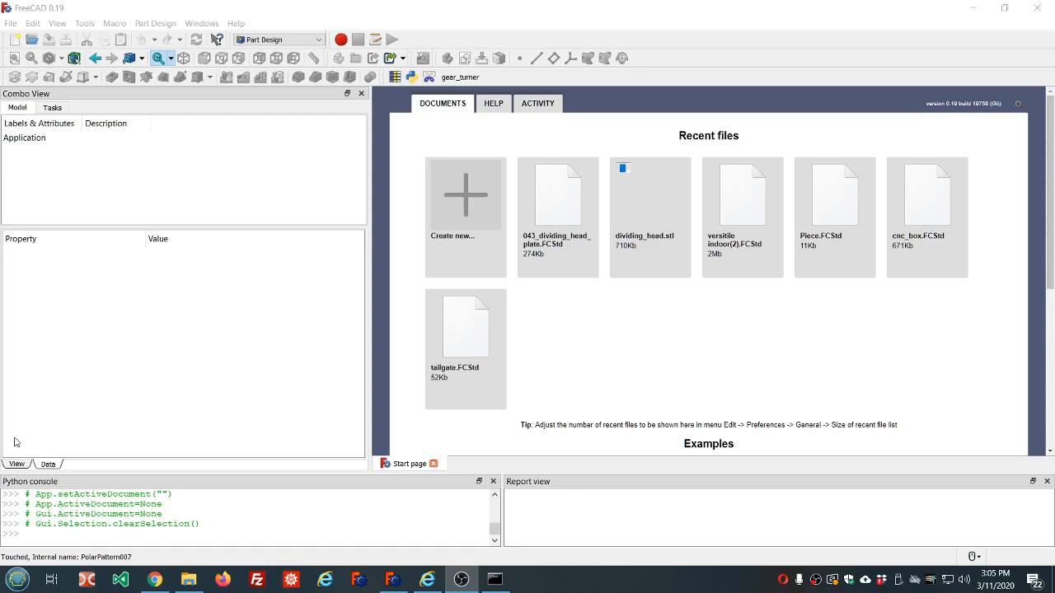
Step: Open the recent file 043_dividing_head_plate.FCStd and enlarge the model tree to show the Body's features
click(540, 219)
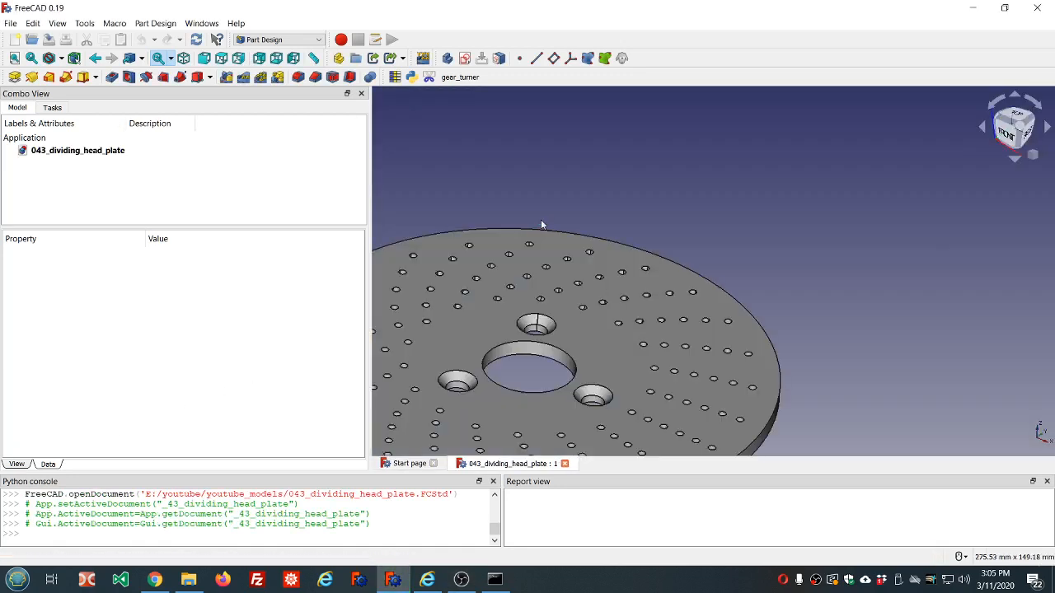
scroll(594, 210, down, 8)
scroll(532, 212, up, 4)
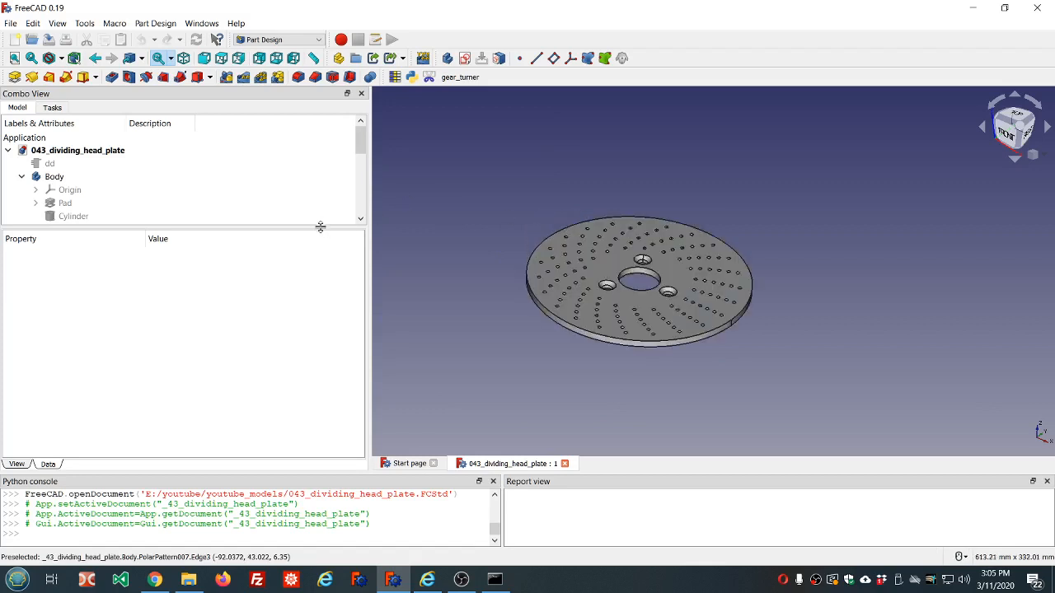
drag(321, 232, 307, 412)
scroll(279, 308, down, 1)
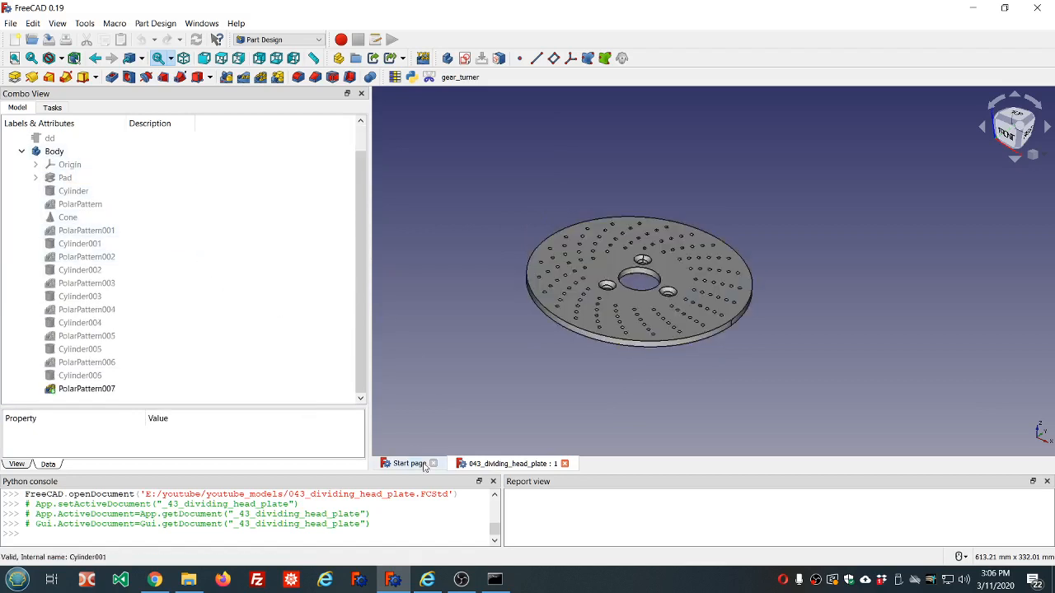
Step: Save the document under the new name 044_dividing_head_v2 in the youtube_models folder
click(11, 23)
click(44, 119)
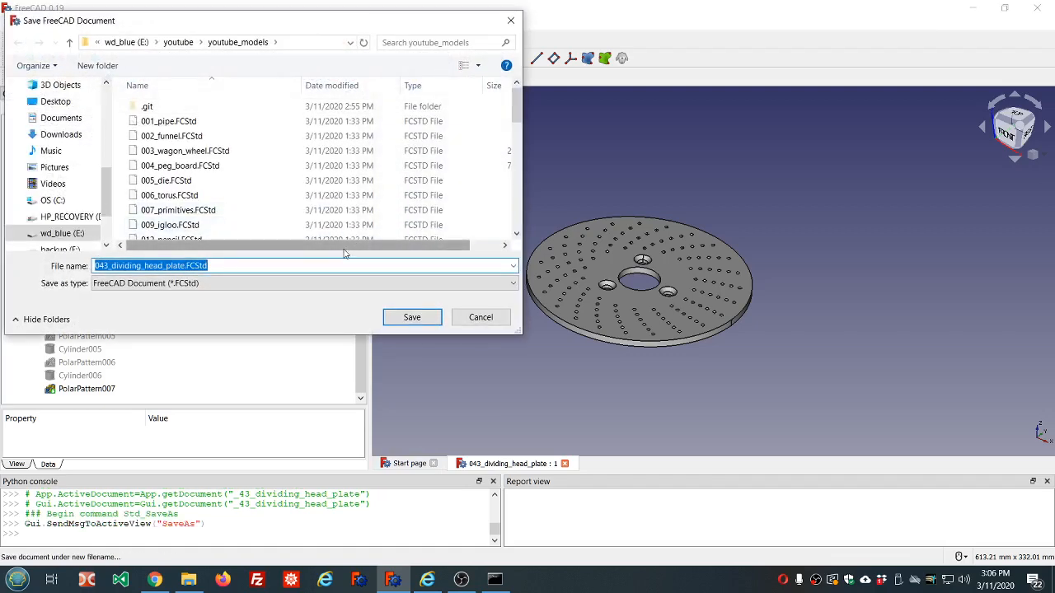
text(044)
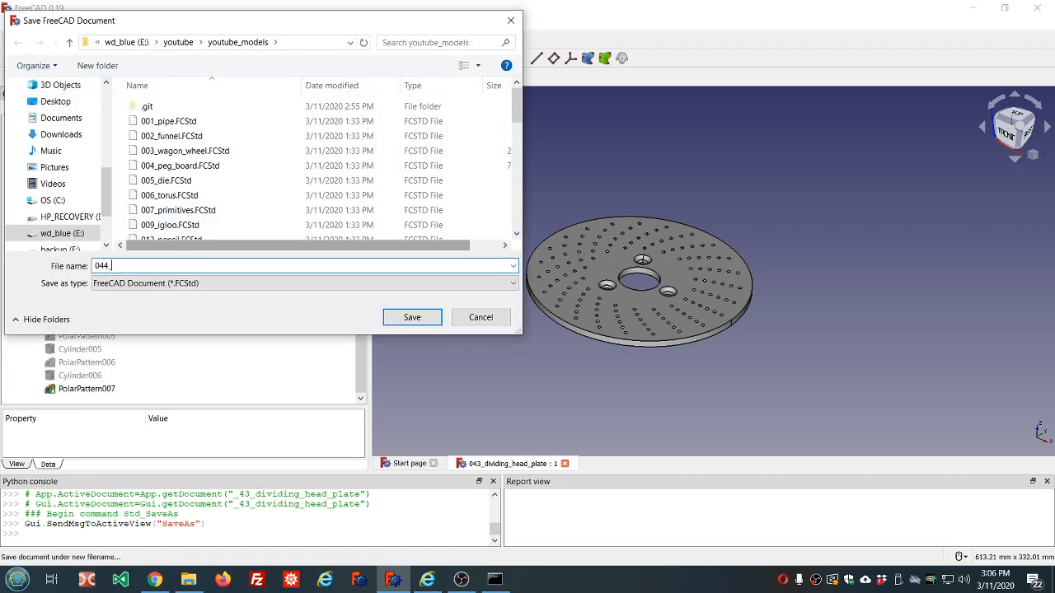
text(_dividing_head_v2)
key(Return)
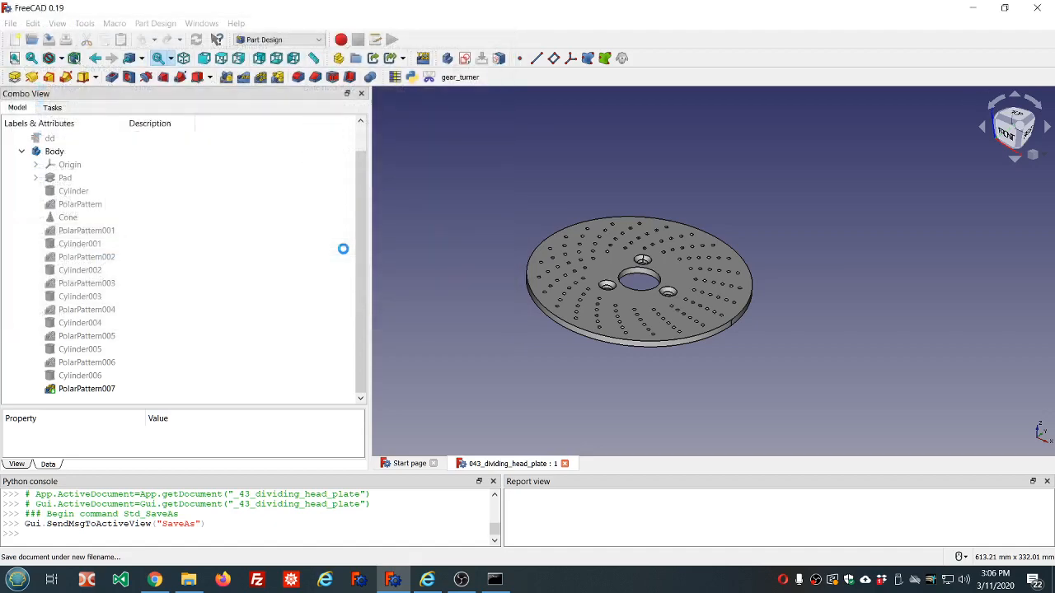
Step: Delete the Body, then select the dd object and enlarge the property area to show its dimension parameters
click(59, 154)
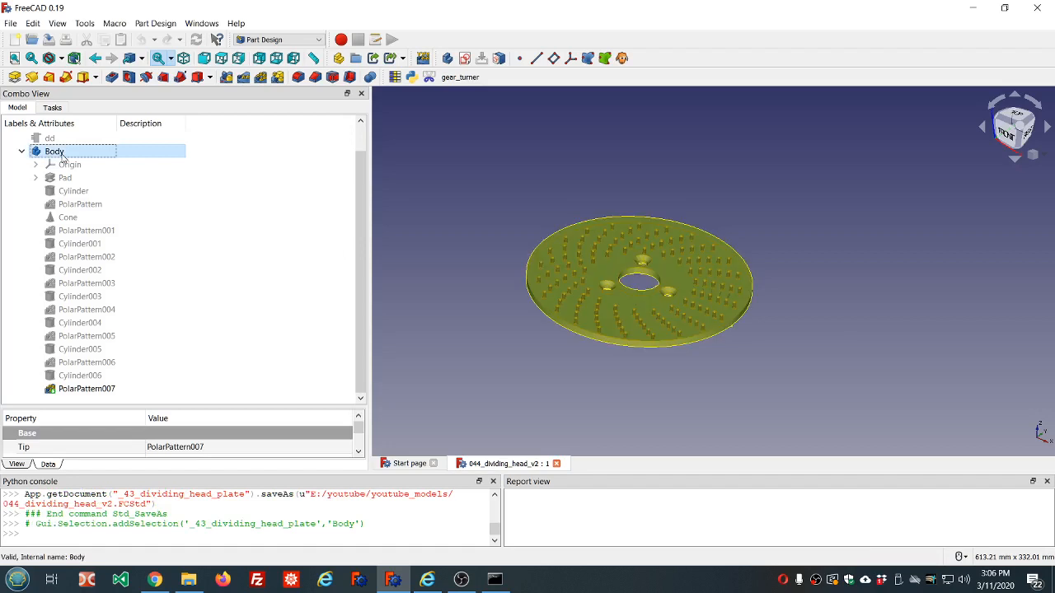
key(Delete)
click(50, 163)
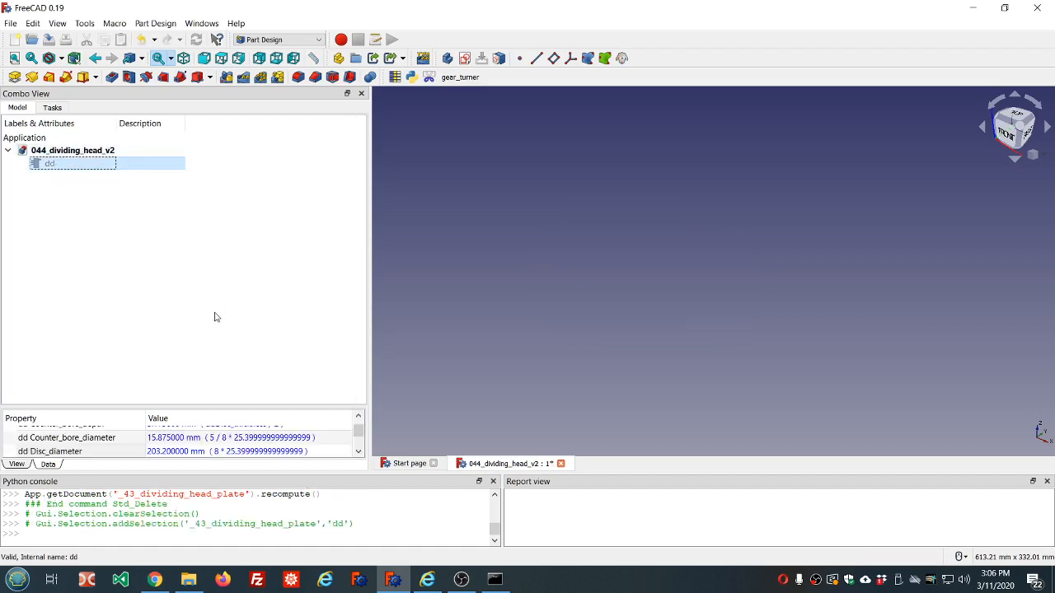
drag(195, 404, 218, 180)
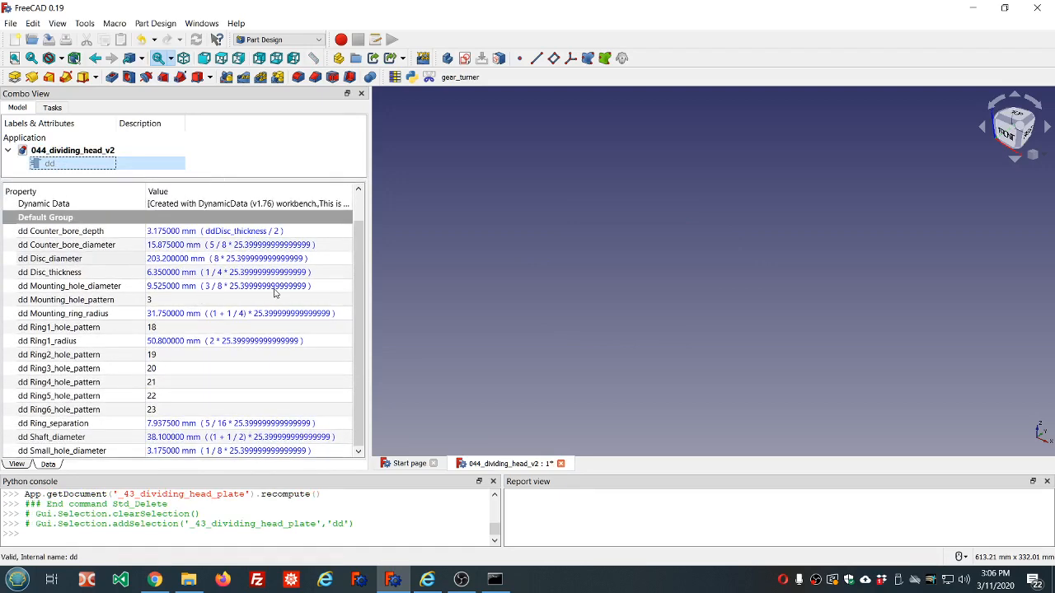
Step: Switch from the Part Design workbench to the Part workbench
click(321, 41)
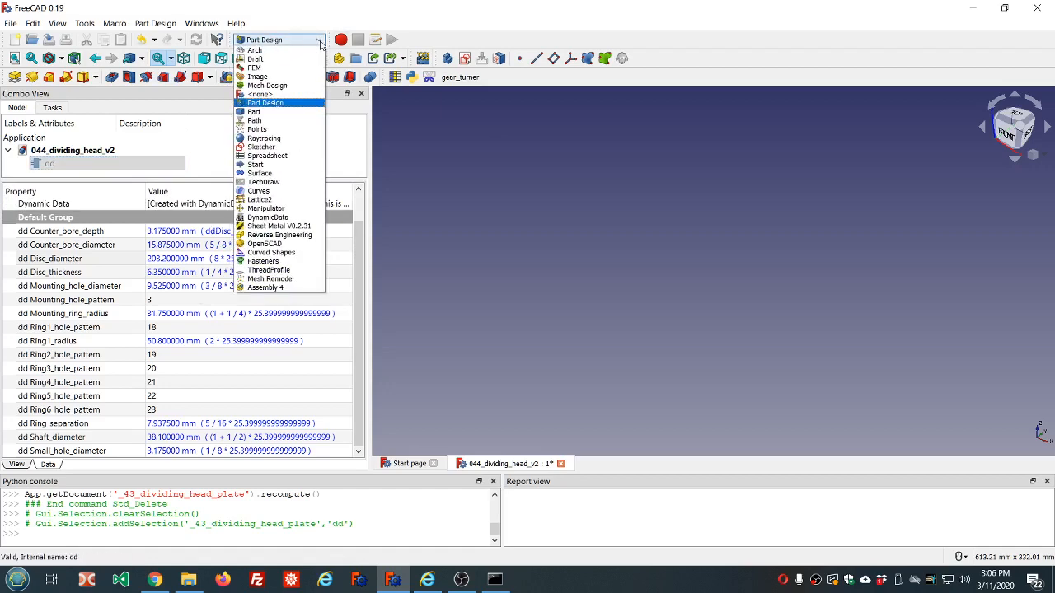
click(280, 111)
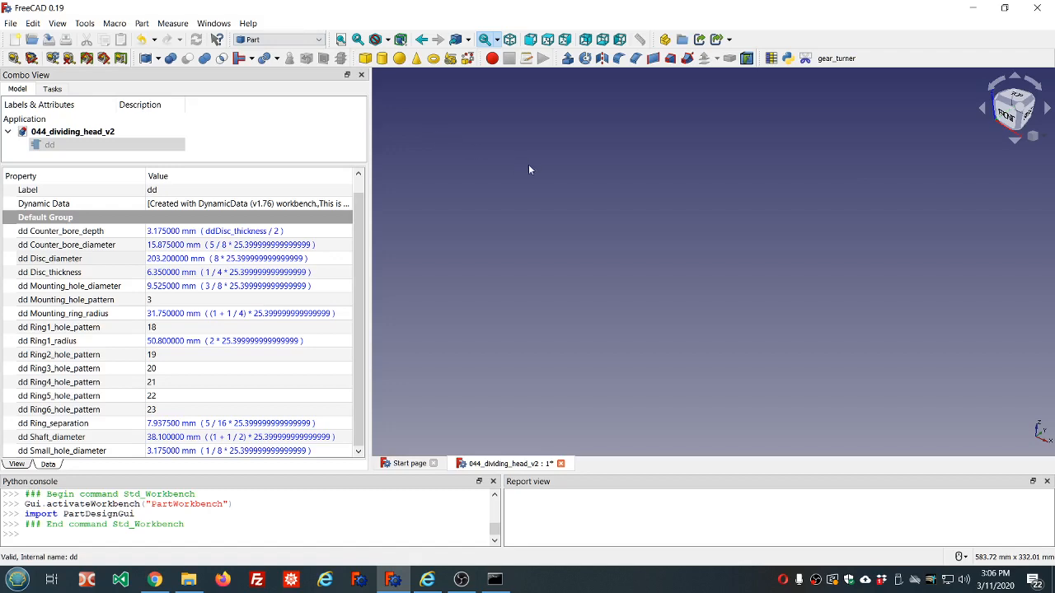
Step: Check the installed program's version and build details, and close the information window
click(248, 24)
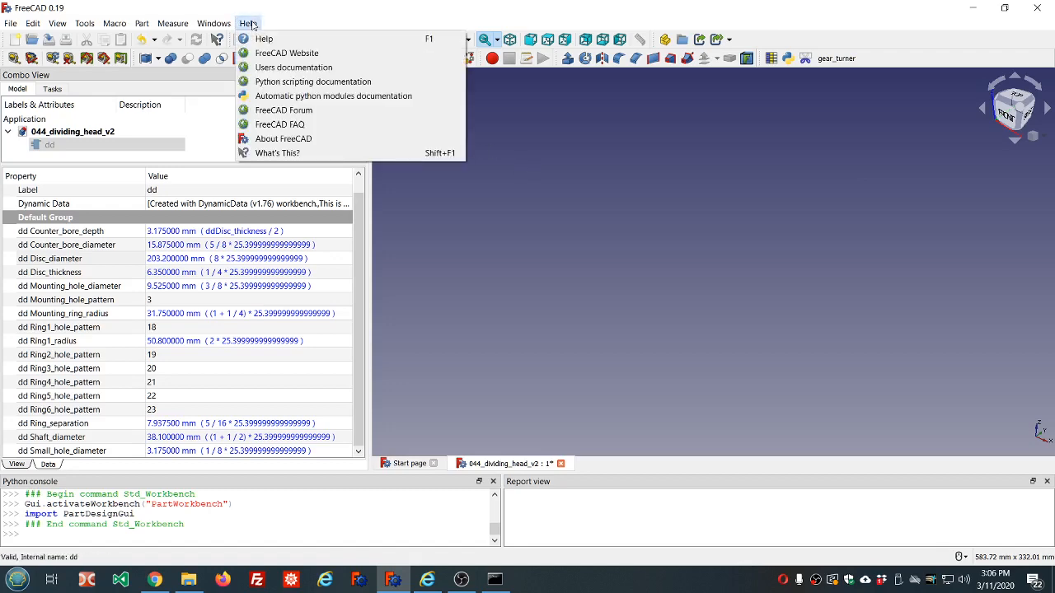
click(280, 138)
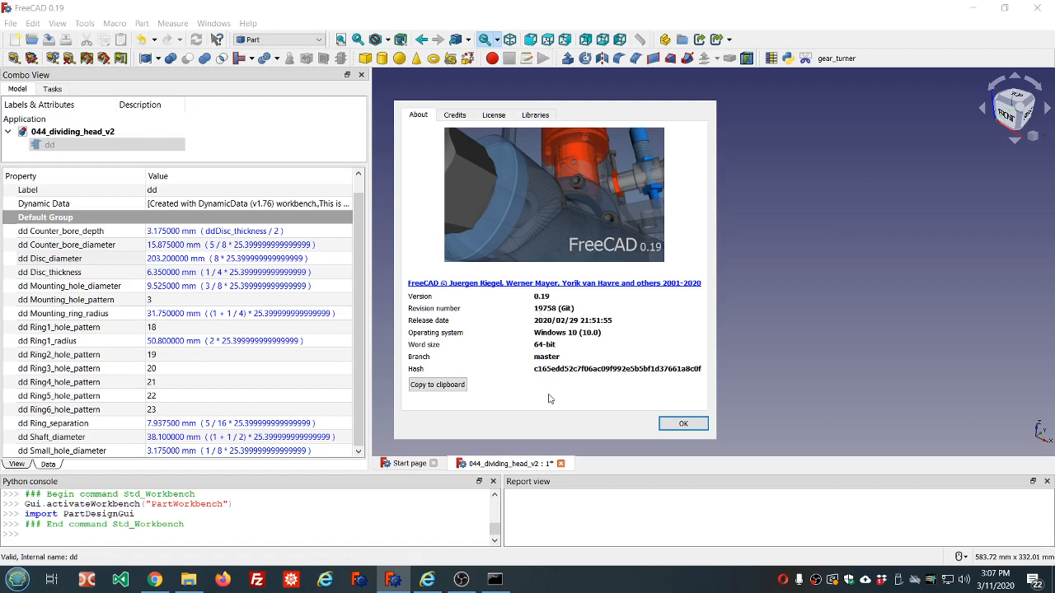
click(690, 425)
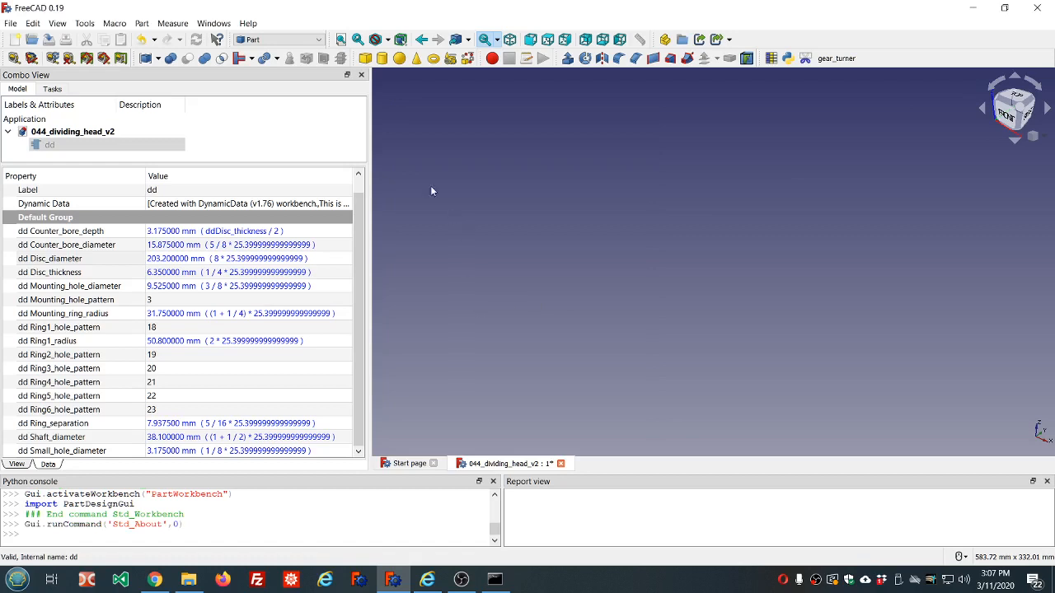
Step: Create a Part cylinder primitive and rename it disc
click(384, 61)
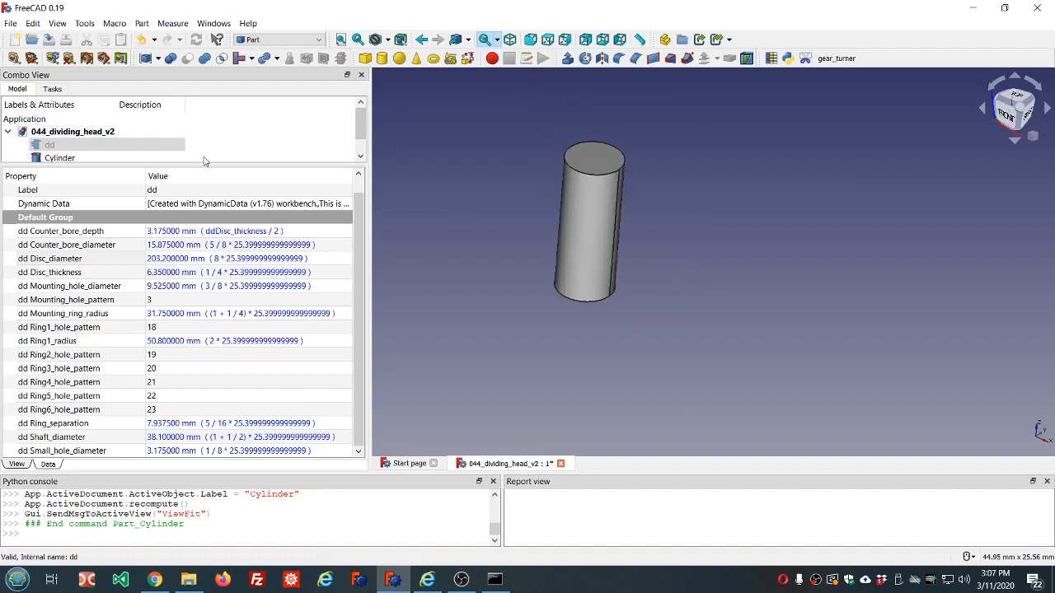
drag(202, 168, 202, 230)
click(93, 161)
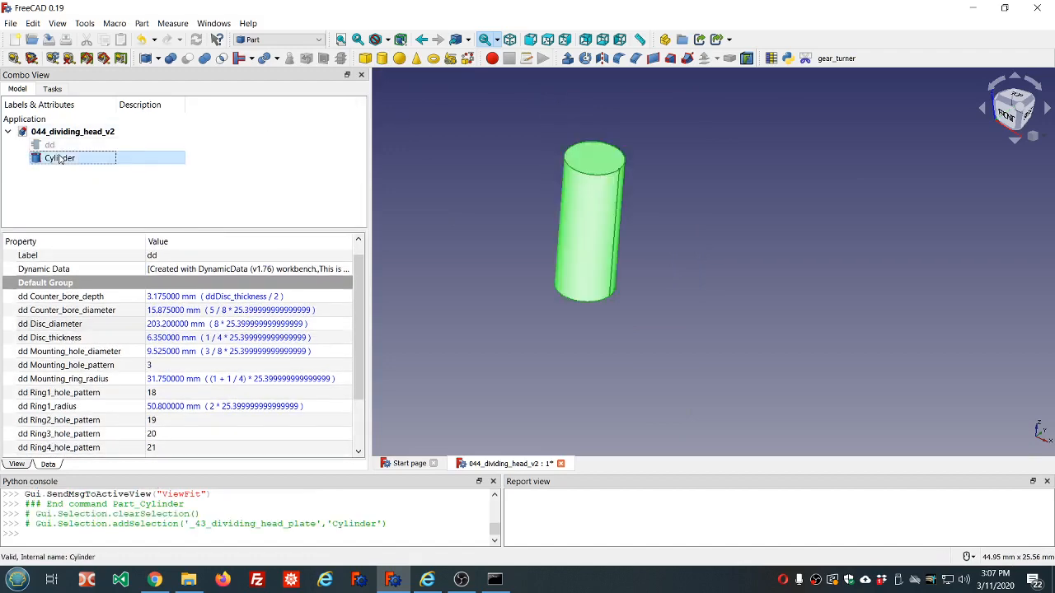
key(F2)
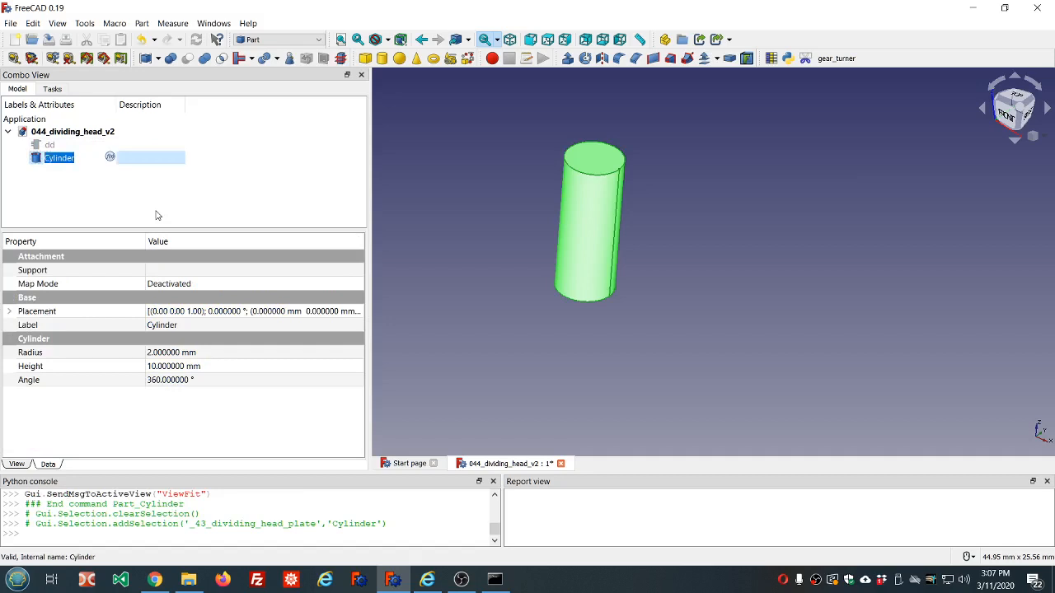
text(disc)
key(Return)
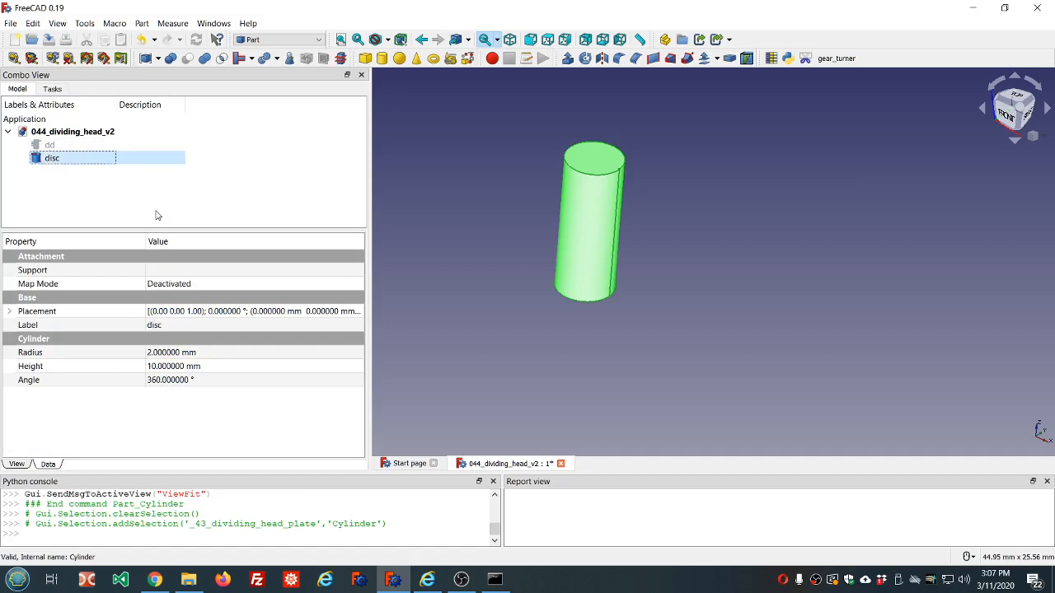
Step: Set the disc's radius with the expression dd.ddDisc_diameter/2
click(216, 353)
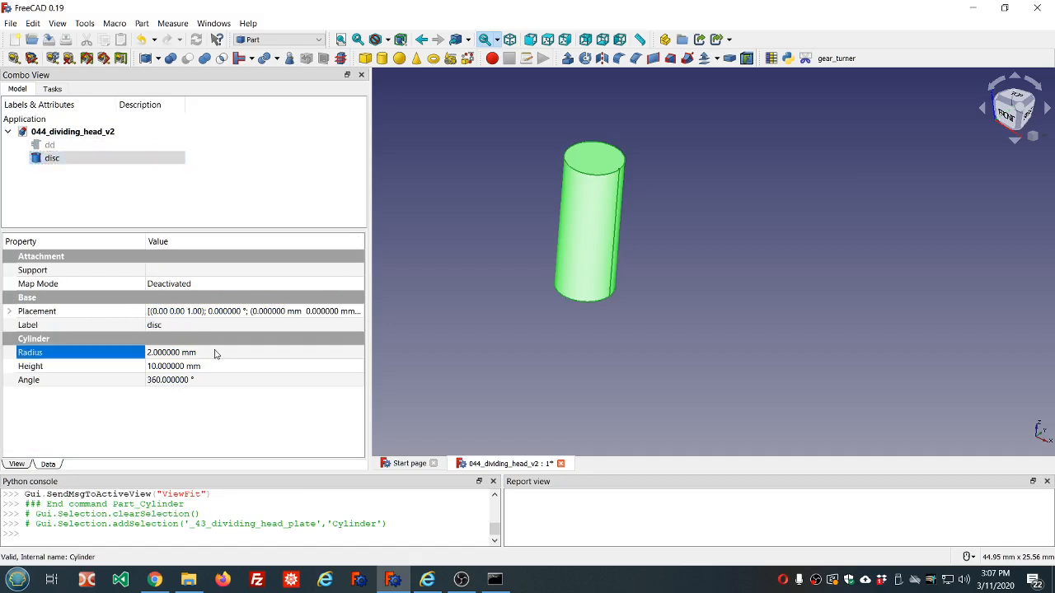
click(347, 352)
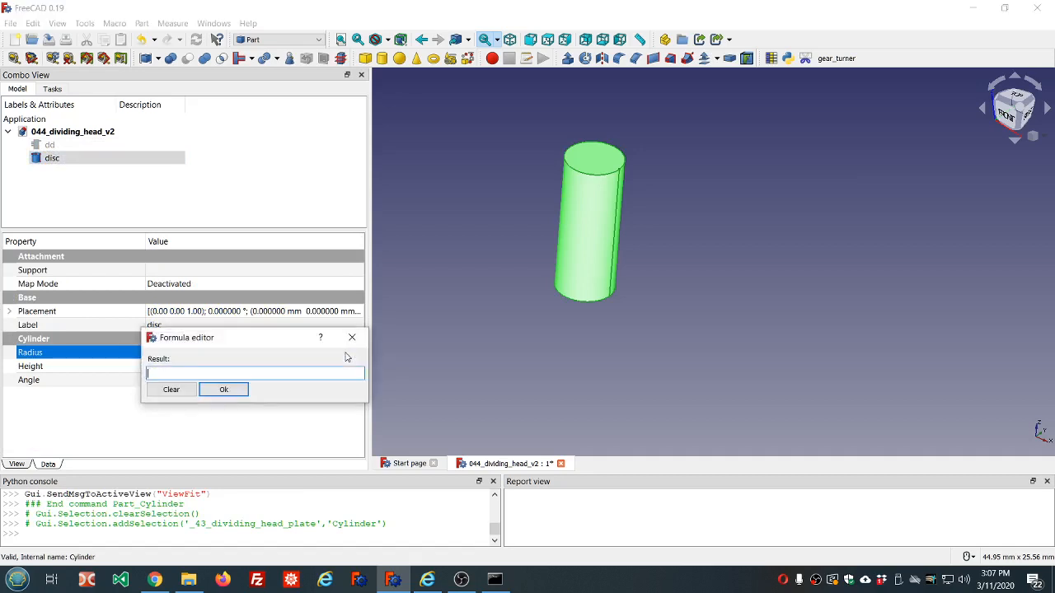
text(dd.dd)
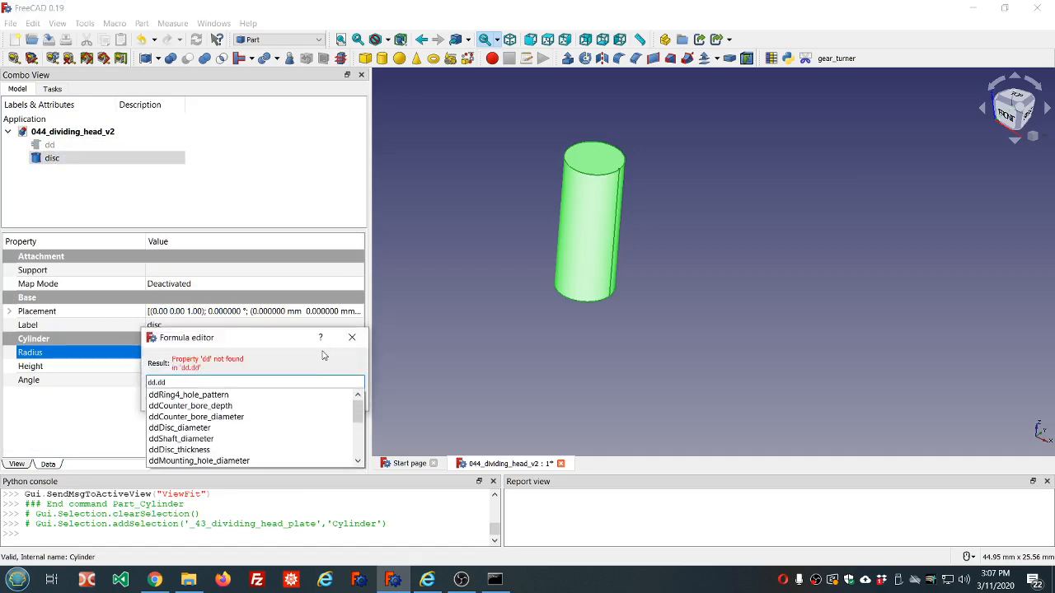
click(196, 428)
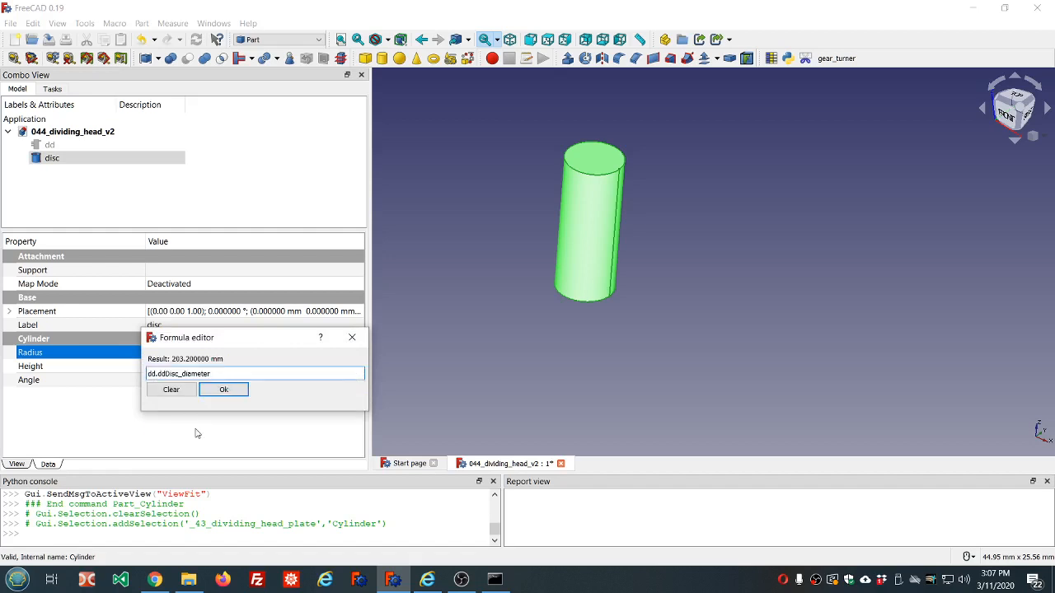
text(/2)
click(223, 394)
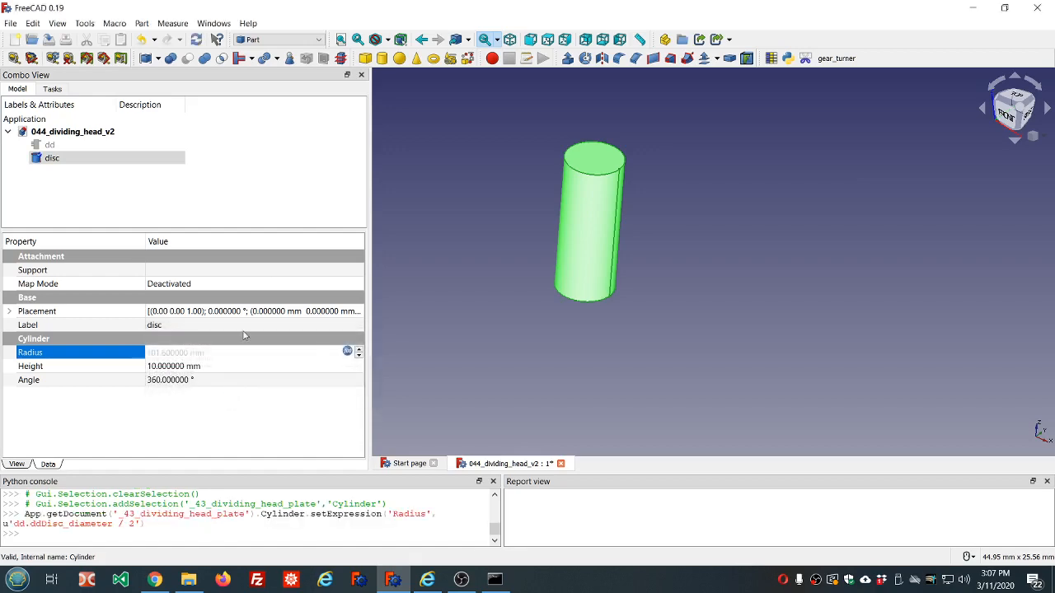
click(322, 194)
scroll(659, 223, down, 5)
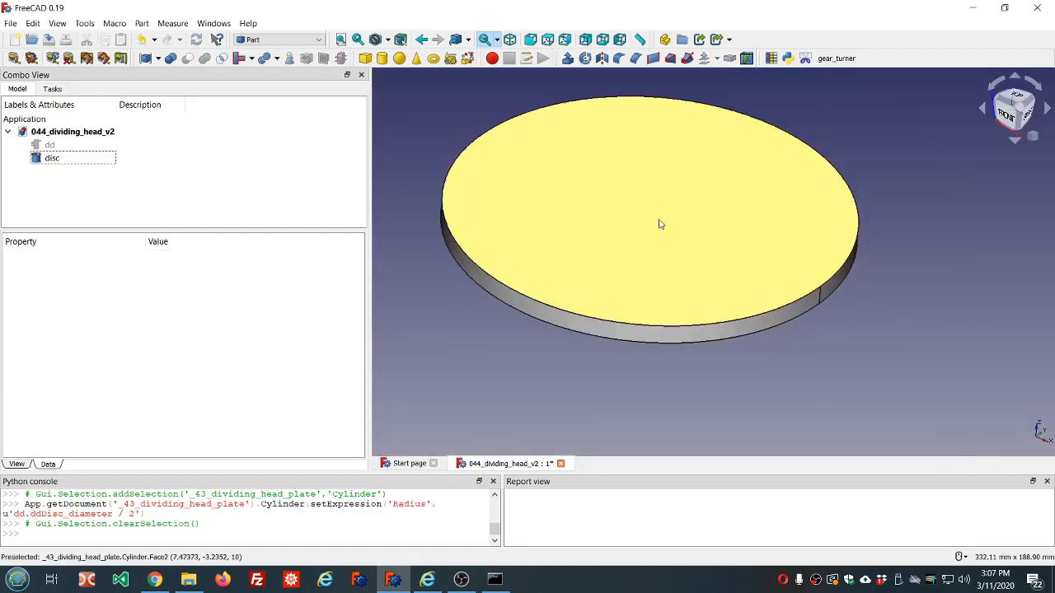
Step: Set the disc's height with the expression dd.ddDisc_thickness
click(70, 158)
click(262, 365)
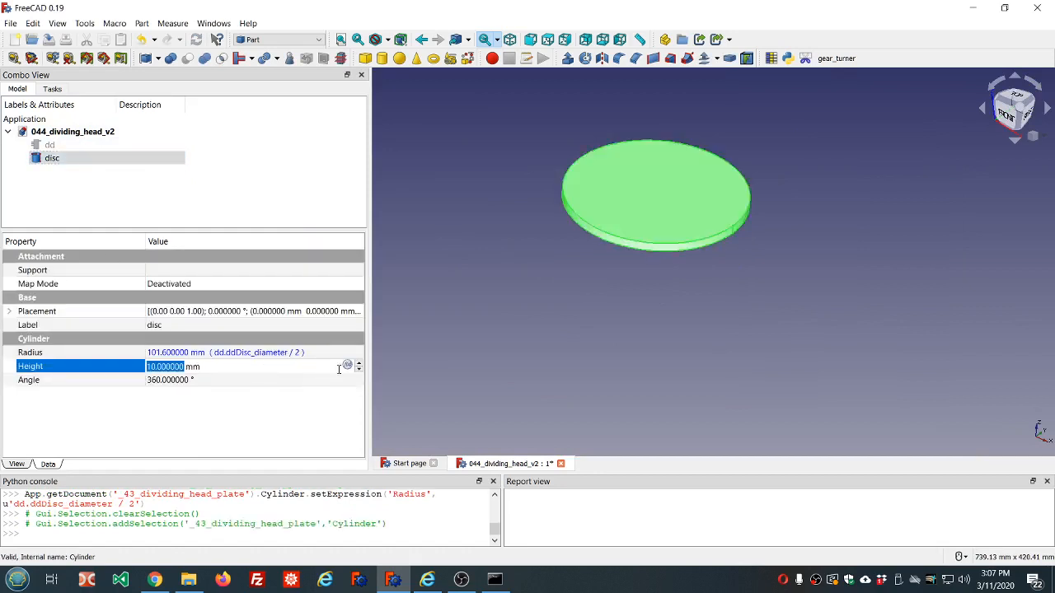
click(346, 365)
text(dd.dd)
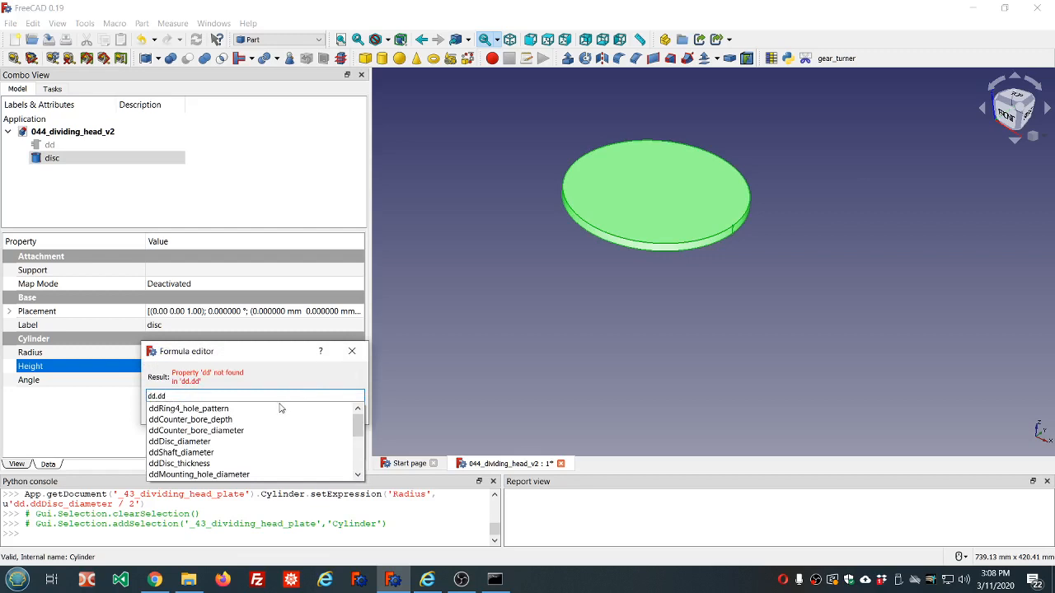
click(198, 465)
click(213, 403)
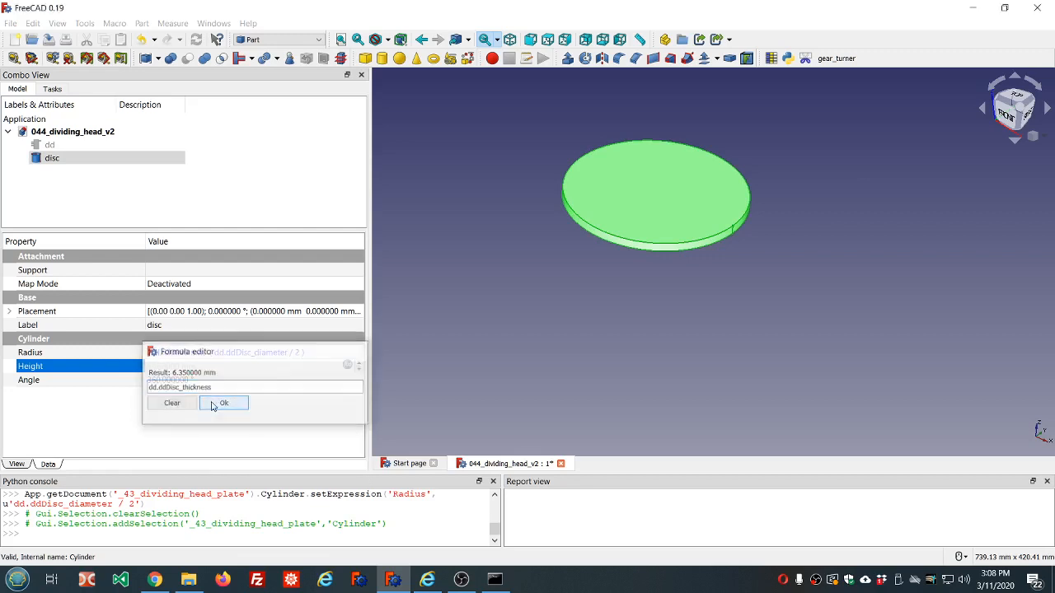
click(264, 176)
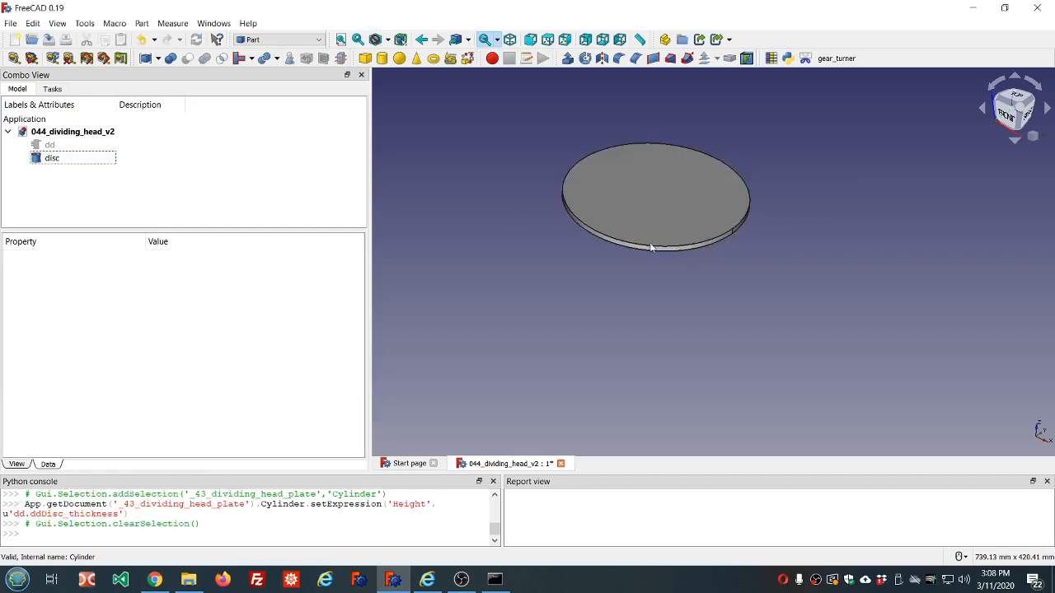
scroll(673, 203, up, 3)
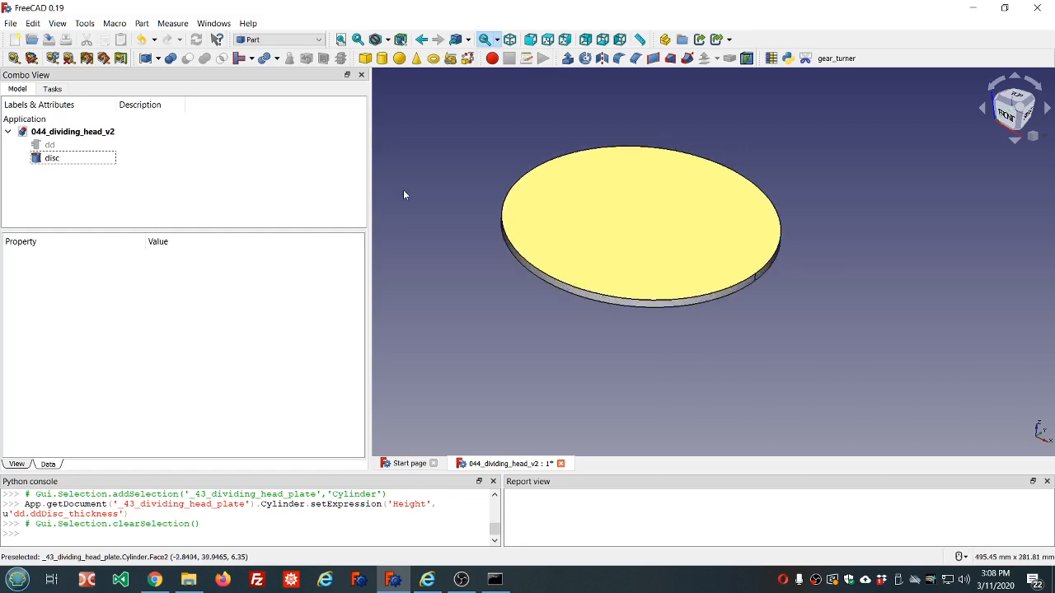
Step: Create a second cylinder primitive and rename it shaft_hole
click(381, 58)
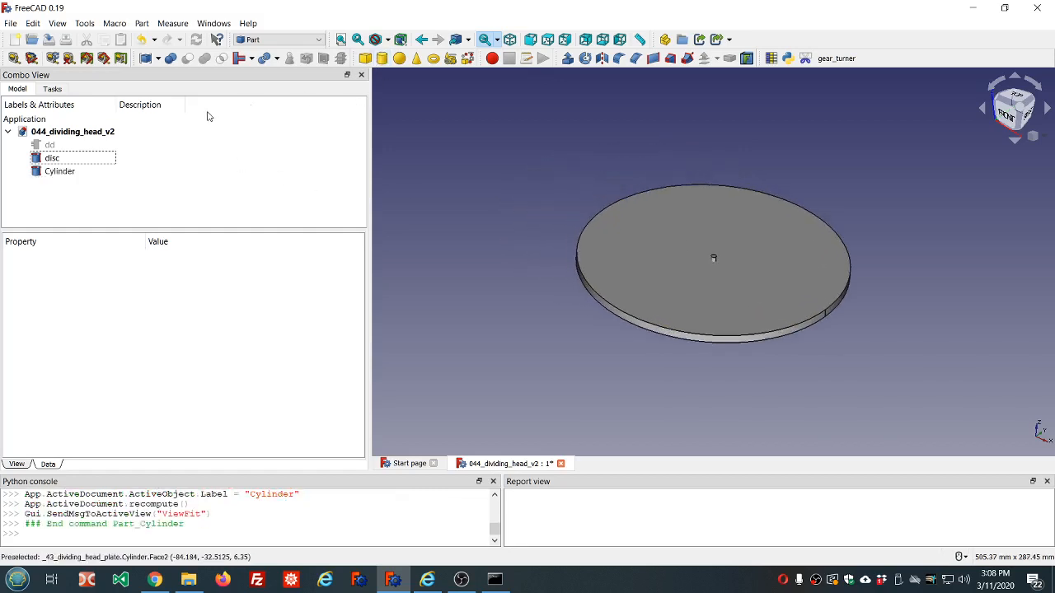
click(66, 173)
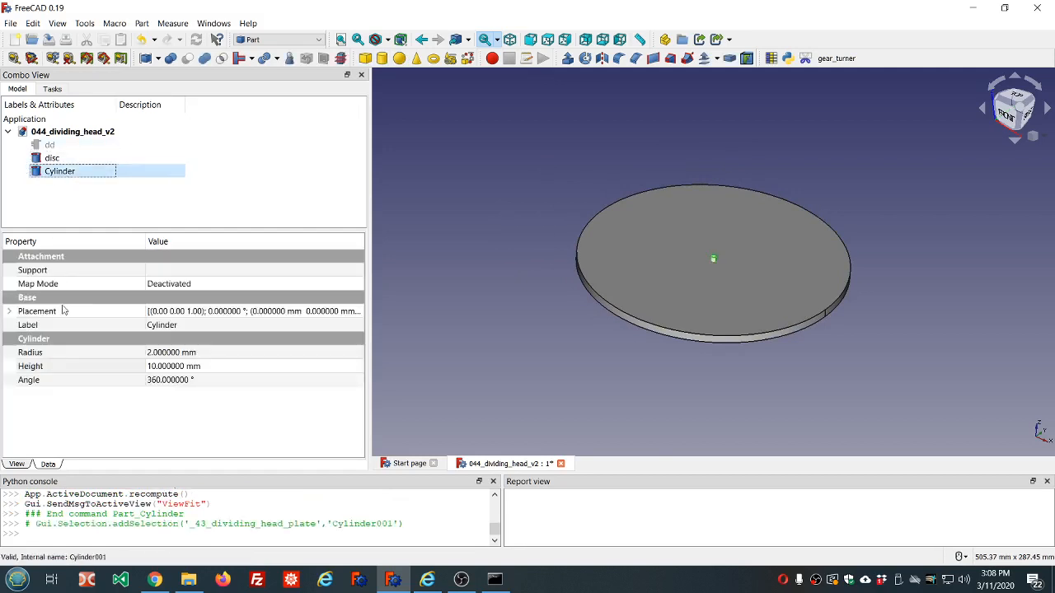
click(74, 171)
text(shaf)
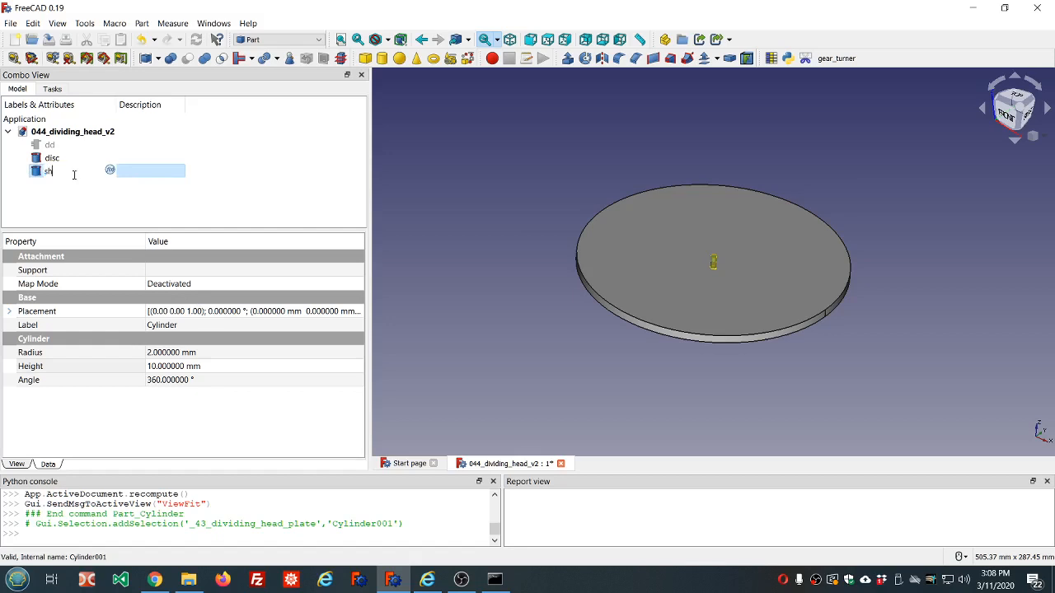
text(t_hole)
key(Return)
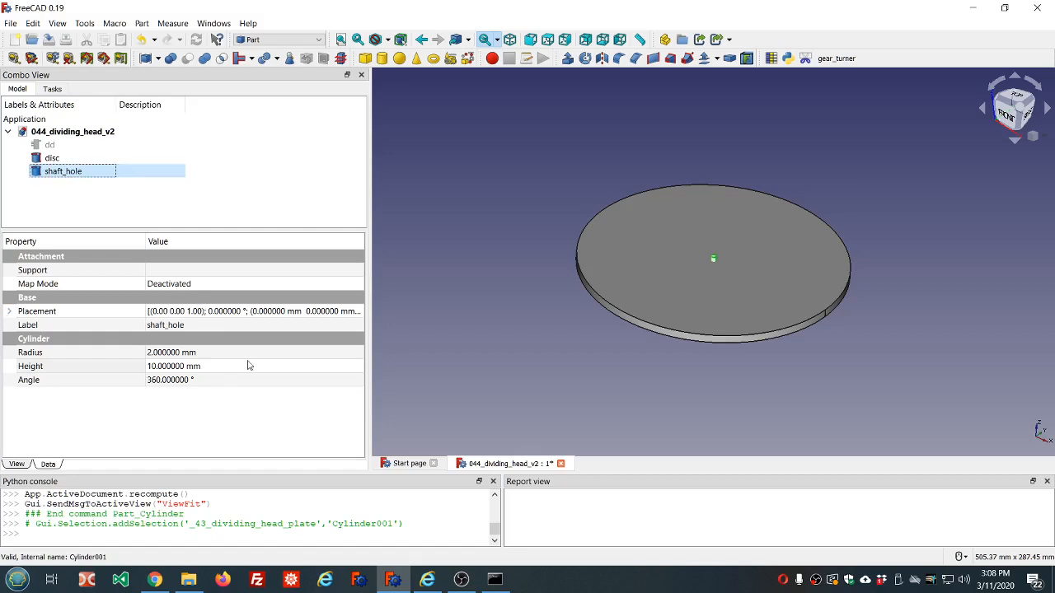
Step: Set the shaft_hole cylinder's radius with the expression dd.ddShaft_diameter/2
click(337, 352)
click(348, 352)
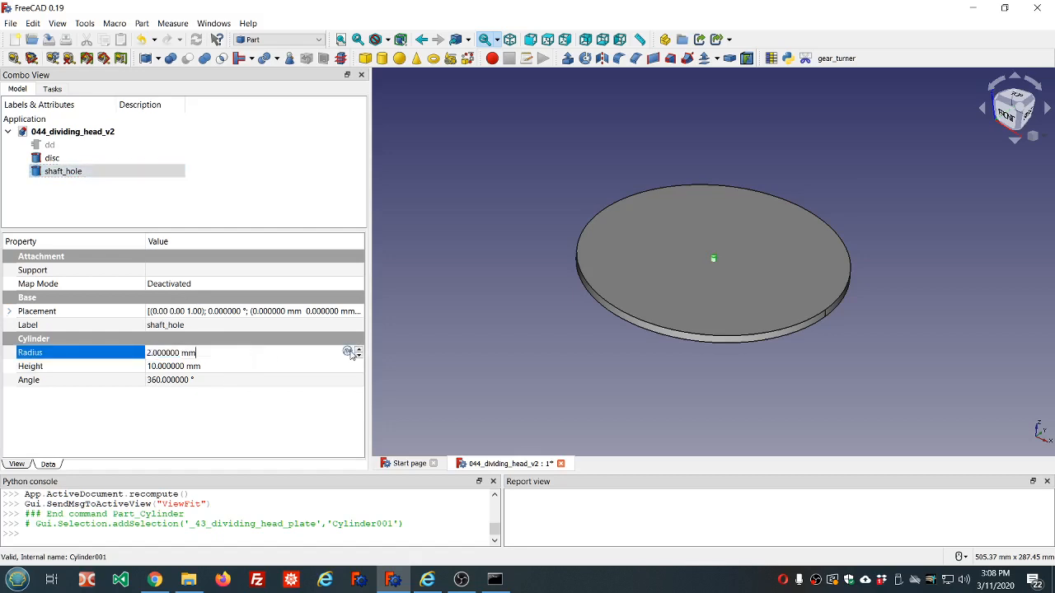
text(dd.dd)
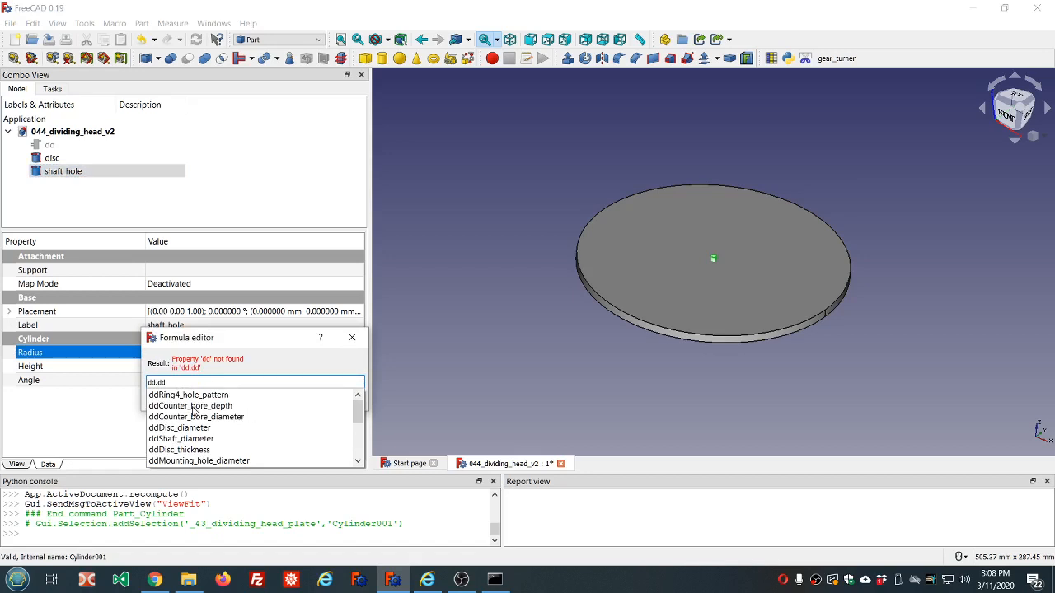
click(189, 439)
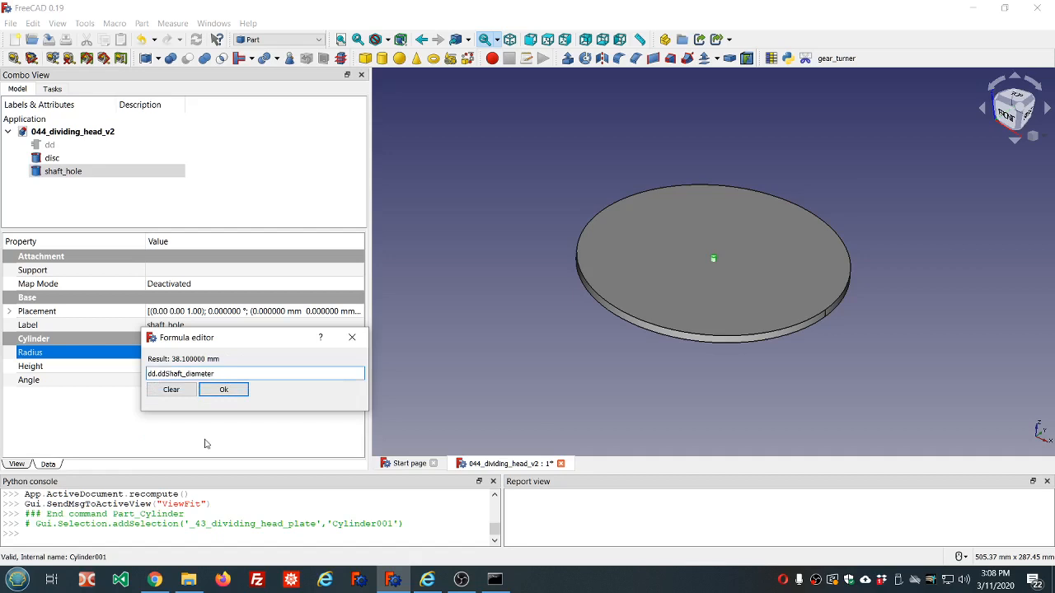
text(/2)
click(223, 389)
Step: Set the shaft_hole cylinder's height with the expression dd.ddDisc_thickness
click(242, 366)
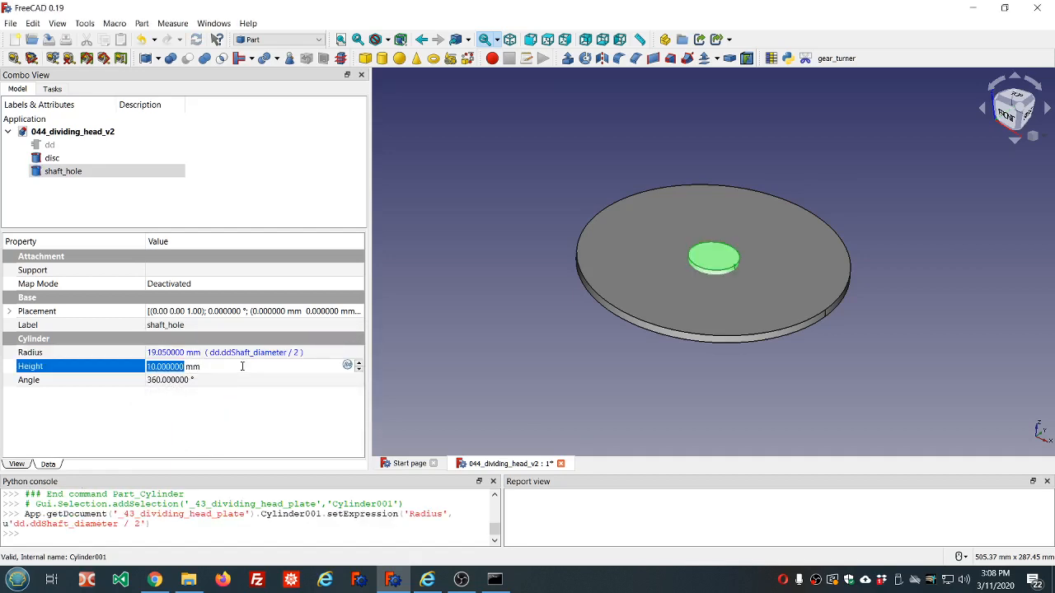
click(347, 365)
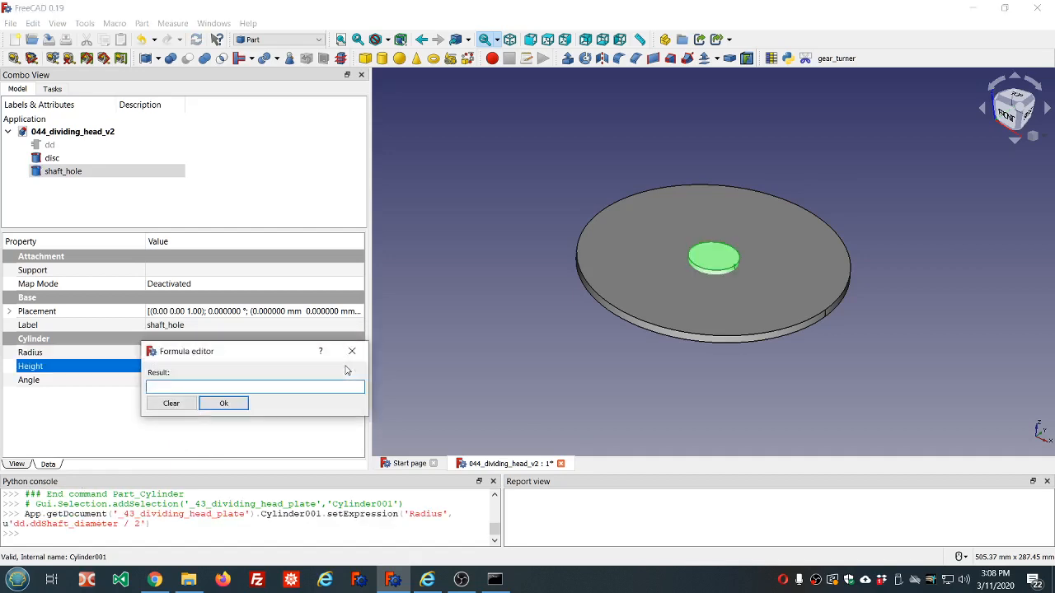
text(dd.dd)
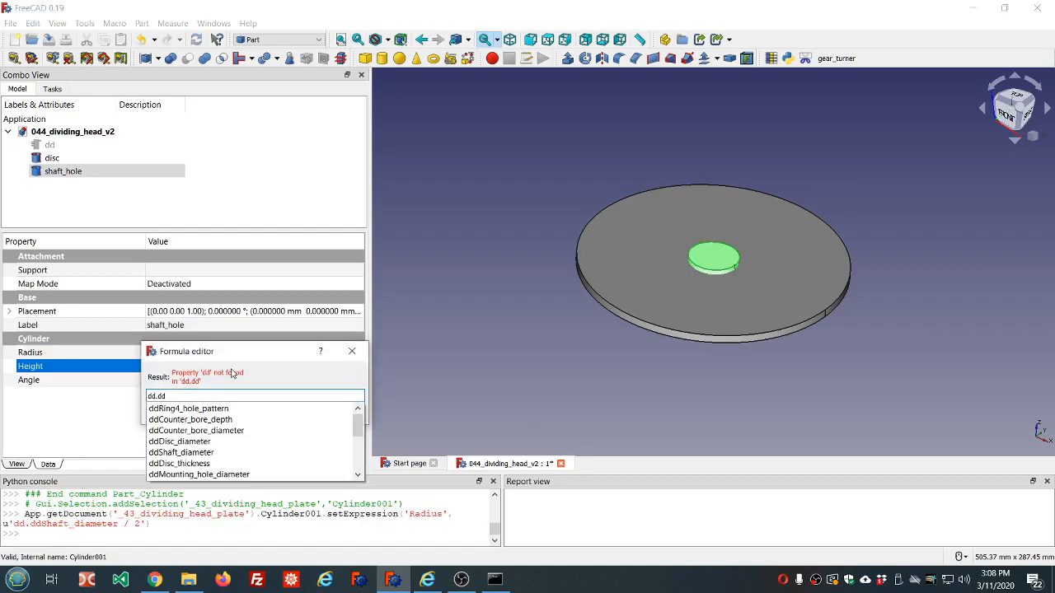
click(206, 463)
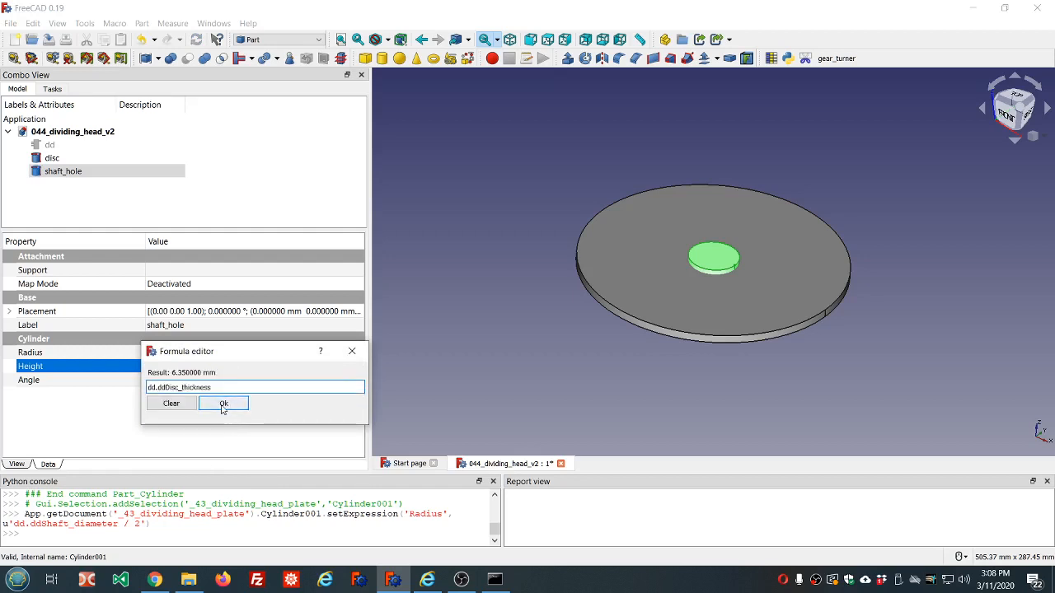
click(223, 404)
click(292, 162)
scroll(452, 169, down, 4)
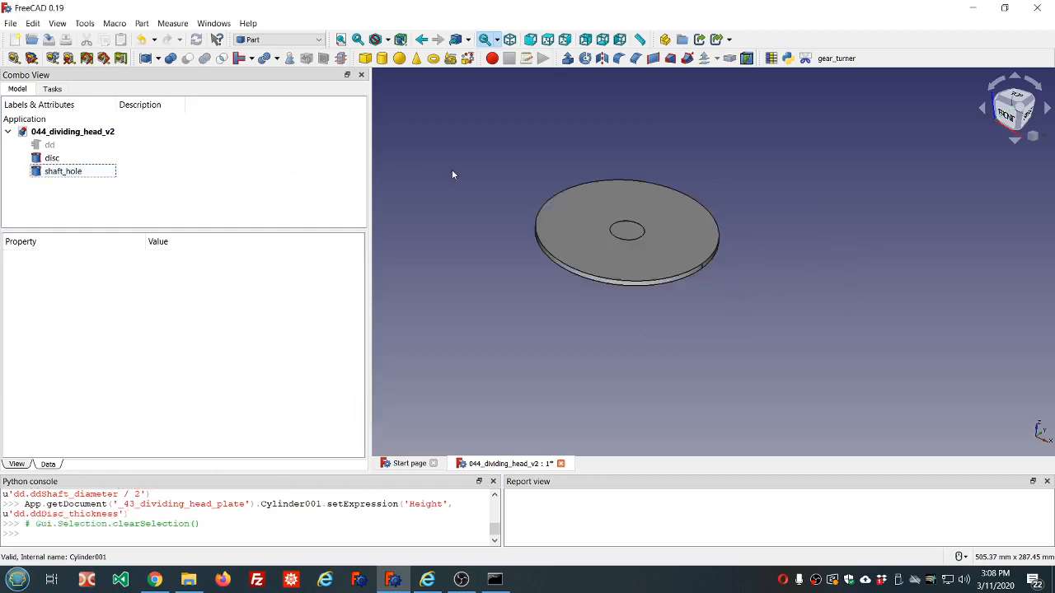
scroll(525, 188, up, 5)
scroll(719, 205, down, 2)
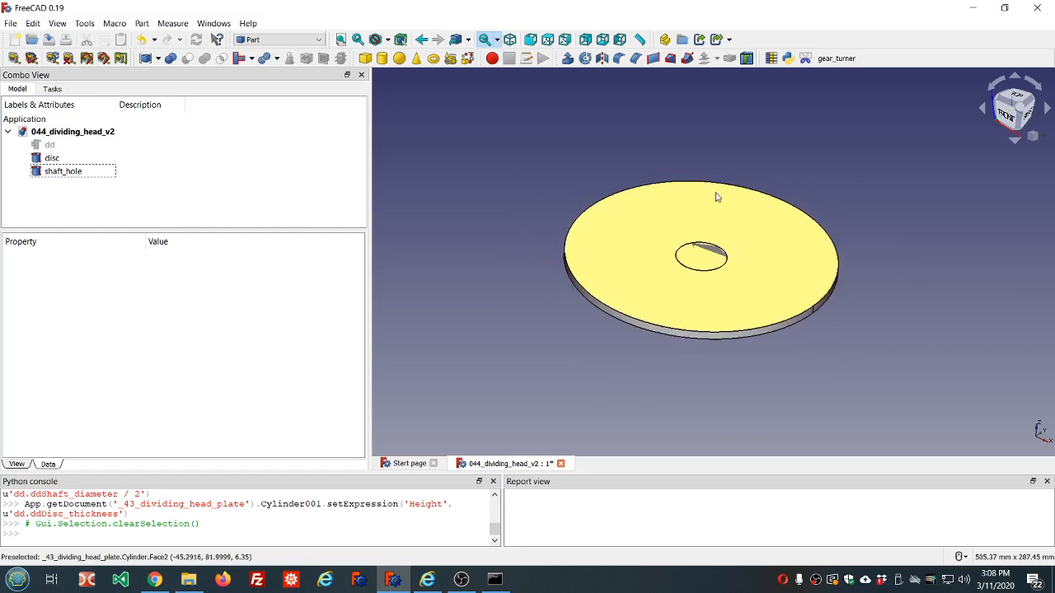
Step: Try a boolean Cut of shaft_hole from the disc, and undo that cut
click(64, 158)
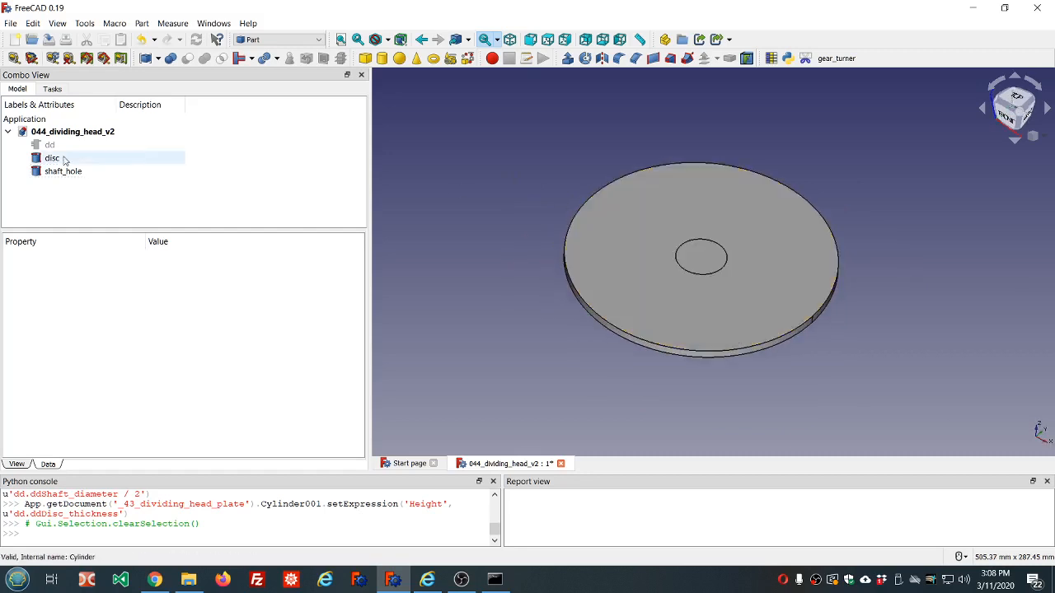
ctrl+click(64, 170)
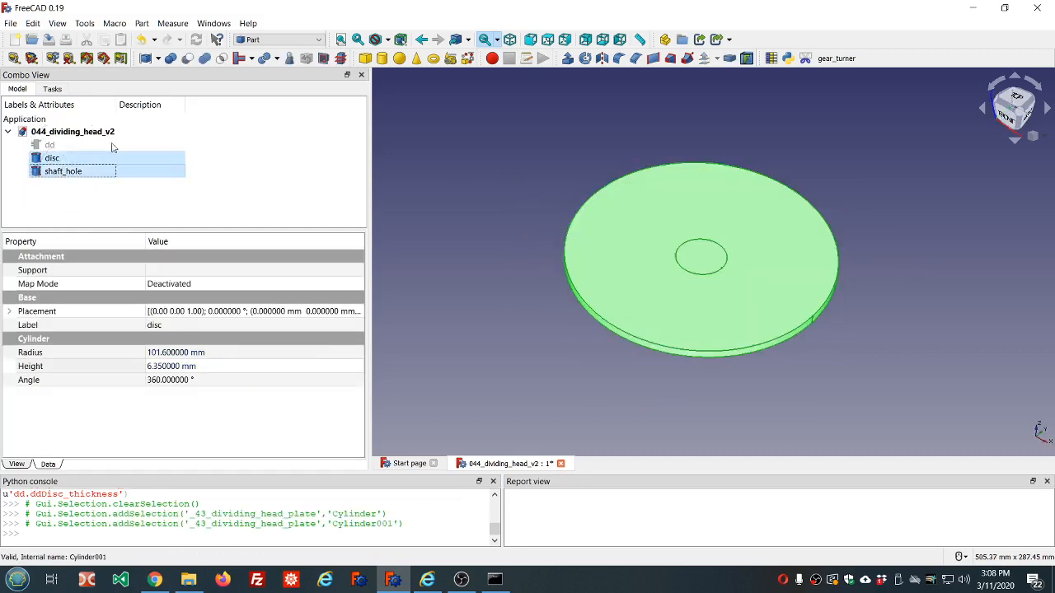
click(182, 61)
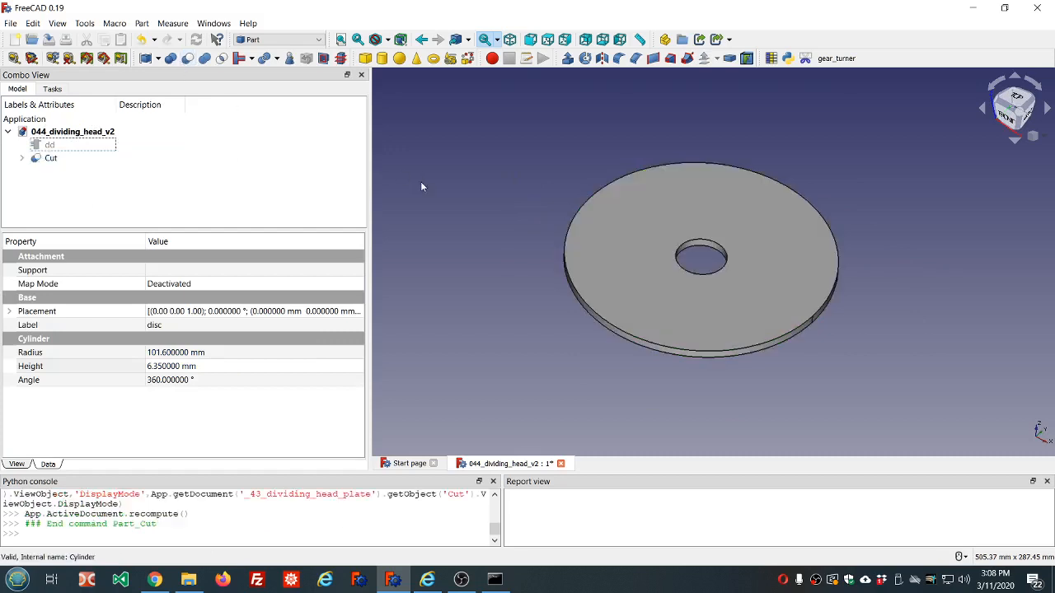
click(49, 157)
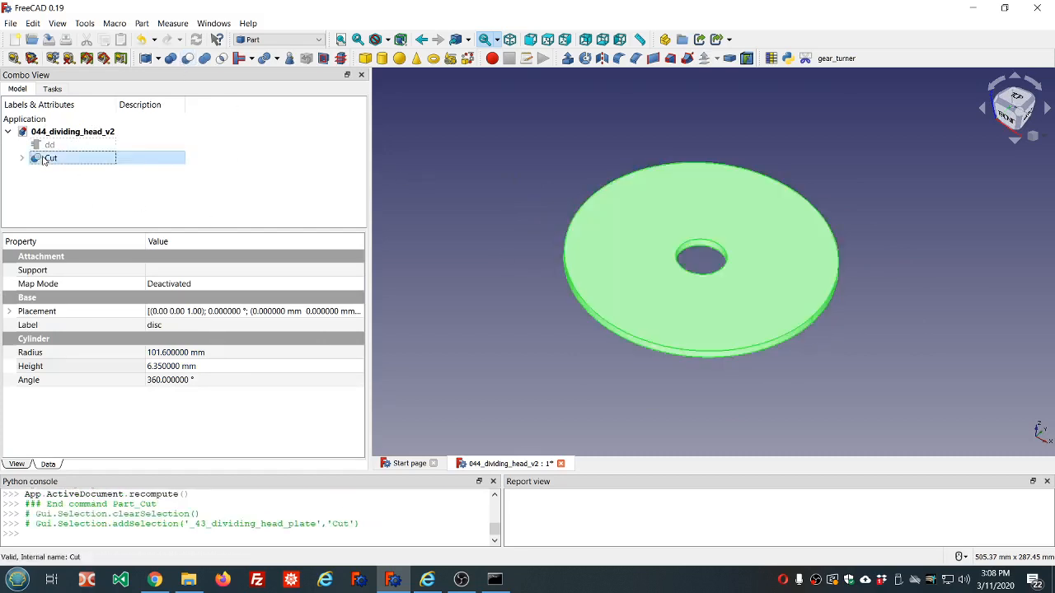
click(142, 40)
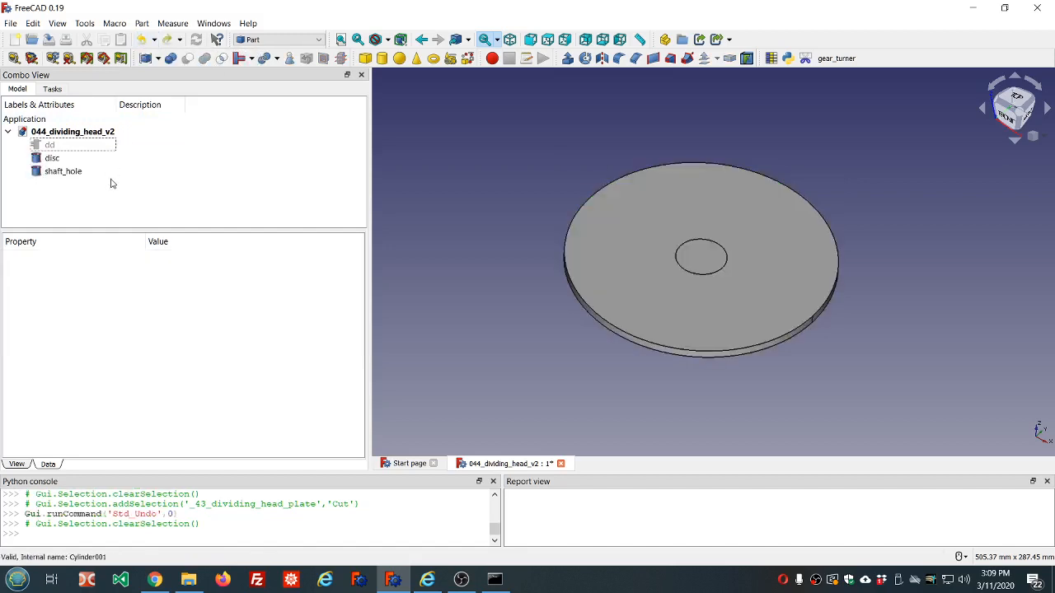
scroll(596, 258, down, 4)
scroll(618, 256, up, 4)
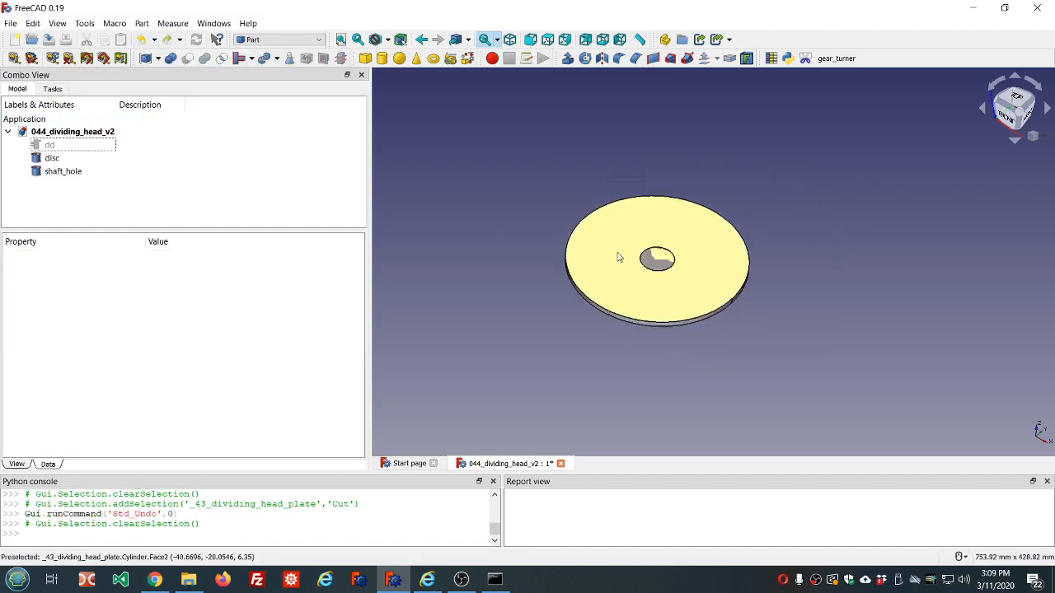
scroll(715, 278, up, 2)
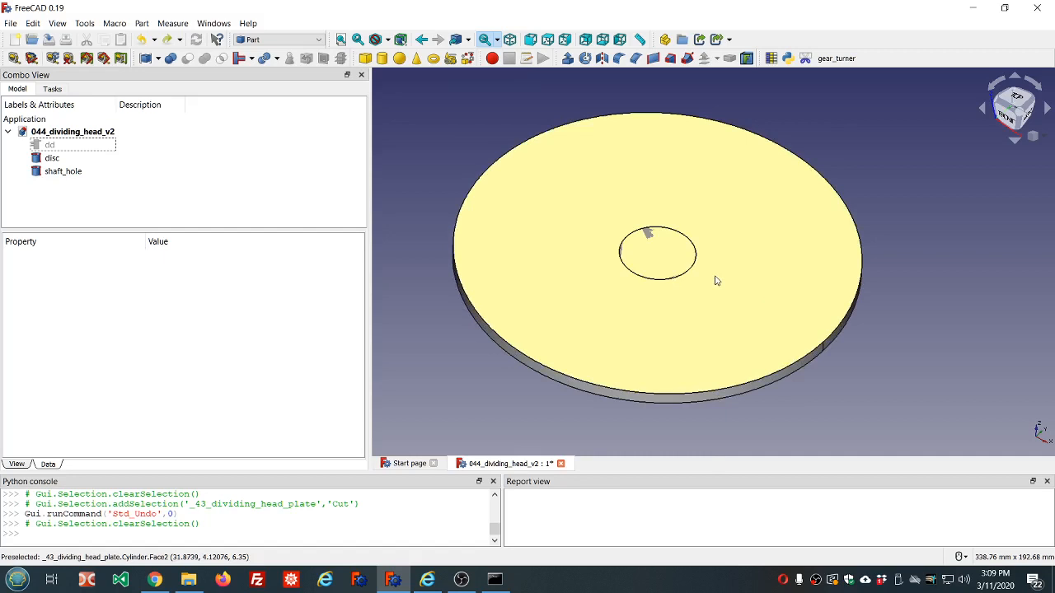
click(82, 177)
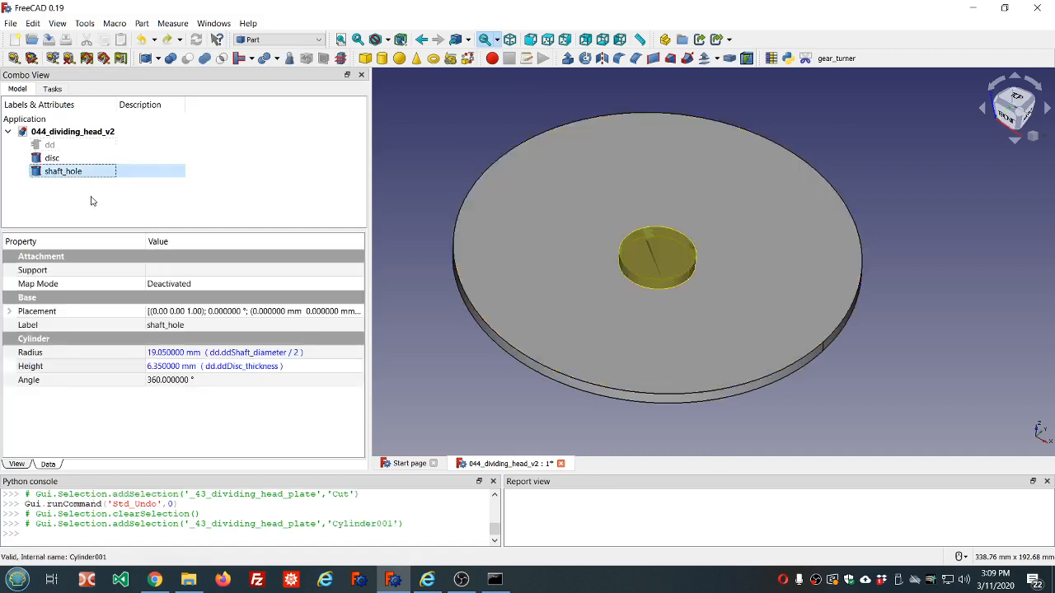
click(91, 201)
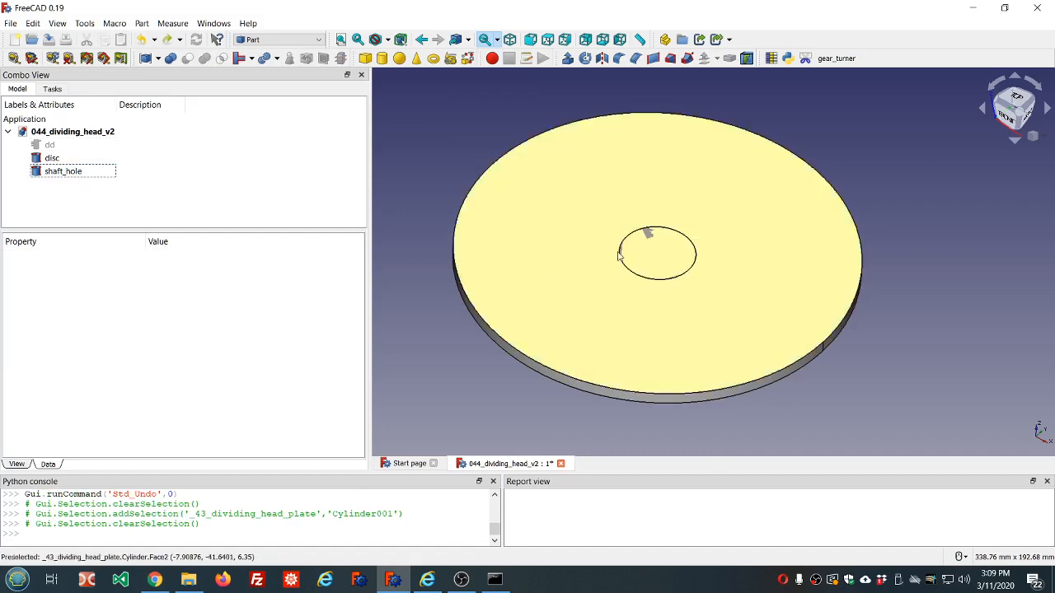
Step: Create a third Part cylinder and set its radius with the expression dd.ddMounting_hole_diameter/2
click(381, 58)
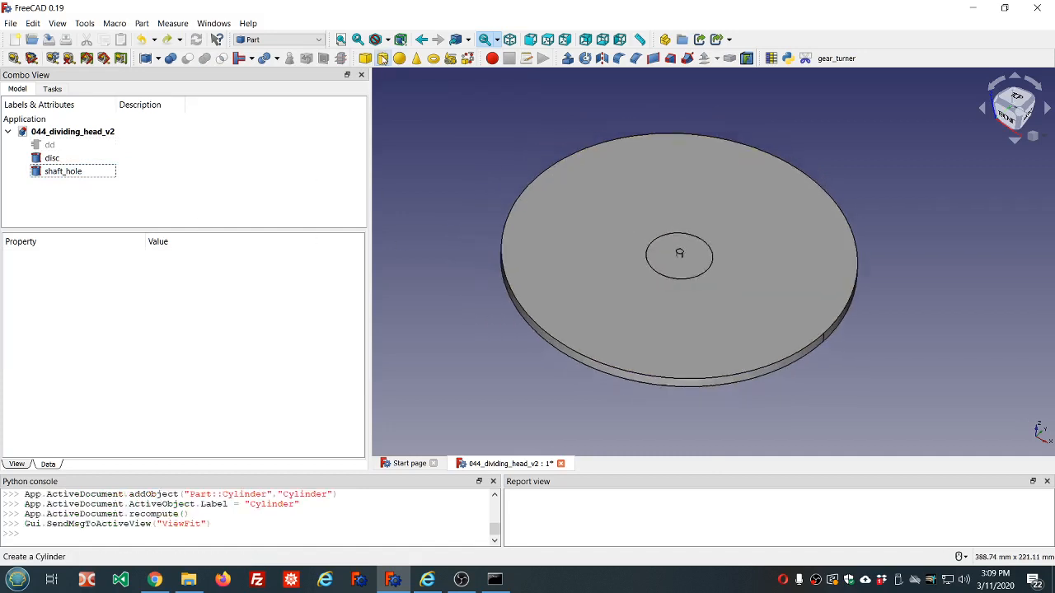
click(61, 184)
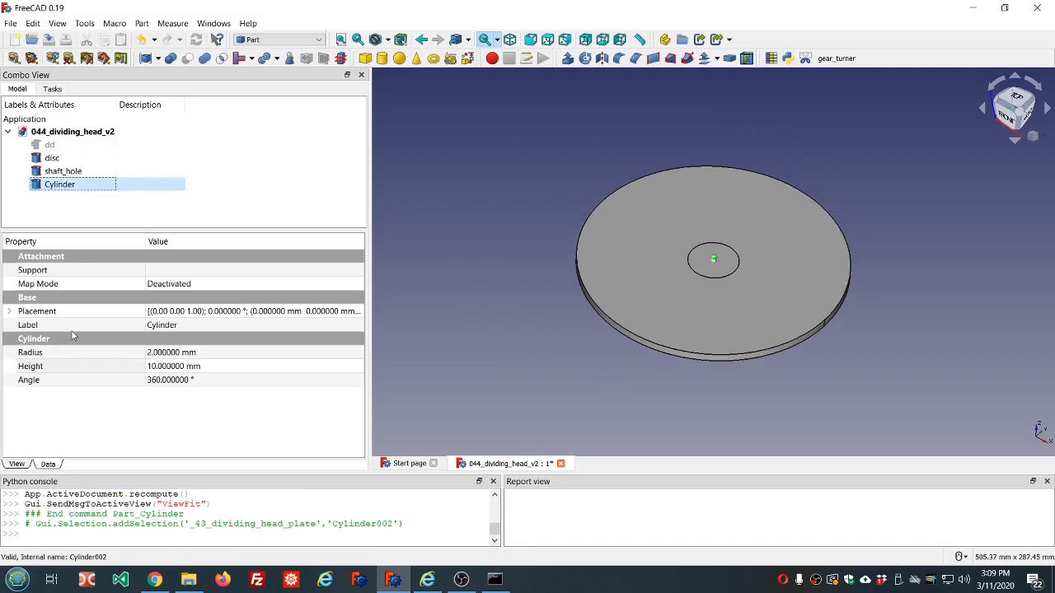
click(225, 352)
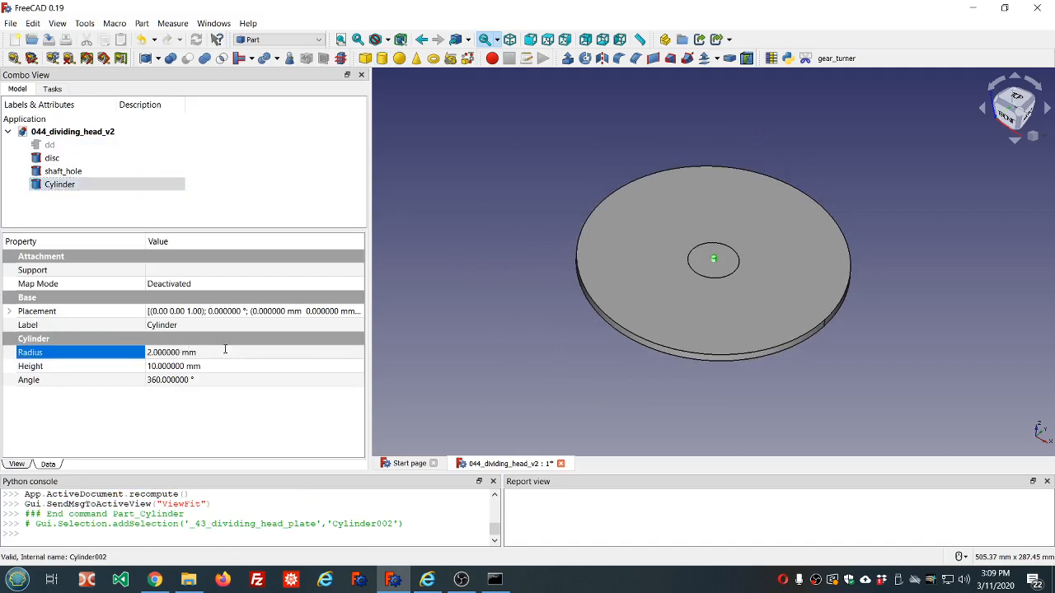
text(=)
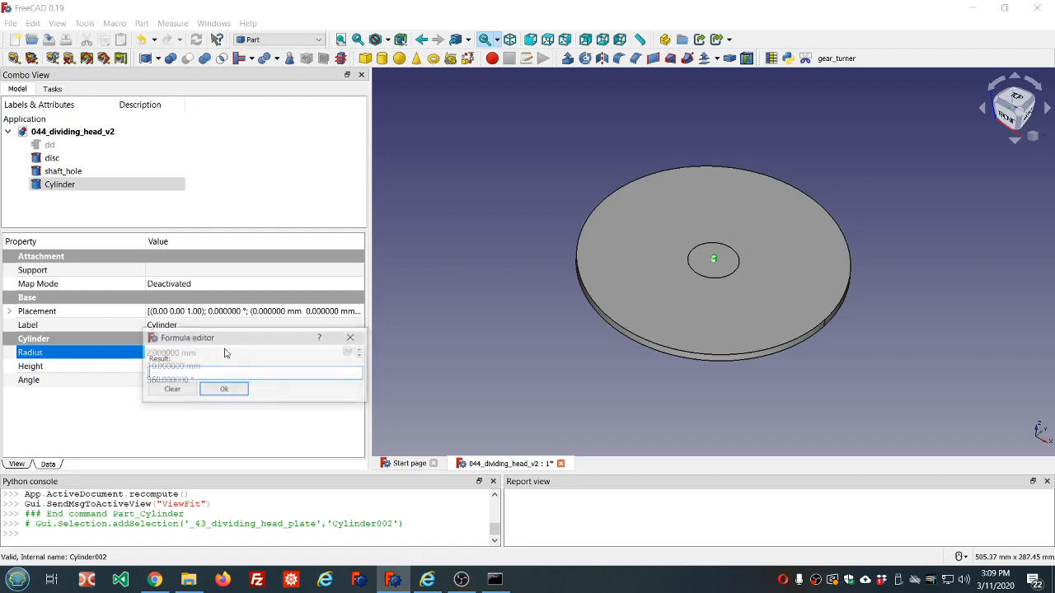
text(dd.d)
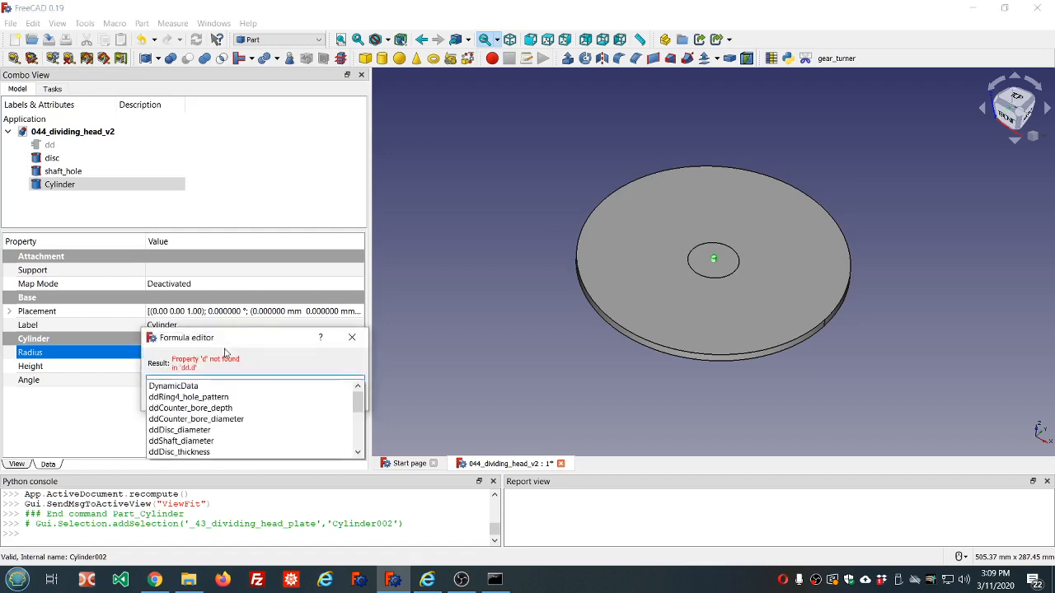
scroll(226, 412, down, 2)
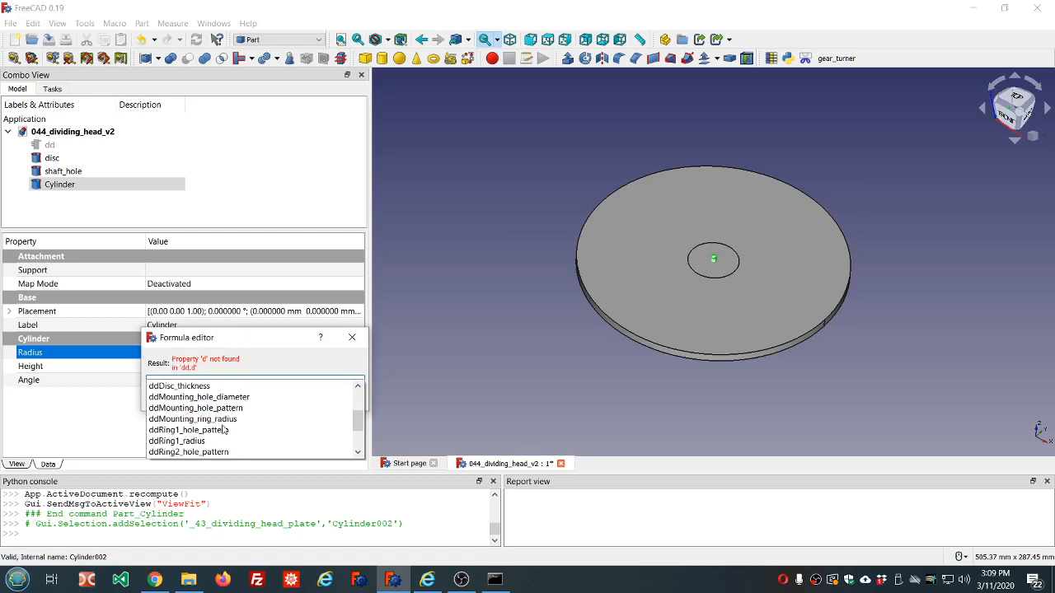
click(224, 397)
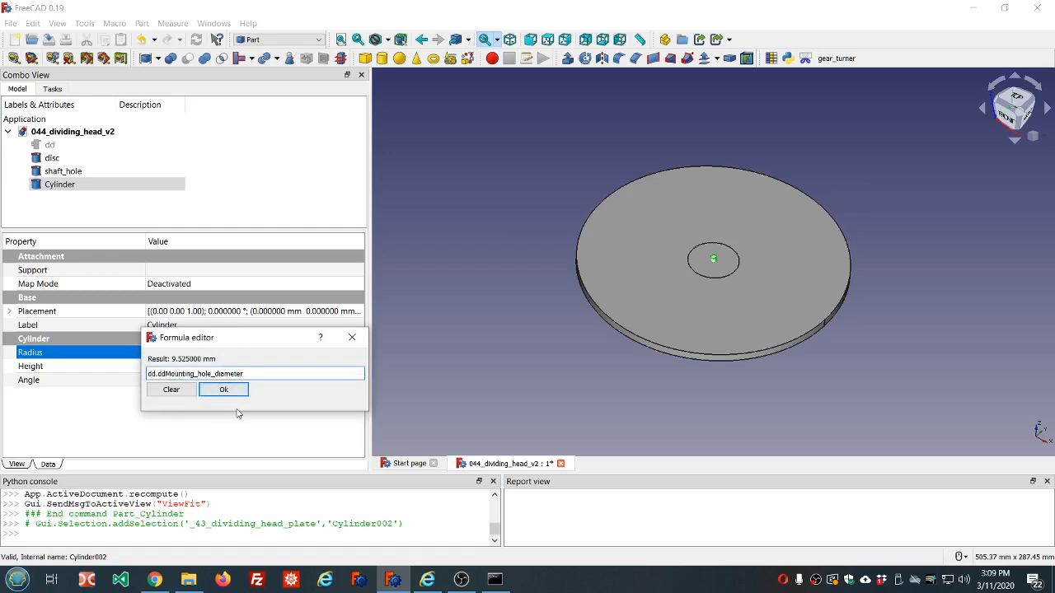
text(/2)
click(216, 391)
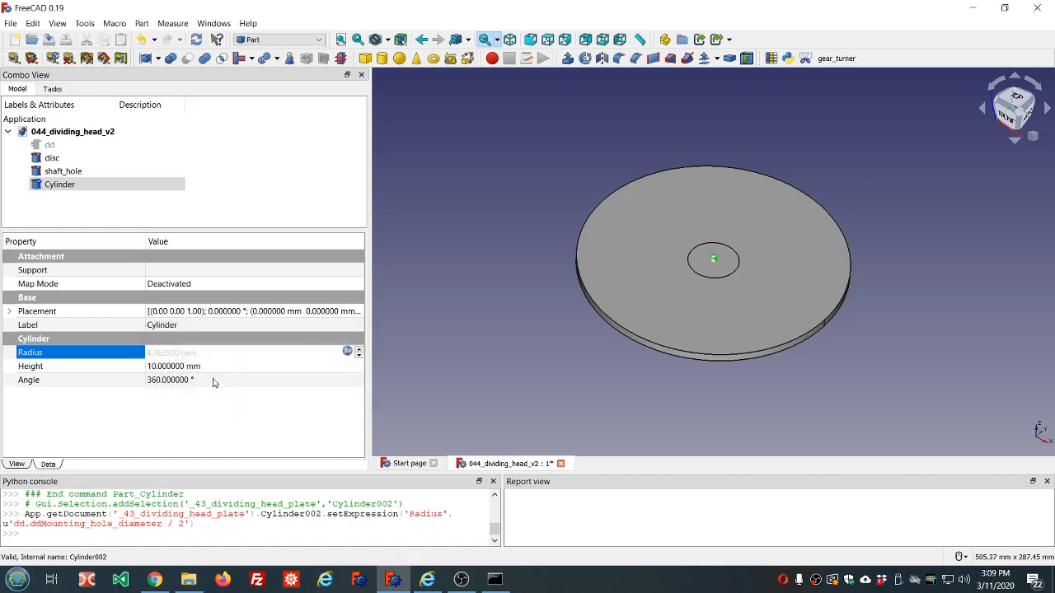
Step: Set the new mounting-hole cylinder's height with the expression dd.ddDisc_thickness
click(225, 367)
click(347, 366)
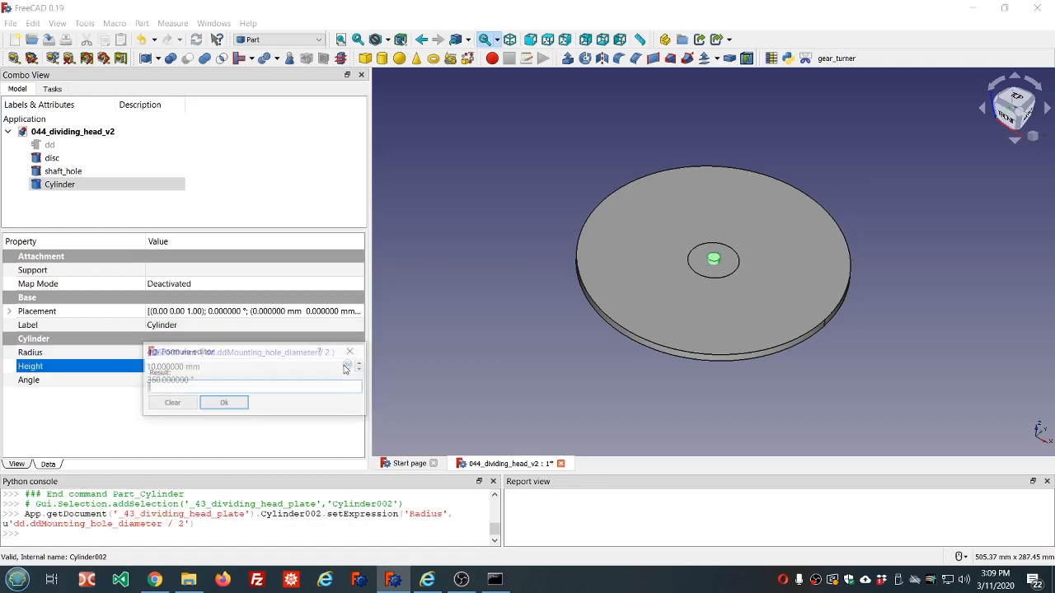
text(dd.dd)
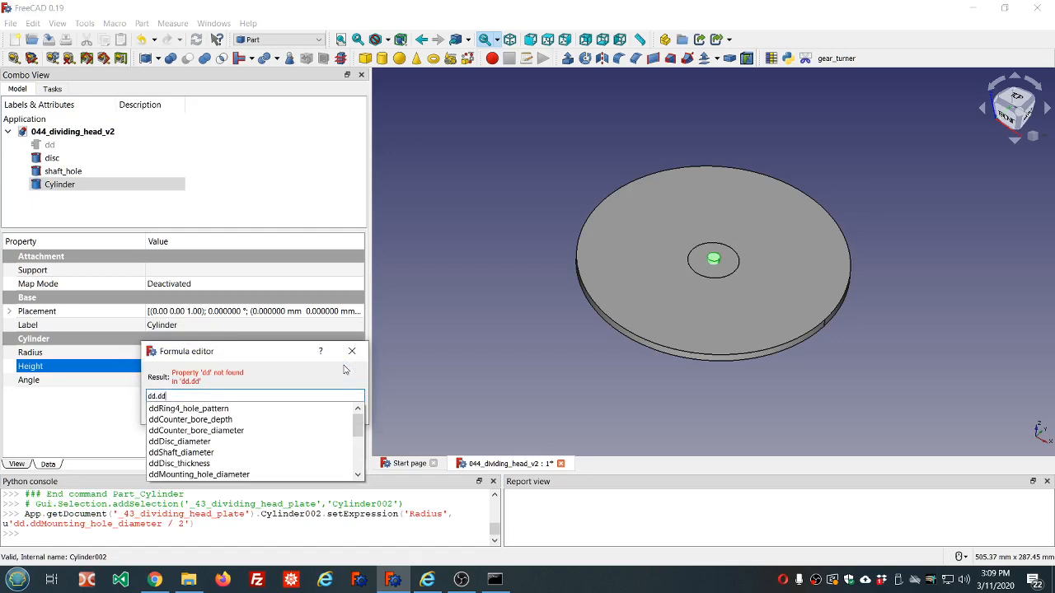
click(191, 464)
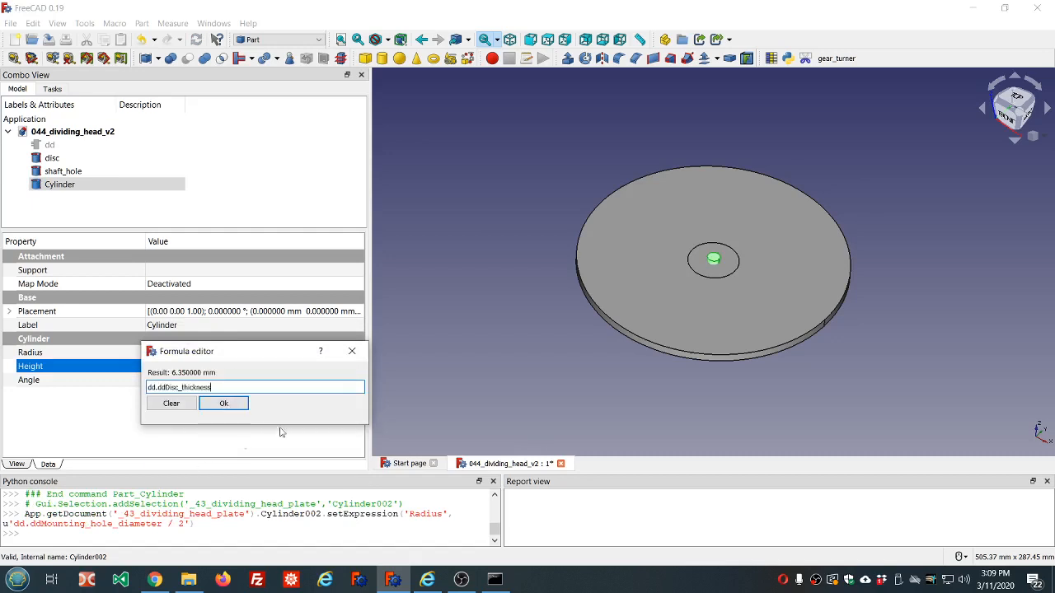
click(219, 403)
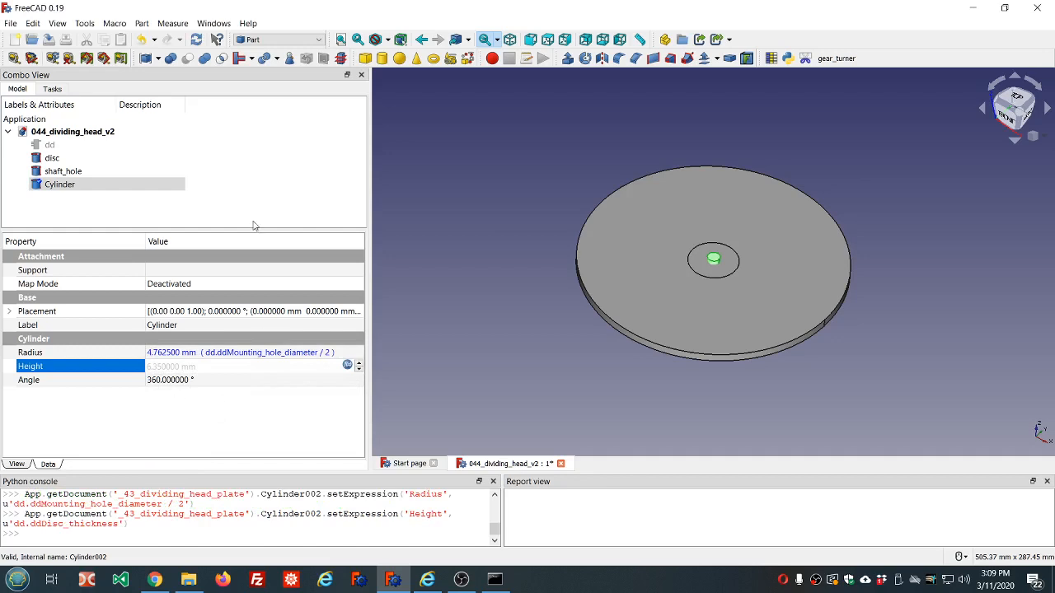
click(264, 160)
Step: Set the mounting-hole cylinder's x position with the expression dd.ddMounting_ring_radius
click(83, 184)
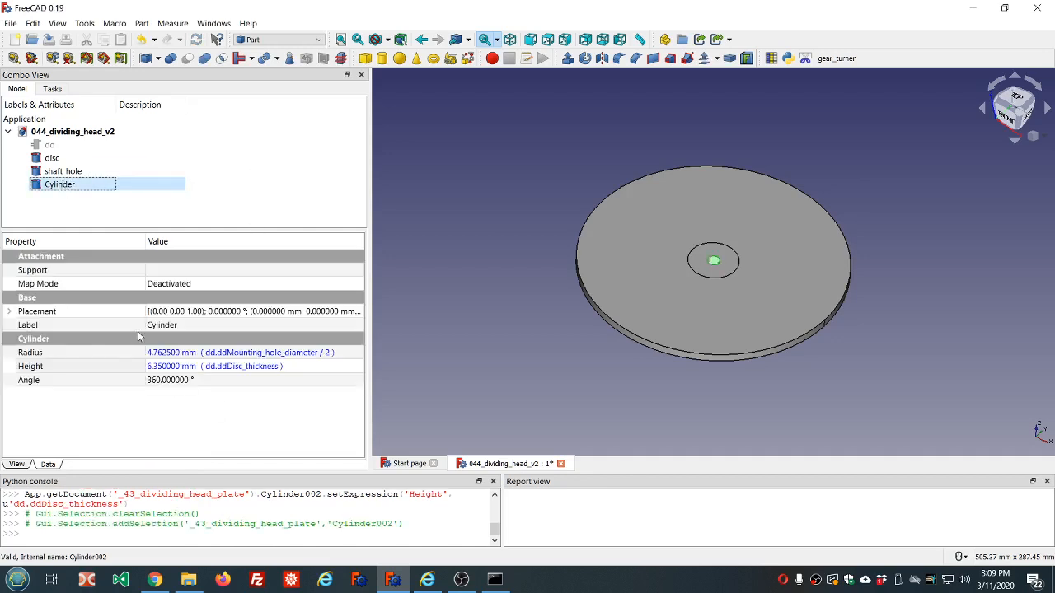
click(8, 311)
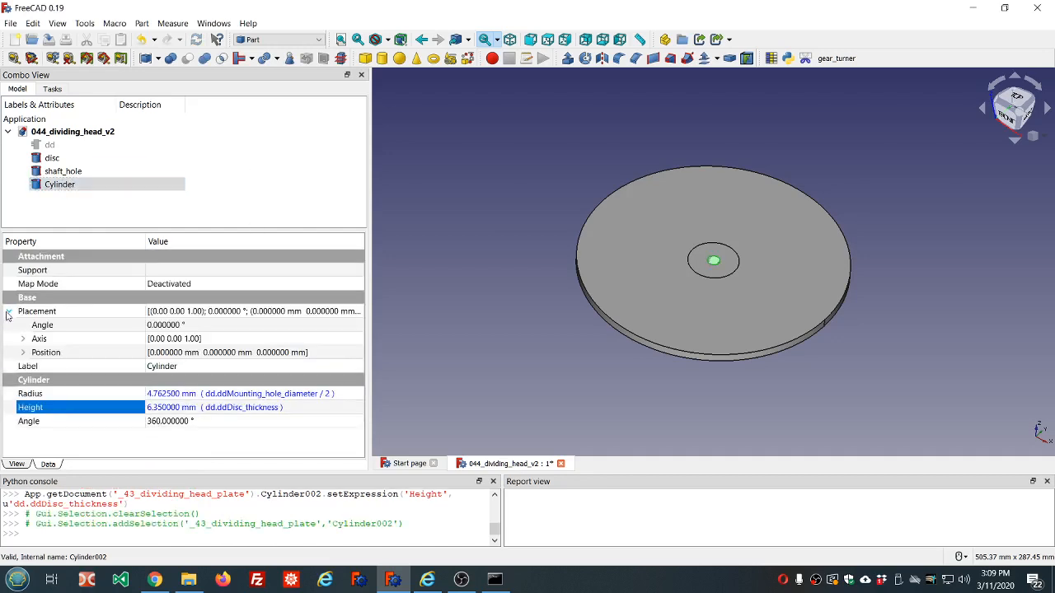
click(22, 353)
click(219, 368)
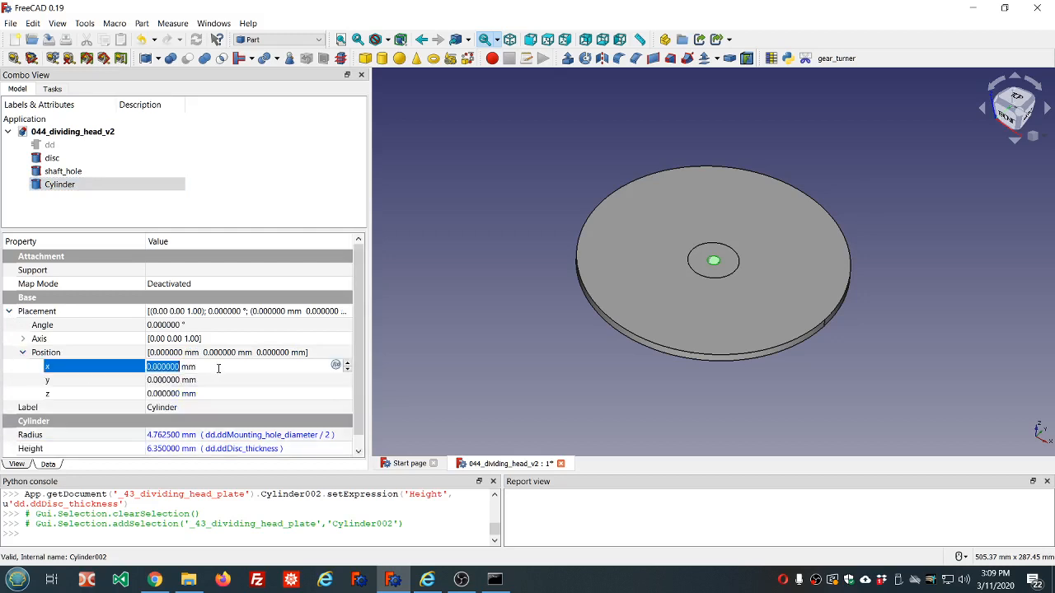
text(=dd.dd)
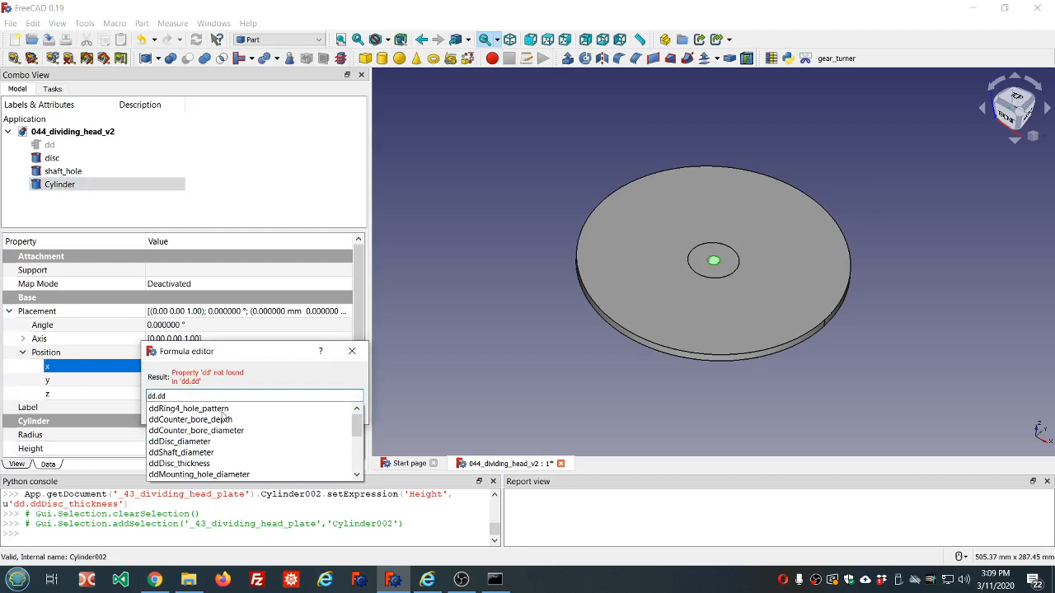
scroll(221, 435, down, 1)
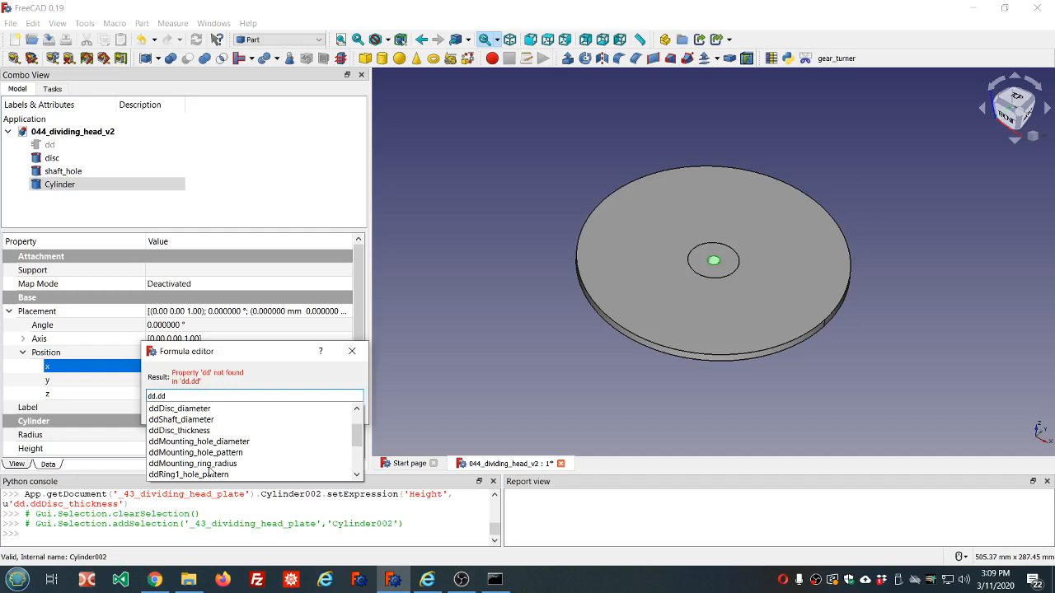
click(209, 466)
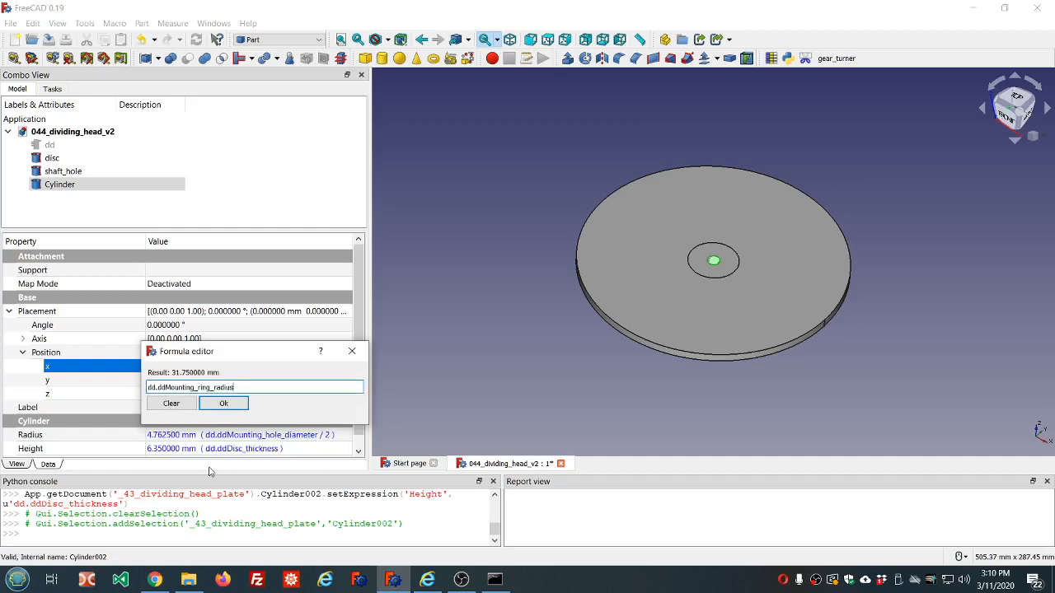
click(224, 404)
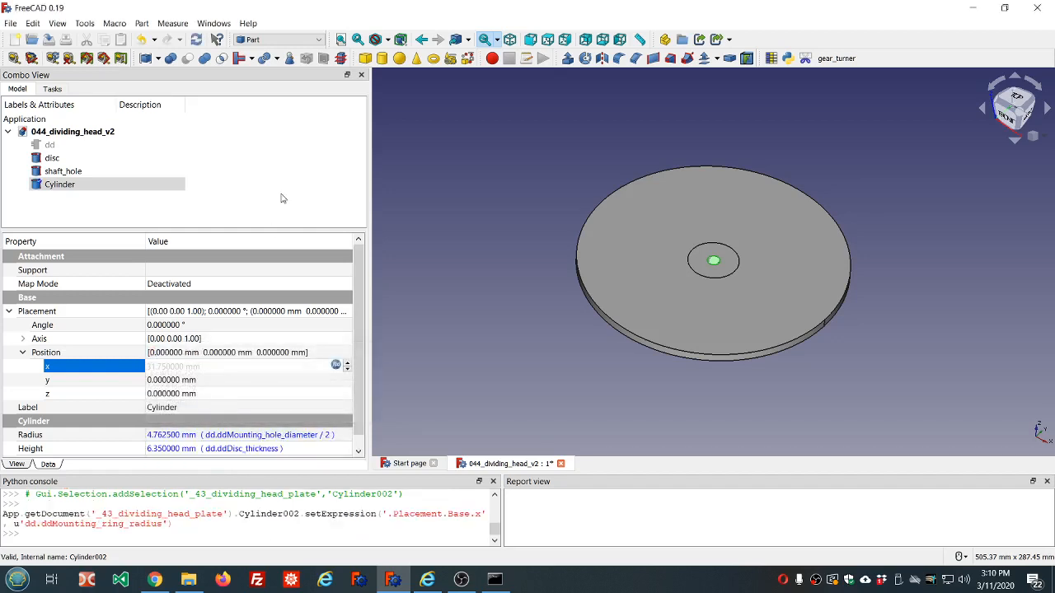
click(281, 146)
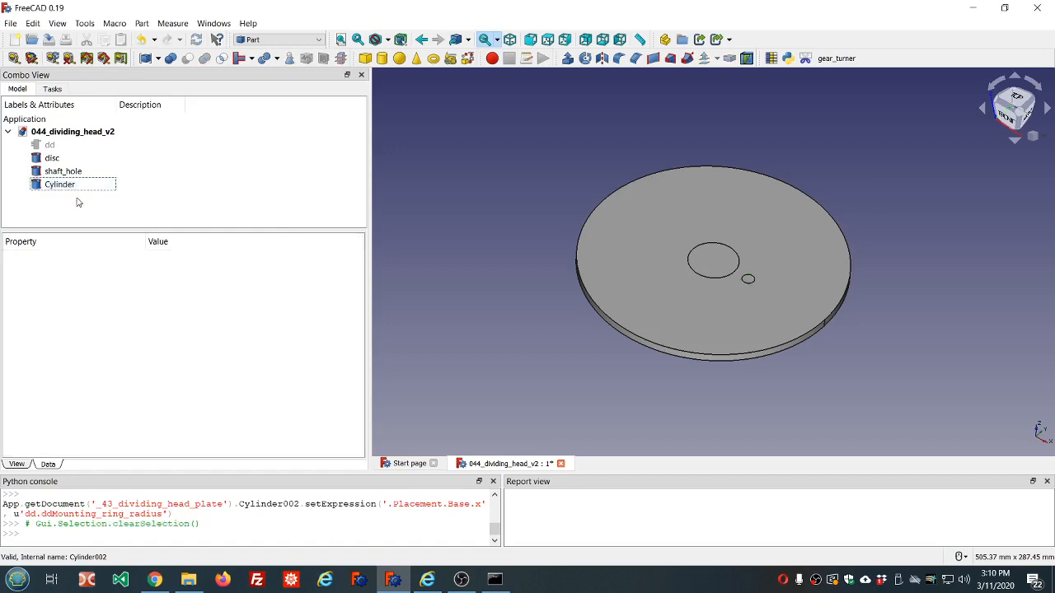
Step: Examine the mounting-hole cylinder's location on the disc from the front, below and above, and review its placement, radius and height properties
click(1000, 119)
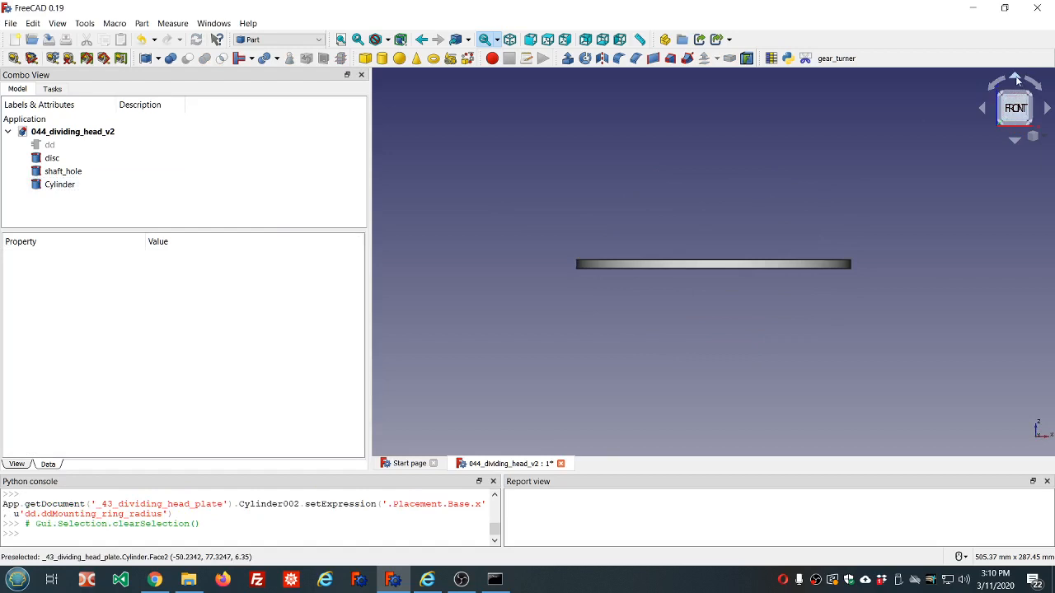
click(1017, 80)
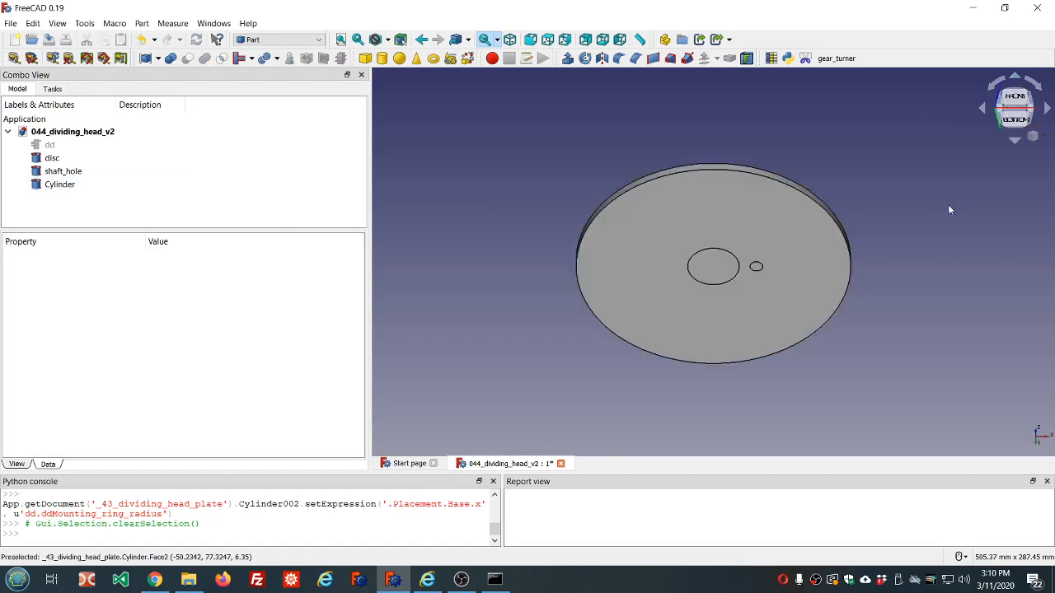
middle_drag(948, 205, 951, 198)
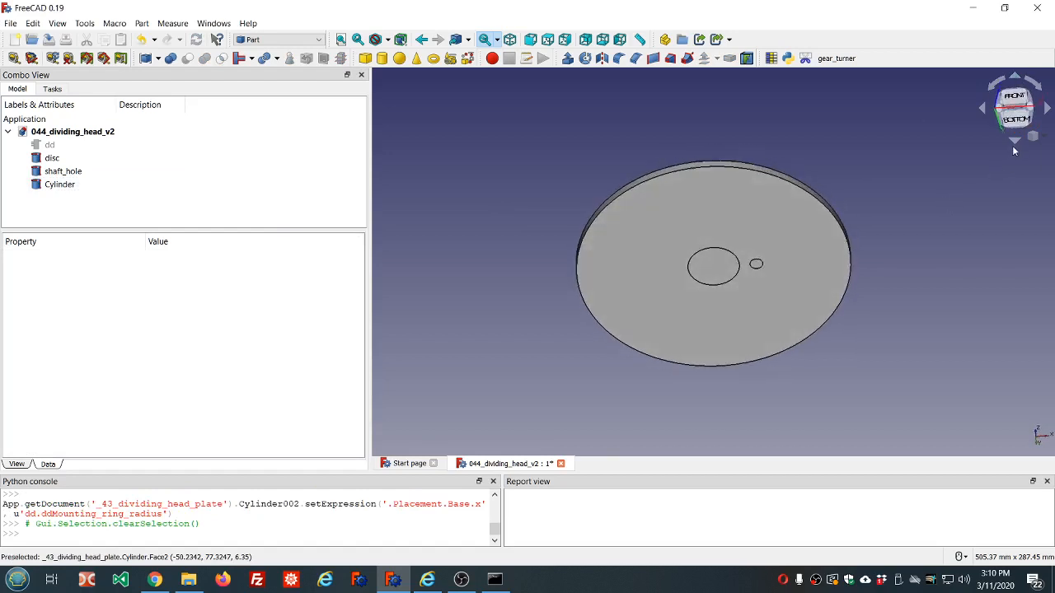
click(1014, 141)
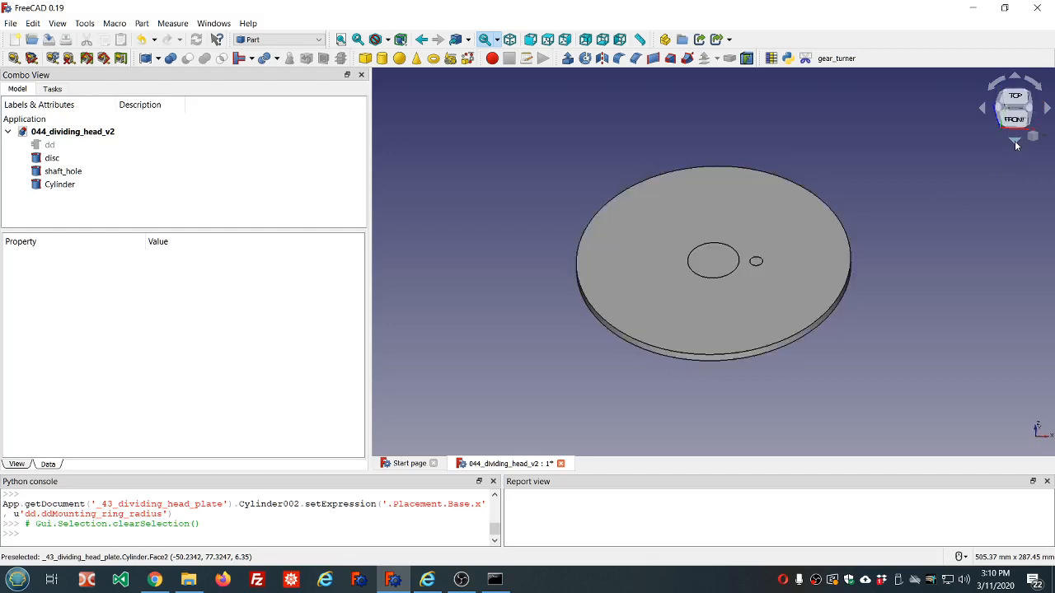
mouse_move(992, 182)
middle_down()
mouse_move(995, 193)
mouse_move(1013, 180)
middle_up()
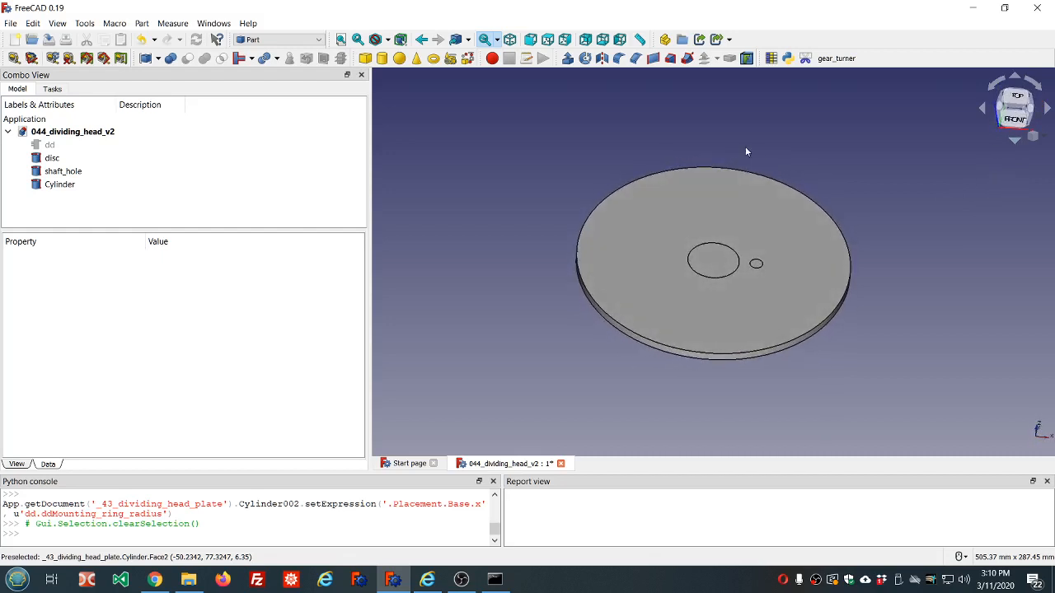
scroll(722, 216, down, 3)
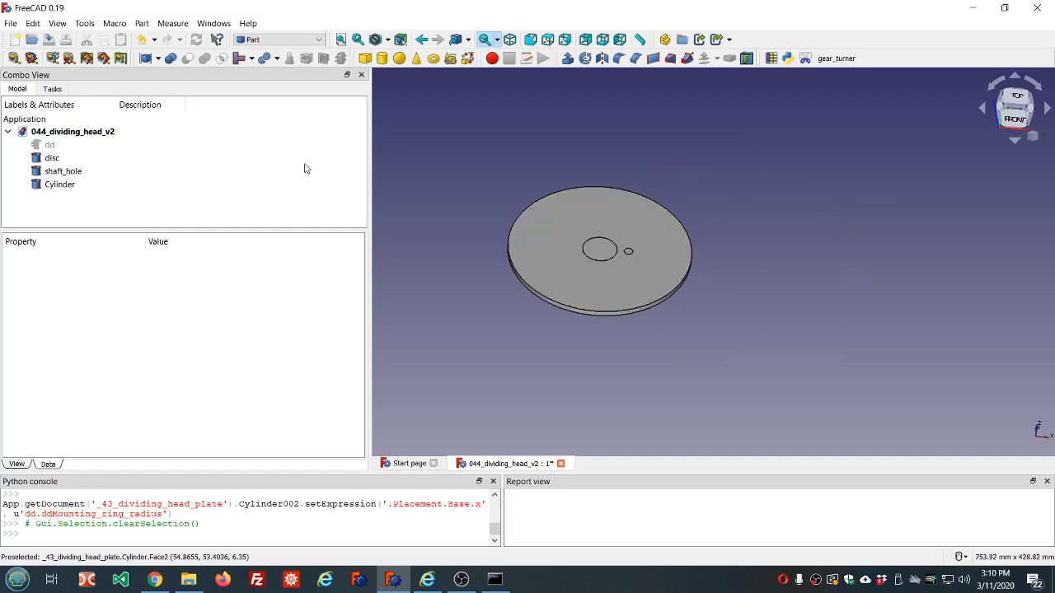
click(60, 183)
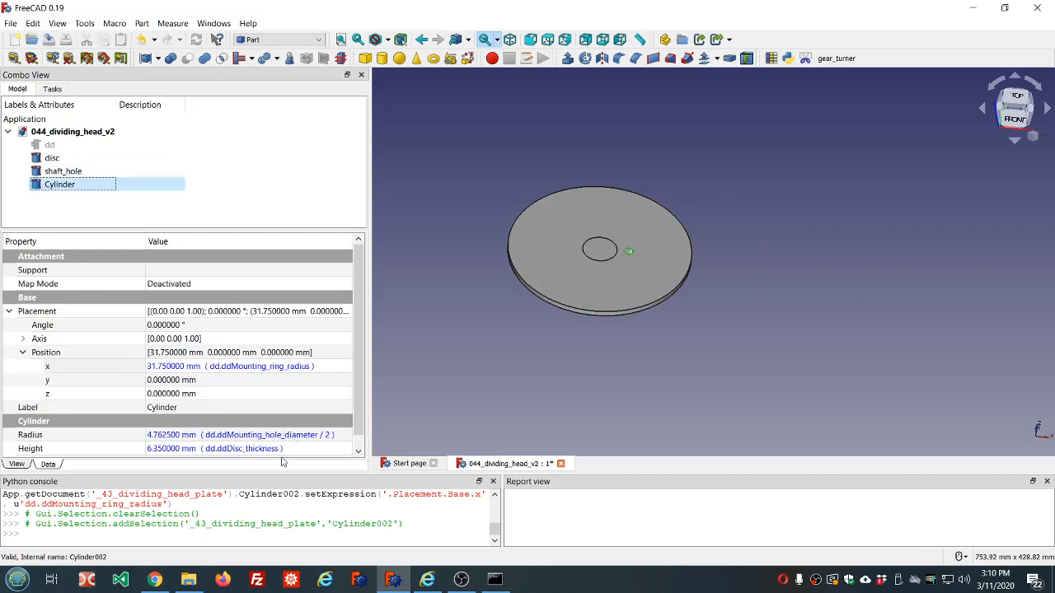
drag(284, 230, 293, 182)
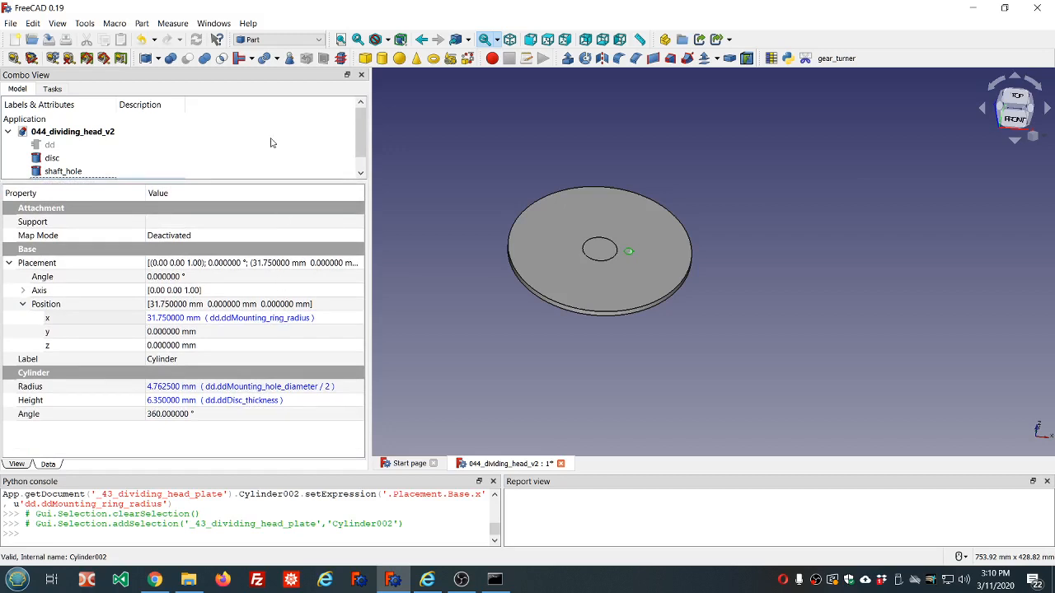
click(218, 151)
drag(219, 181, 226, 306)
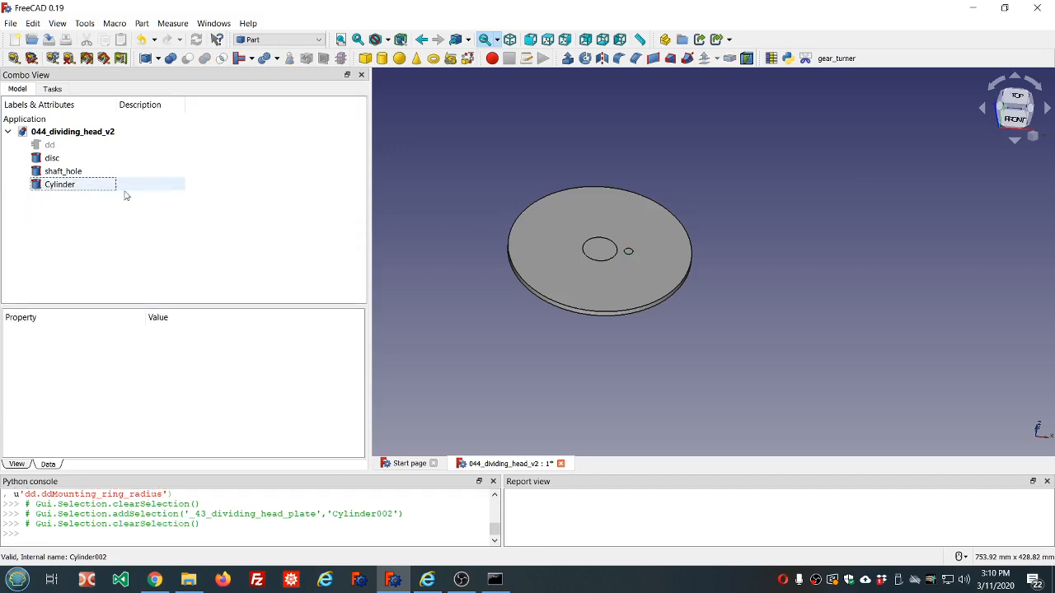
Step: Switch to the Draft workbench and create an array of the mounting-hole cylinder
click(79, 186)
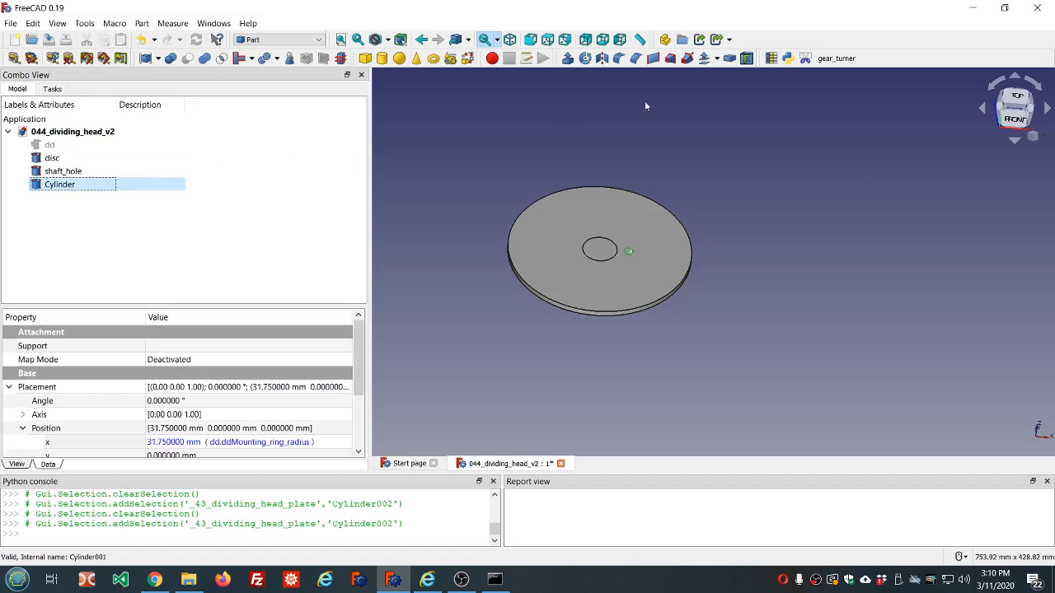
click(321, 40)
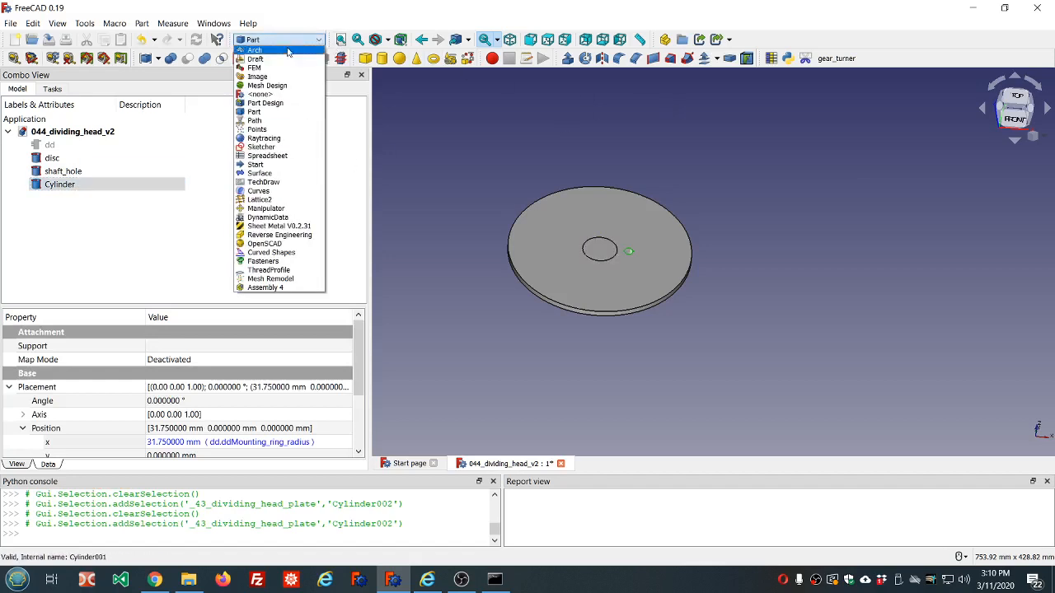
click(281, 41)
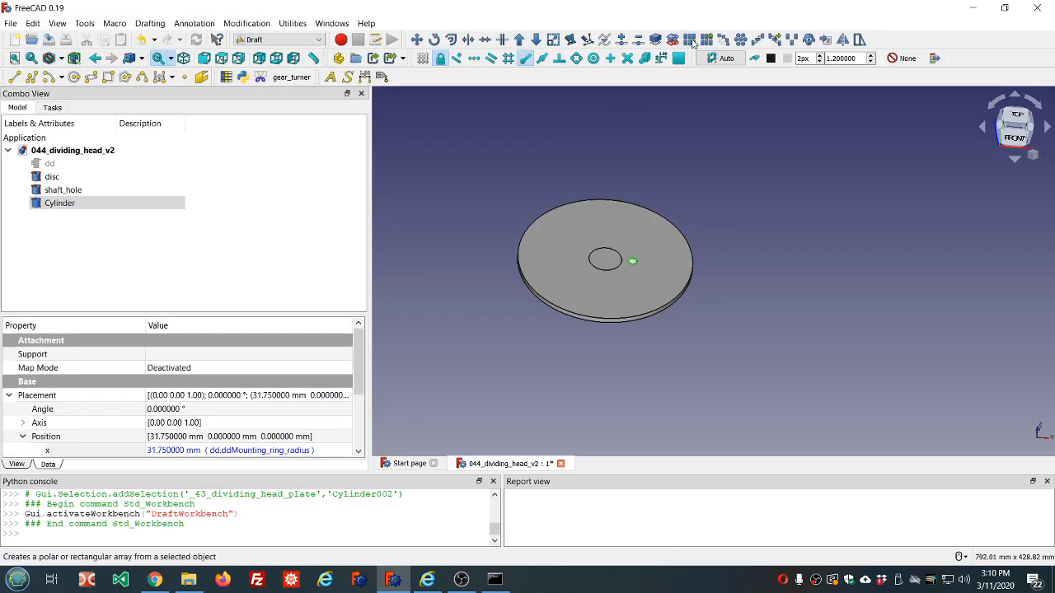
click(691, 40)
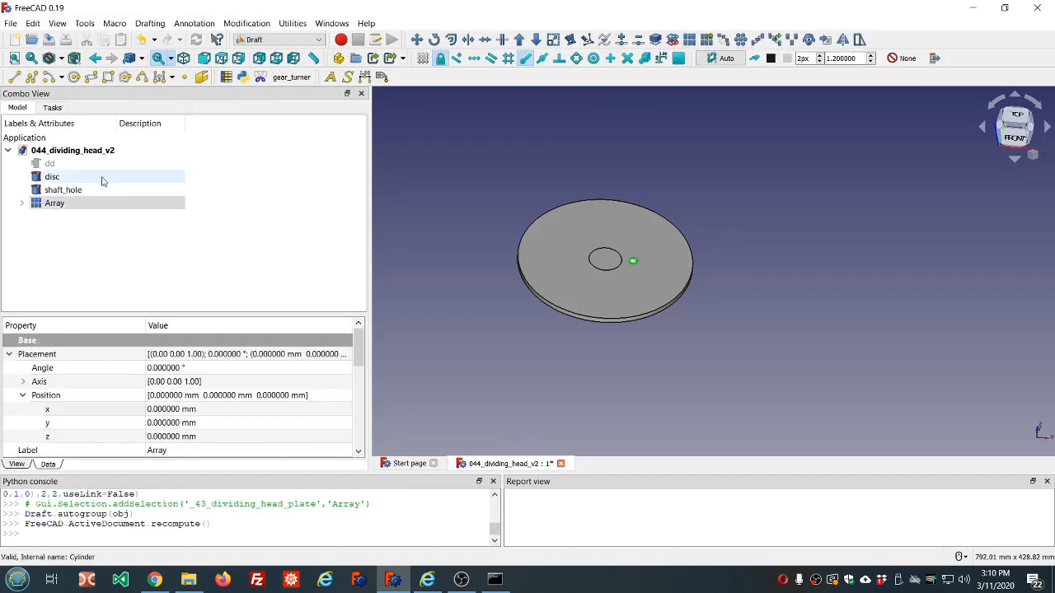
Step: Set the array type of the mounting-hole array to polar
click(54, 202)
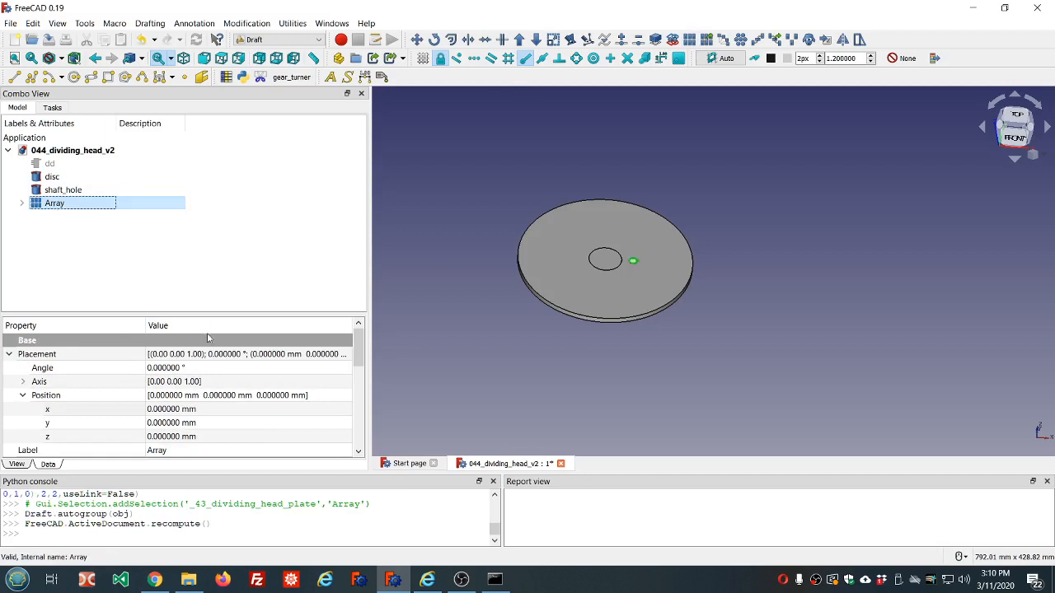
scroll(257, 417, down, 1)
scroll(257, 417, down, 1)
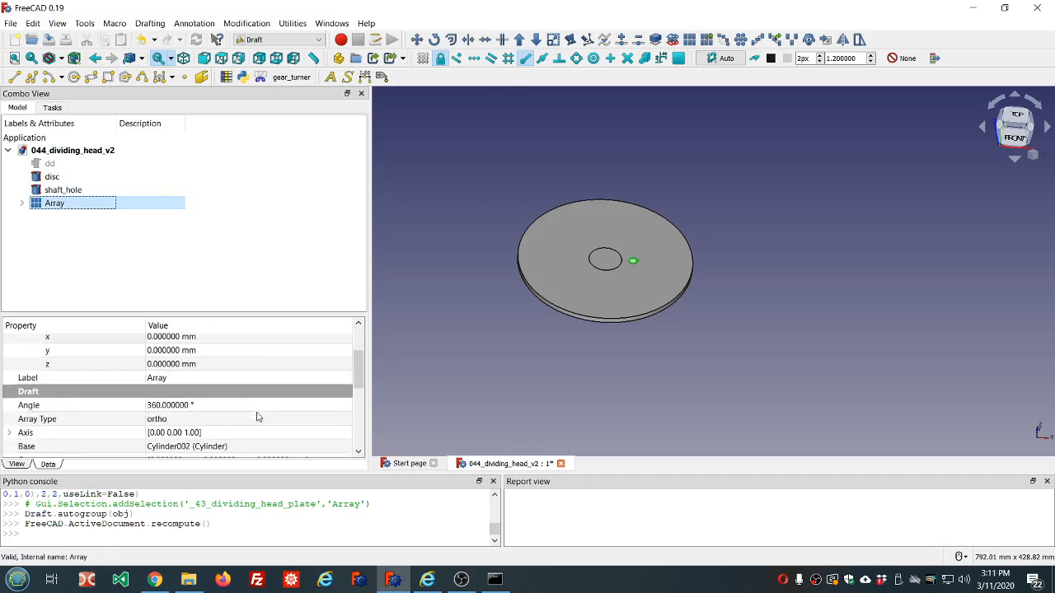
click(256, 418)
click(346, 419)
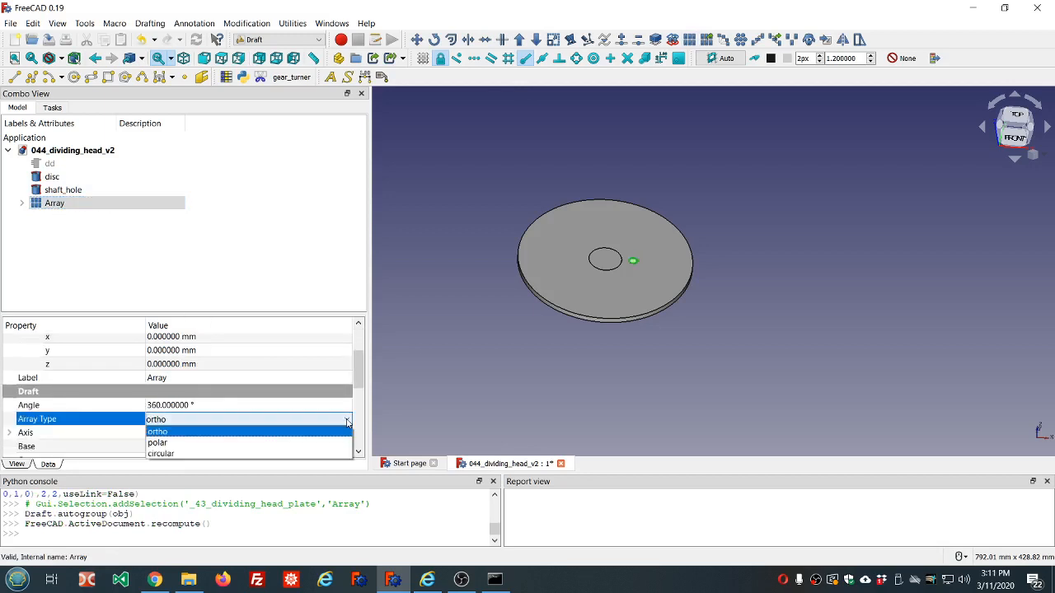
click(261, 442)
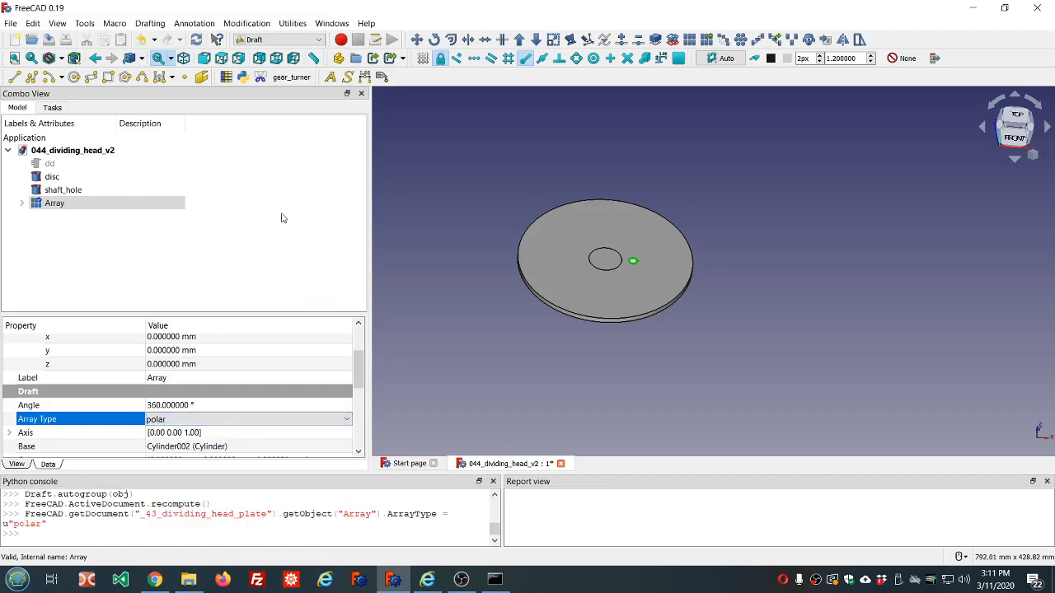
click(281, 218)
Step: Set the polar array's Number Polar with the expression dd.ddMounting_hole_pattern
click(64, 204)
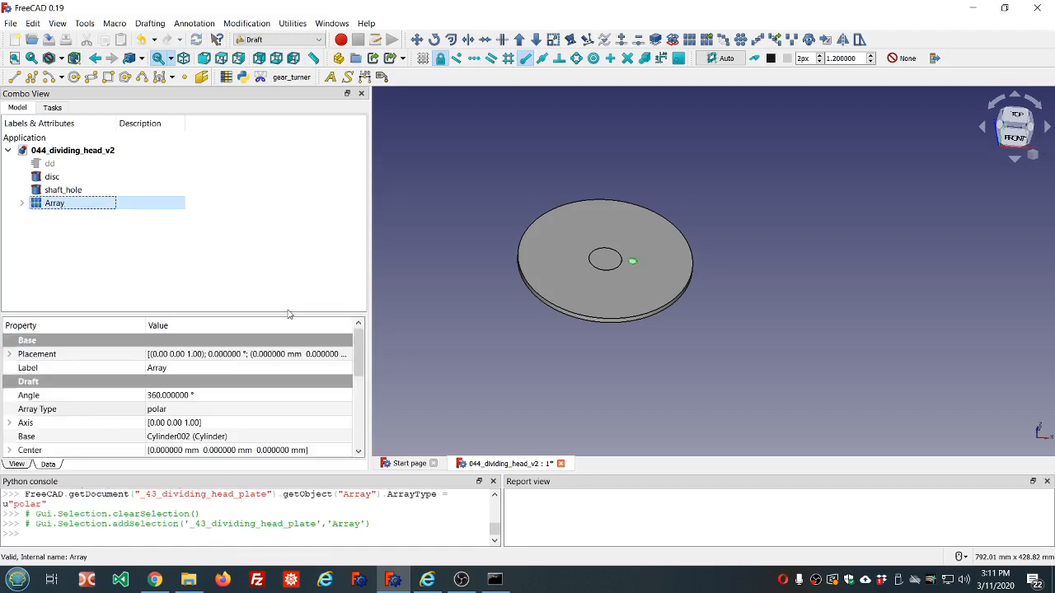
drag(360, 349, 360, 403)
click(193, 394)
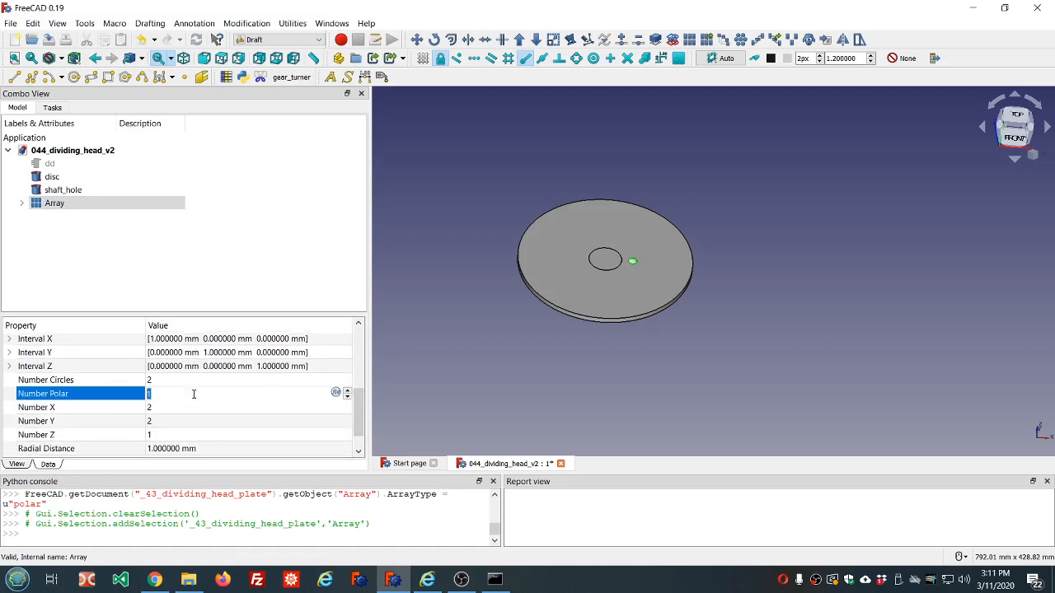
text(=)
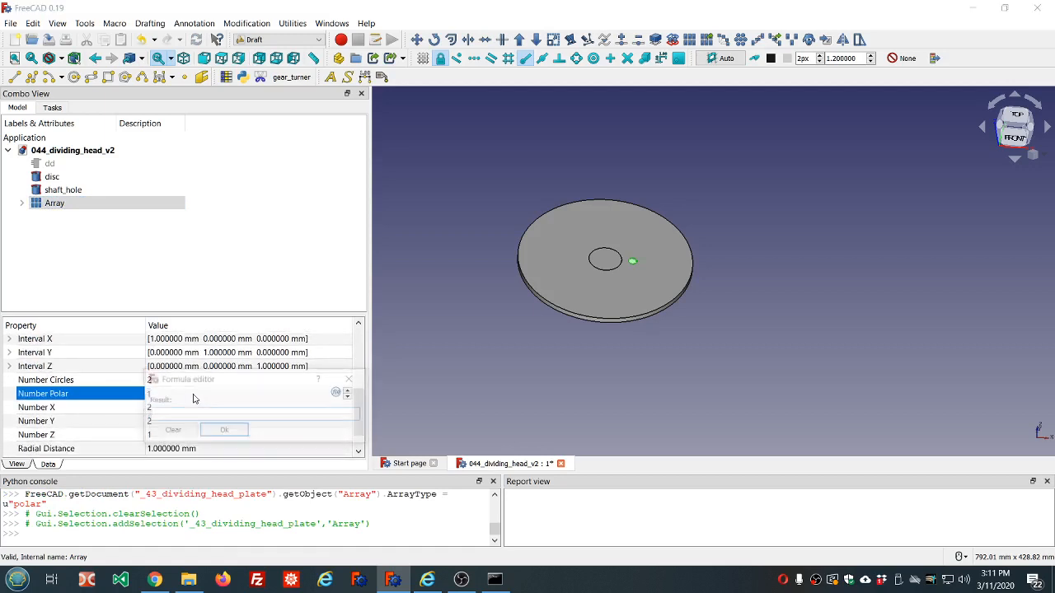
text(dd.dd)
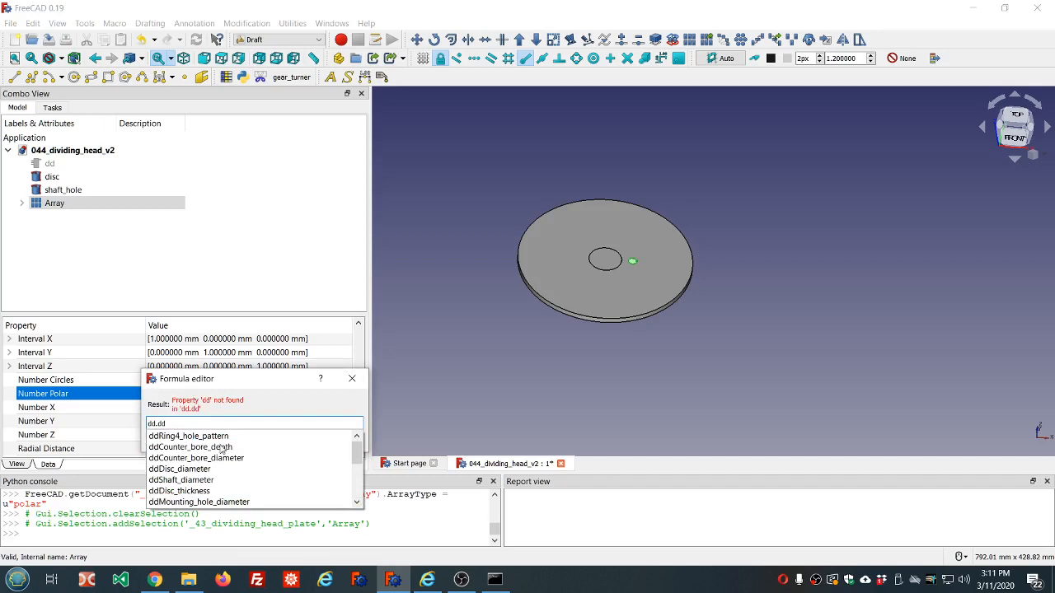
scroll(221, 449, down, 2)
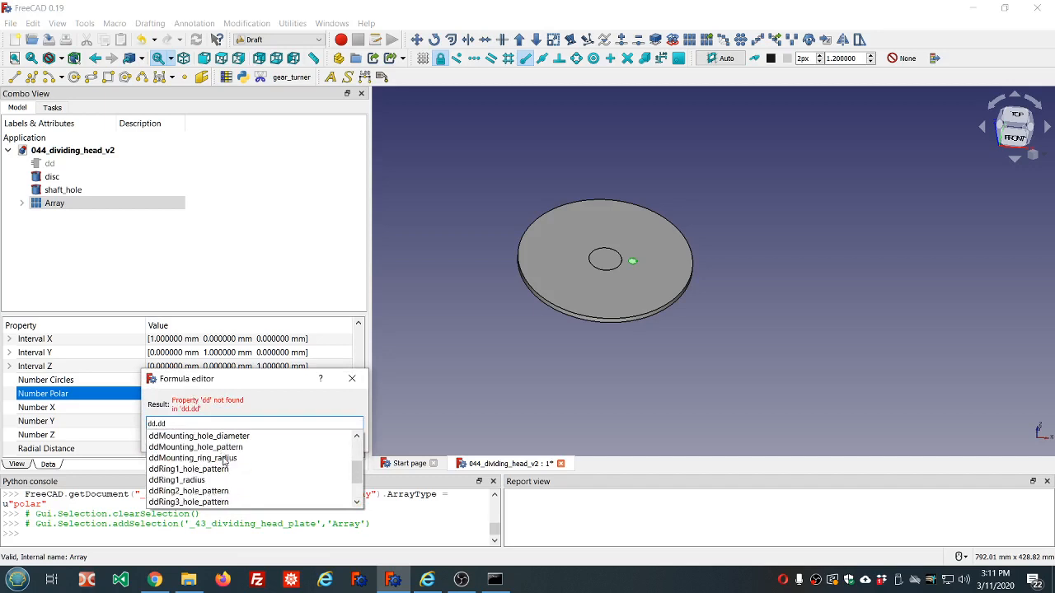
click(225, 447)
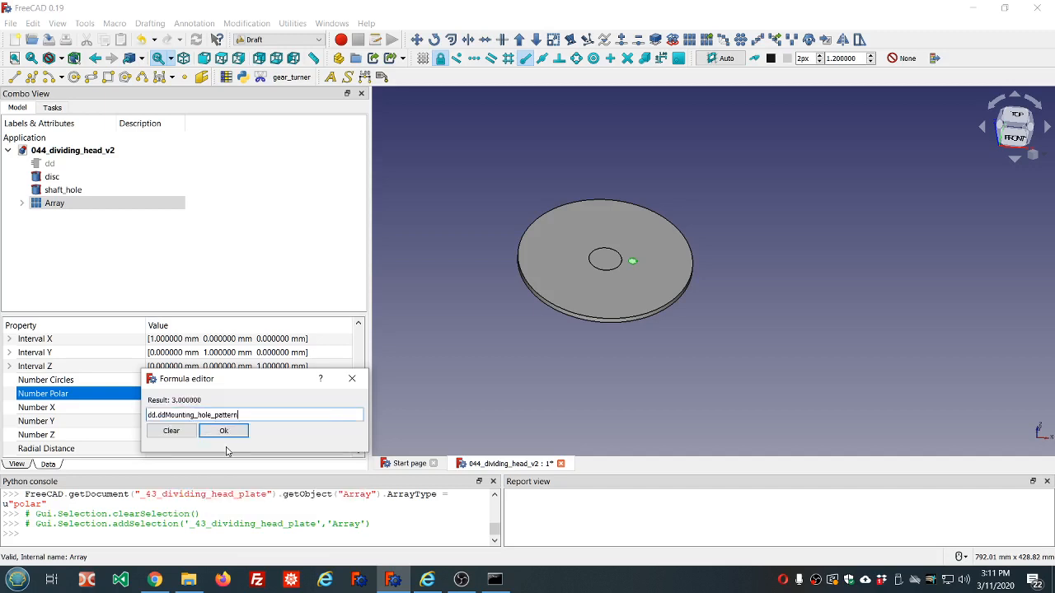
click(224, 430)
click(279, 258)
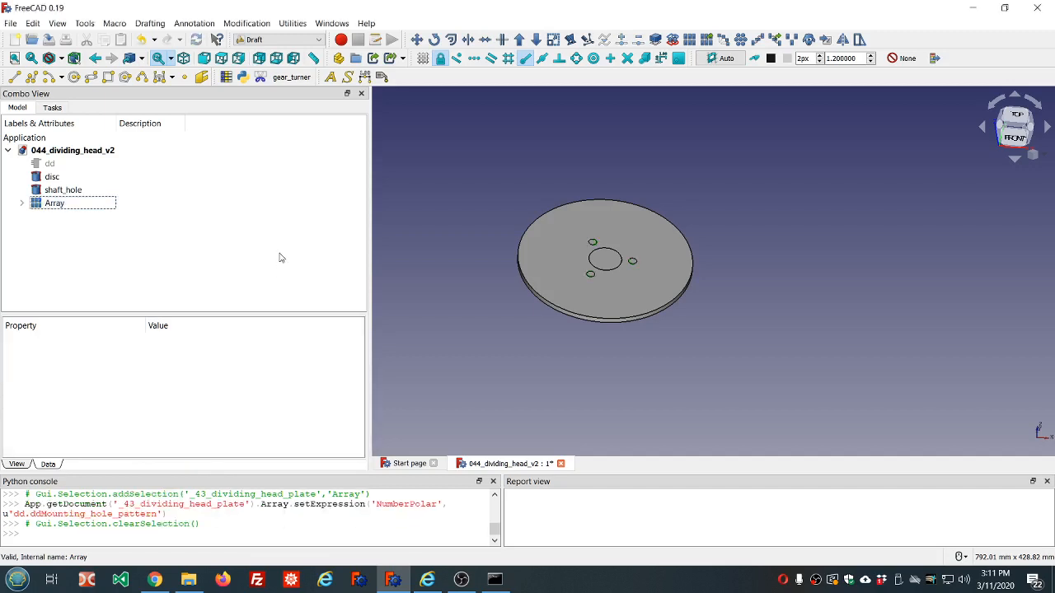
Step: Rename the polar array as mounting_hole_array
mouse_move(663, 337)
middle_down()
mouse_move(652, 305)
mouse_move(654, 332)
mouse_move(677, 332)
middle_up()
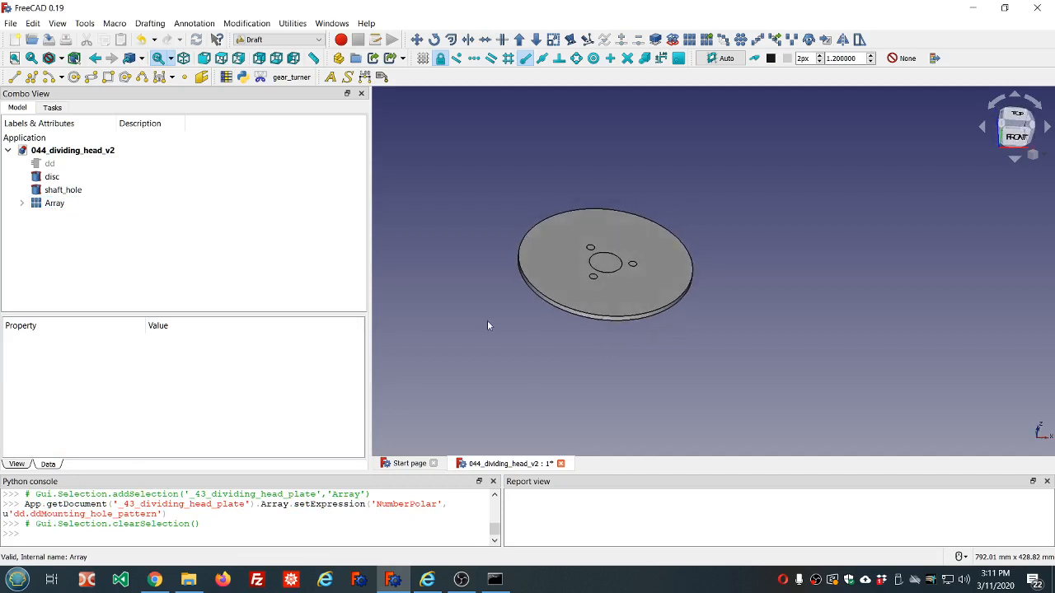
click(48, 205)
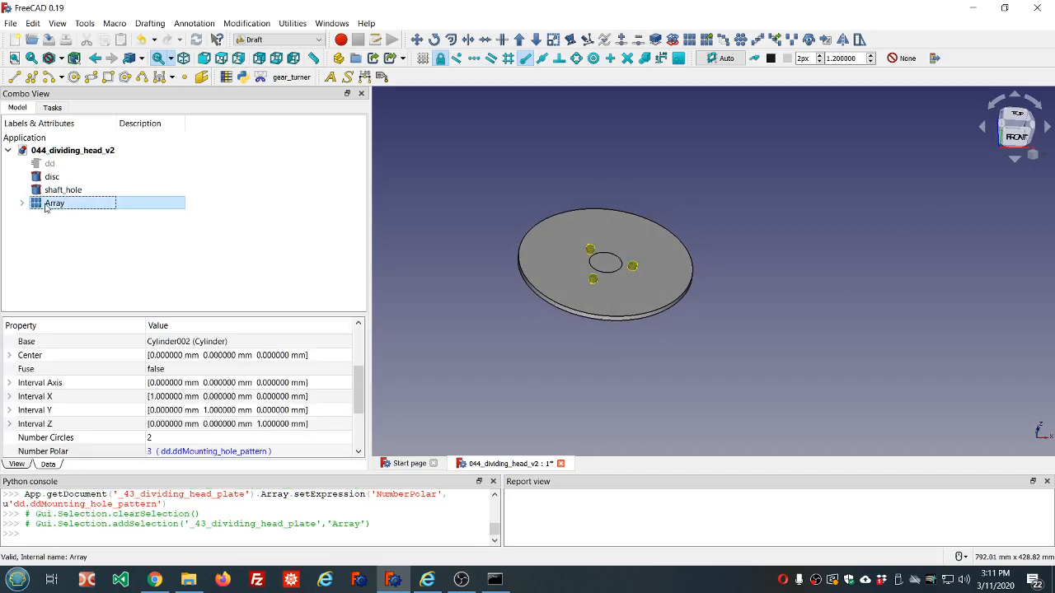
click(45, 205)
text(In)
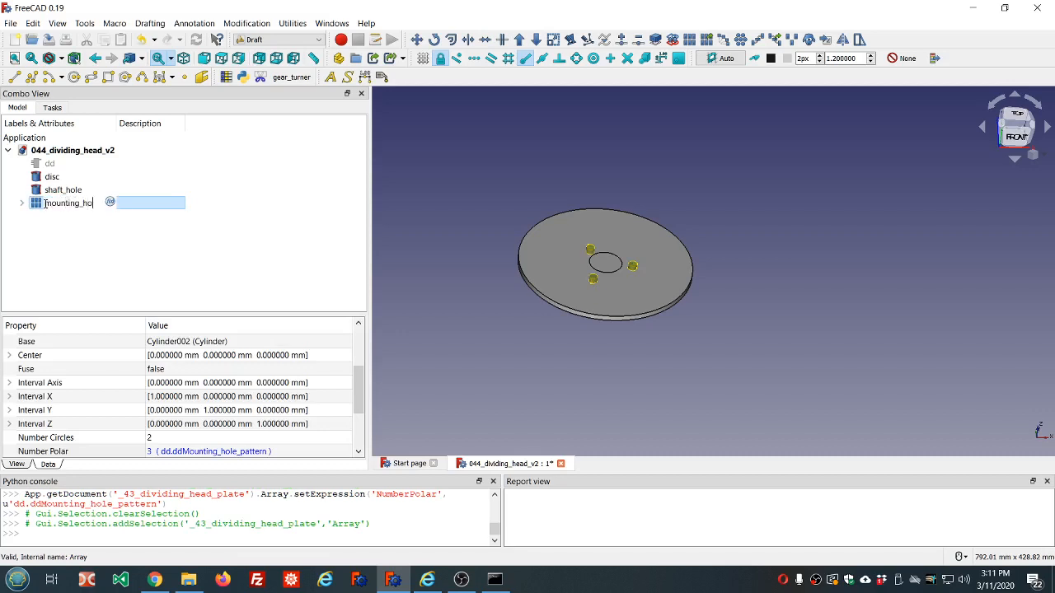
text(ounting_hole_array)
key(Return)
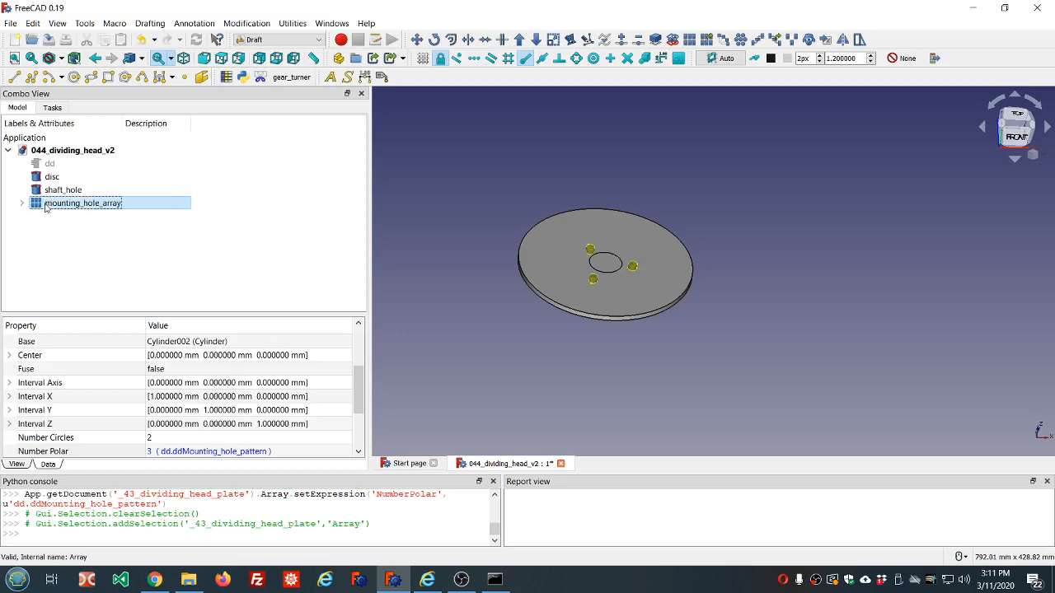
Step: Rename the base cylinder inside mounting_hole_array as mounting_hole
click(23, 205)
click(66, 219)
key(F2)
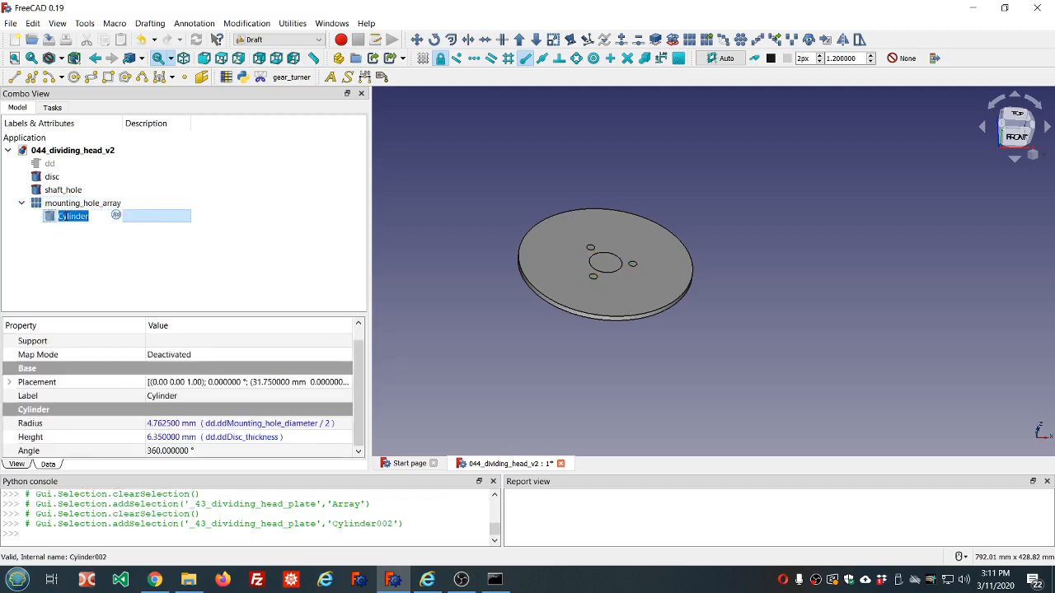
text(mounting_hole)
key(Return)
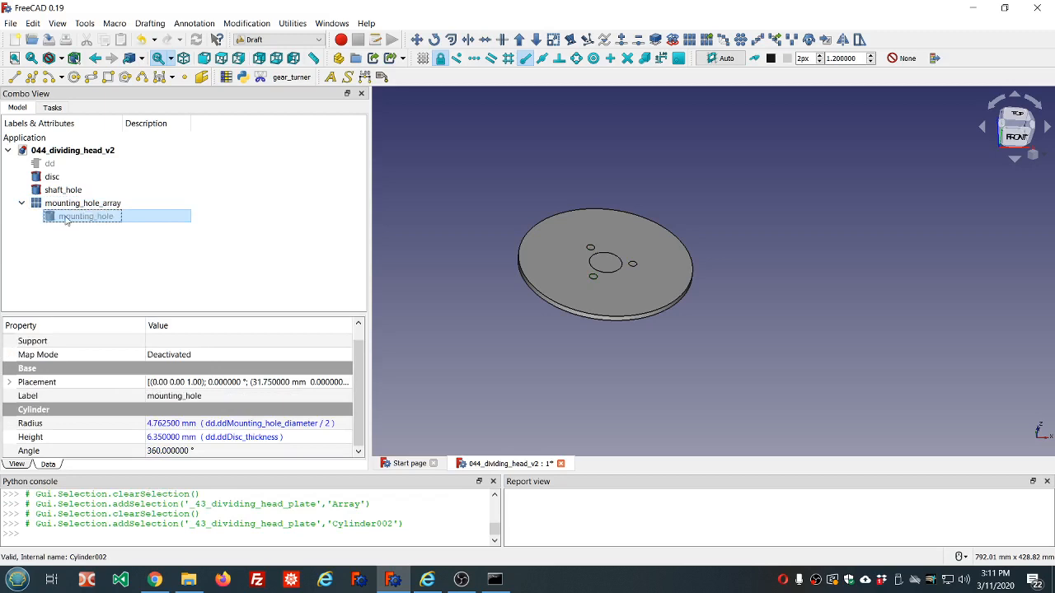
click(100, 251)
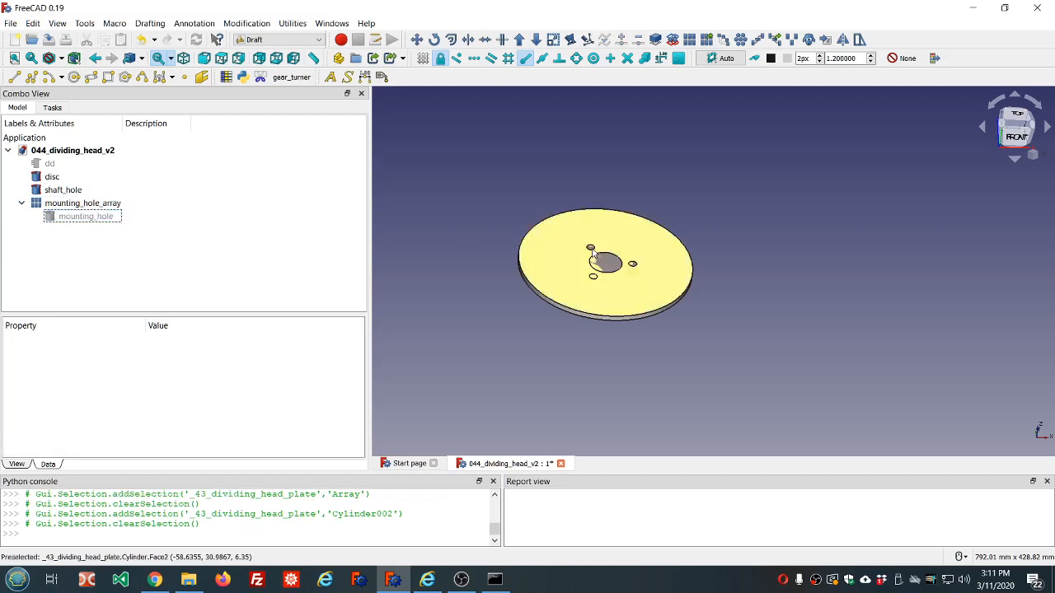
Step: Switch to the Part workbench and create a cone solid at the disc's centre
scroll(595, 251, up, 2)
middle_drag(626, 256, 623, 263)
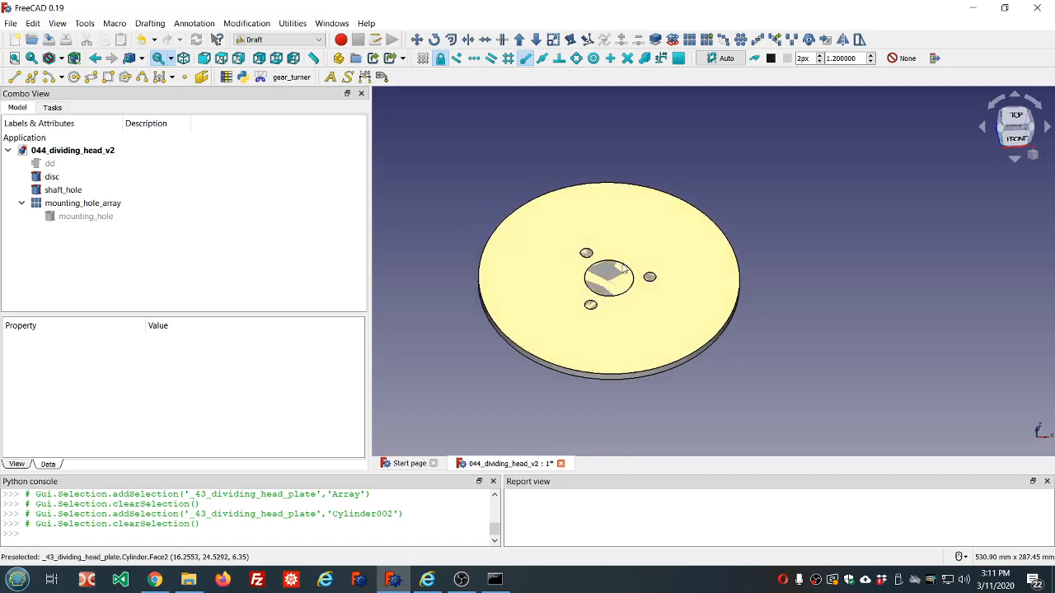
scroll(536, 280, down, 1)
scroll(587, 303, up, 3)
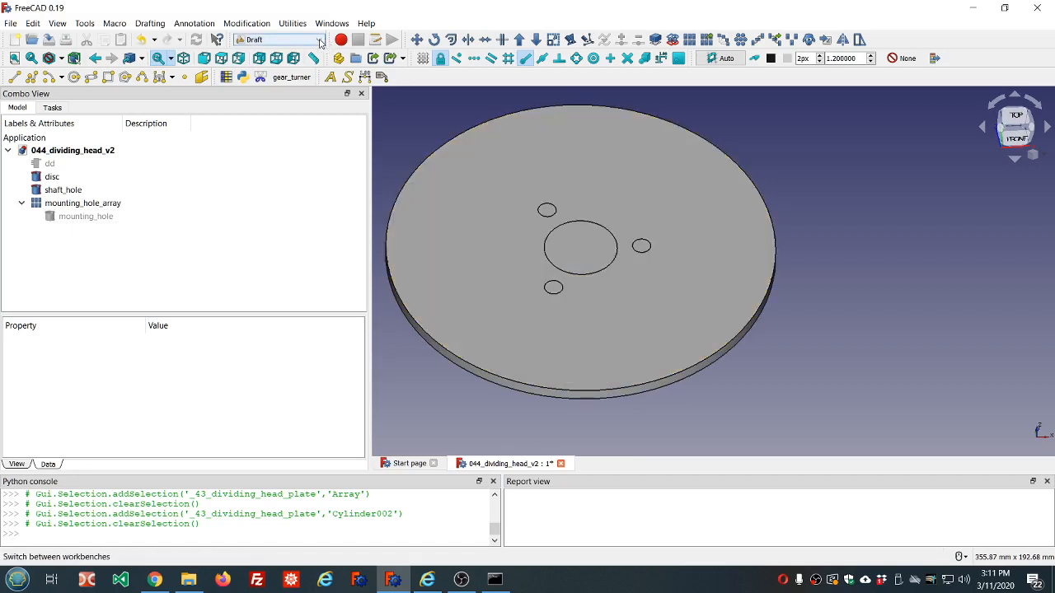
click(319, 41)
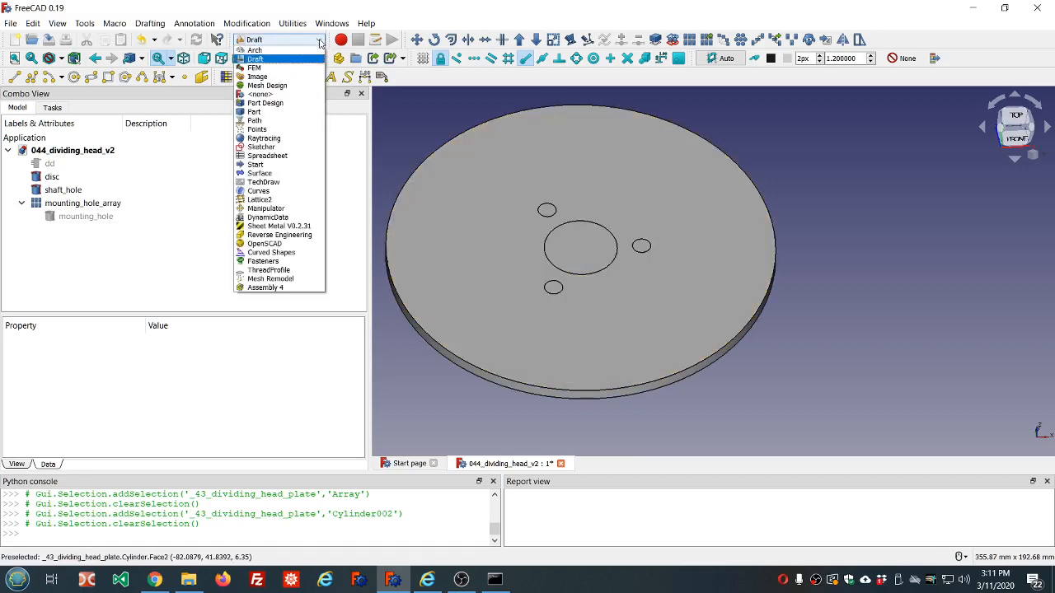
click(280, 113)
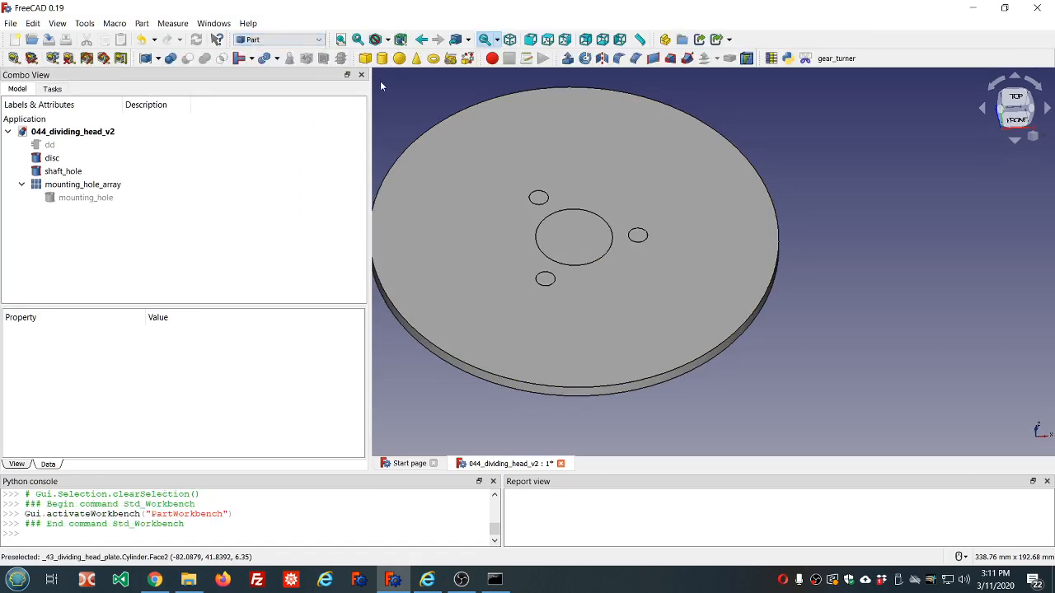
click(416, 58)
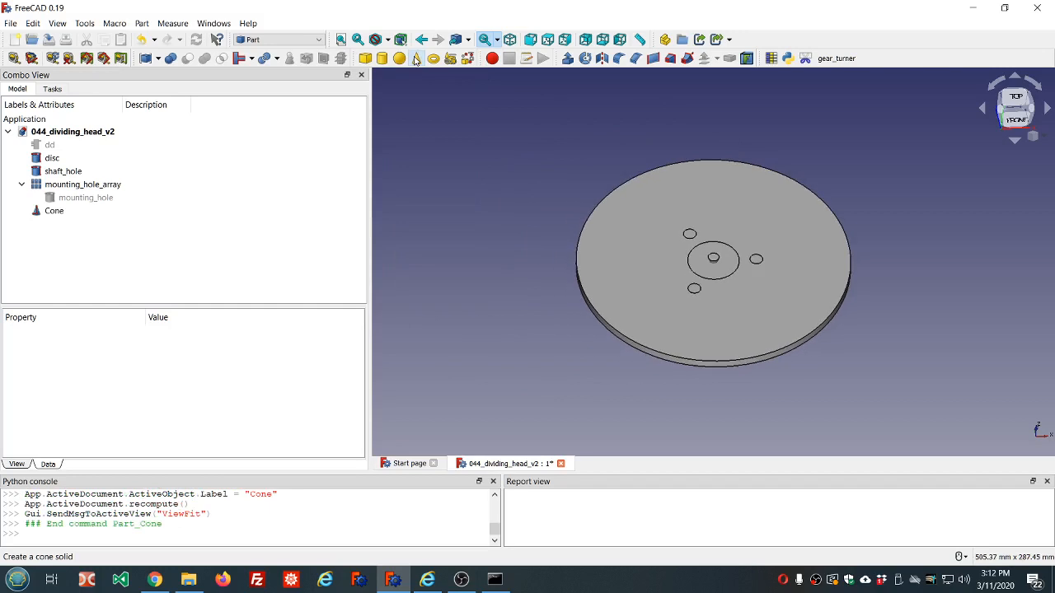
scroll(726, 267, up, 8)
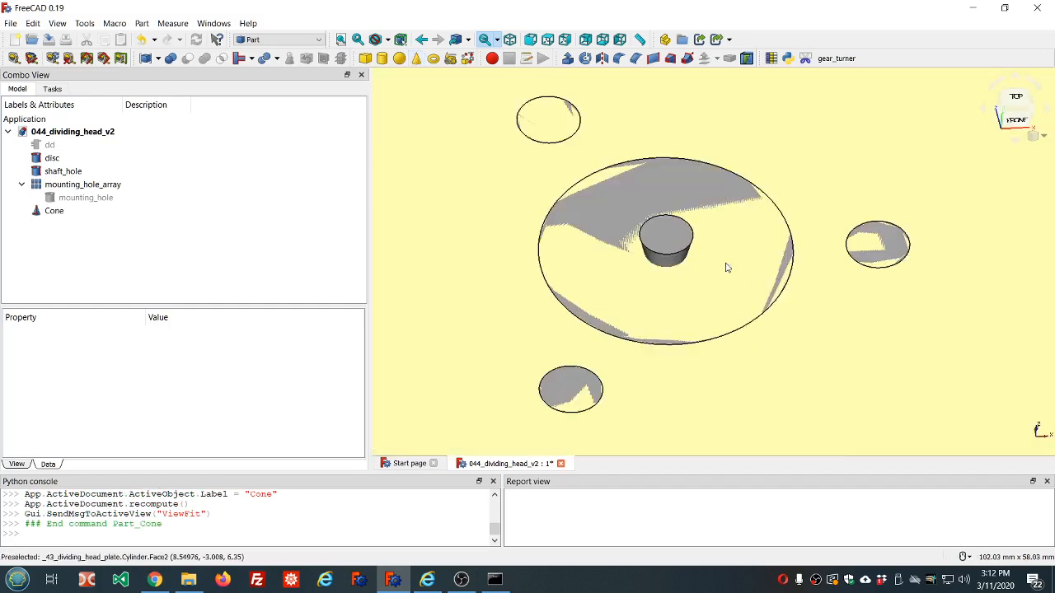
Step: Rename the new cone as counter_bore
click(43, 212)
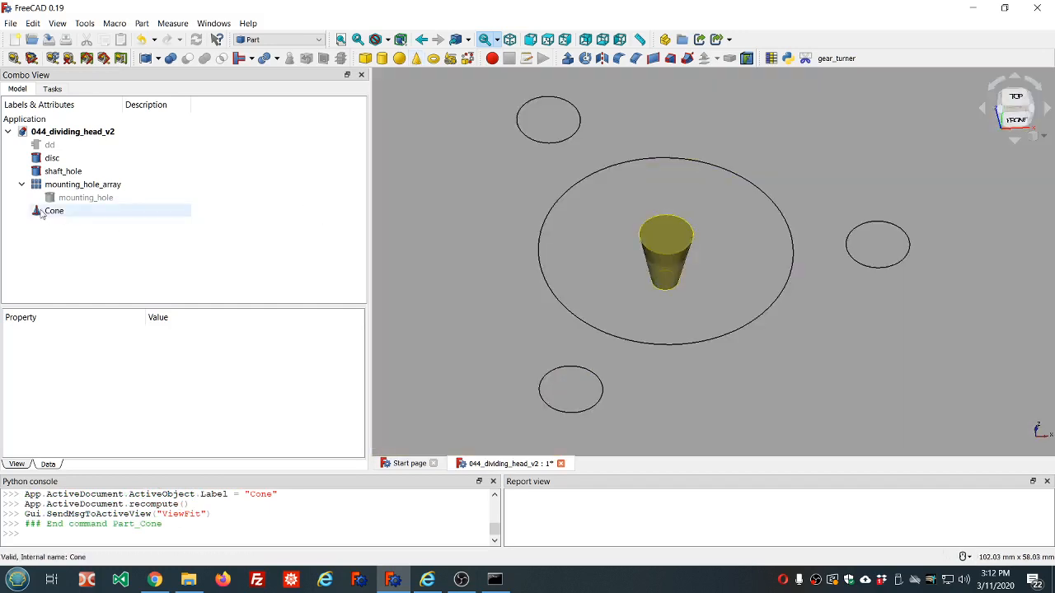
click(42, 214)
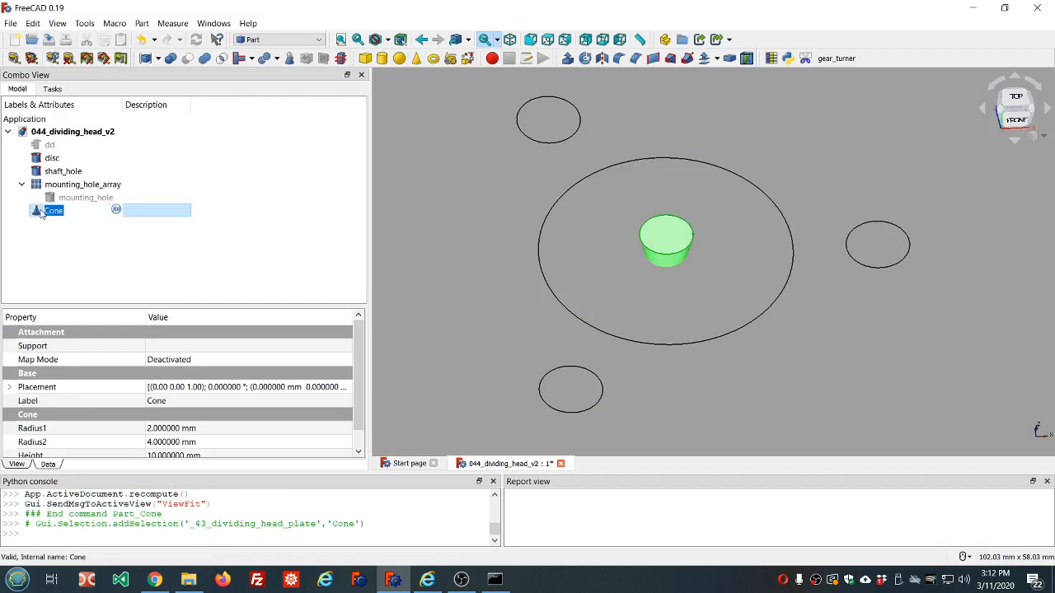
text(bore)
key(BackSpace)
key(BackSpace)
key(BackSpace)
key(BackSpace)
text(counter_bore)
key(Return)
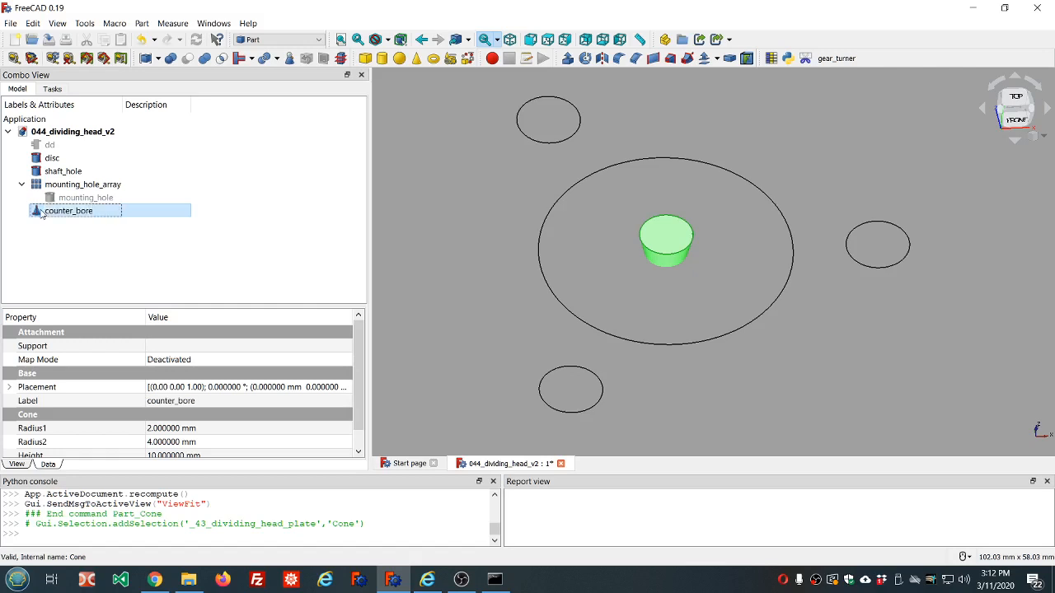
click(50, 235)
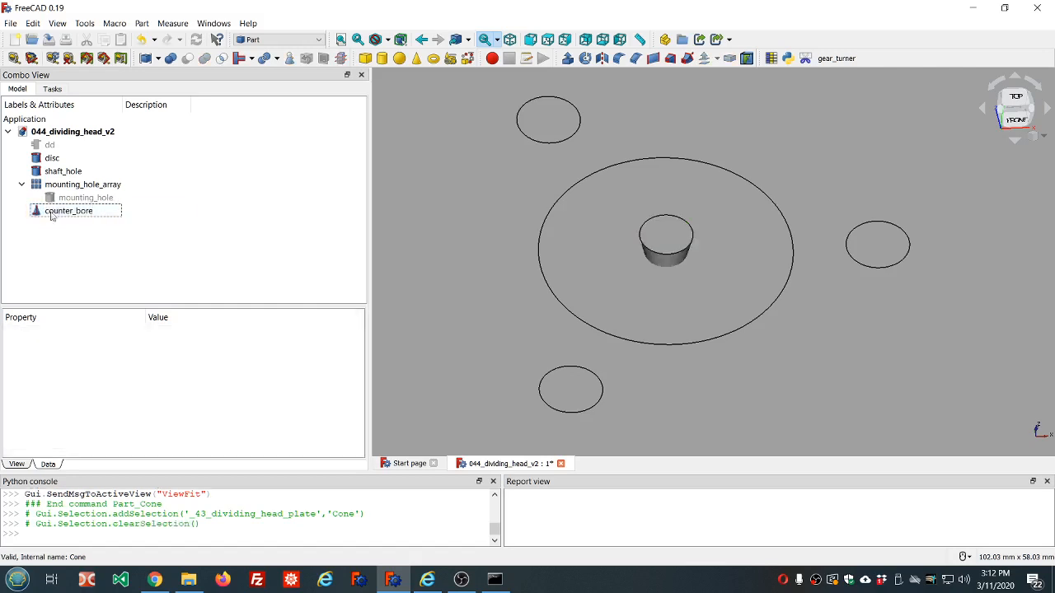
Step: Set the counter_bore cone's Radius1 with the expression dd.ddMounting_hole_diameter / 2
click(51, 213)
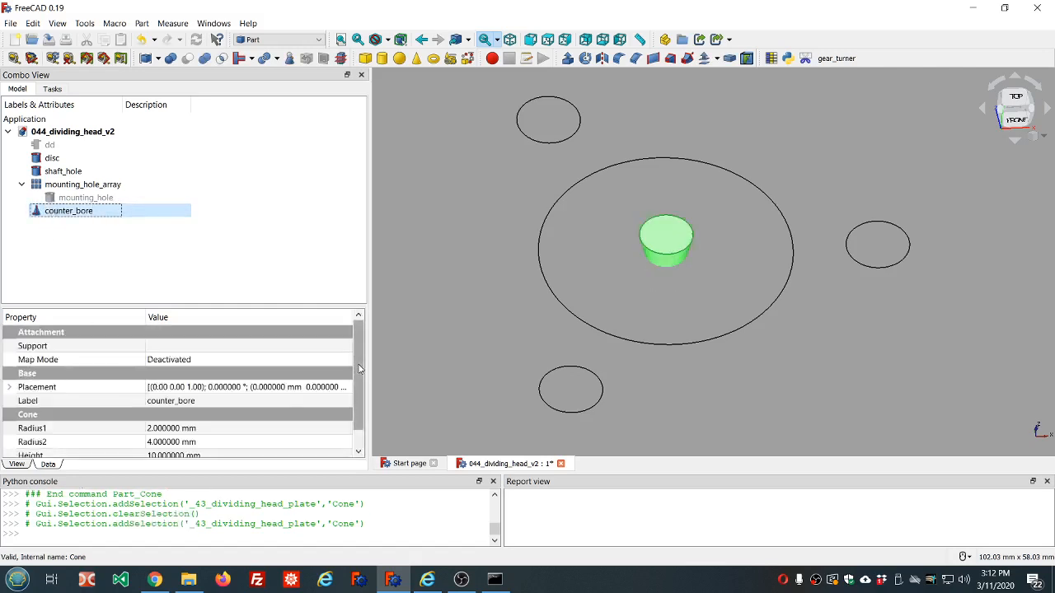
drag(363, 375, 364, 418)
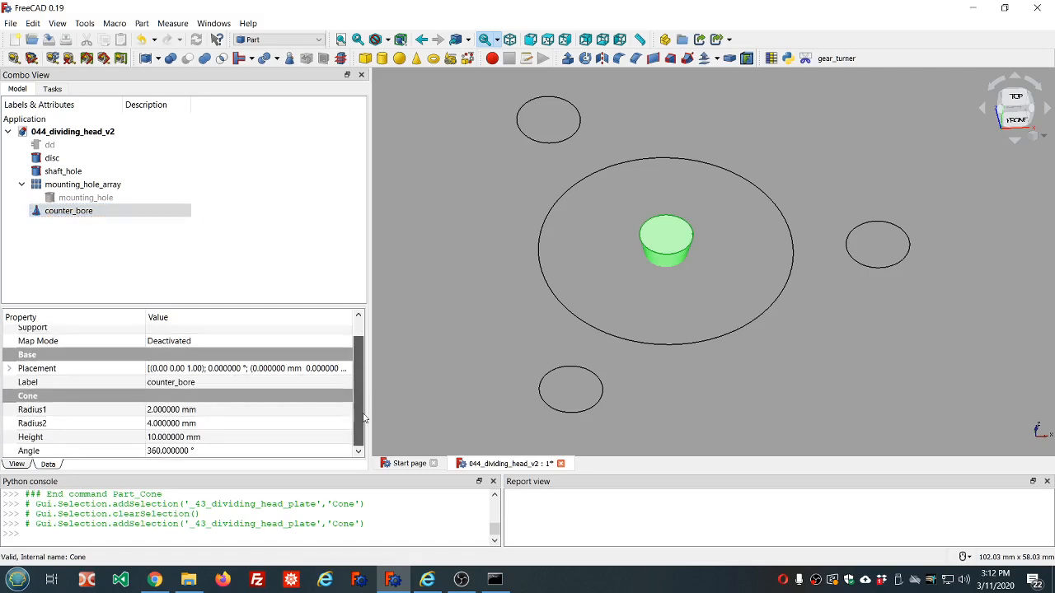
click(248, 409)
key(equal)
text(dd.dd)
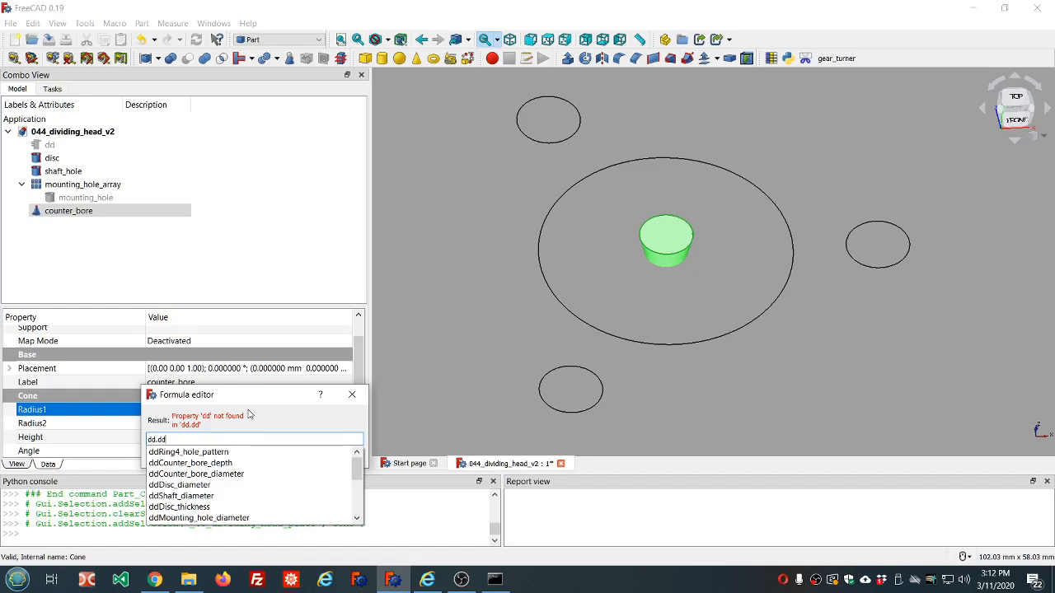
key(Down)
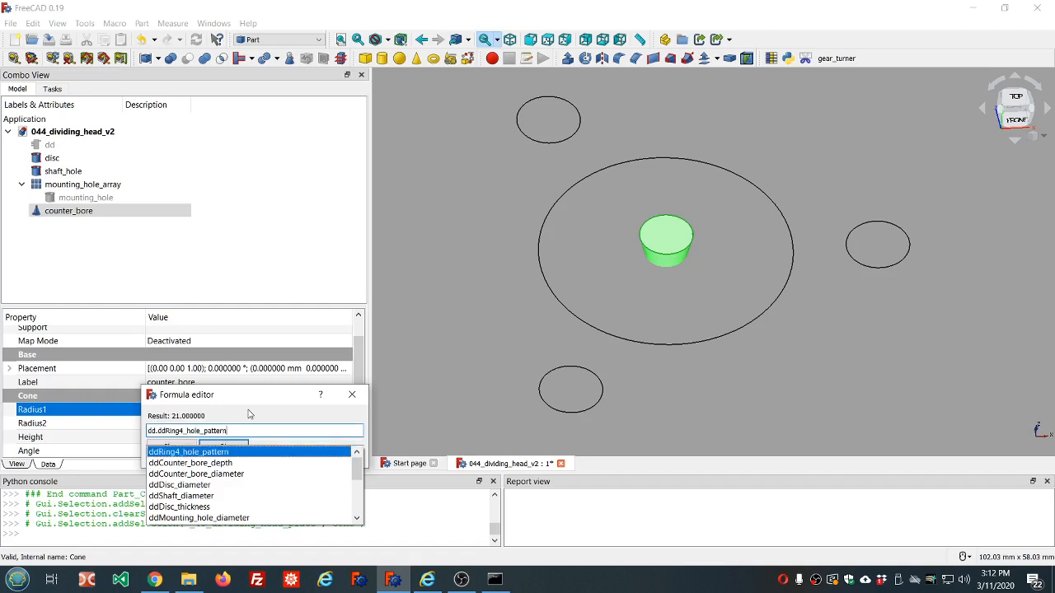
key(Down)
key(Down)
key(Down)
key(Down)
key(Down)
key(Down)
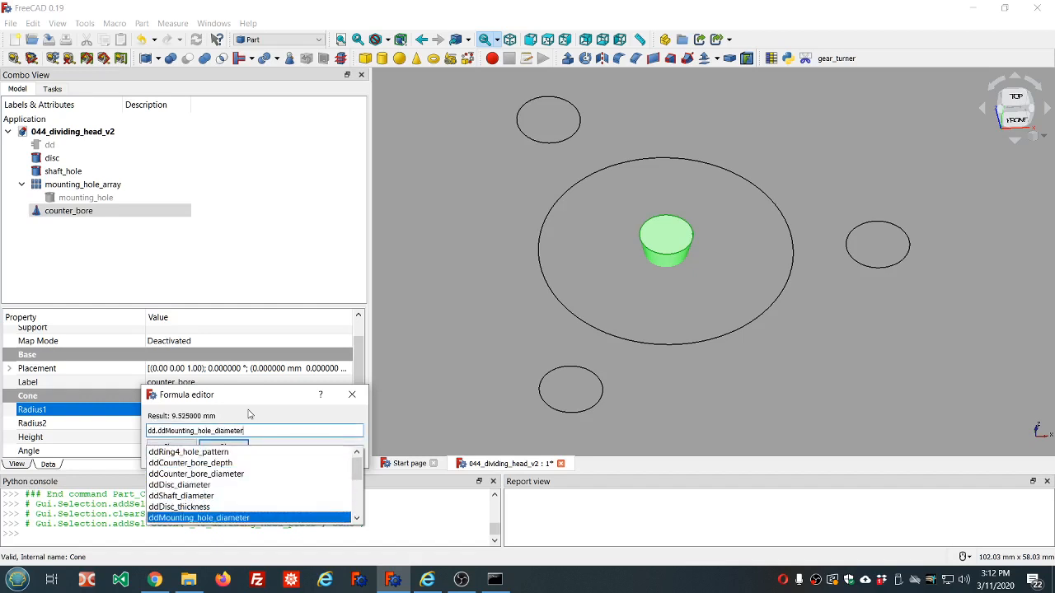
key(Return)
text(/2)
key(Return)
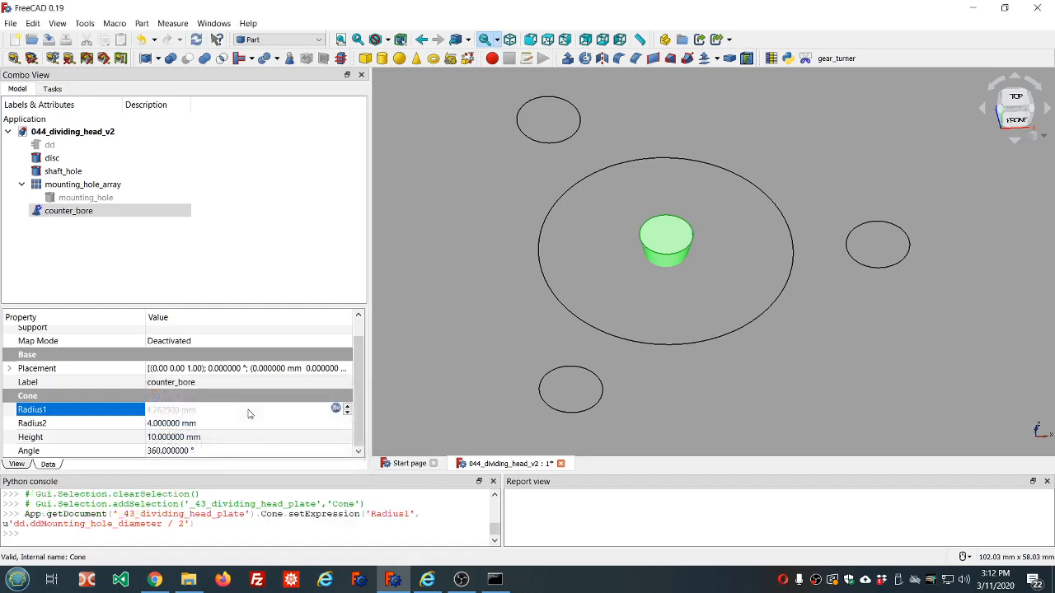
Step: Set the counter_bore cone's Radius2 with the expression dd.ddCounter_bore_diameter / 2
click(223, 422)
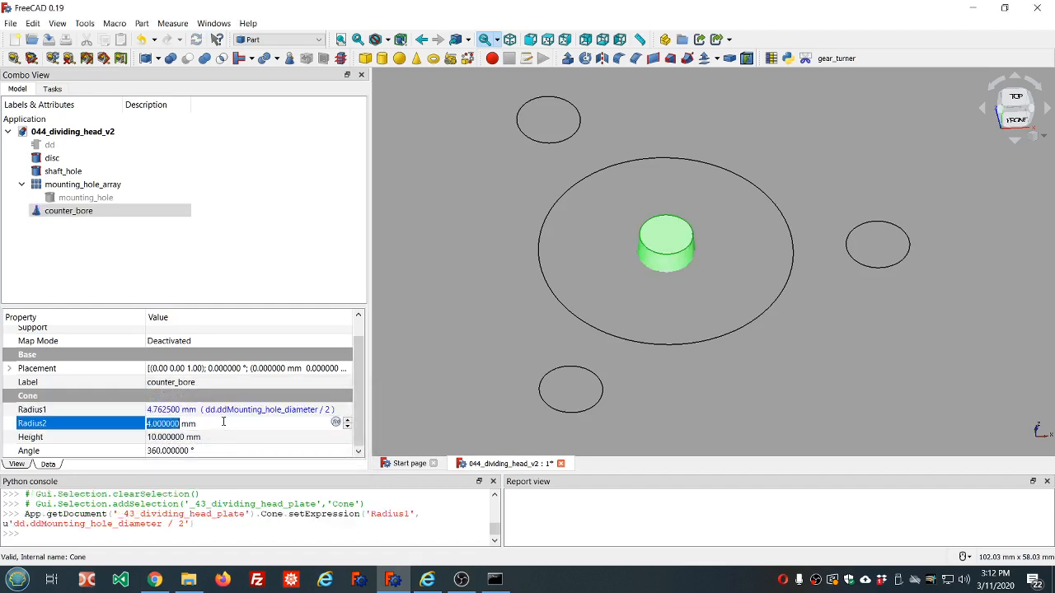
key(equal)
text(dd.dd)
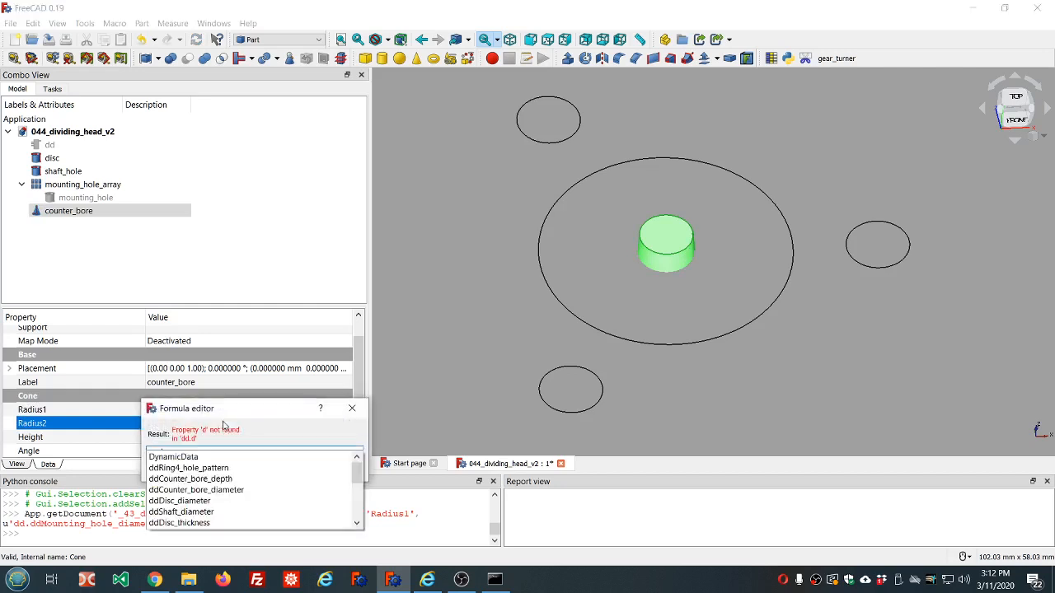
click(230, 489)
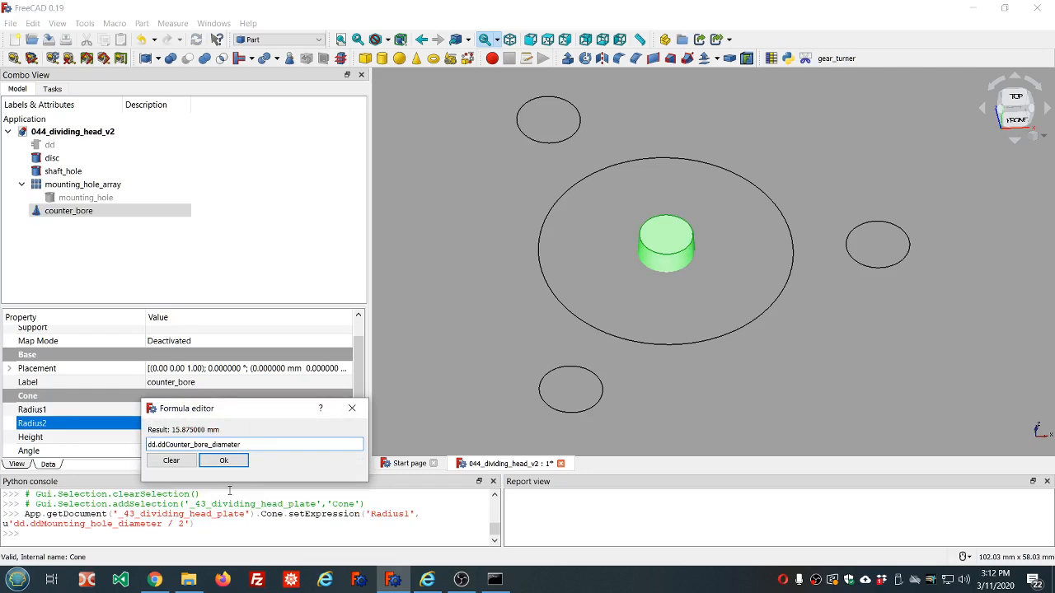
text(/ 2)
key(Return)
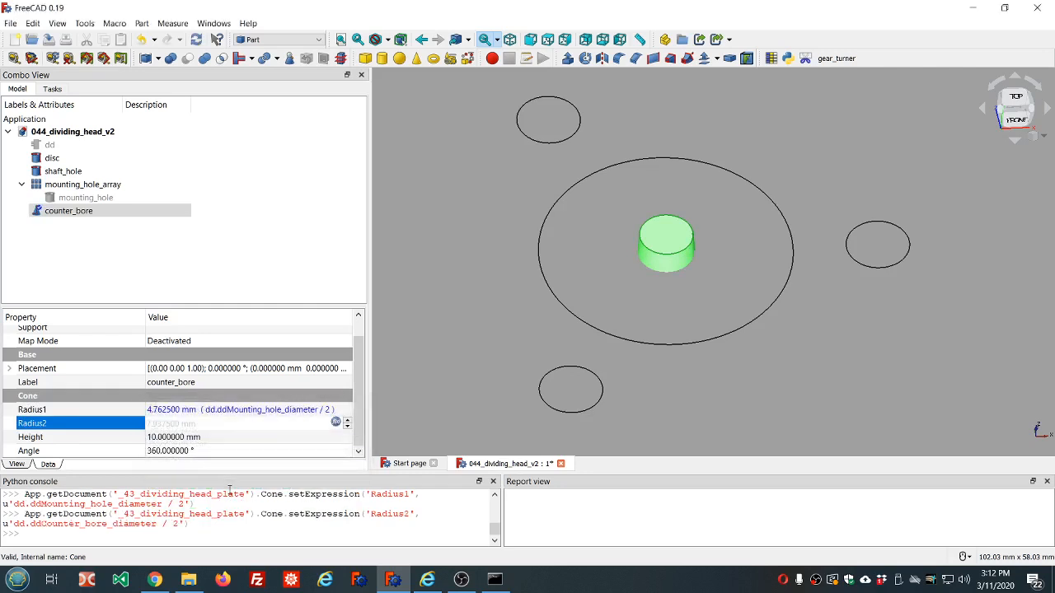
Step: Set the counter_bore cone's Height with the expression dd.ddDisc_thickness
click(240, 437)
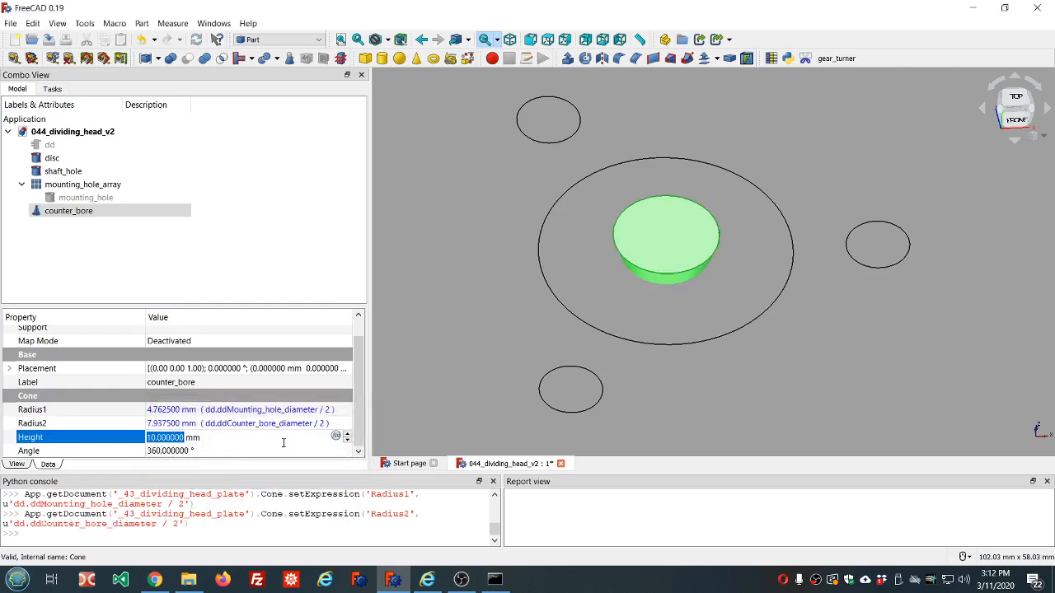
click(335, 438)
text(dd.dd)
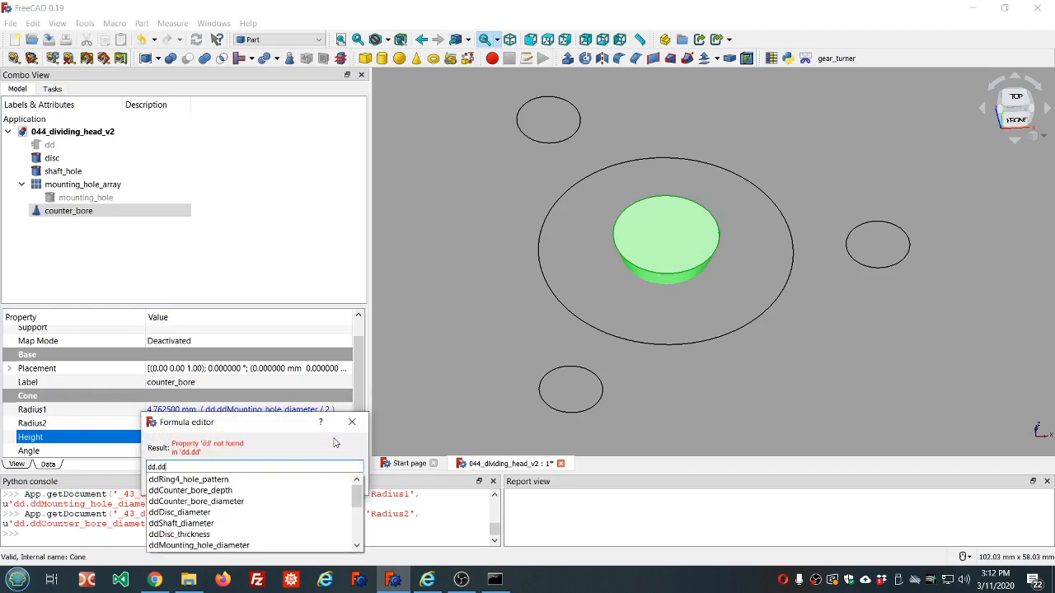
click(193, 535)
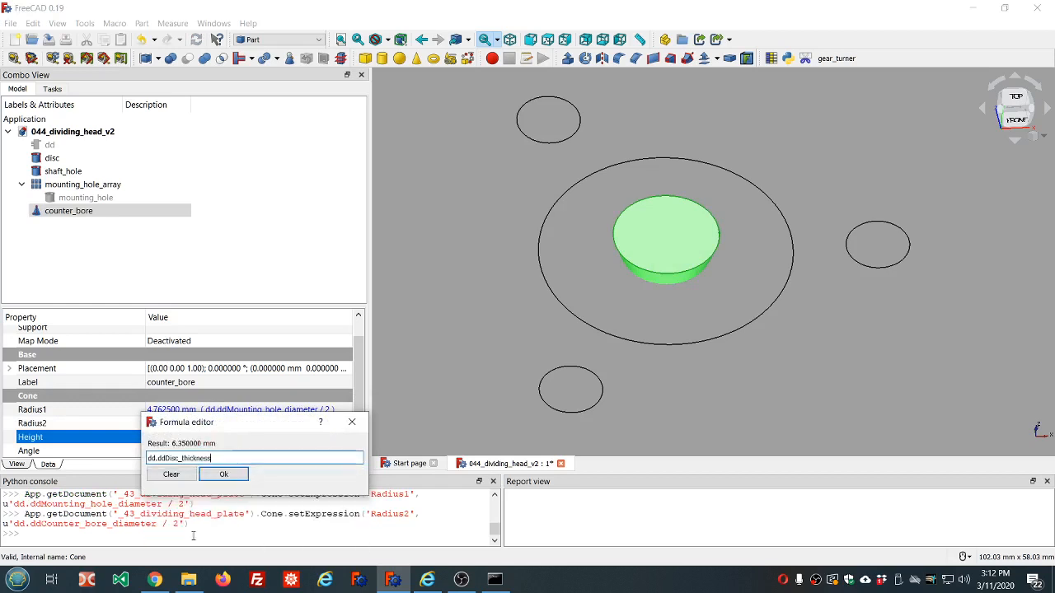
click(223, 474)
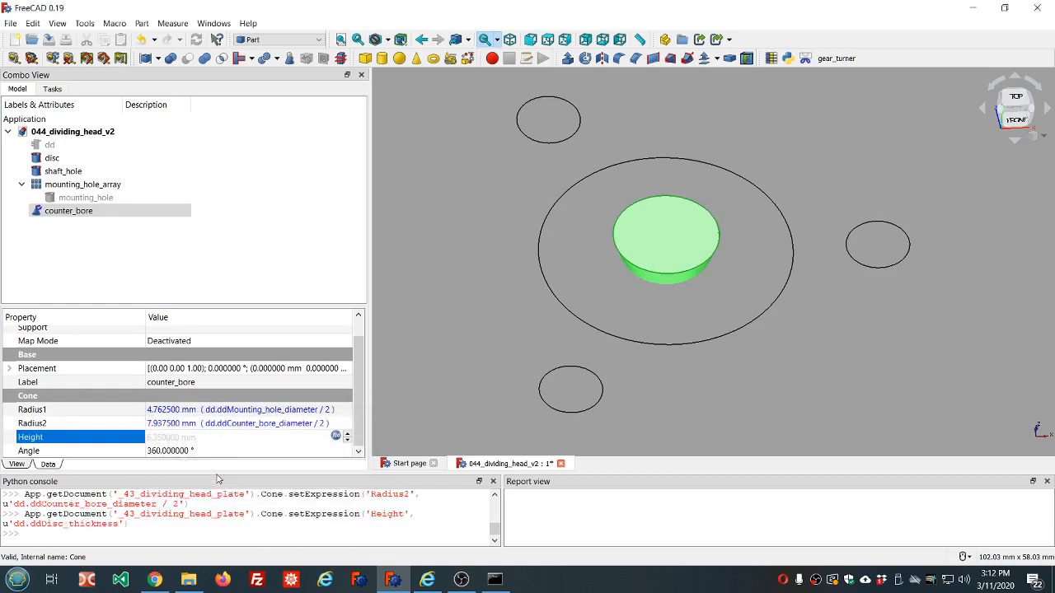
click(289, 259)
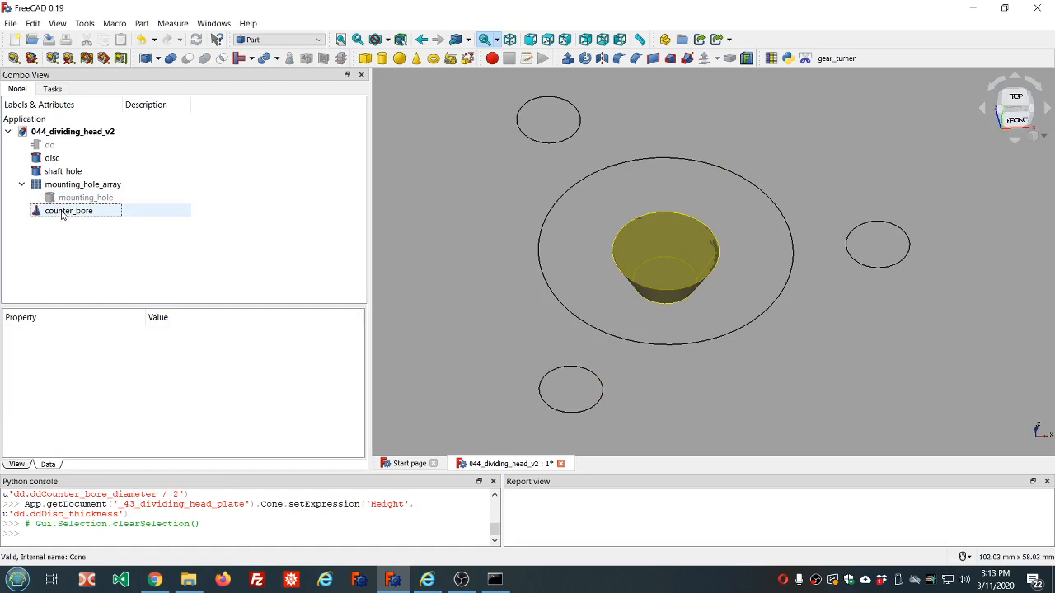
Step: Change the counter_bore cone's Height expression to dd.ddCounter_bore_depth
click(62, 212)
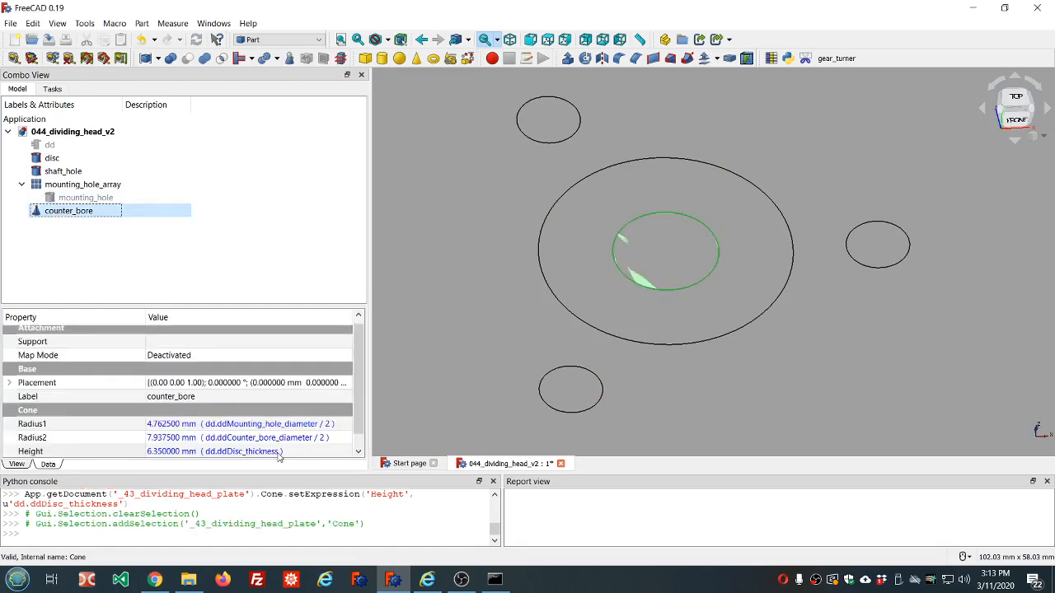
click(336, 452)
click(336, 452)
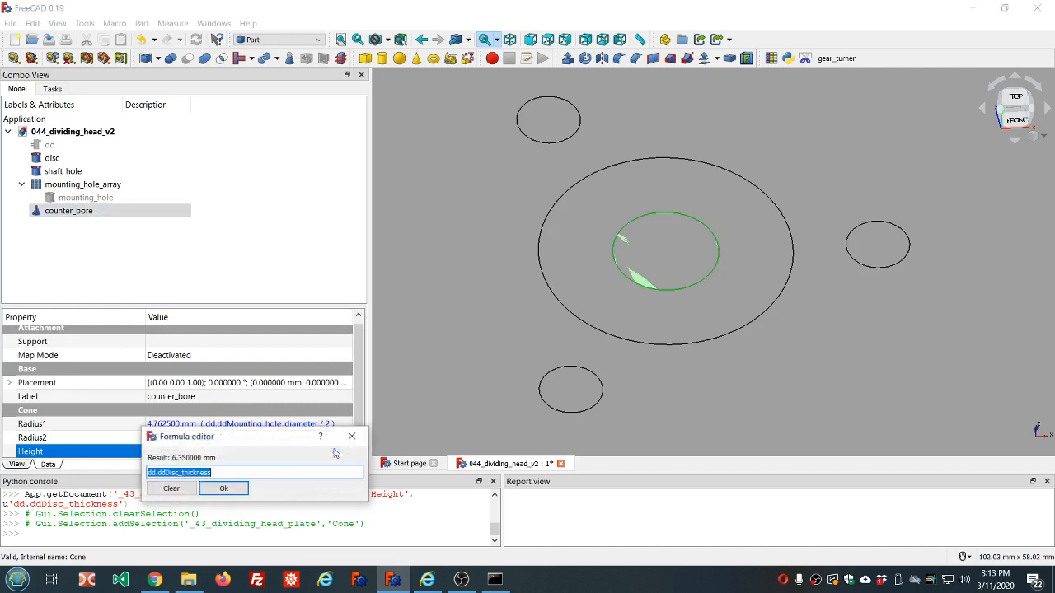
key(End)
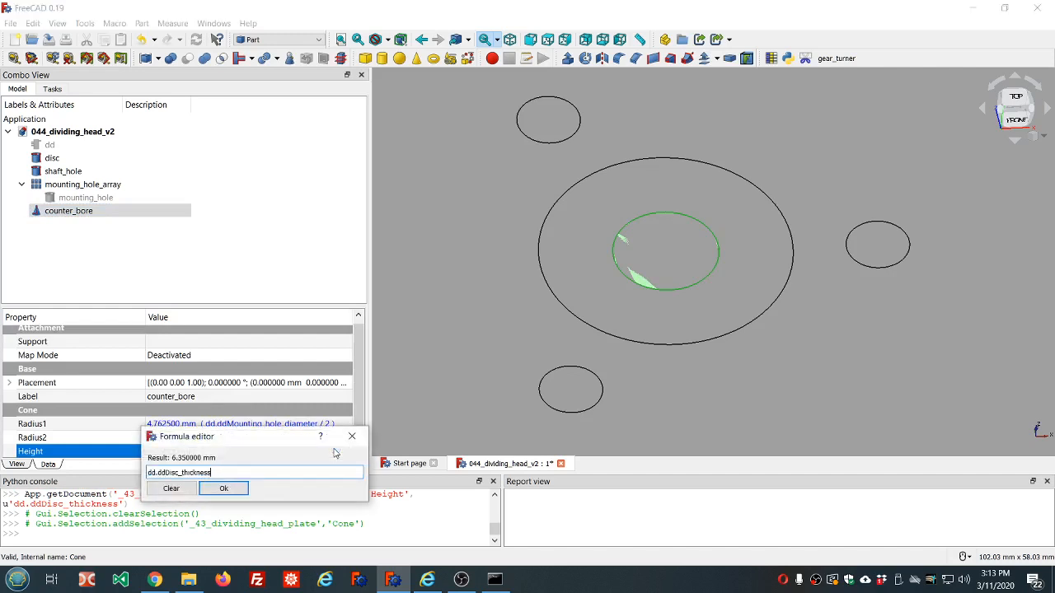
text(-dd.dd)
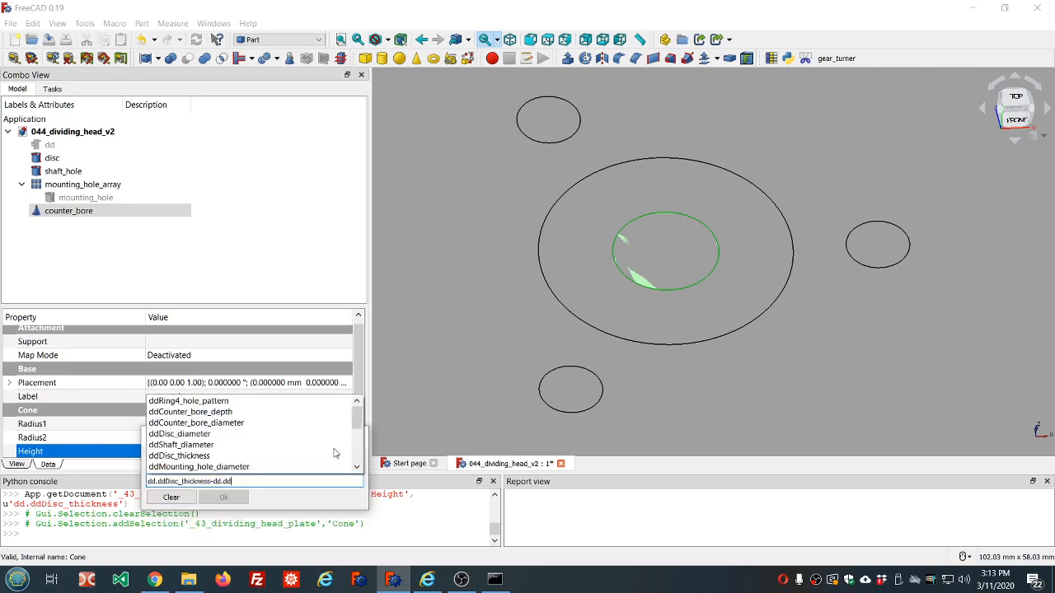
key(BackSpace)
key(BackSpace)
key(BackSpace)
key(BackSpace)
key(BackSpace)
key(BackSpace)
key(BackSpace)
key(BackSpace)
key(BackSpace)
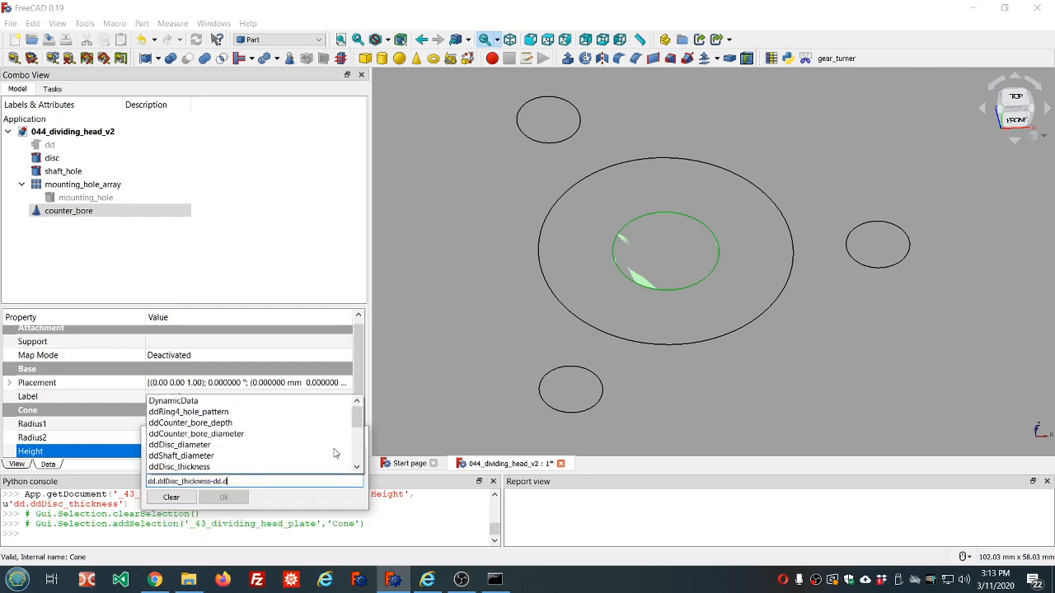
key(BackSpace)
key(BackSpace)
key(BackSpace)
key(BackSpace)
key(BackSpace)
key(BackSpace)
key(BackSpace)
key(BackSpace)
key(BackSpace)
key(BackSpace)
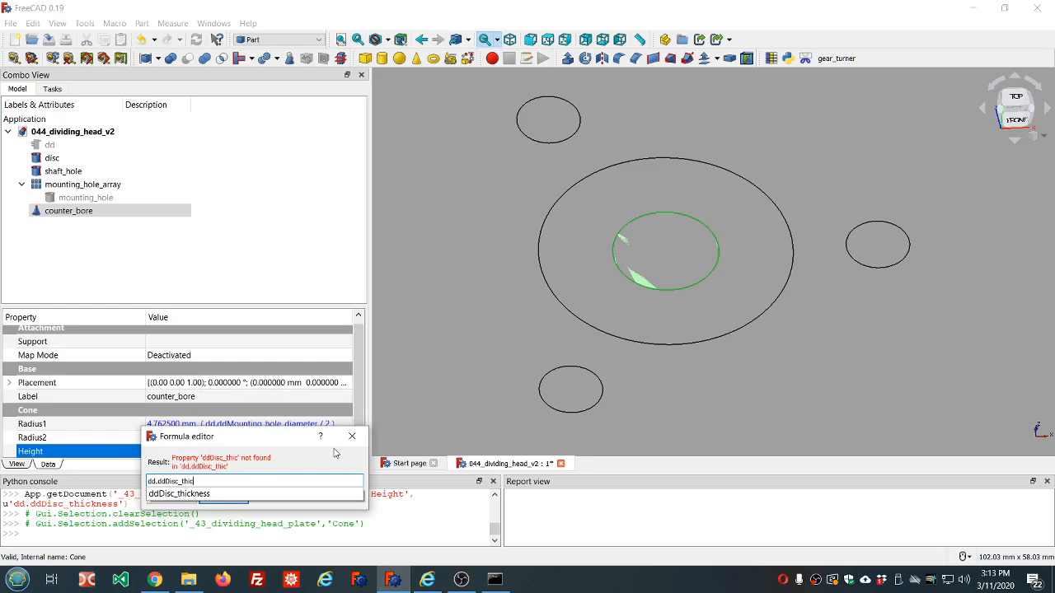
key(BackSpace)
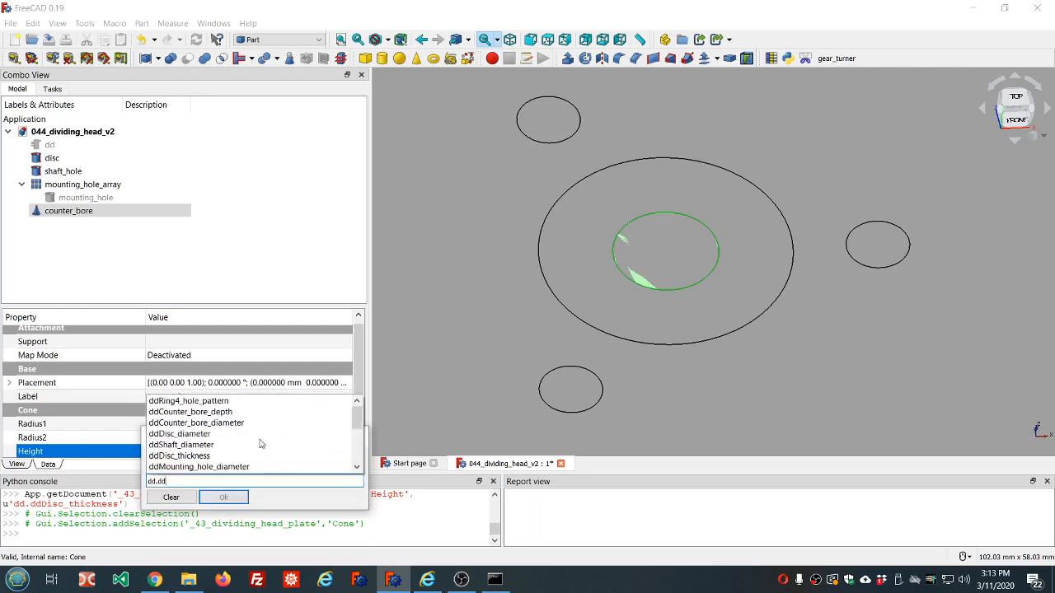
scroll(260, 444, down, 1)
scroll(260, 444, down, 3)
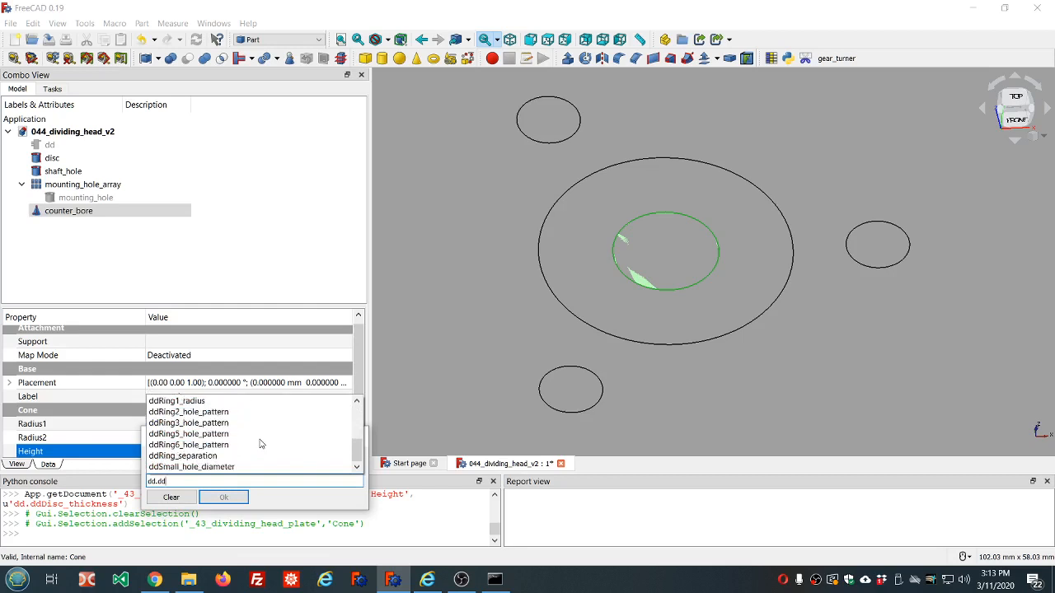
scroll(260, 444, up, 3)
scroll(261, 445, up, 1)
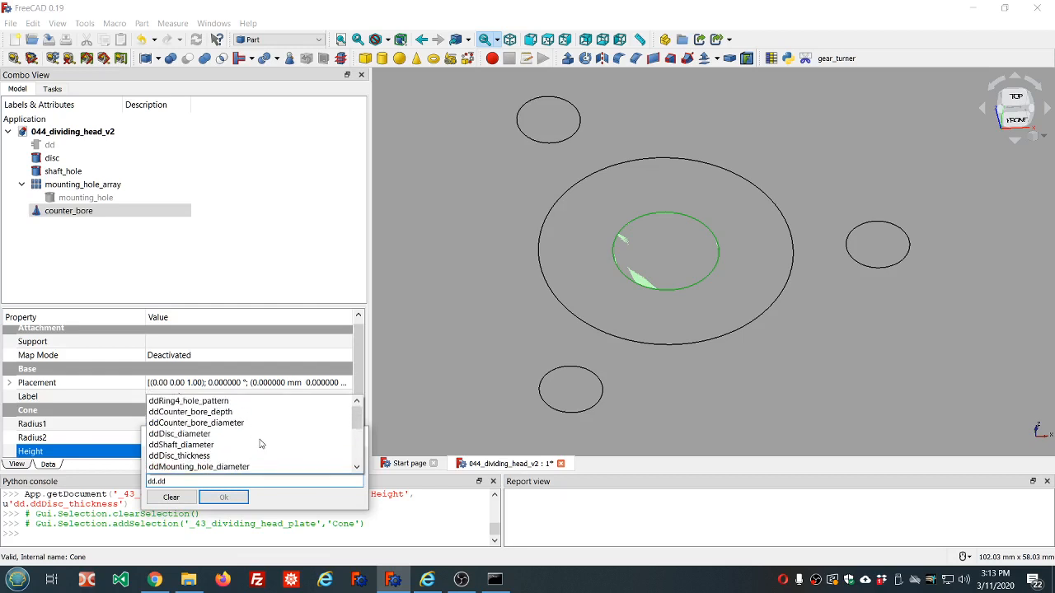
click(217, 414)
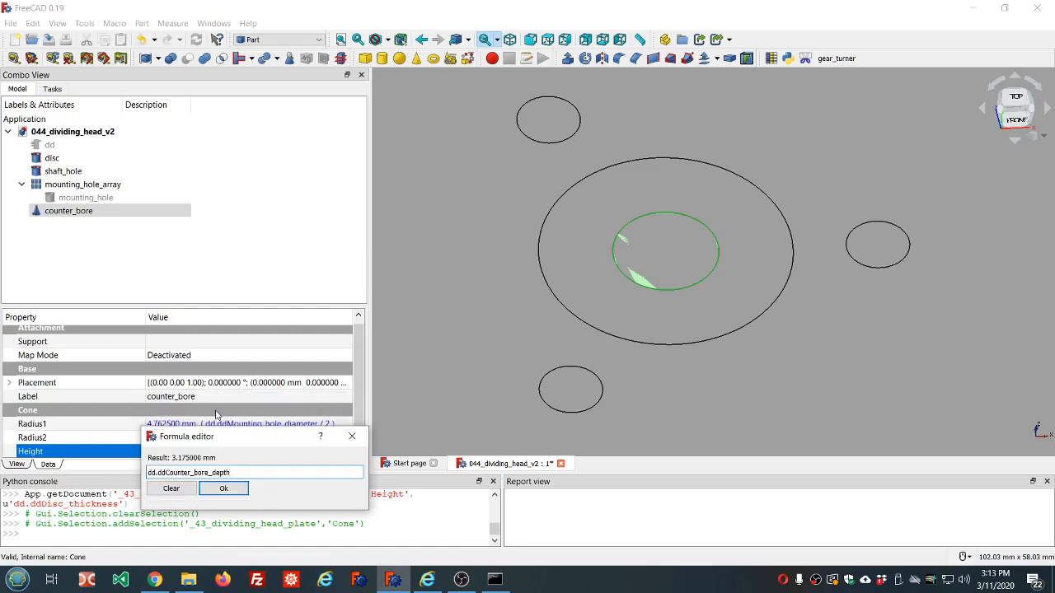
click(223, 488)
scroll(744, 295, down, 4)
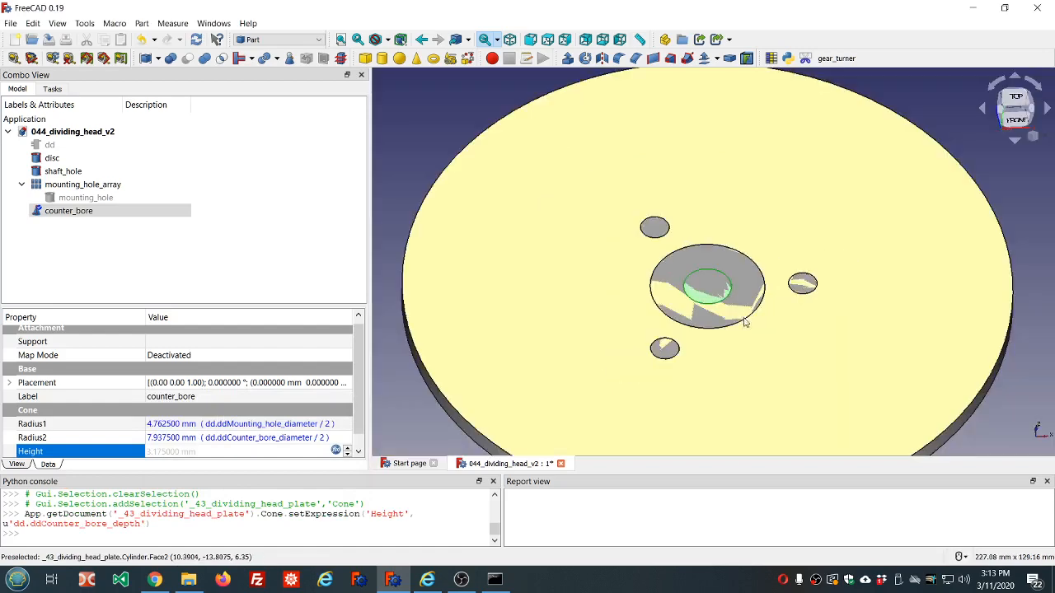
middle_drag(744, 295, 740, 283)
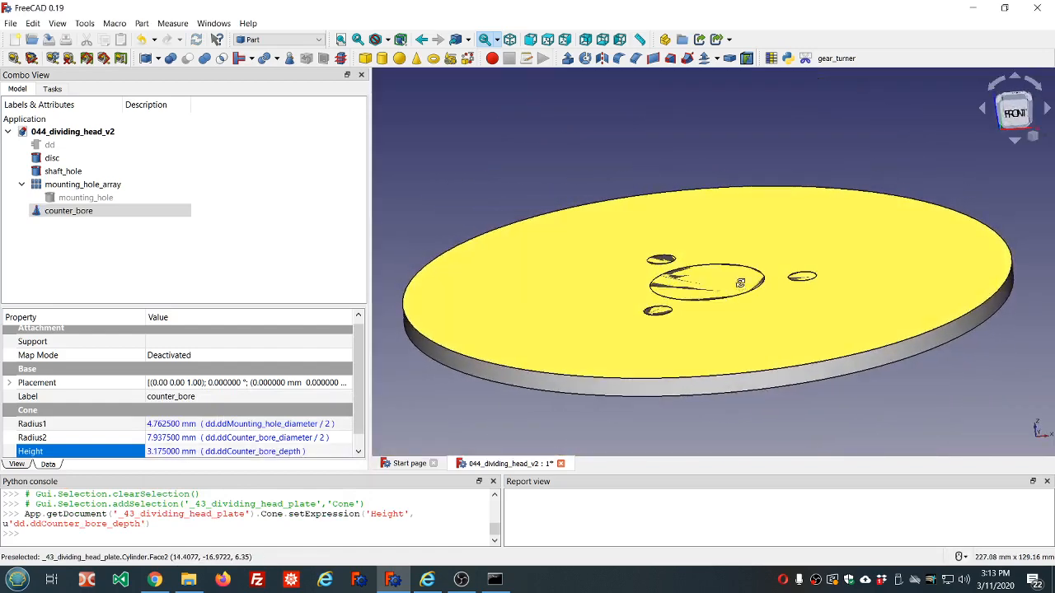
click(264, 247)
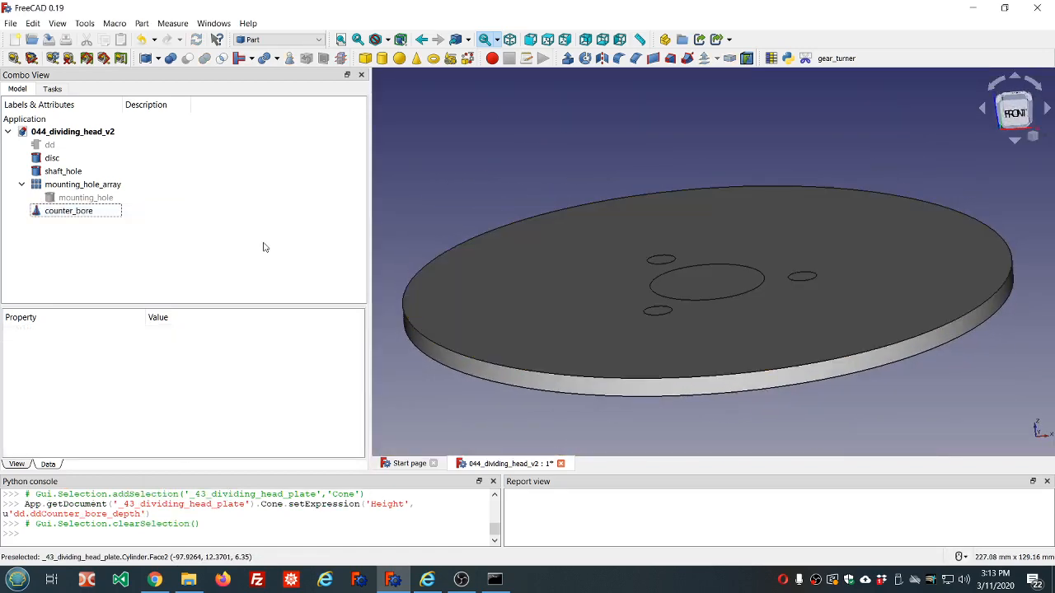
Step: Set the counter_bore cone's x position with the expression dd.ddMounting_ring_radius
click(81, 213)
click(10, 383)
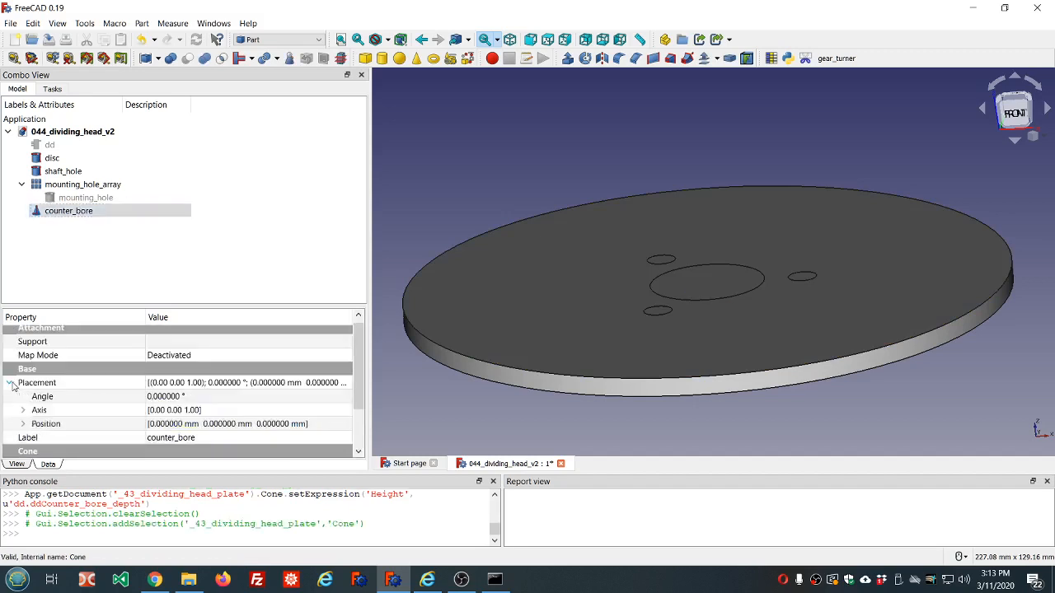
click(22, 423)
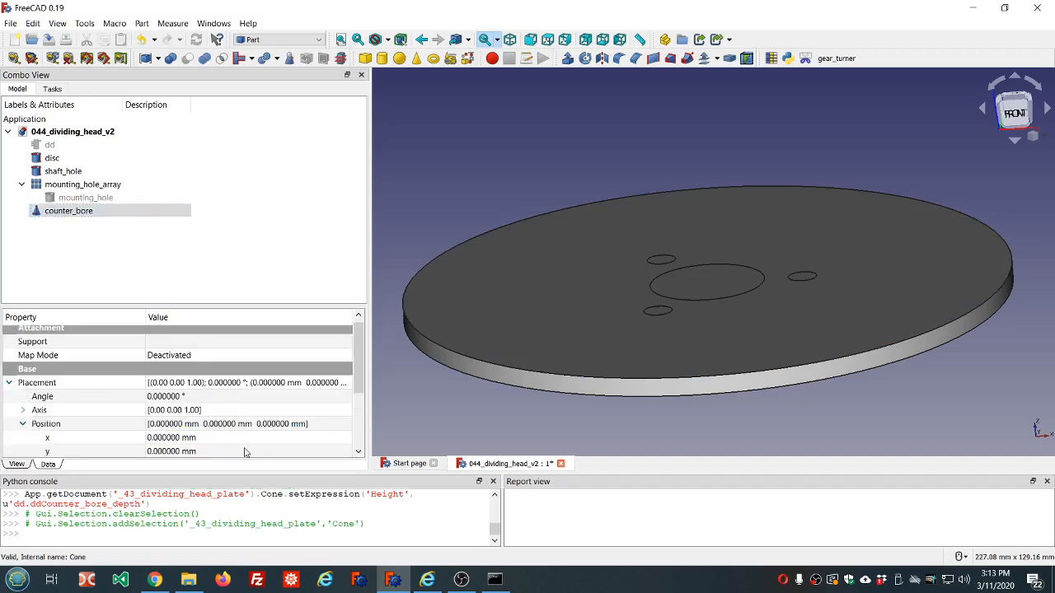
scroll(247, 452, down, 2)
click(230, 359)
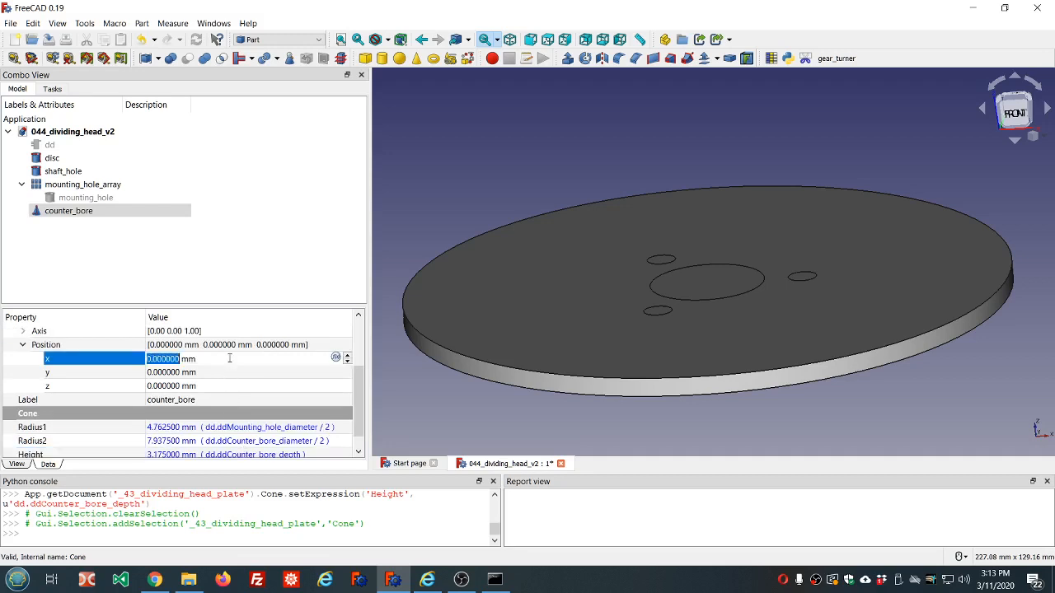
key(equal)
text(dd.dd)
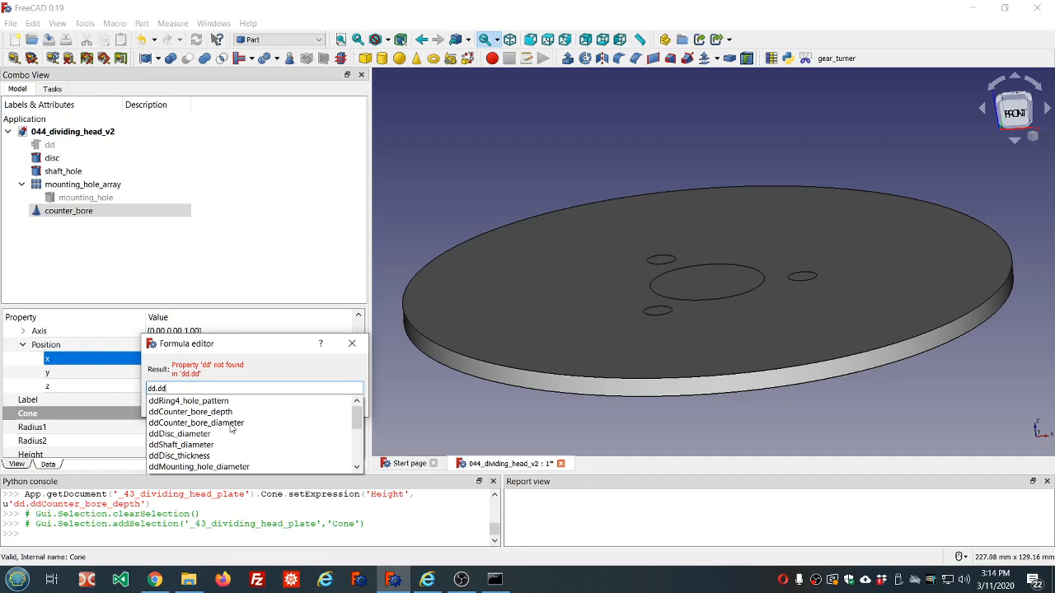
scroll(232, 427, down, 1)
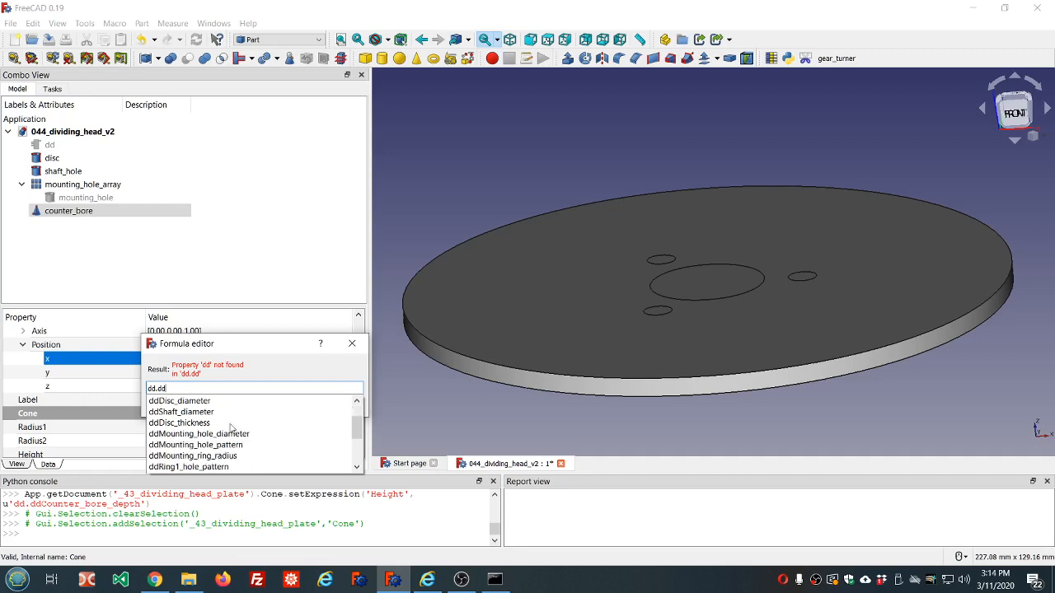
click(216, 455)
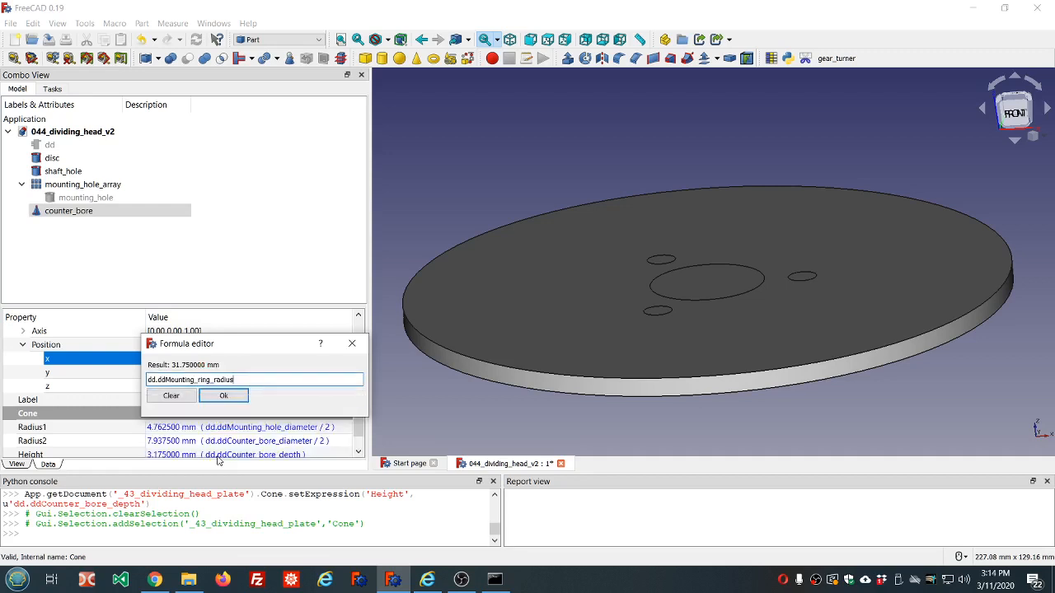
click(223, 397)
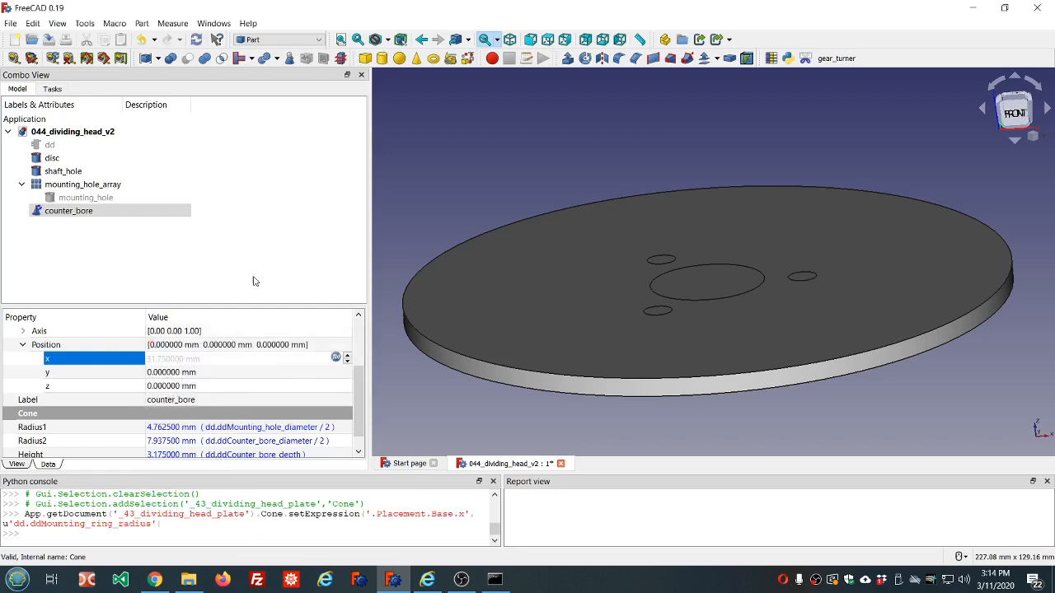
click(262, 253)
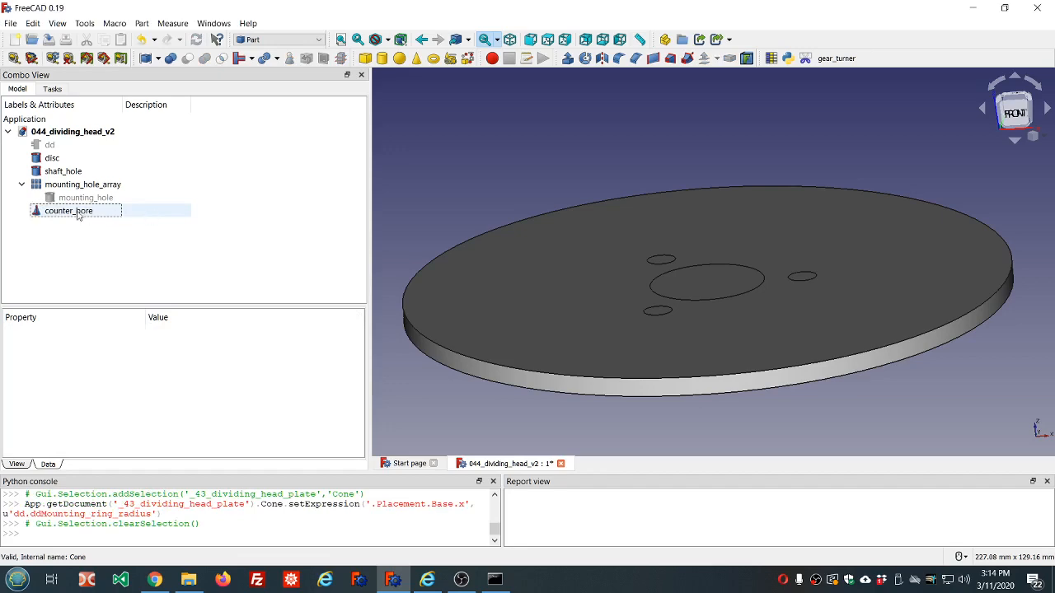
Step: Delete the mounting_hole_array and make the single mounting_hole cylinder visible again
middle_drag(666, 205, 677, 290)
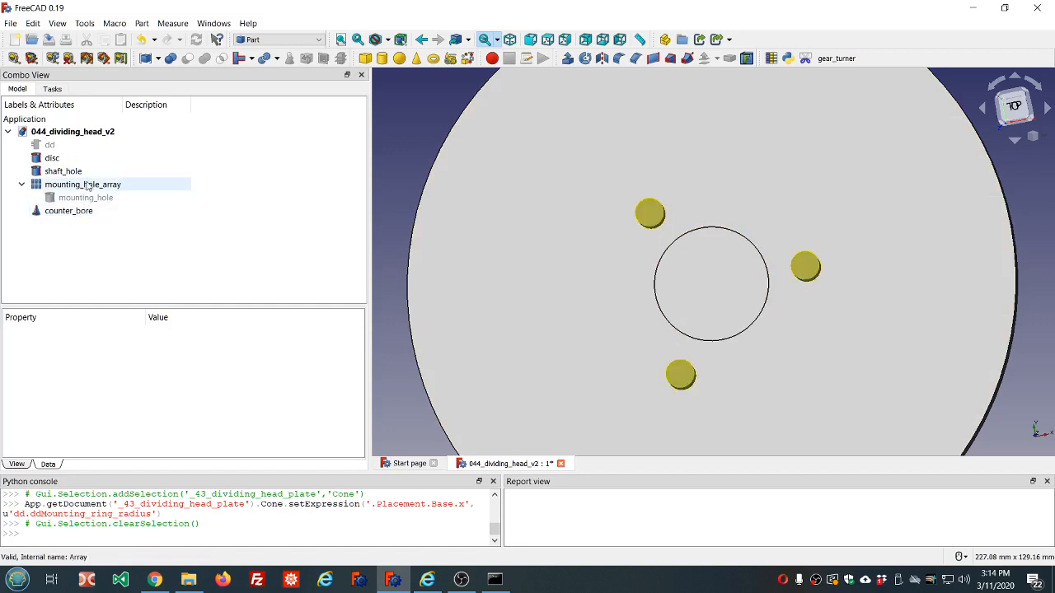
click(88, 186)
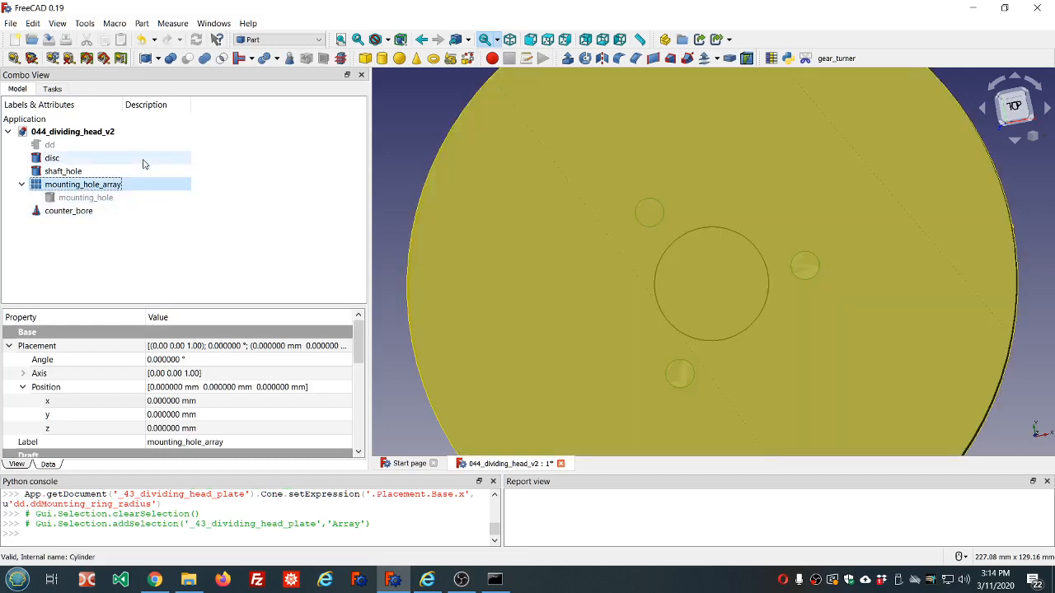
key(Delete)
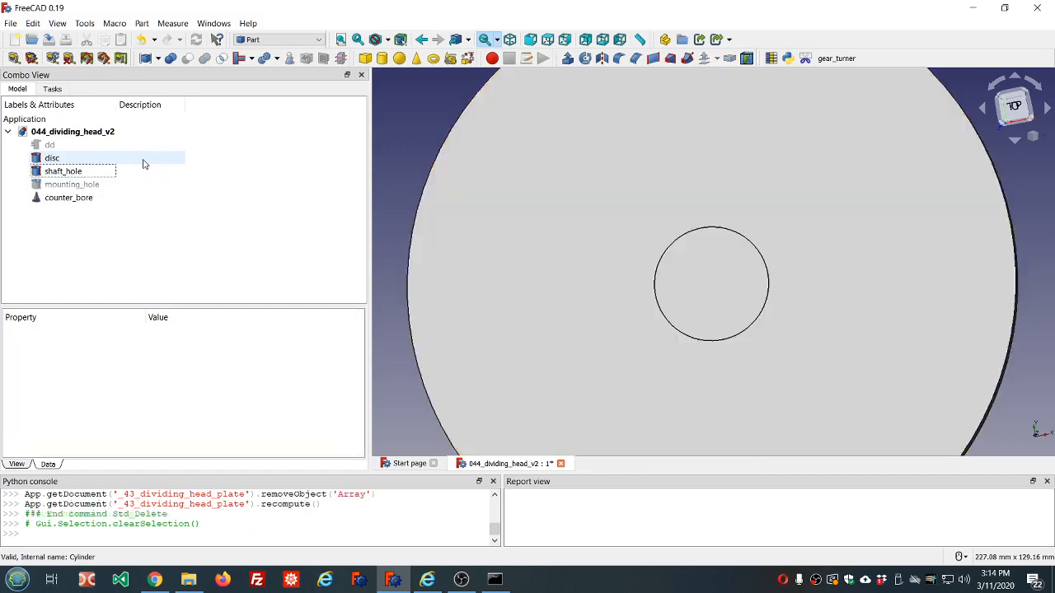
click(78, 185)
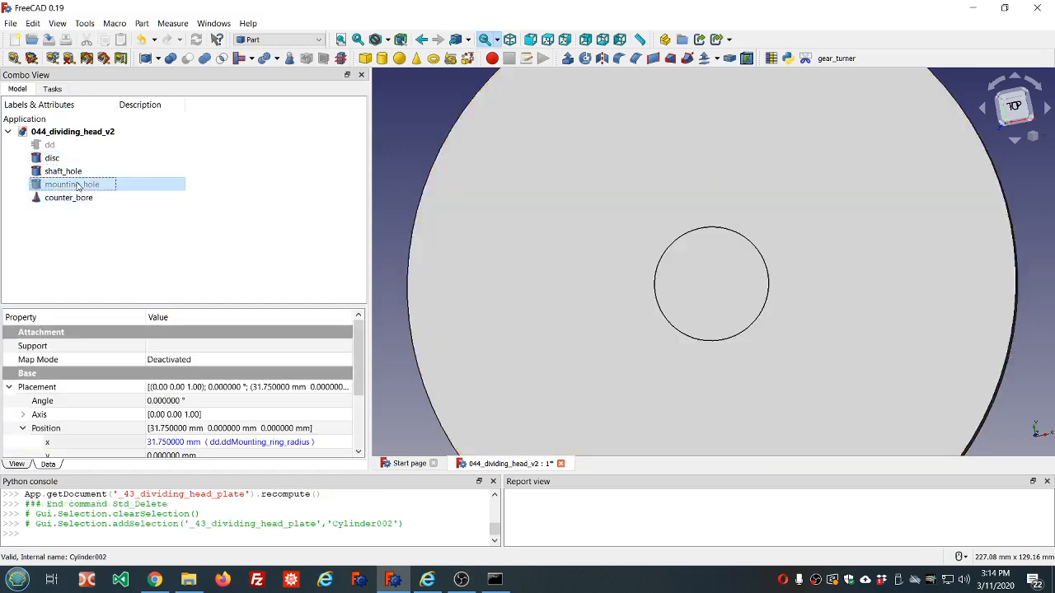
key(space)
Step: Fuse the mounting_hole cylinder and the counter_bore cone into one shape with a union
click(78, 198)
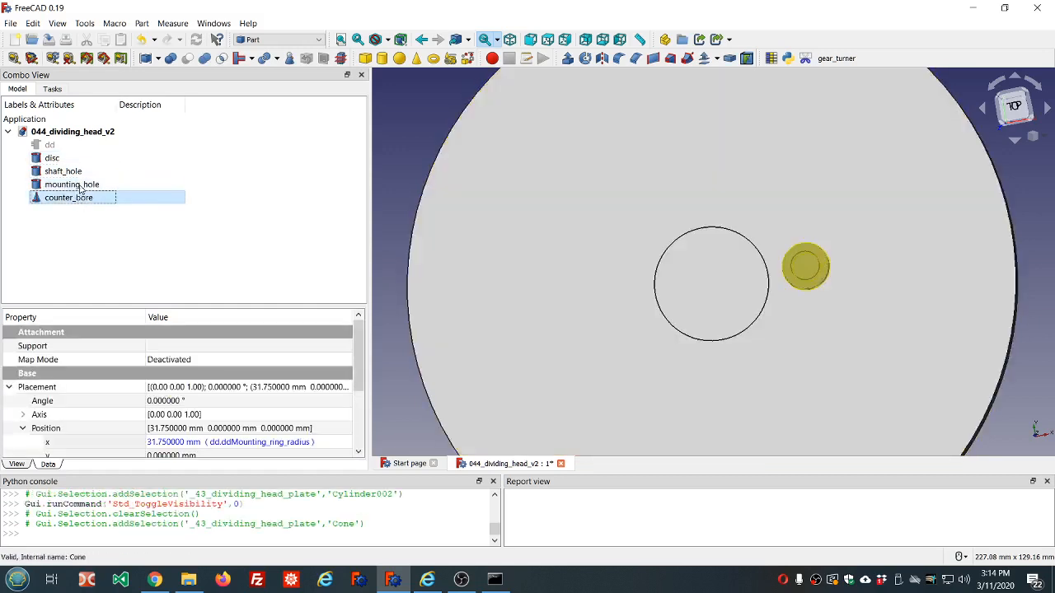
click(78, 186)
ctrl+click(79, 198)
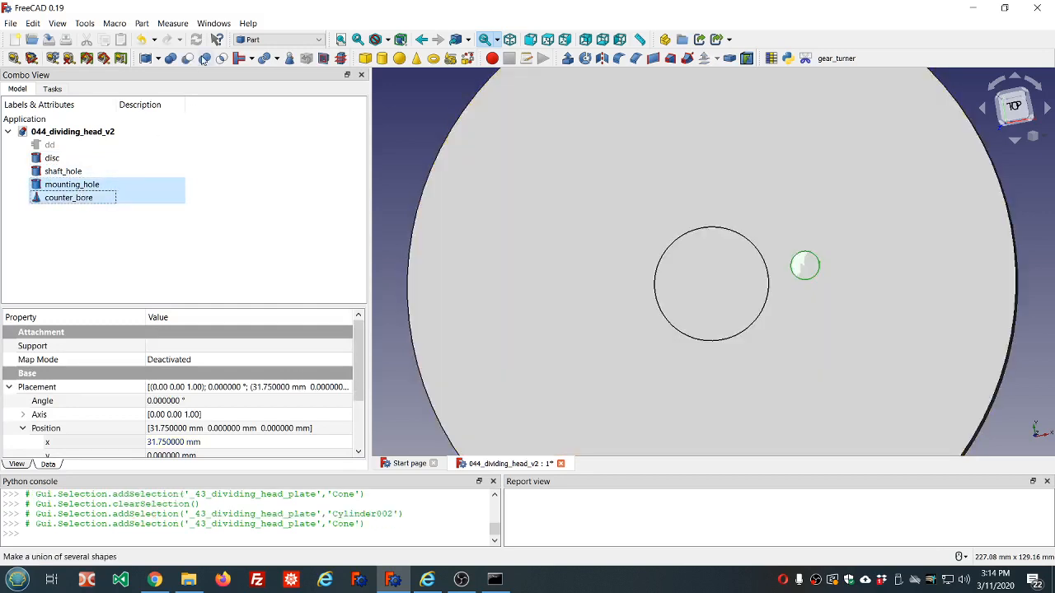
click(204, 58)
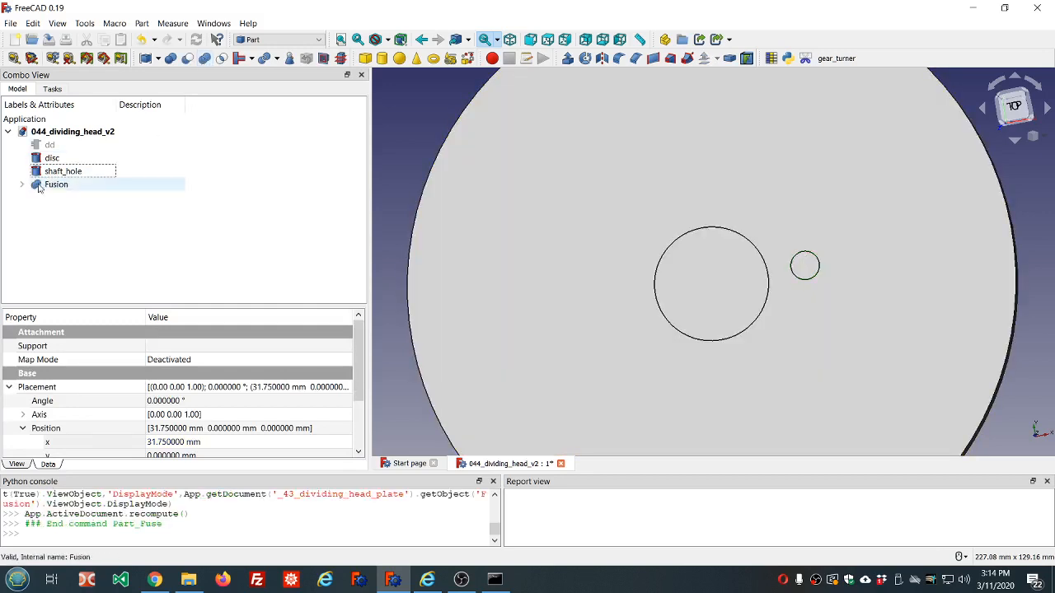
Step: Rename the new fusion as mounting_hole_counter_bored
click(53, 186)
click(53, 186)
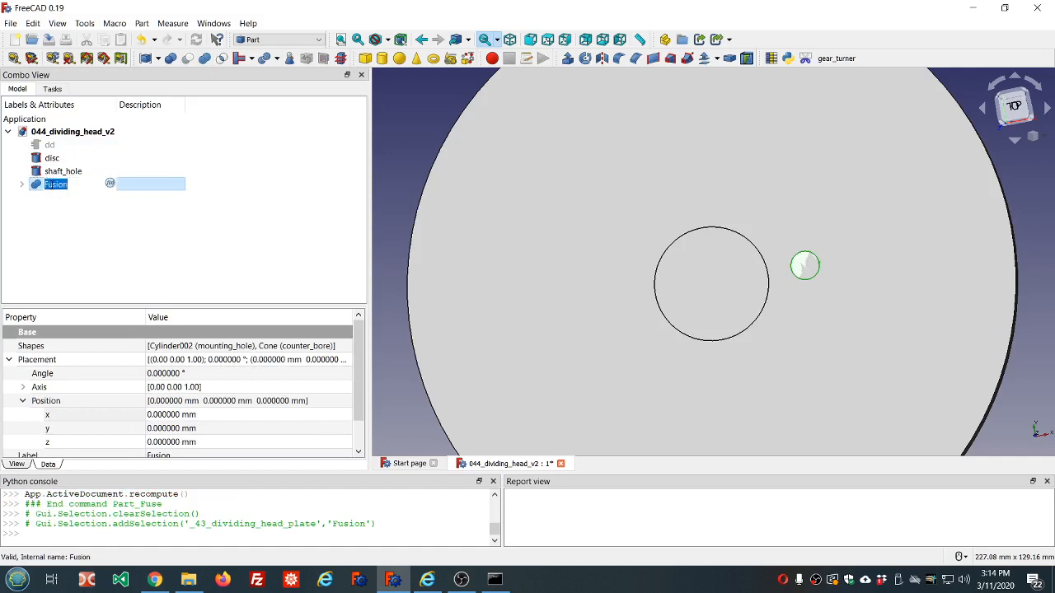
text(mounting_)
text(bore_hol)
text(e)
key(Left)
key(Left)
key(Left)
key(Delete)
key(Delete)
key(Delete)
key(Delete)
key(Delete)
text(_counter_bored)
key(Return)
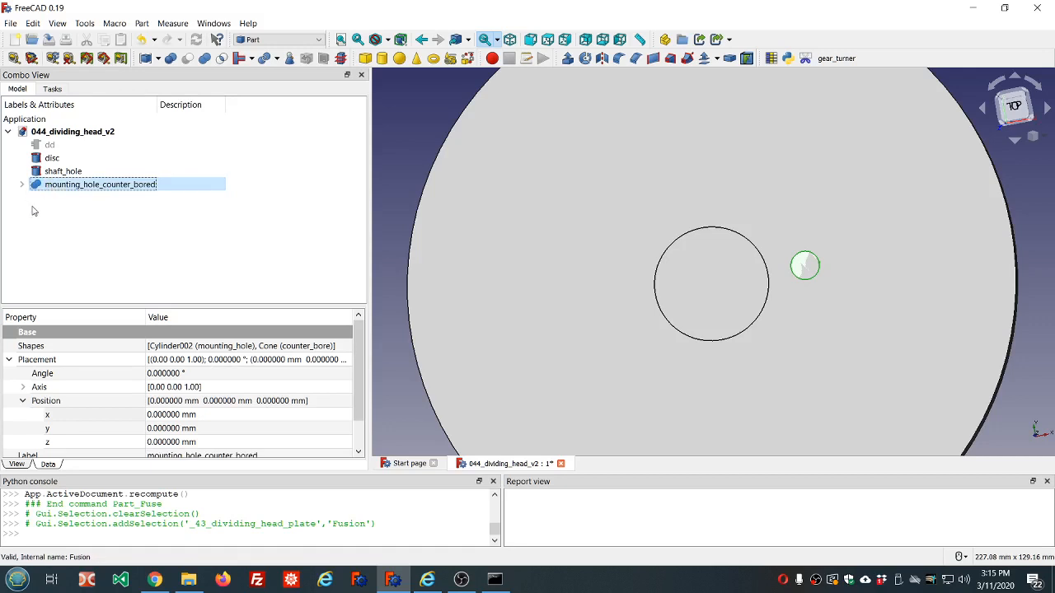
Step: Cut the mounting_hole_counter_bored shape from the disc and inspect the resulting hole up close
click(50, 159)
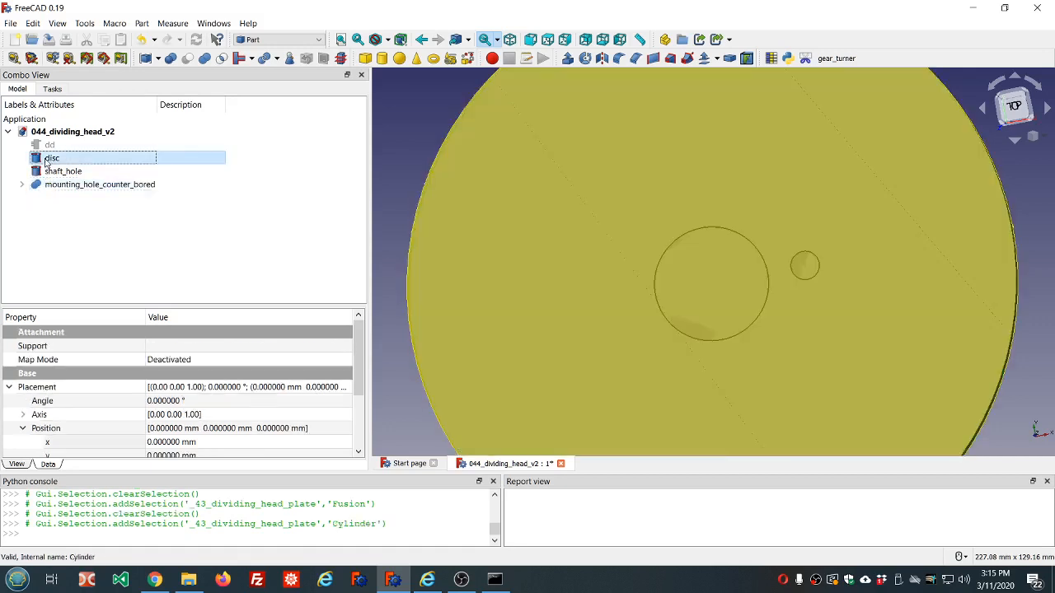
ctrl+click(51, 184)
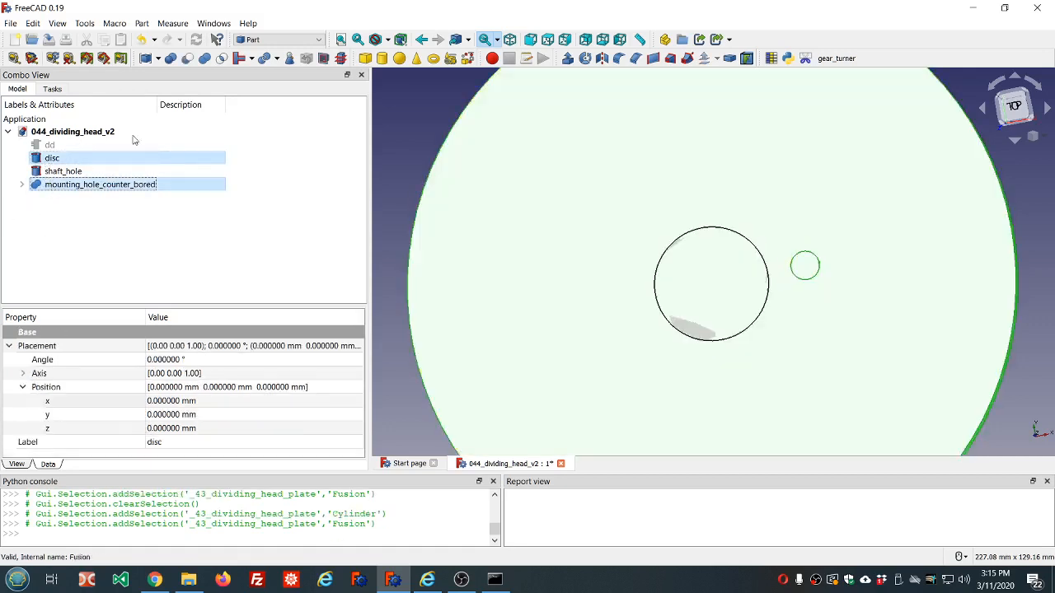
click(188, 57)
middle_drag(815, 266, 790, 238)
scroll(796, 233, up, 8)
middle_drag(841, 266, 889, 304)
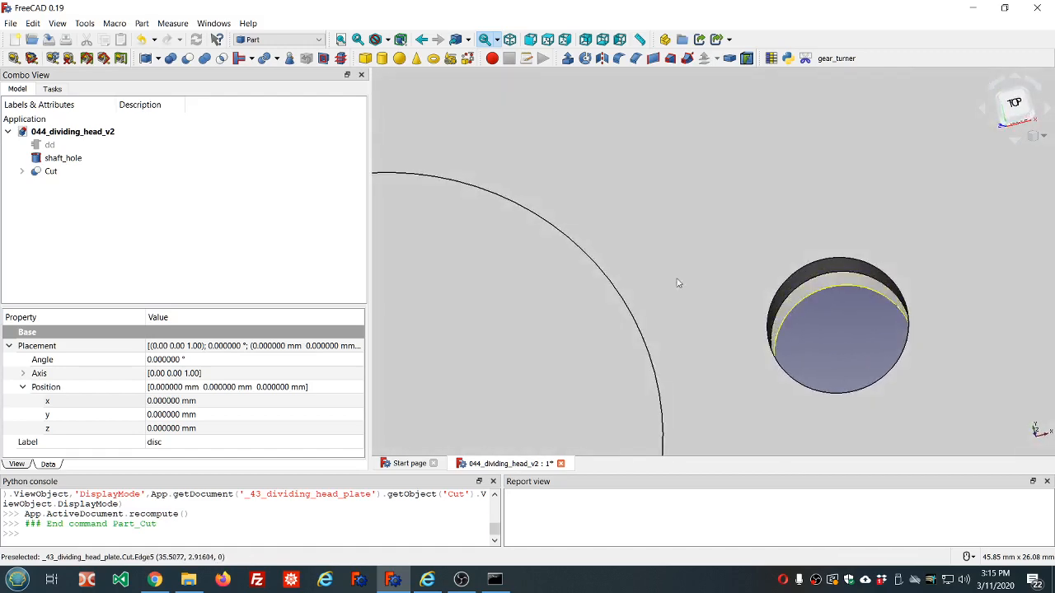
Step: Delete the Cut object so the disc and the mounting_hole_counter_bored fusion are separate objects again
click(22, 171)
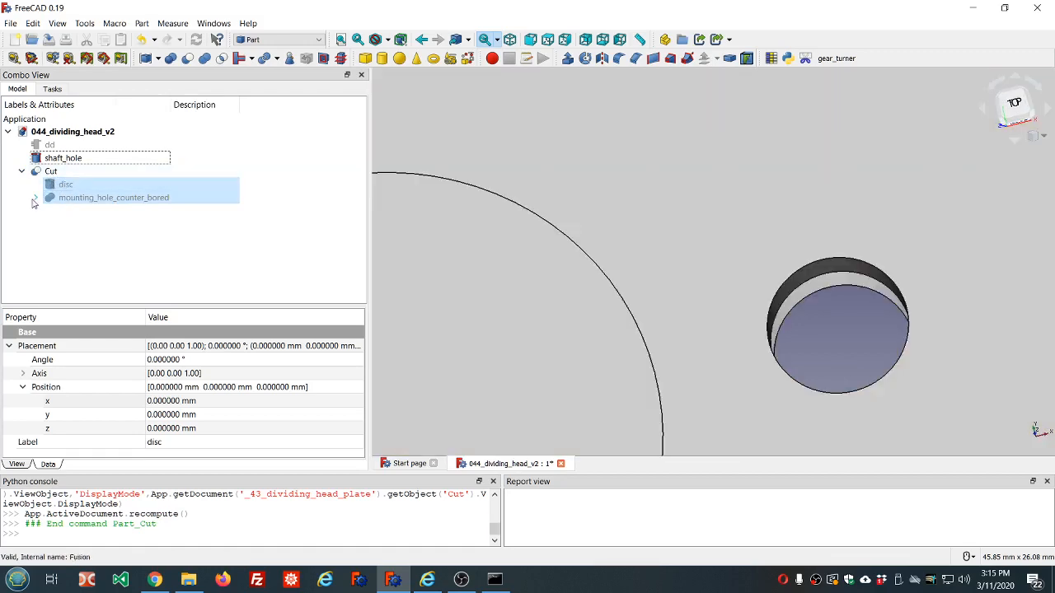
click(35, 198)
click(51, 171)
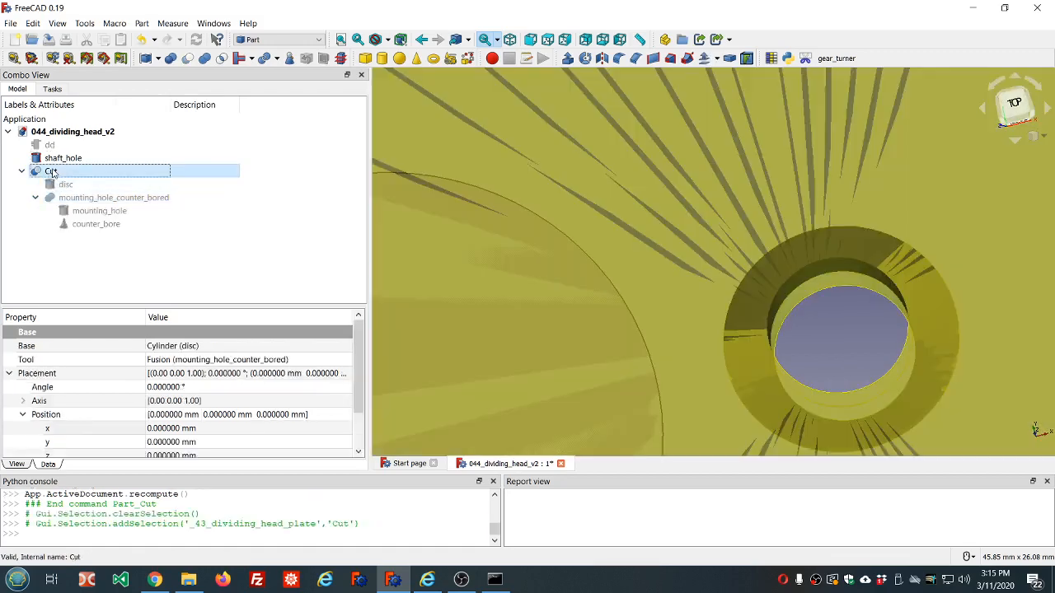
key(Delete)
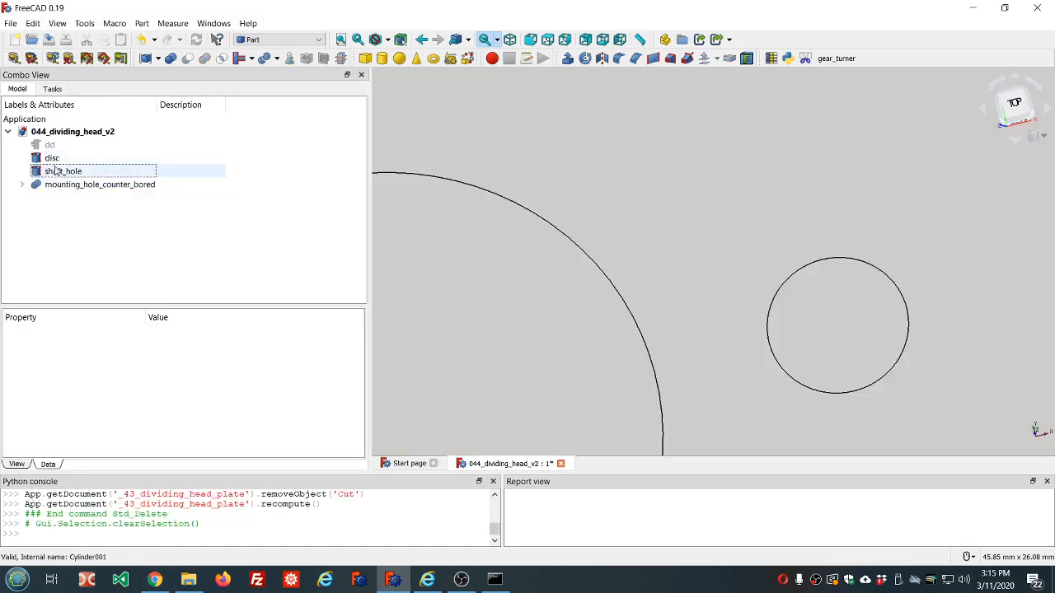
Step: Hide the disc and inspect the mounting_hole_counter_bored shape from the side
click(53, 159)
key(space)
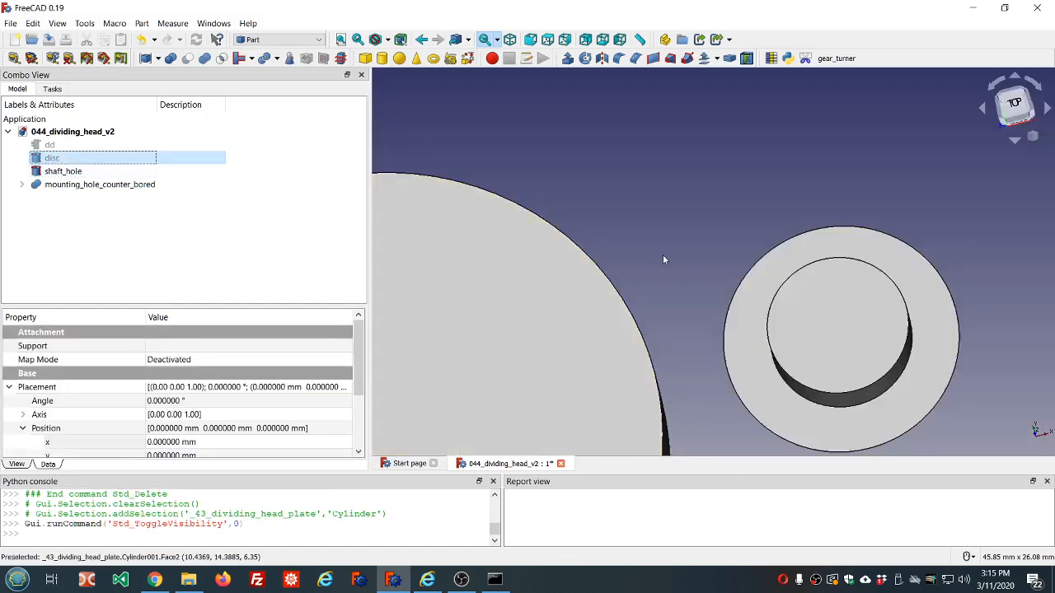
middle_drag(663, 255, 646, 169)
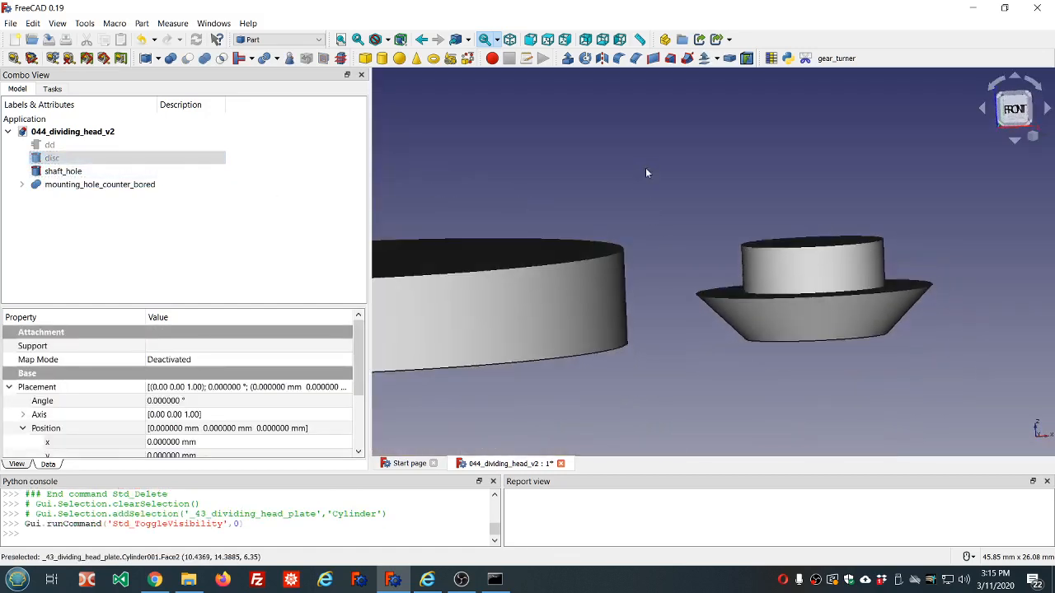
Step: Set the counter_bore cone's z position to the formula -dd.ddDisc_thickness+dd.ddCounter_bore_depth
click(23, 185)
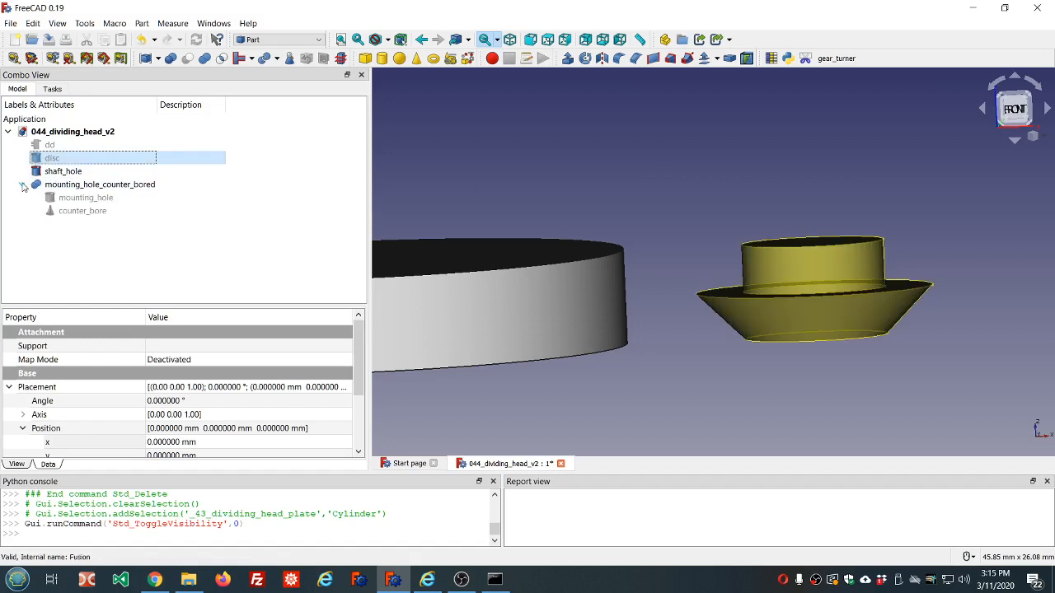
click(83, 211)
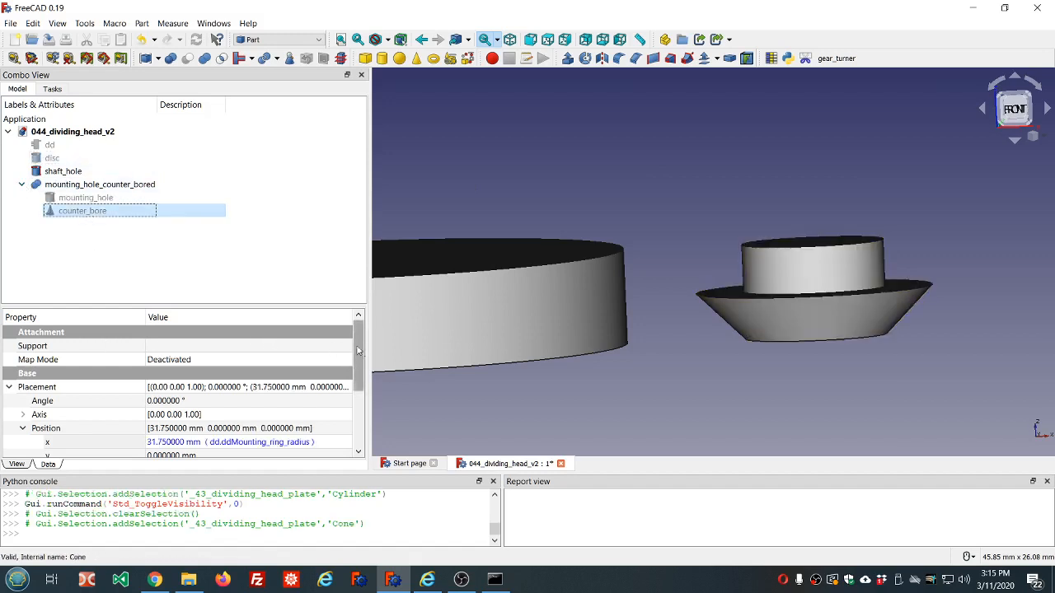
click(247, 442)
scroll(264, 412, down, 1)
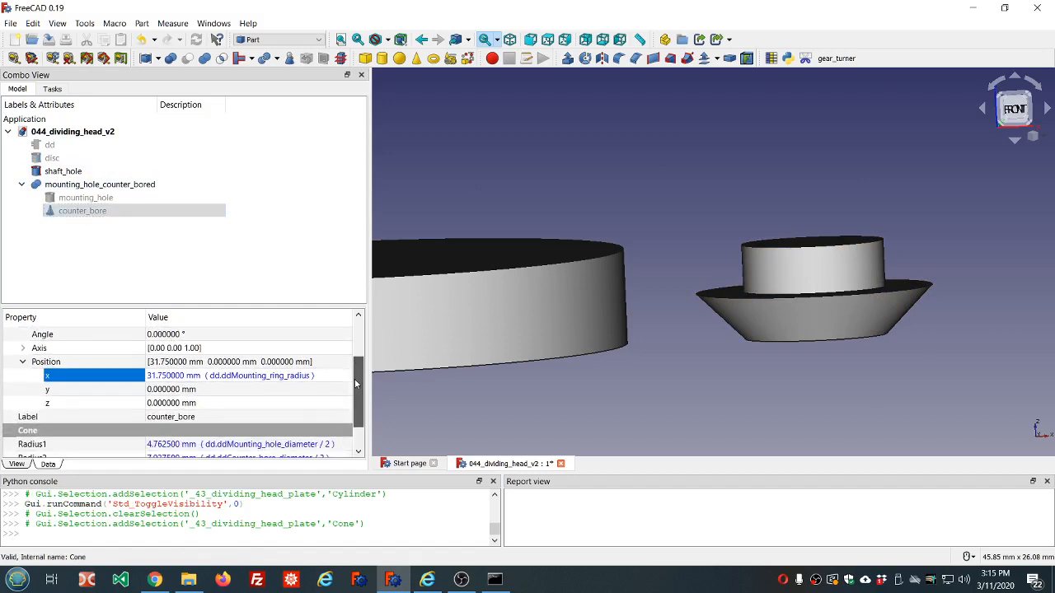
click(253, 403)
click(253, 403)
text(=)
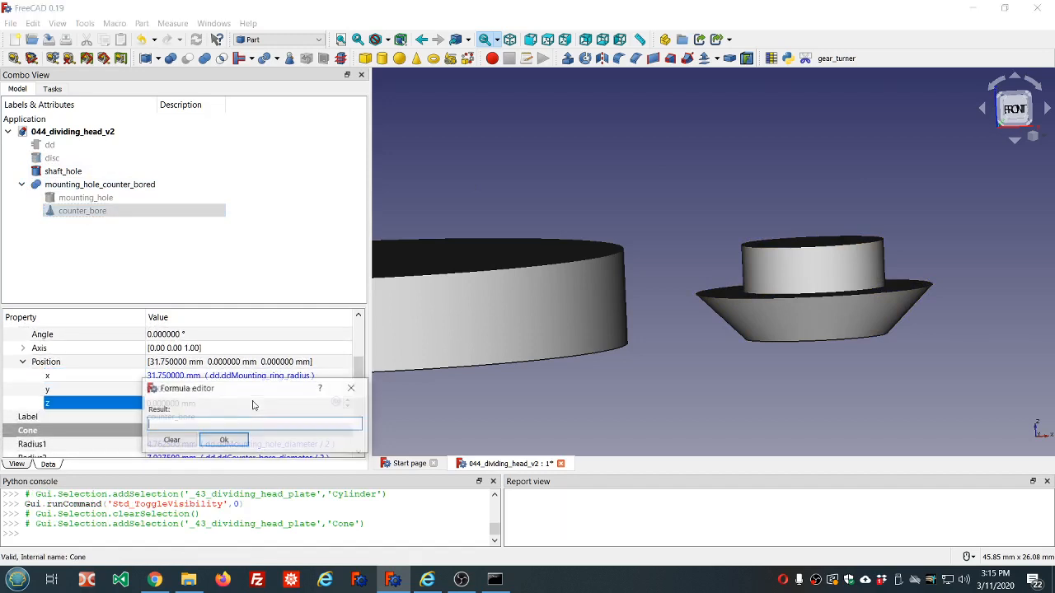
text(dd.dd)
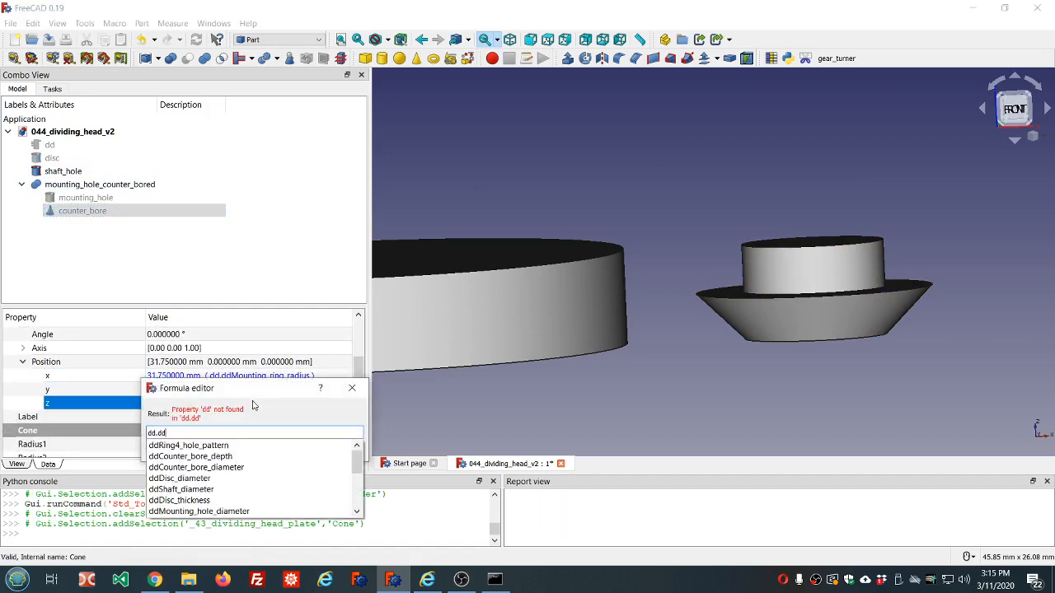
click(195, 500)
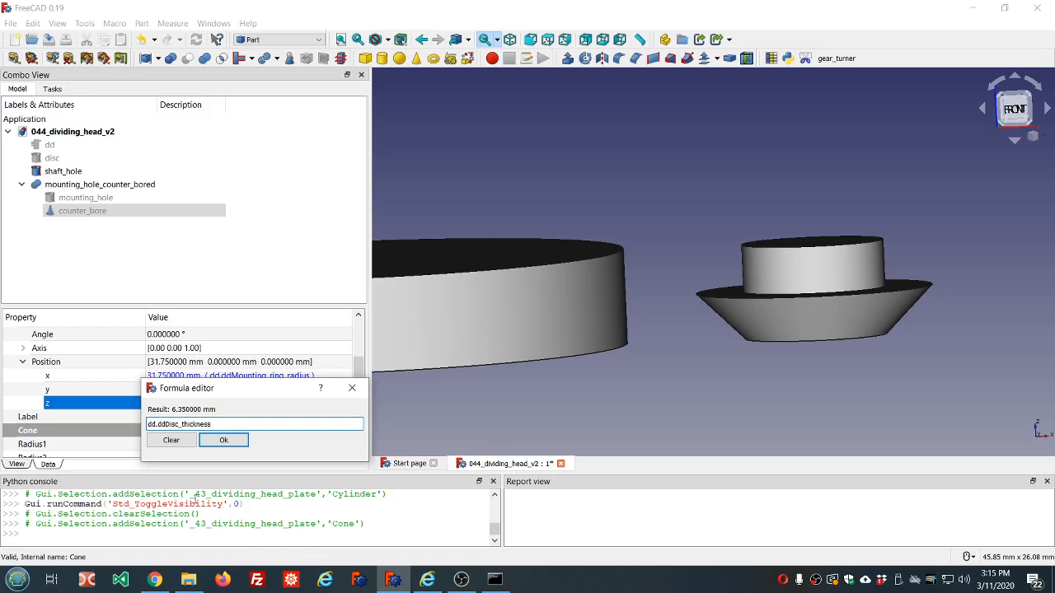
key(Home)
text(-)
text(+)
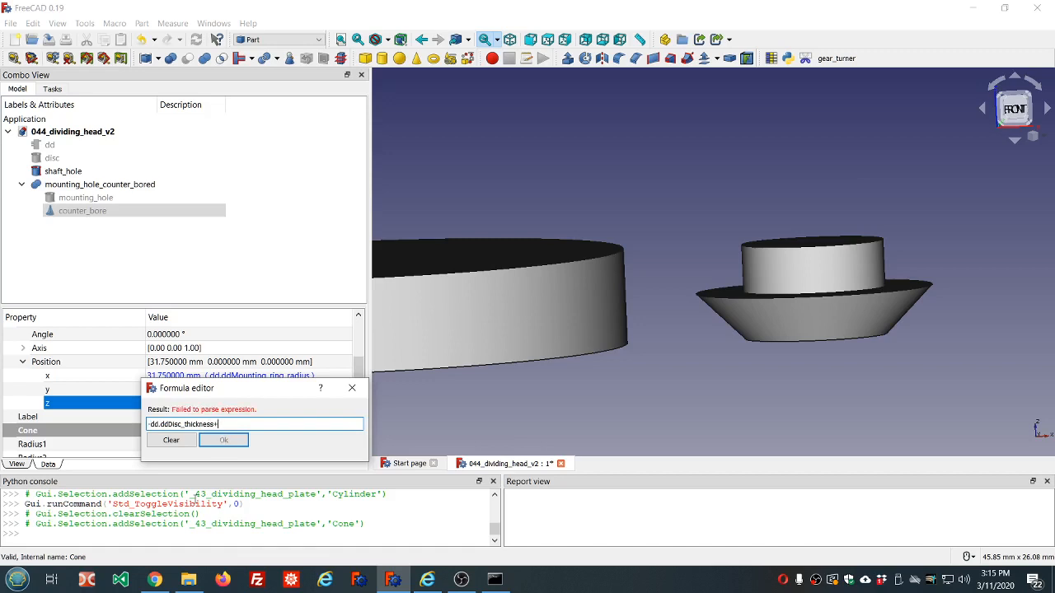
text(dd.dd)
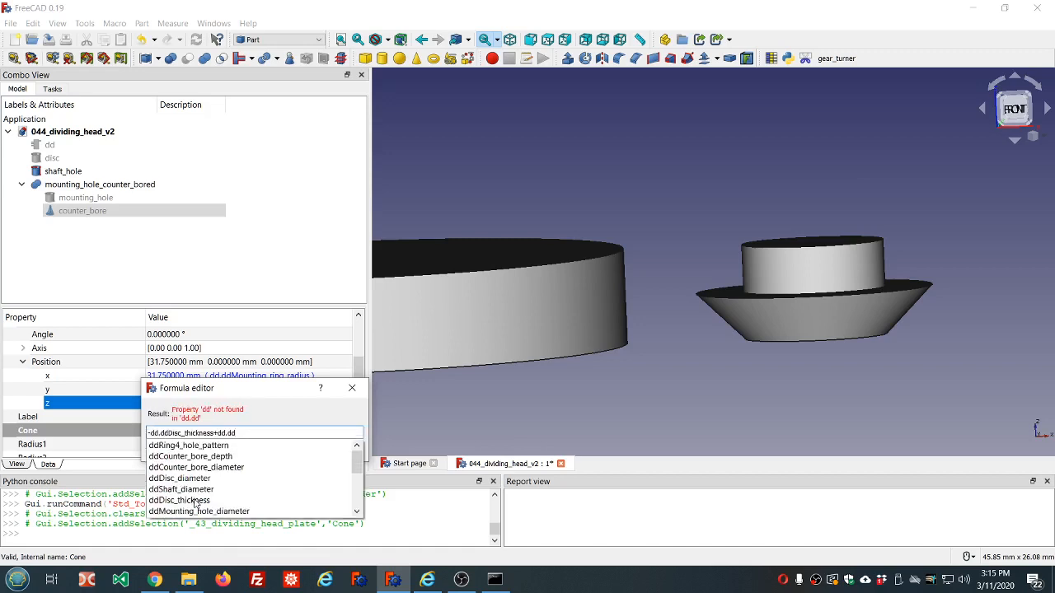
click(200, 459)
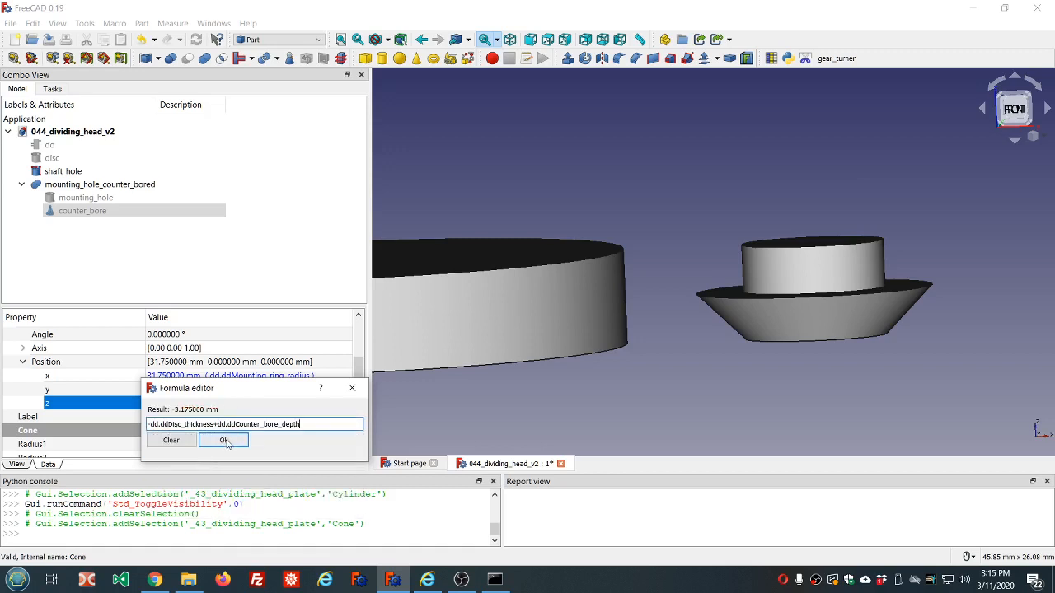
click(224, 440)
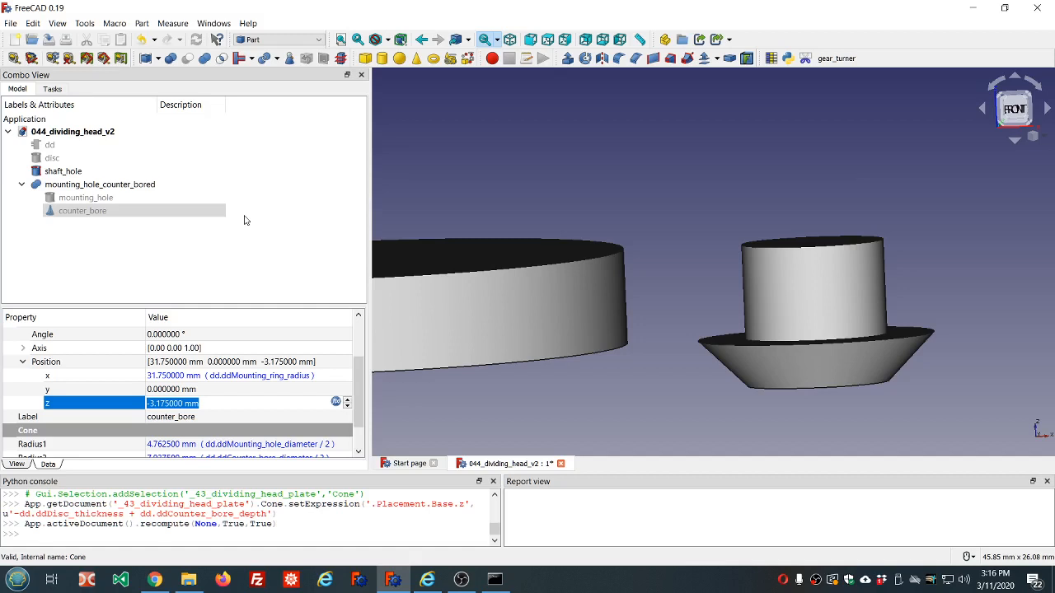
Step: Correct the counter_bore cone's z position formula to dd.ddDisc_thickness - dd.ddCounter_bore_depth
click(335, 402)
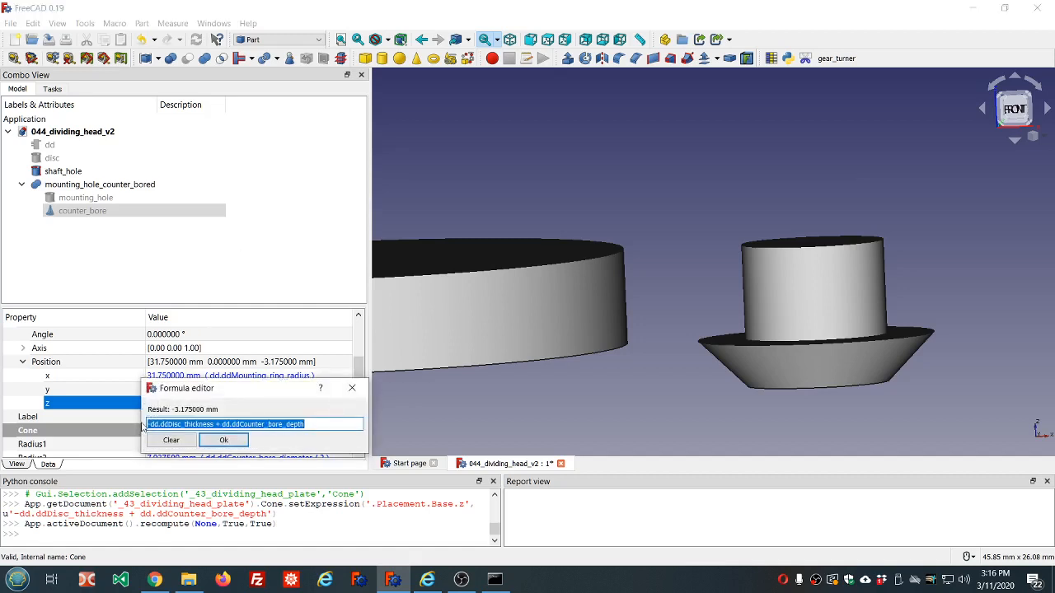
click(149, 424)
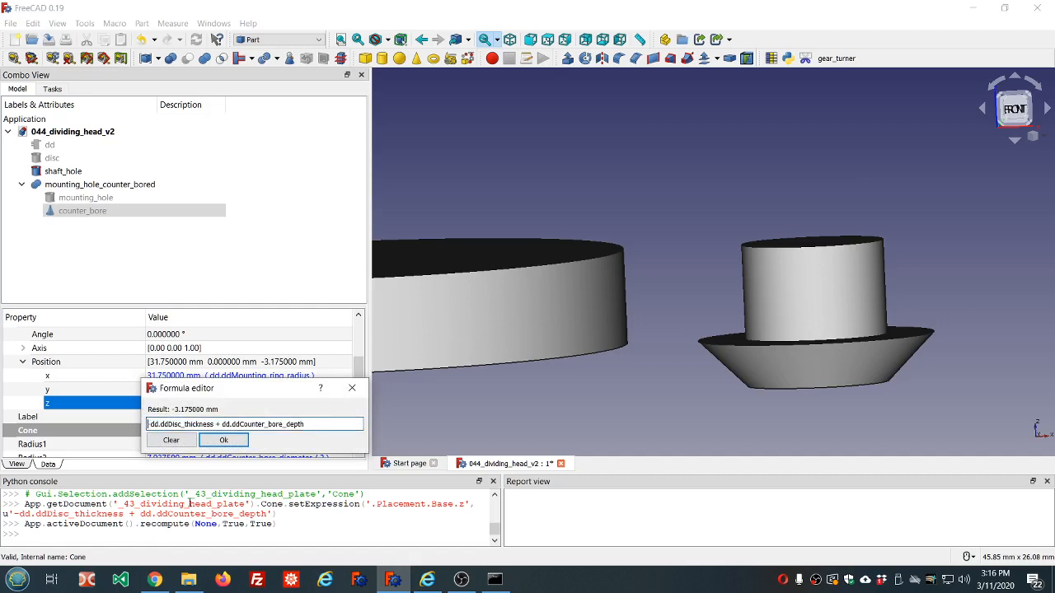
key(Delete)
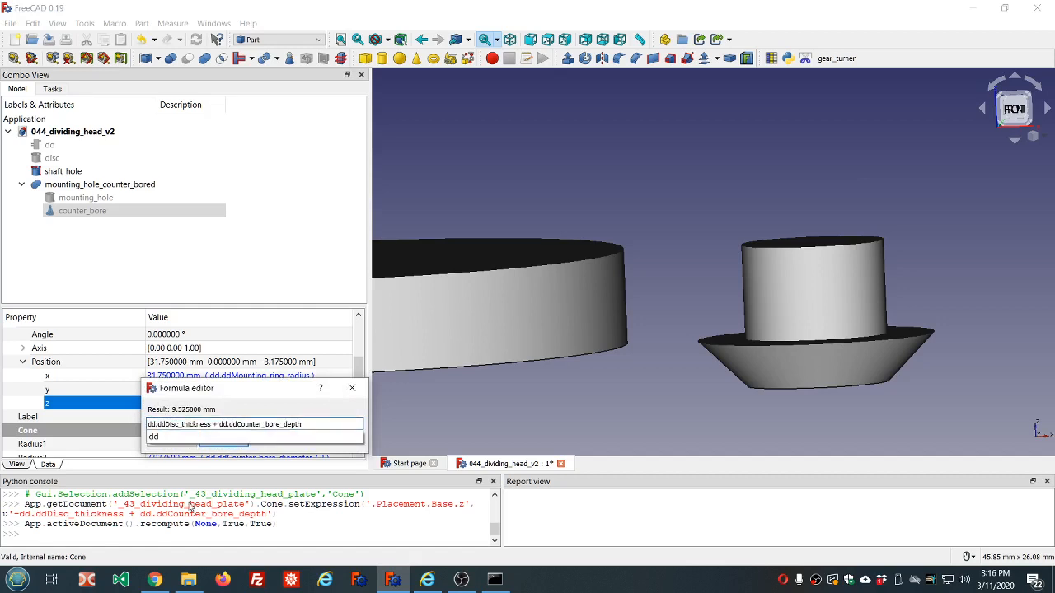
click(214, 426)
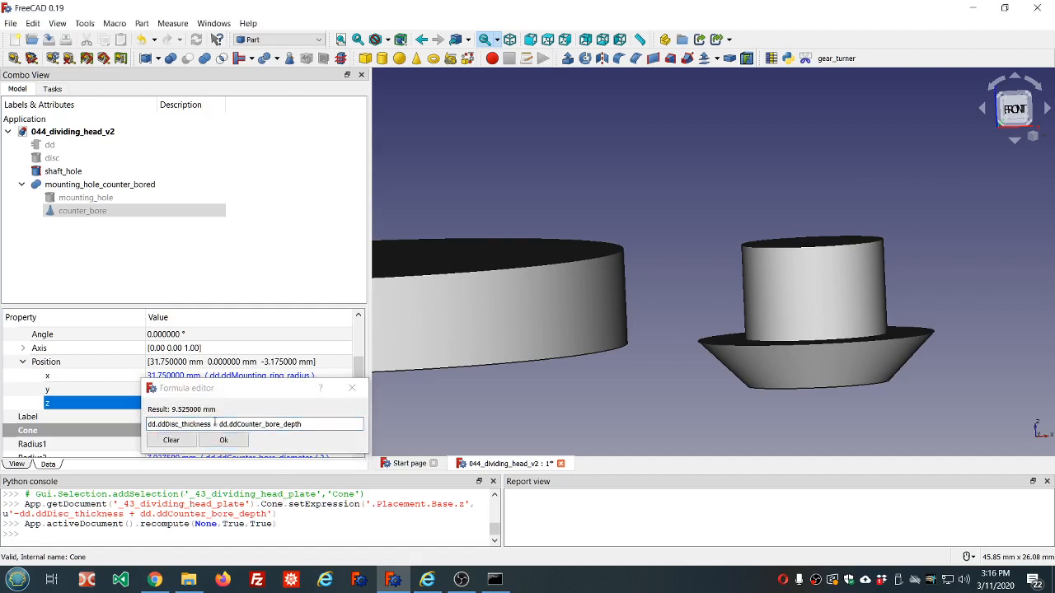
click(212, 422)
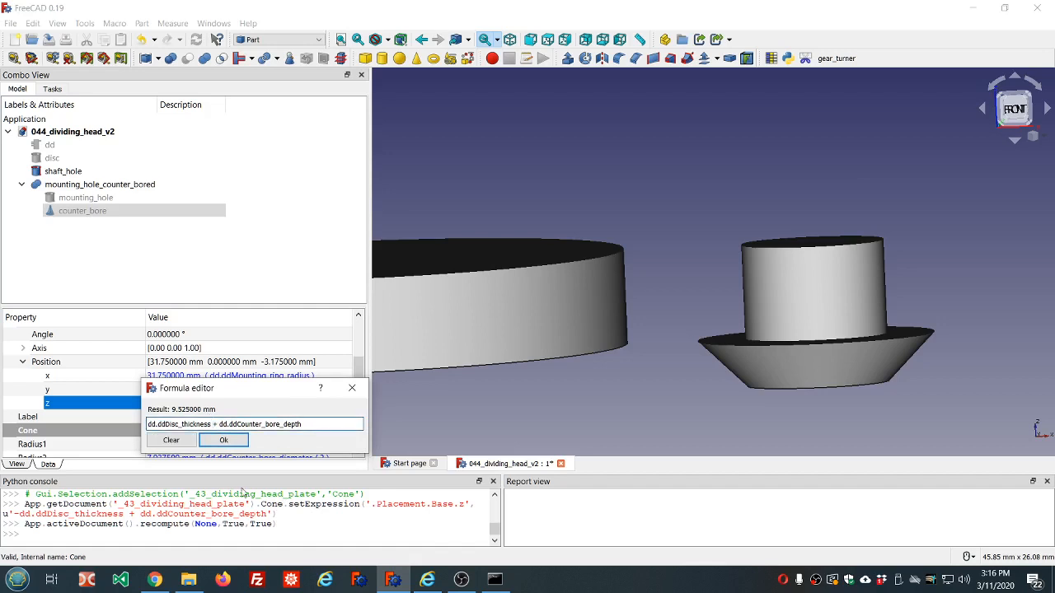
text(-)
key(Delete)
key(Delete)
click(217, 439)
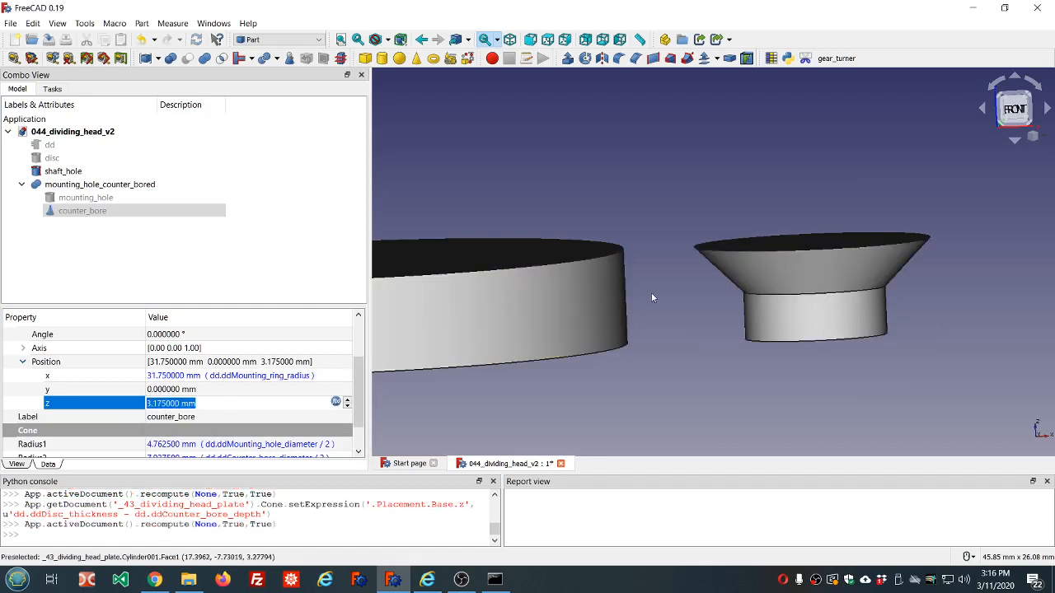
Step: Make the disc visible again and check where the counter_bore cone meets its upper face
middle_drag(700, 297, 701, 318)
scroll(702, 323, down, 5)
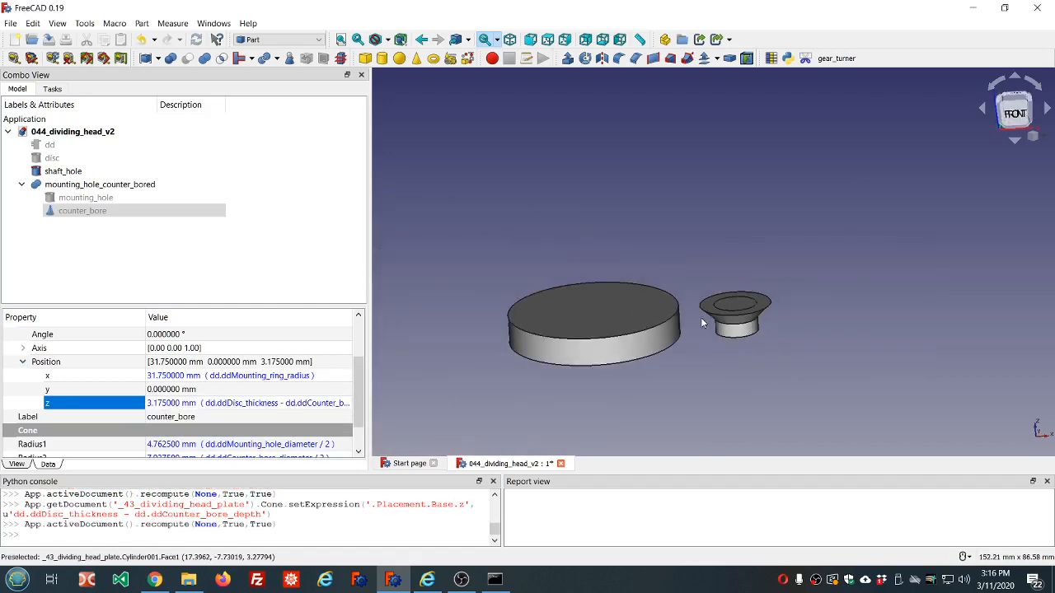
click(77, 163)
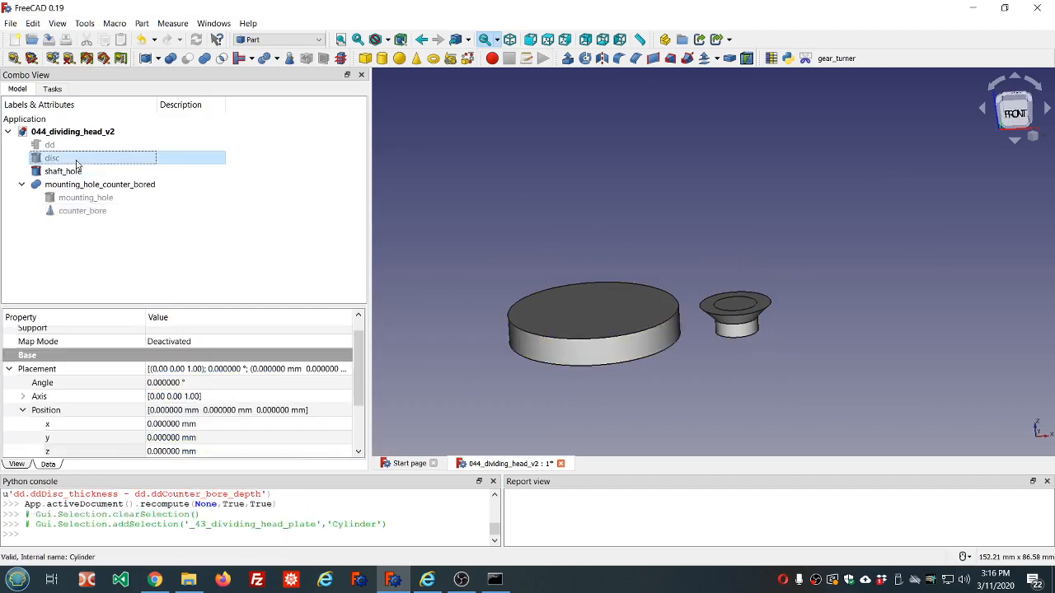
key(space)
click(132, 210)
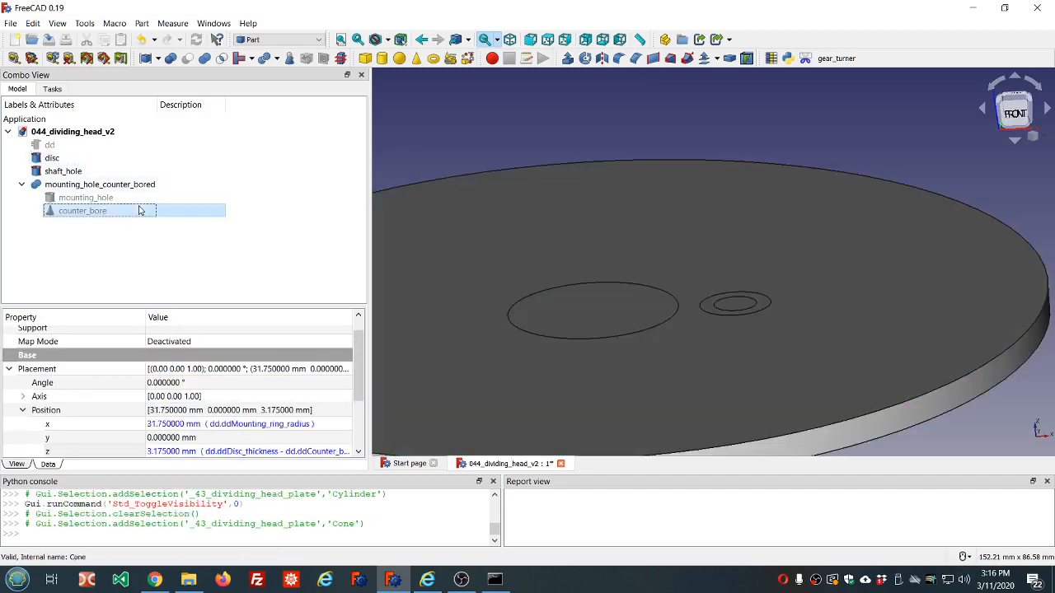
Step: Cut mounting_hole_counter_bored from the disc as a trial to check the hole, and delete that Cut
click(64, 160)
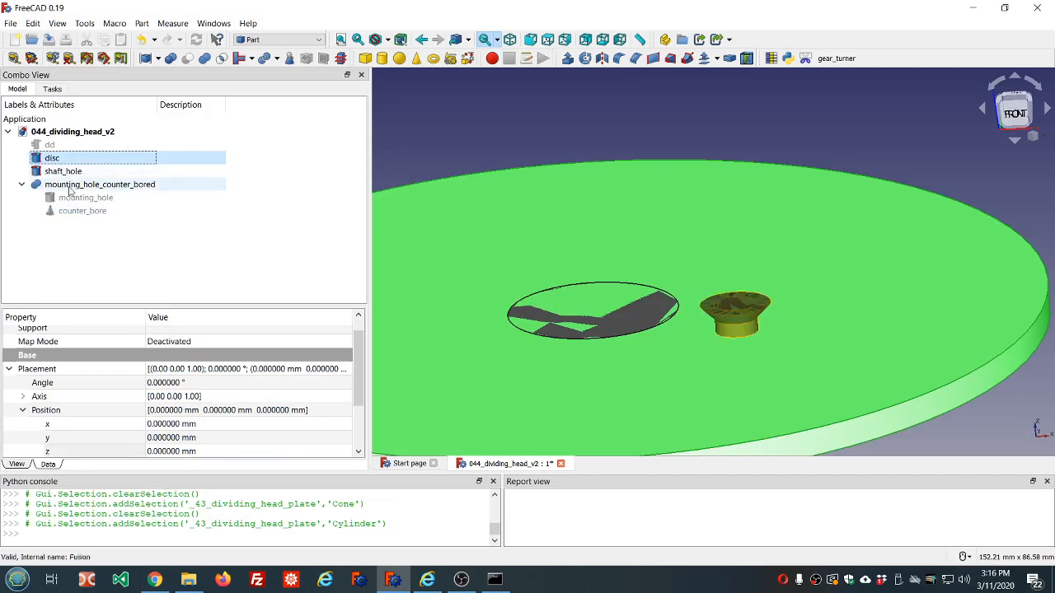
ctrl+click(70, 186)
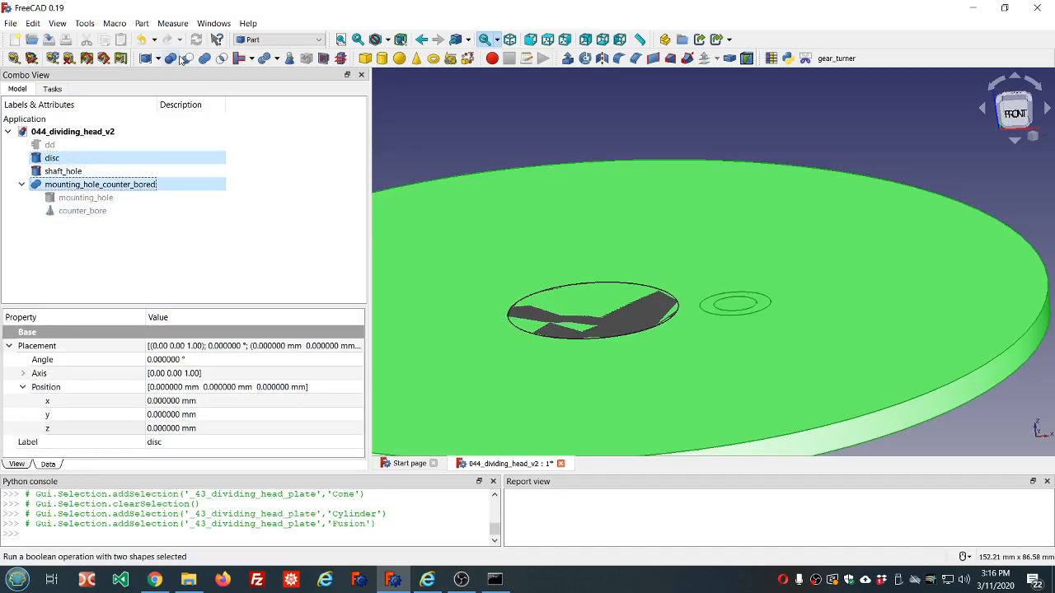
click(181, 59)
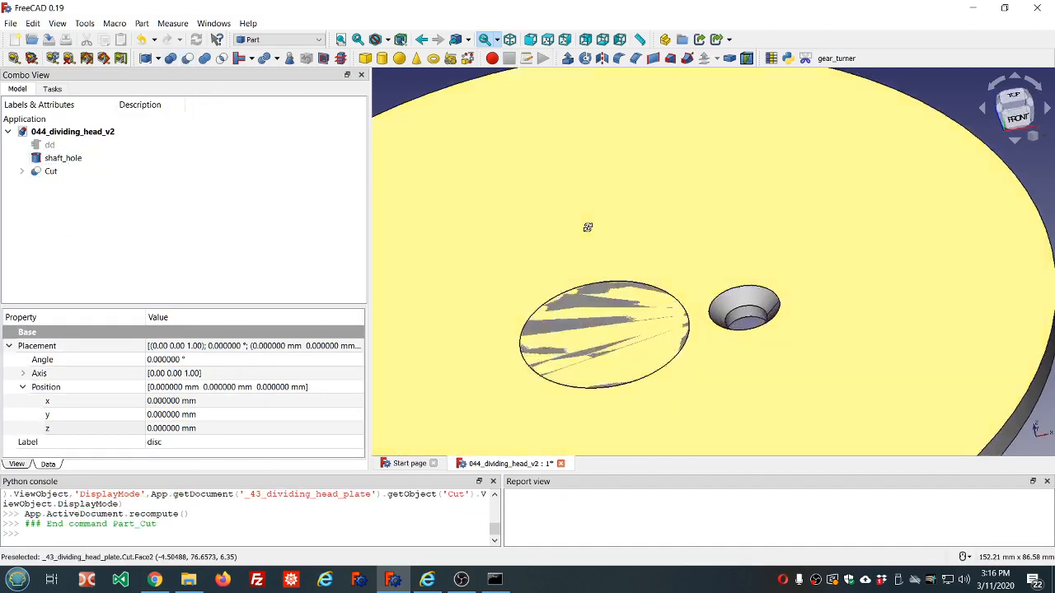
mouse_move(587, 227)
middle_down()
mouse_move(603, 252)
mouse_move(661, 293)
mouse_move(643, 226)
mouse_move(607, 229)
middle_up()
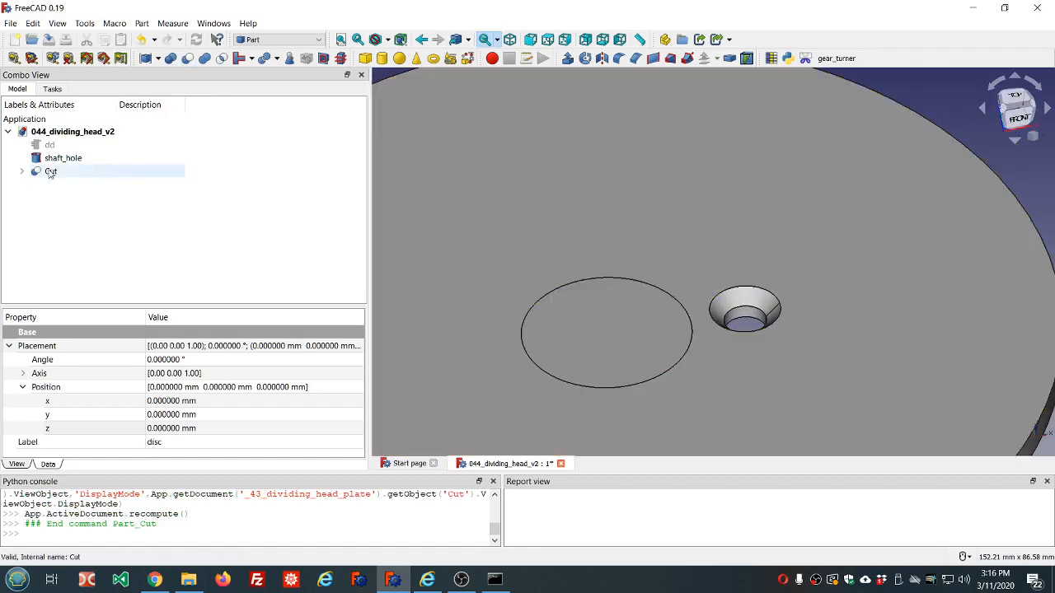
click(50, 172)
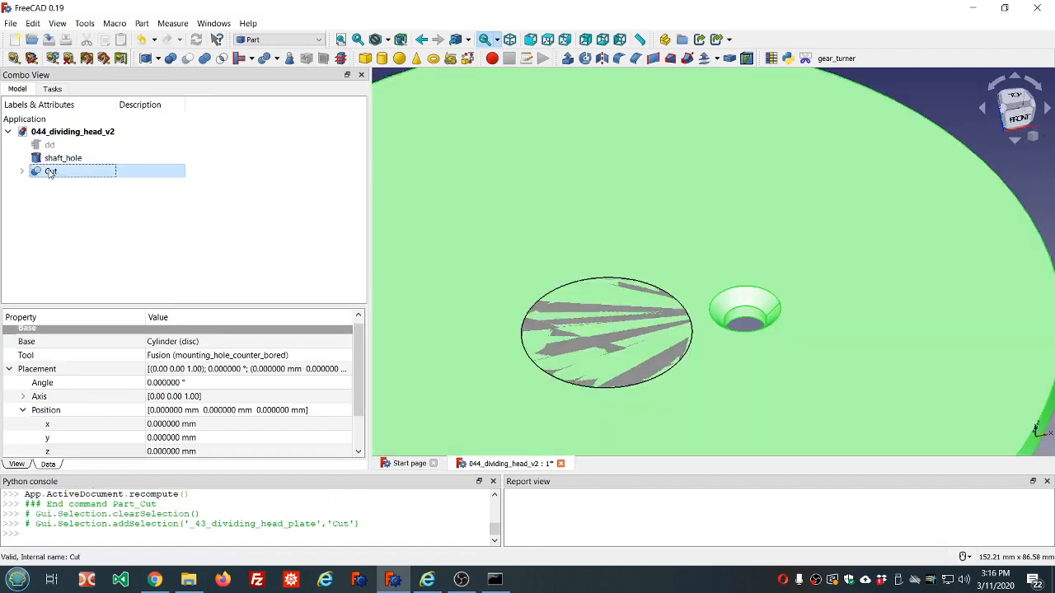
key(Delete)
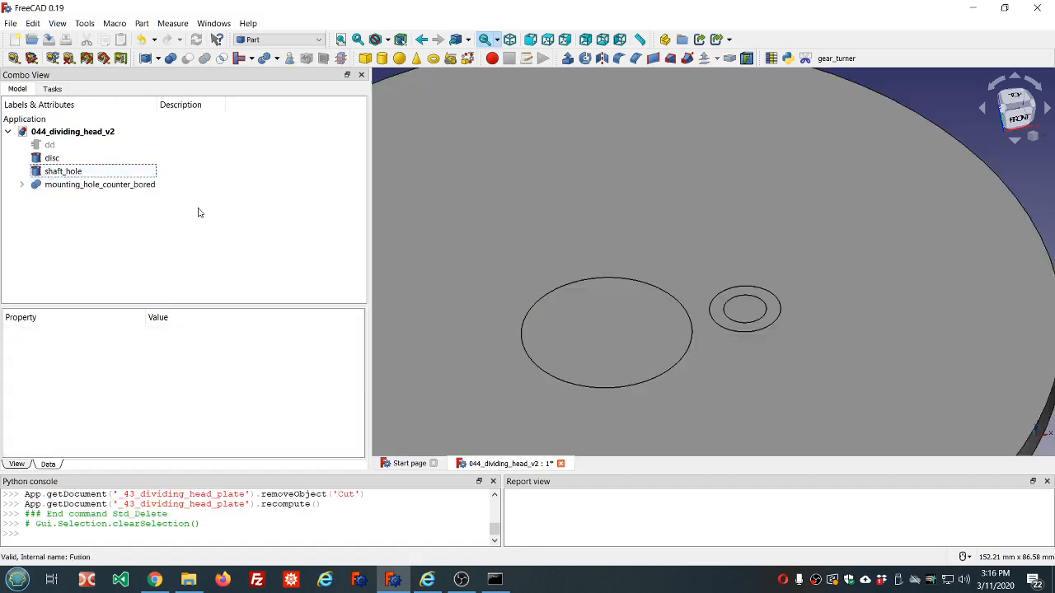
Step: Switch to the Draft workbench and create an array from the mounting_hole_counter_bored fusion
click(21, 185)
click(83, 185)
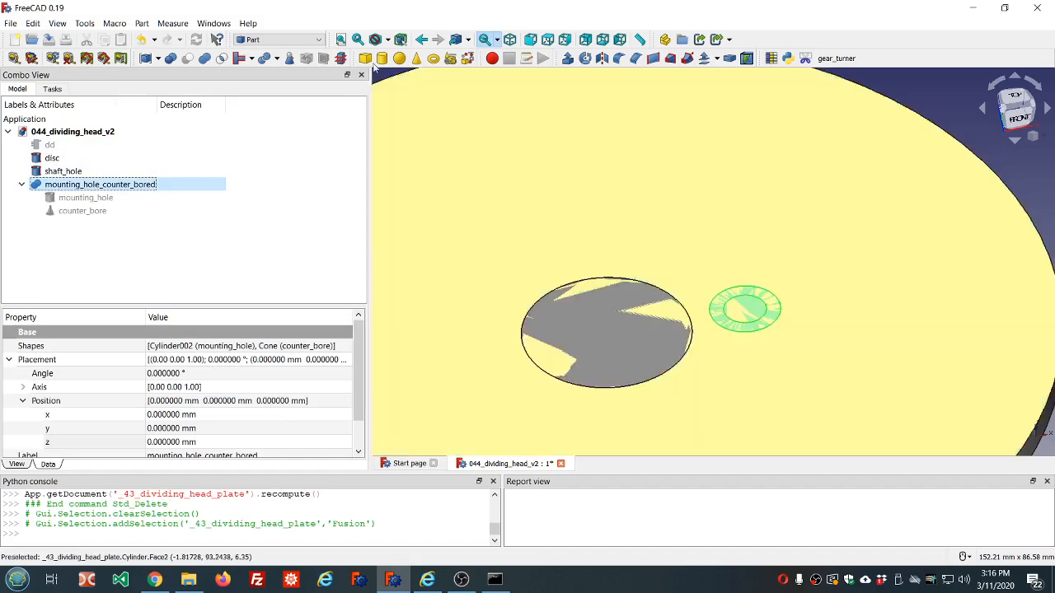
click(316, 43)
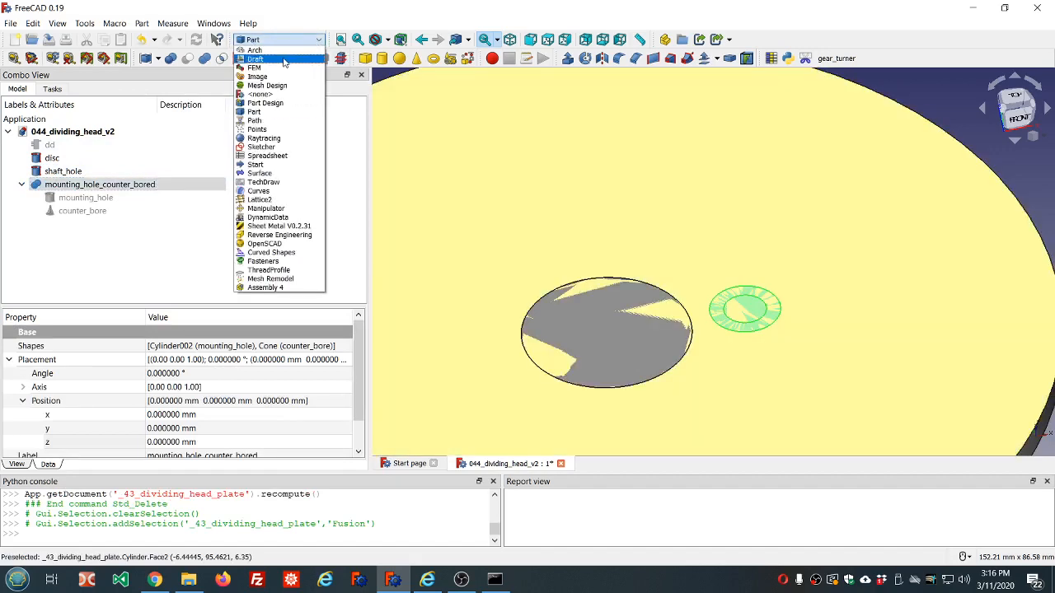
click(287, 61)
click(687, 39)
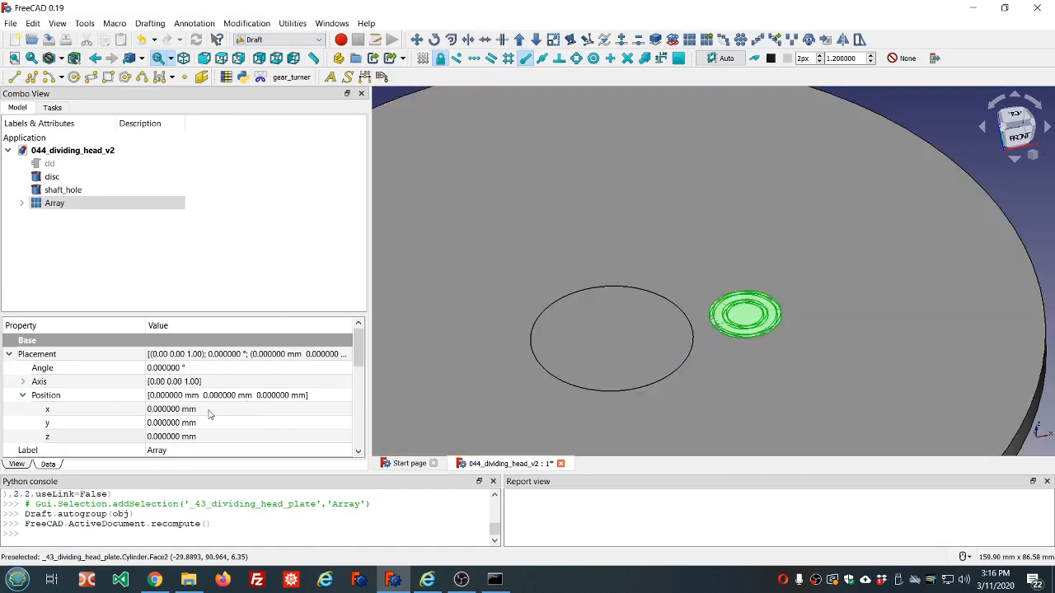
Step: Change the Array Type of the mounting_hole_counter_bored array to polar
scroll(210, 414, down, 2)
click(213, 420)
scroll(216, 420, down, 1)
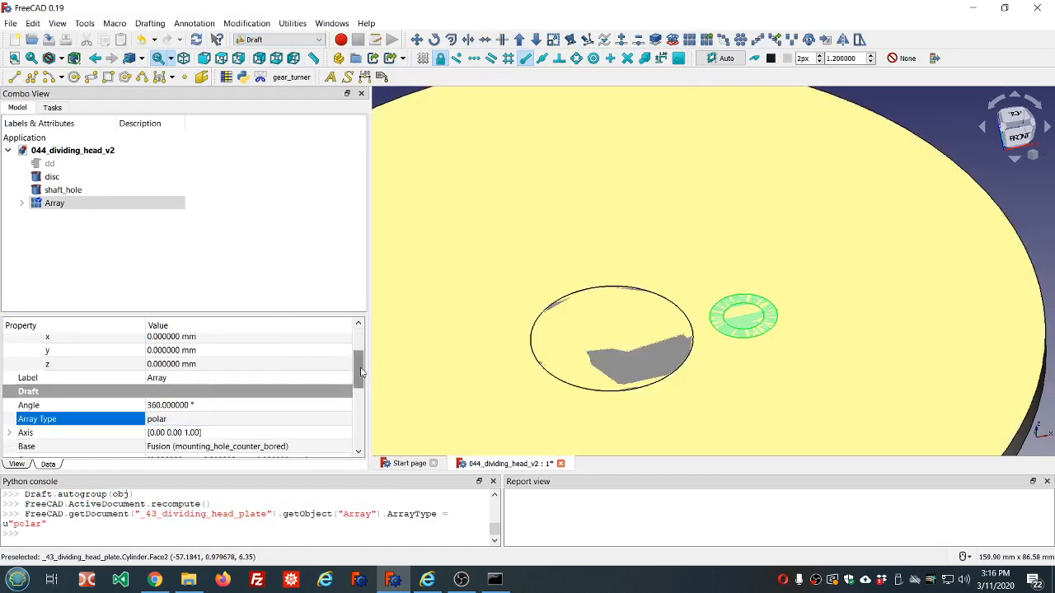
Step: Drive the array's Number Polar with the formula dd.ddMounting_hole_pattern and check the mounting holes around the shaft hole
drag(358, 367, 358, 424)
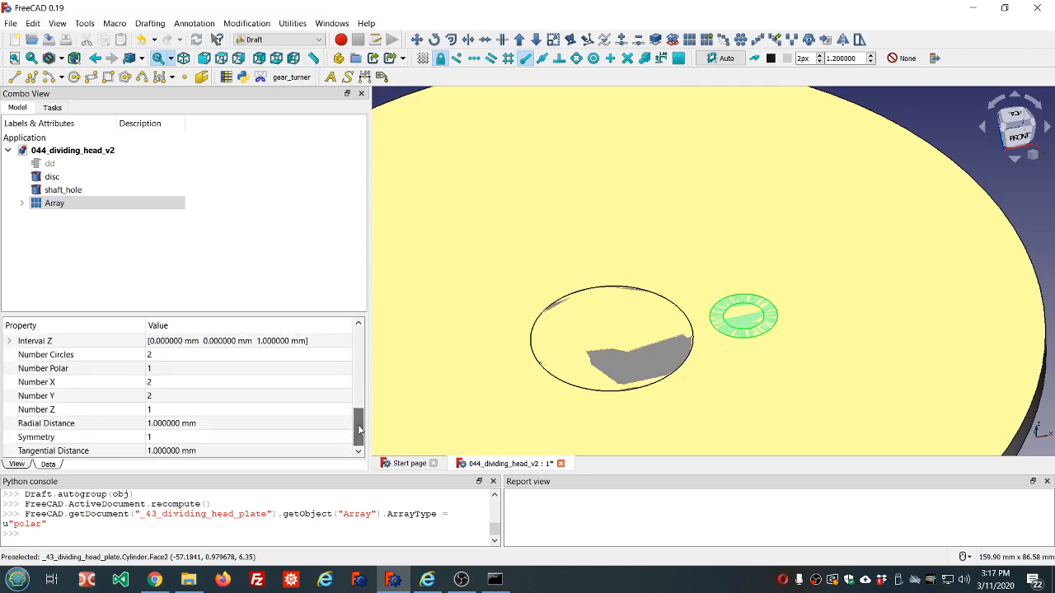
click(261, 368)
click(336, 369)
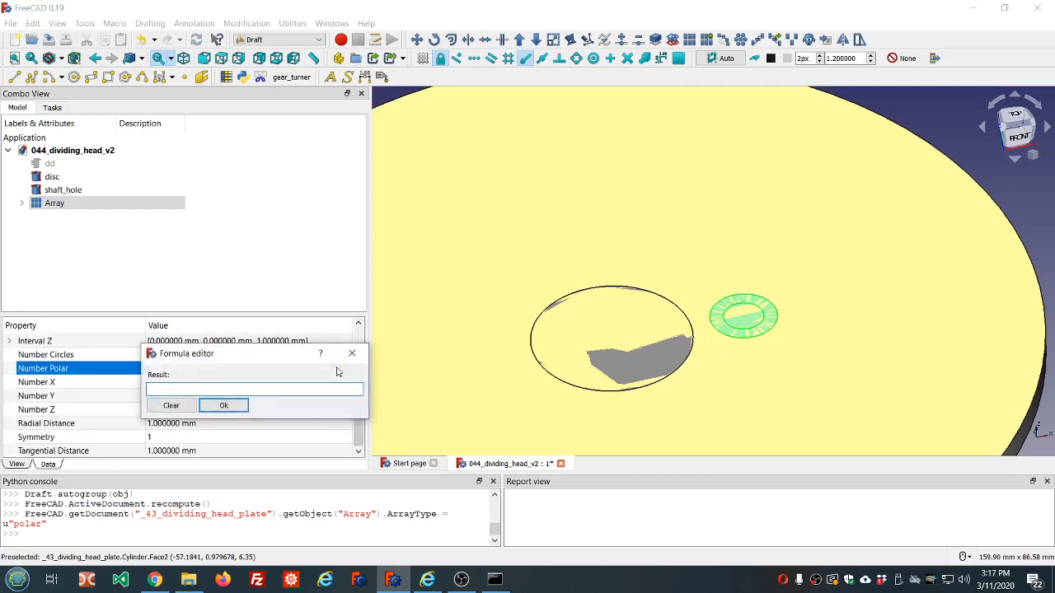
text(dd.dd)
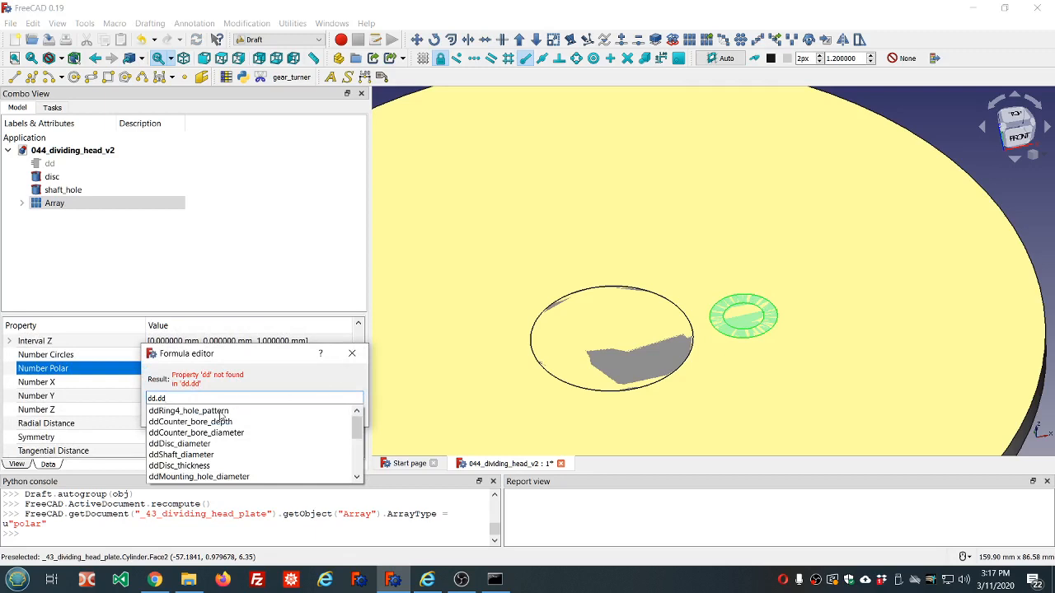
scroll(222, 430, down, 2)
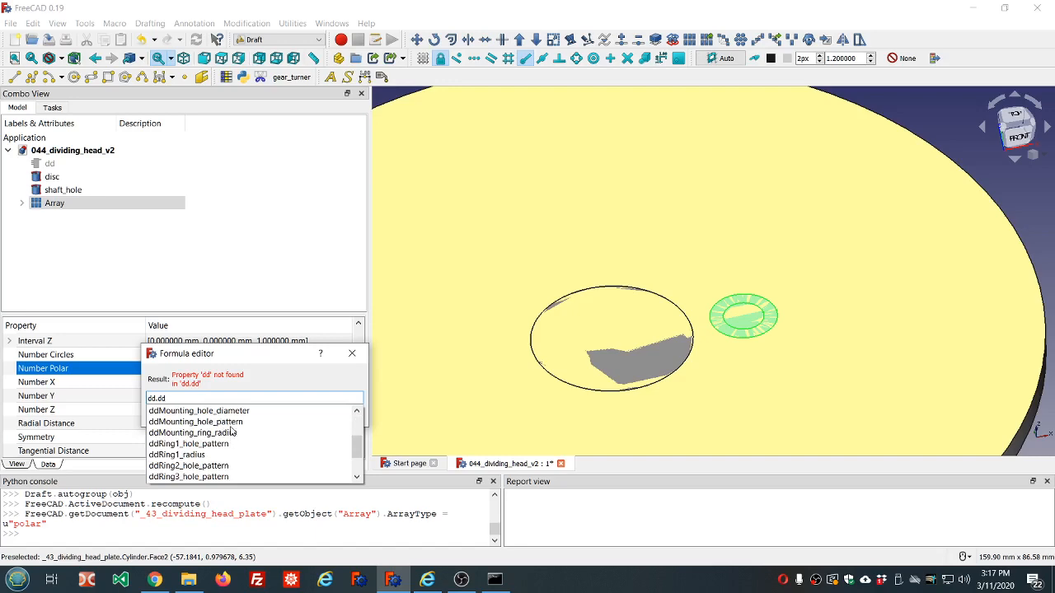
click(233, 423)
click(224, 405)
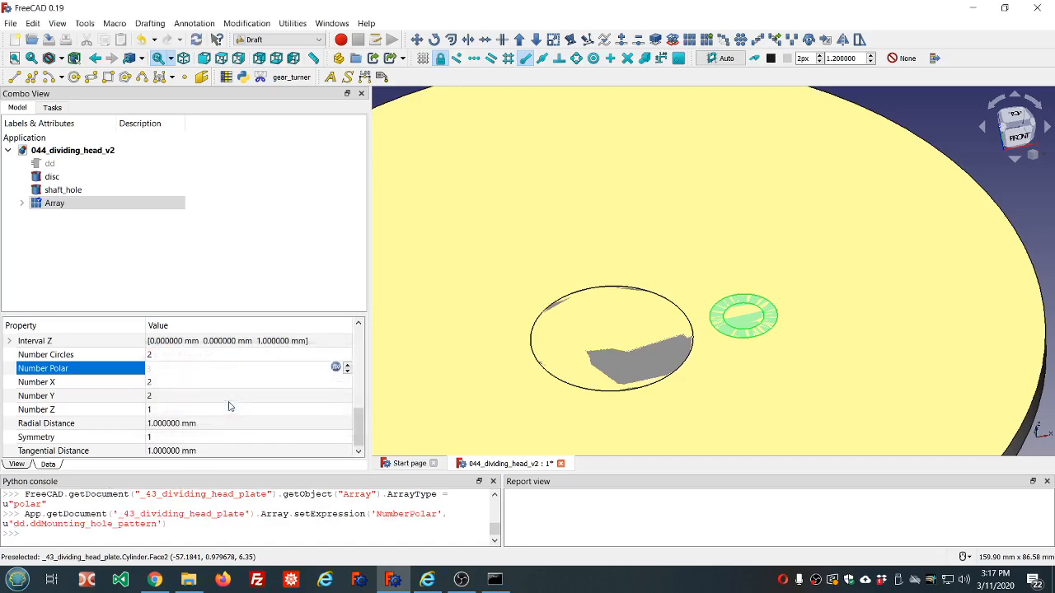
click(241, 236)
scroll(666, 280, down, 4)
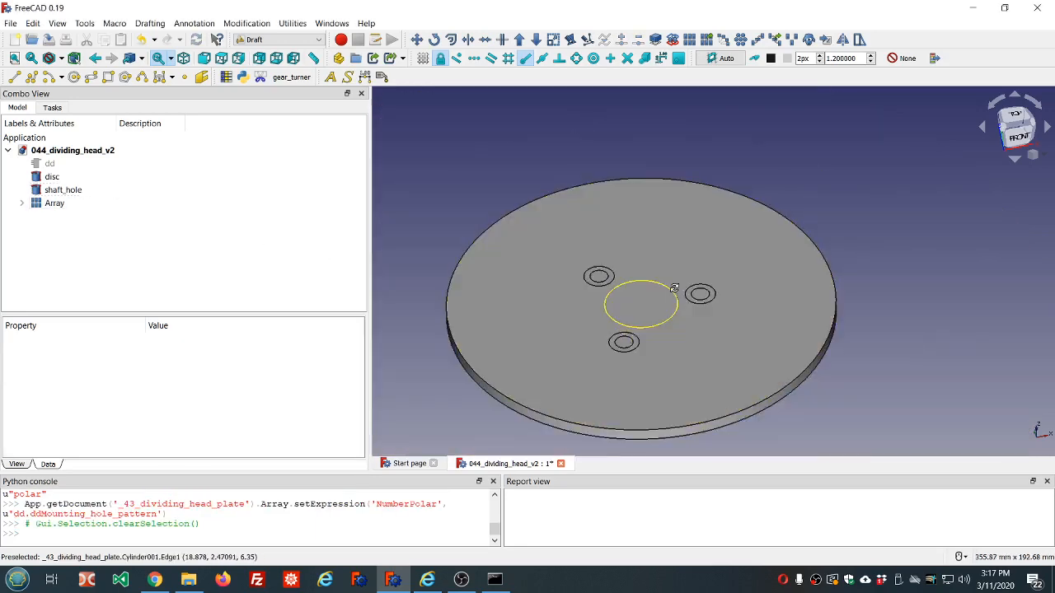
middle_drag(674, 286, 636, 277)
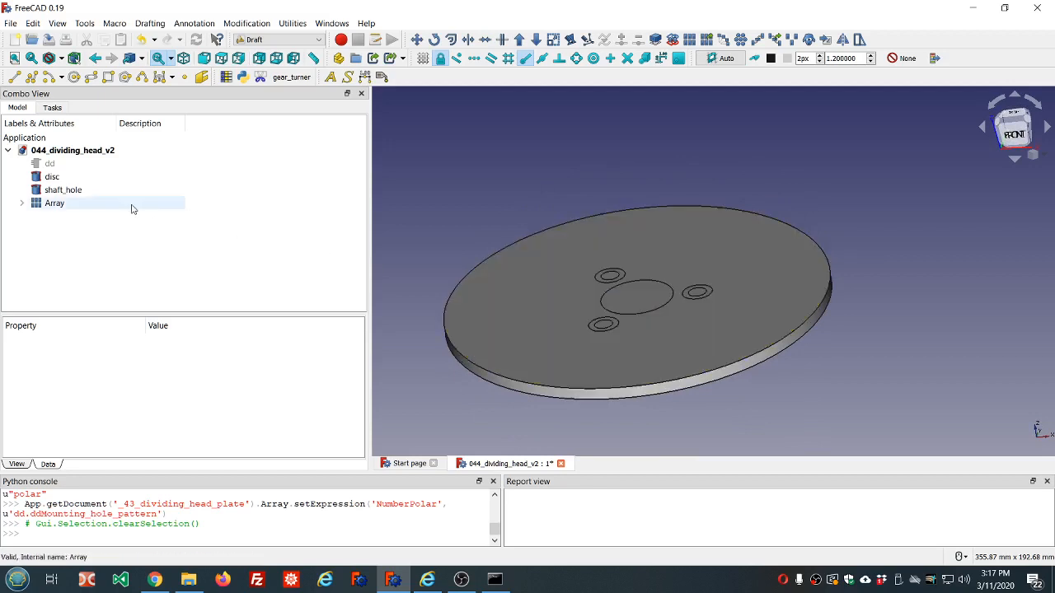
Step: Switch to the Part workbench, create a cylinder and rename it ring1_hole
click(311, 42)
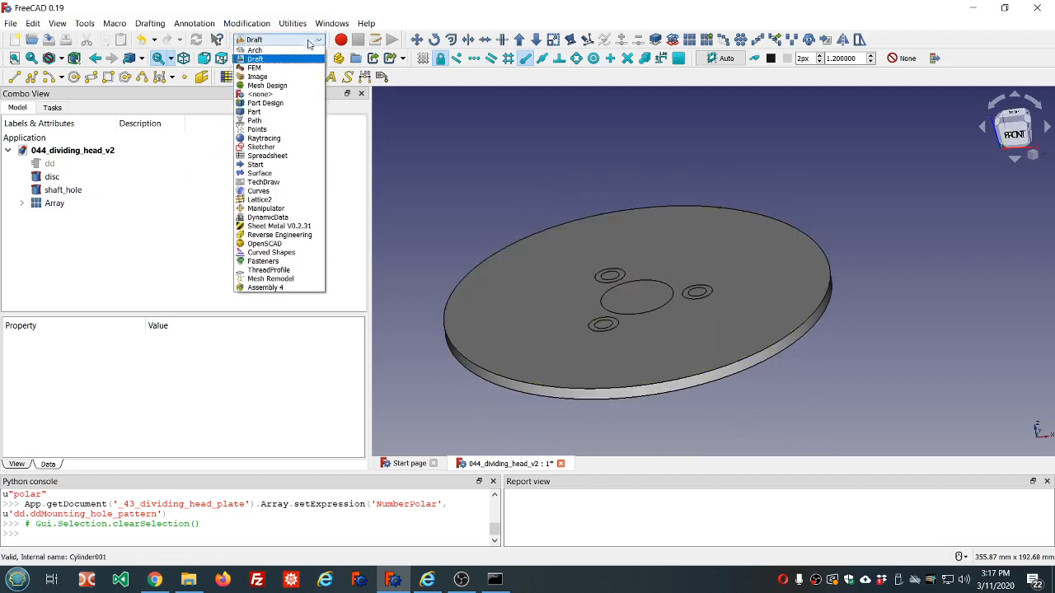
click(272, 114)
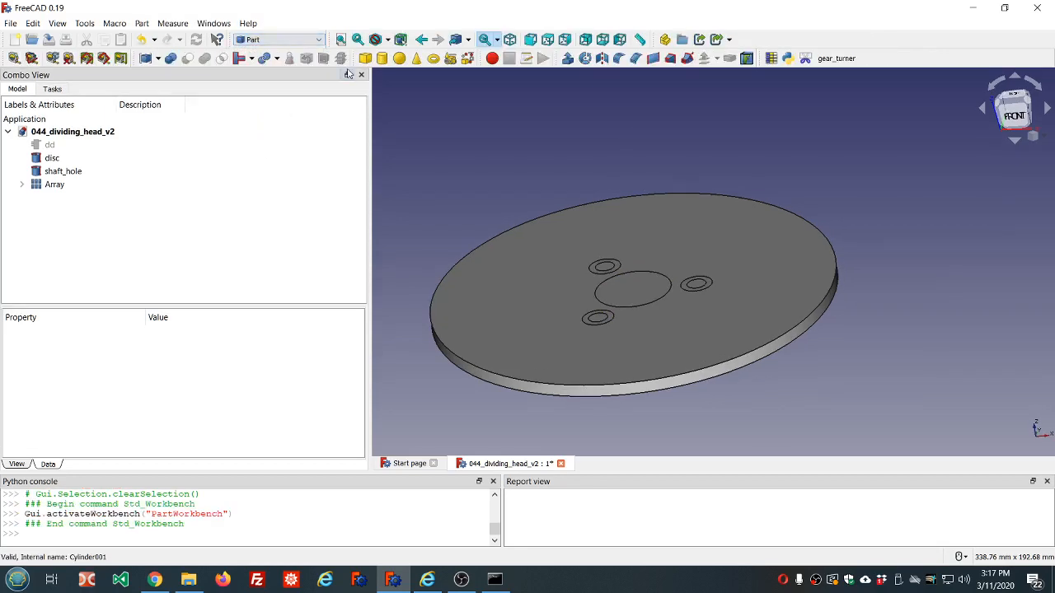
click(381, 58)
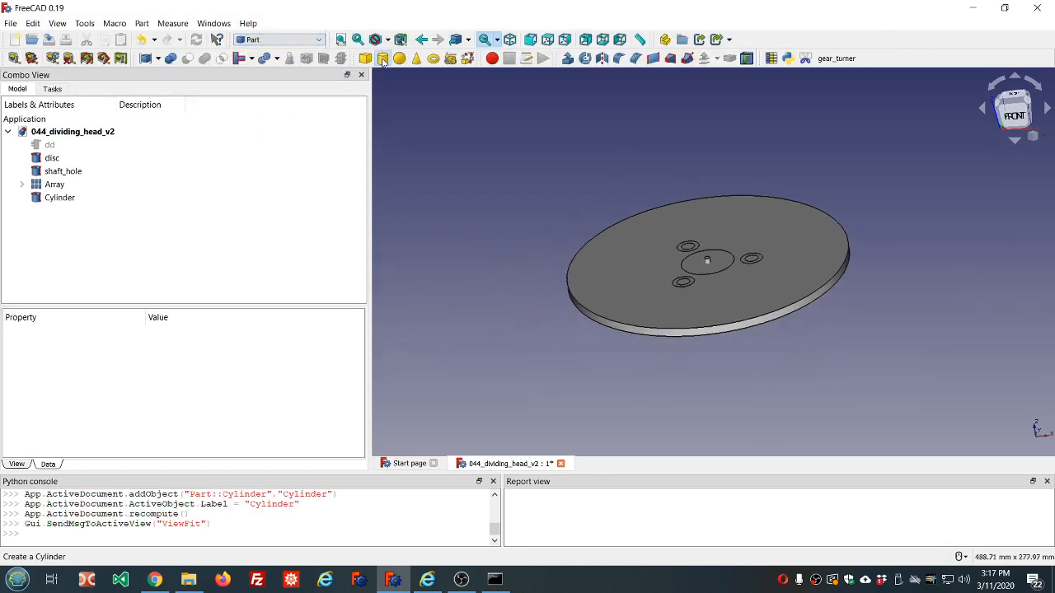
click(70, 199)
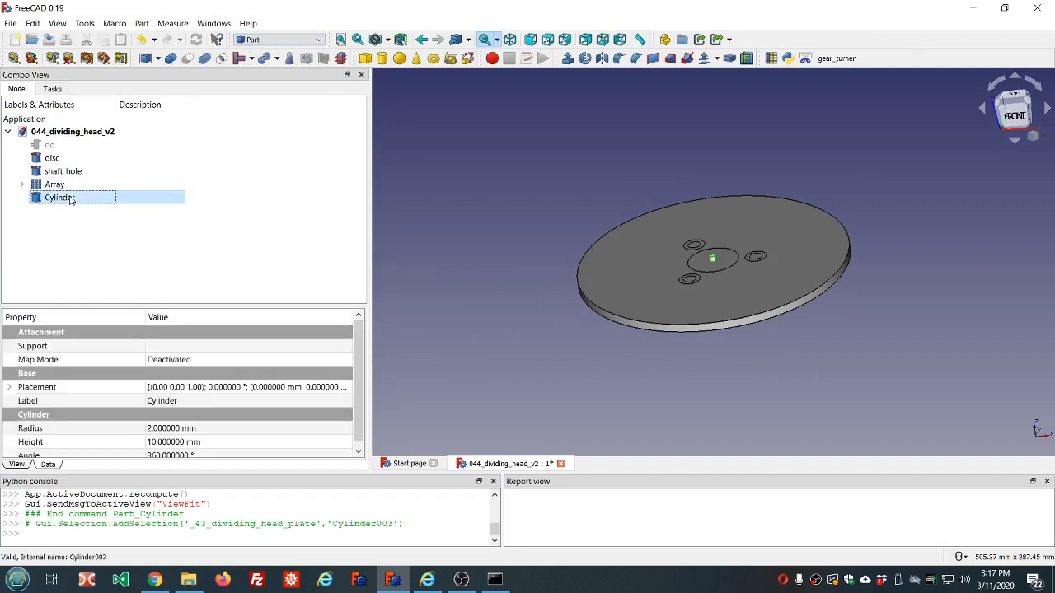
key(F2)
text(ring1_hole)
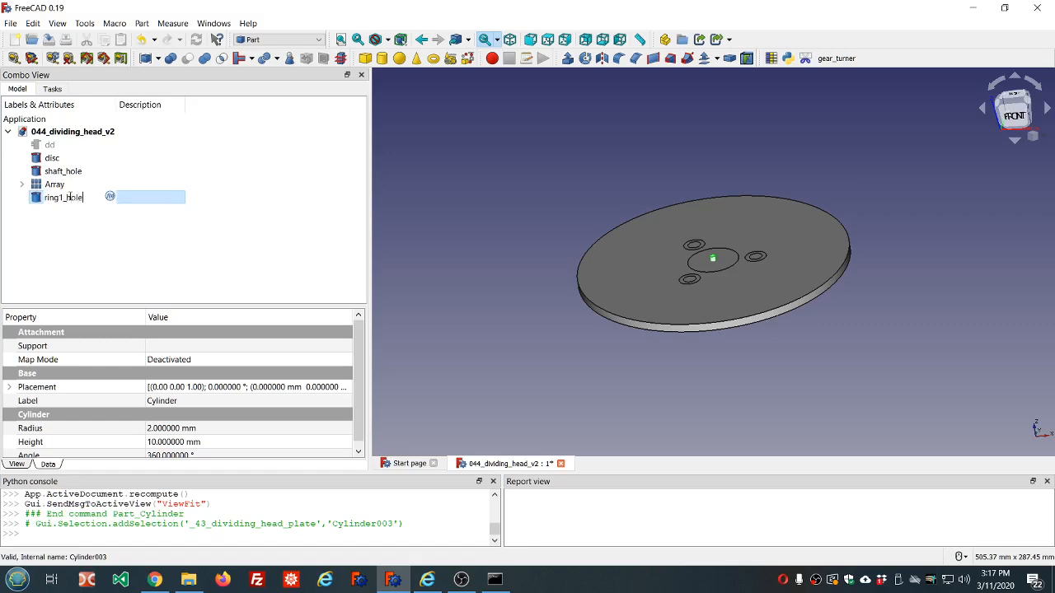
key(Return)
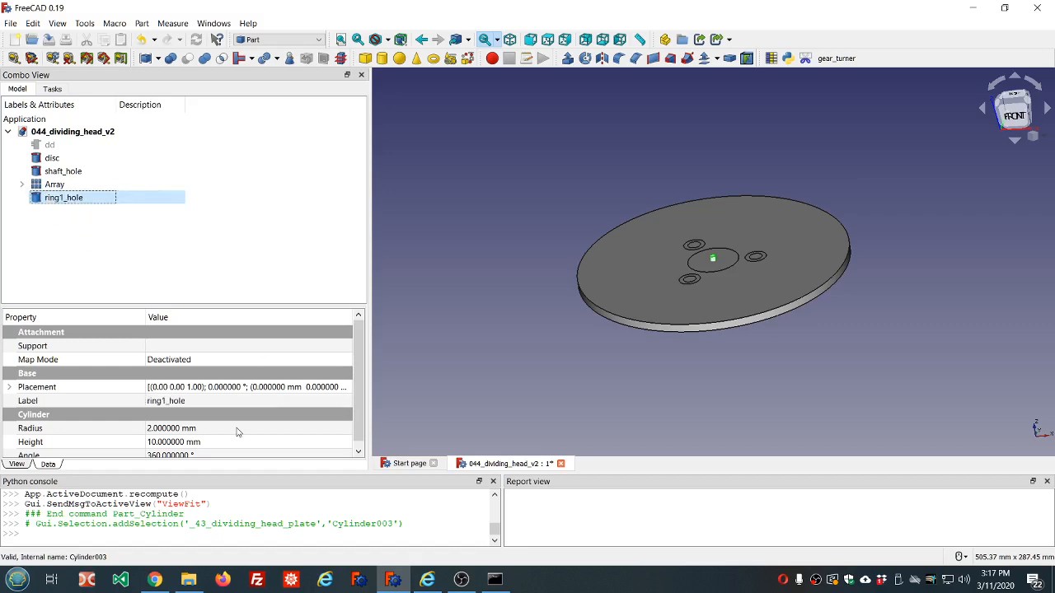
Step: Set the ring1_hole cylinder's radius to the formula dd.ddSmall_hole_diameter / 2
click(240, 428)
click(337, 429)
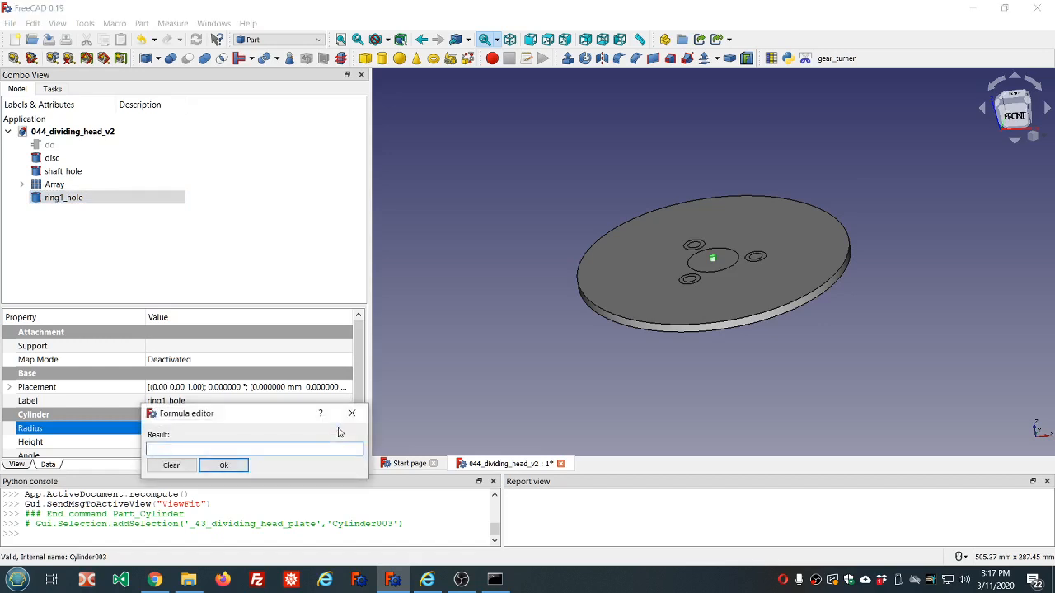
text(dd.dd)
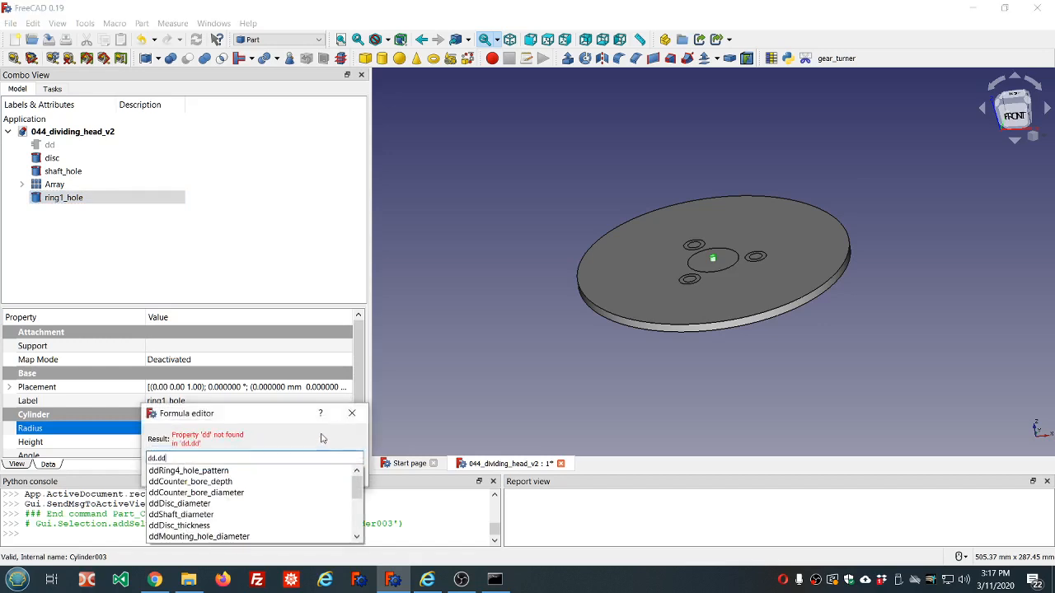
scroll(285, 484, down, 1)
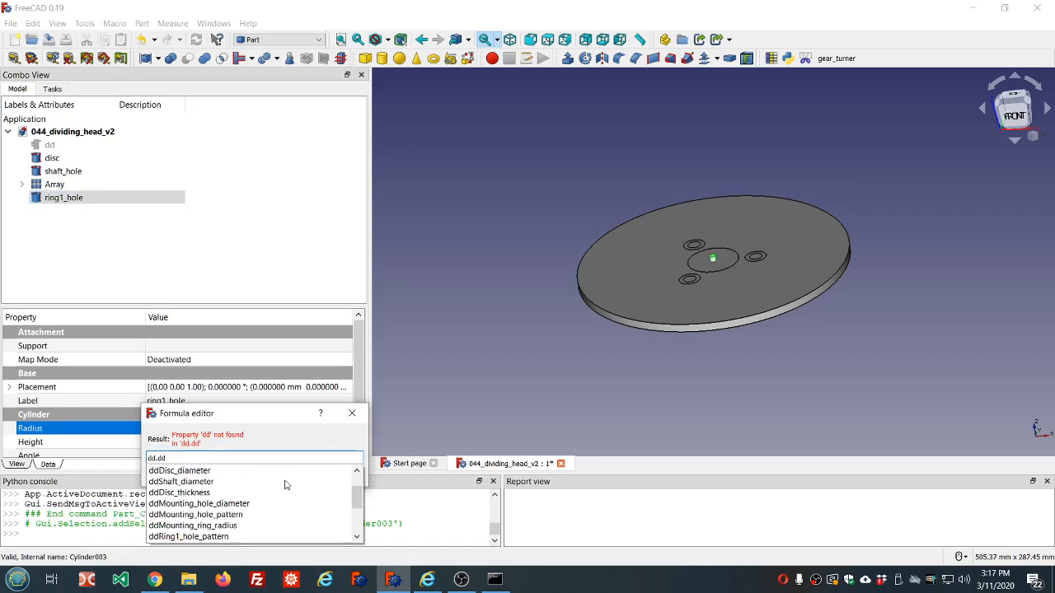
scroll(285, 485, down, 3)
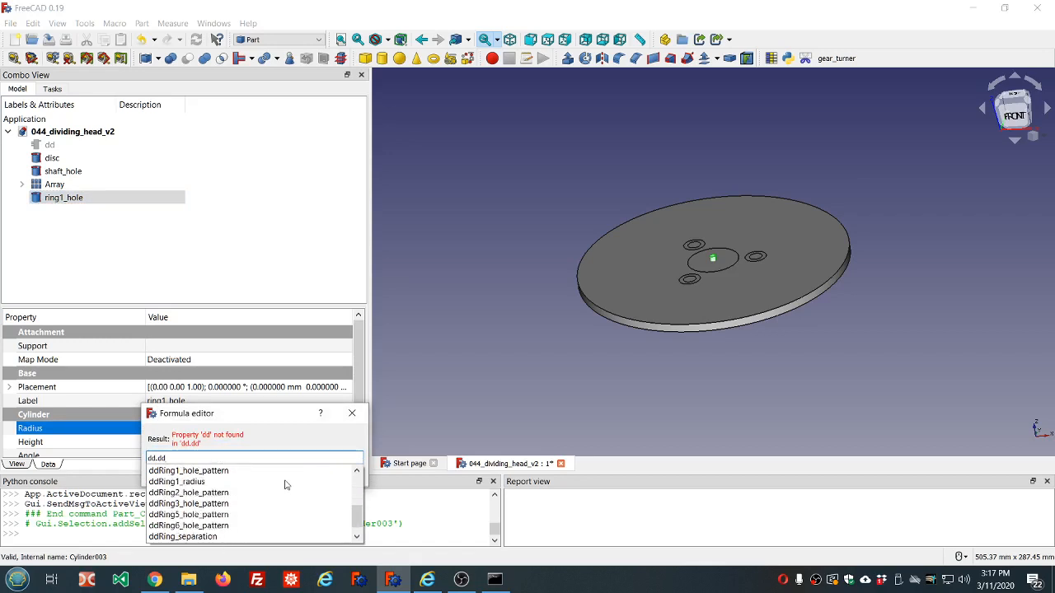
click(228, 535)
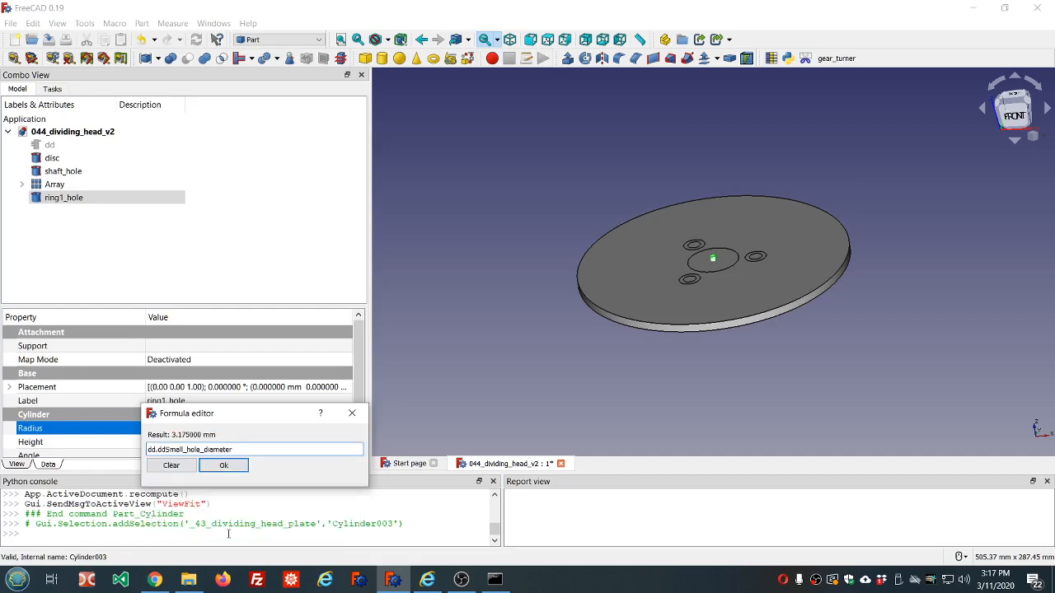
text(/2)
key(Return)
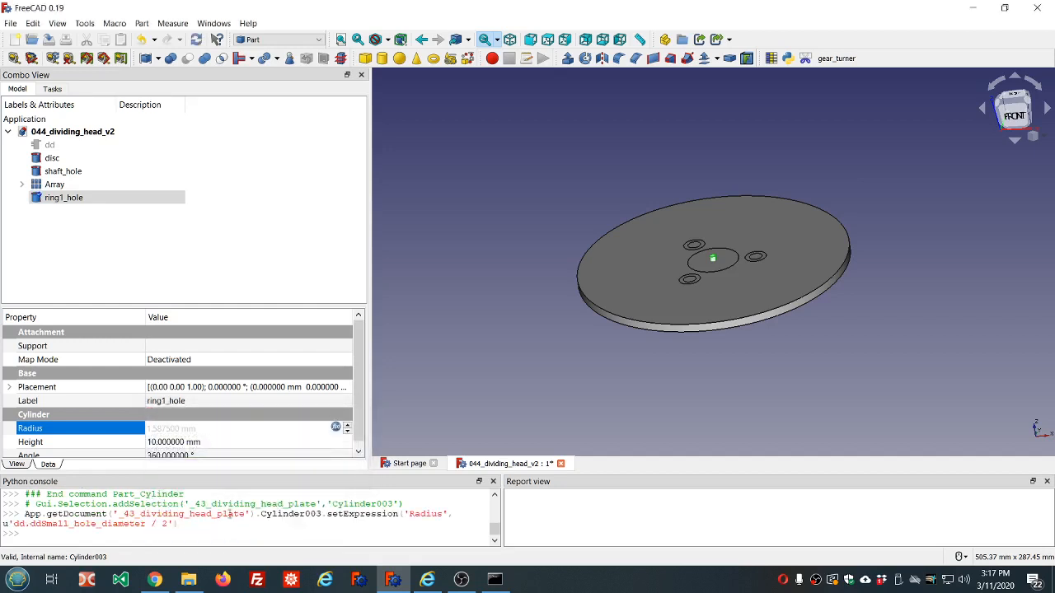
Step: Set the ring1_hole cylinder's height to the formula dd.ddDisc_thickness
click(239, 445)
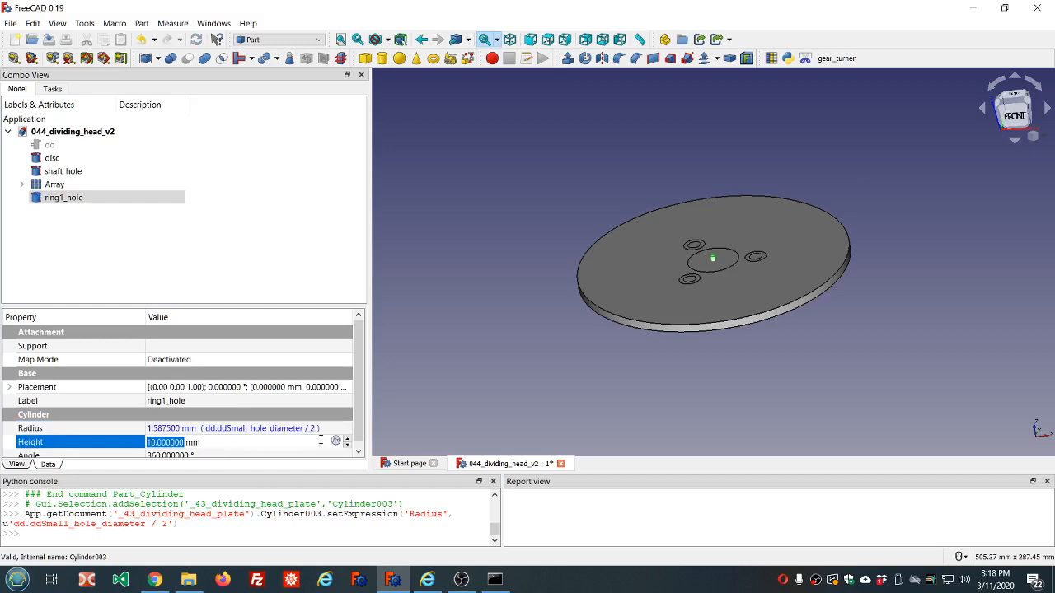
click(336, 442)
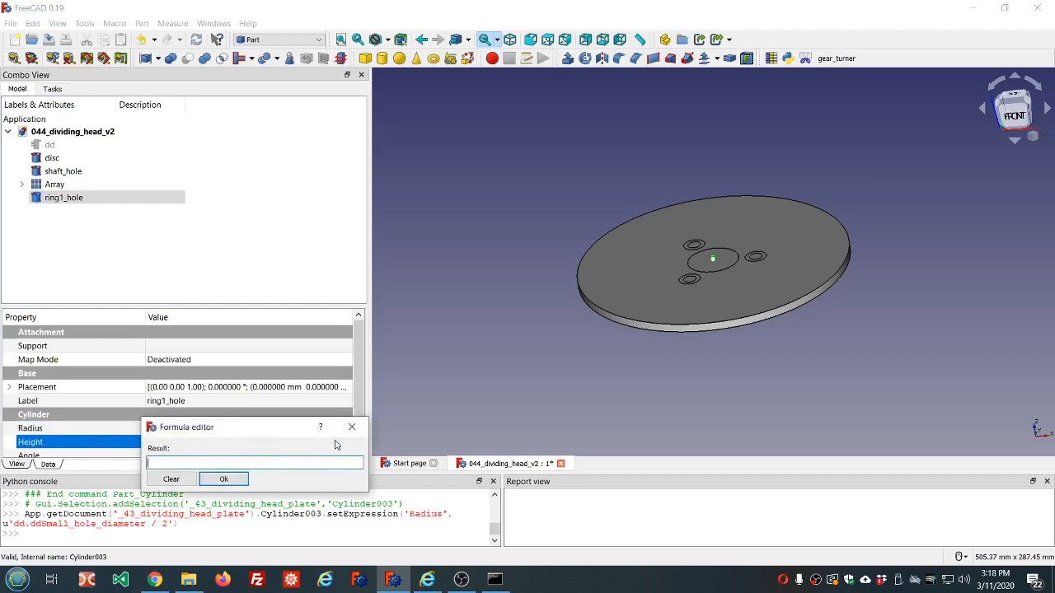
text(dd.dd)
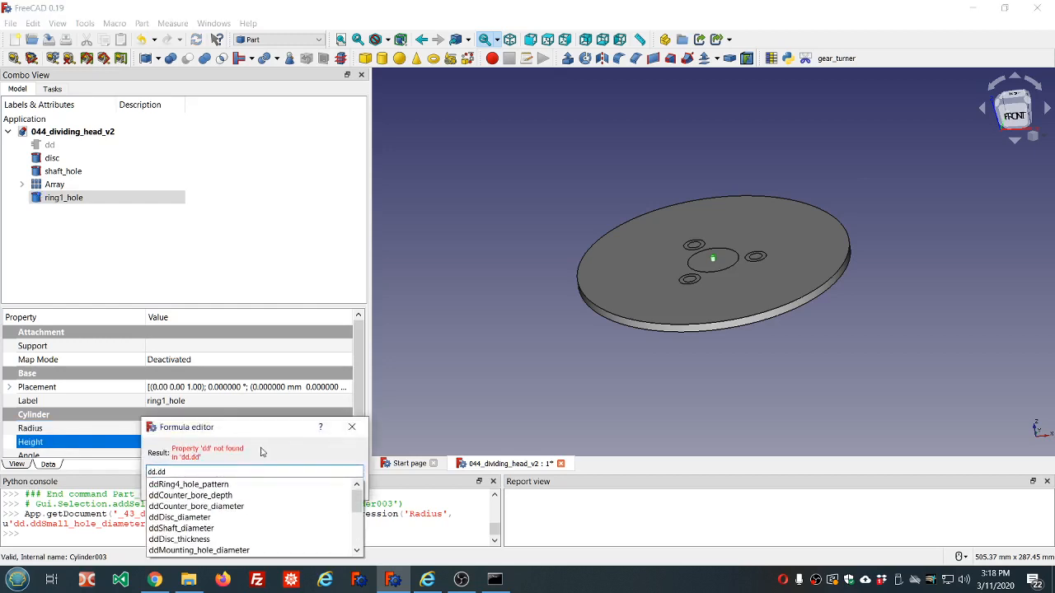
click(206, 538)
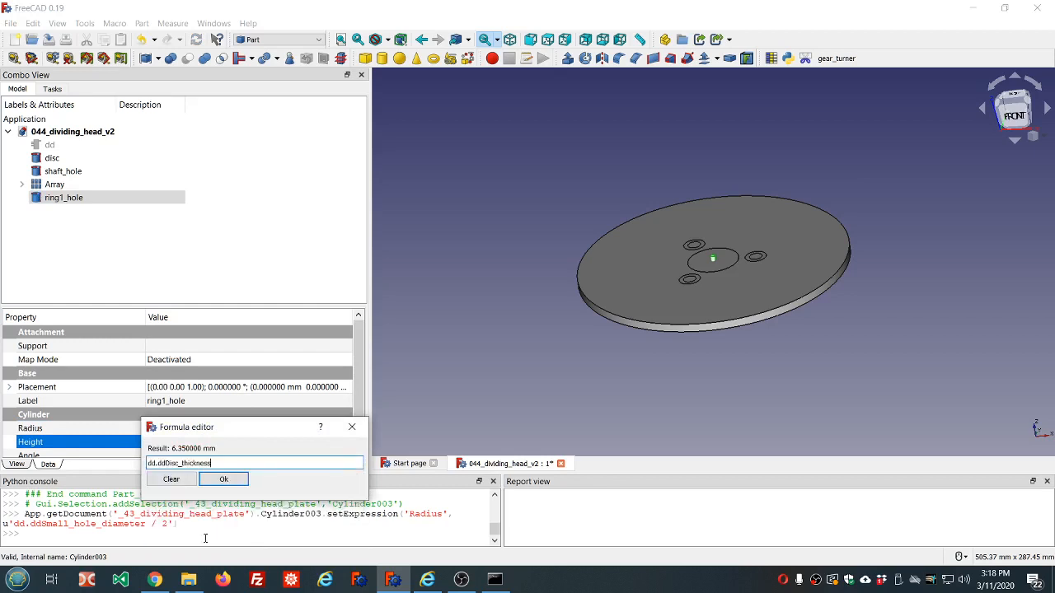
click(225, 481)
click(242, 261)
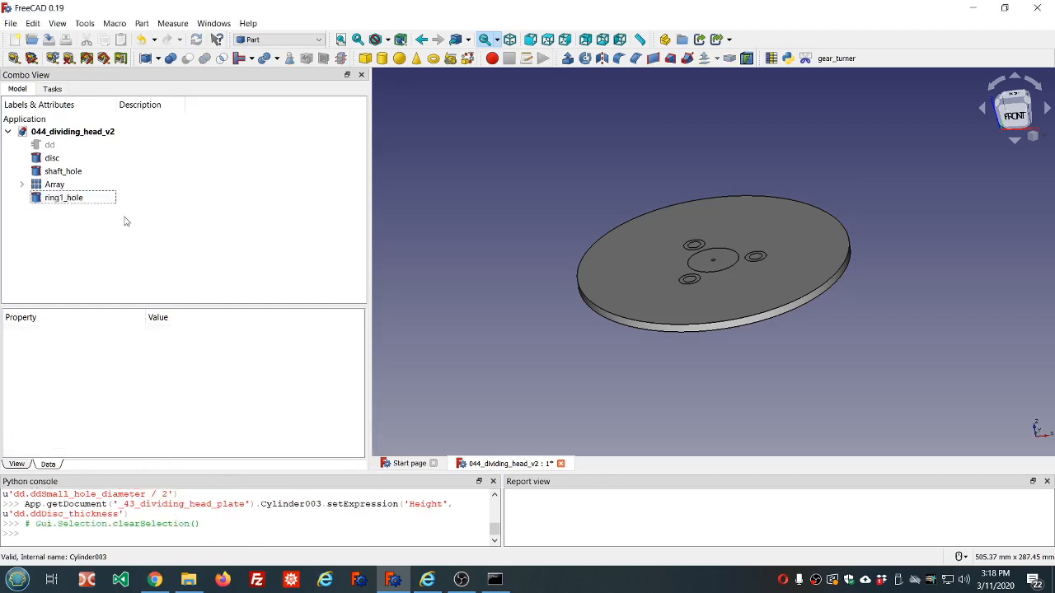
Step: Set the x position of ring1_hole's placement to the formula dd.ddRing1_radius
click(74, 198)
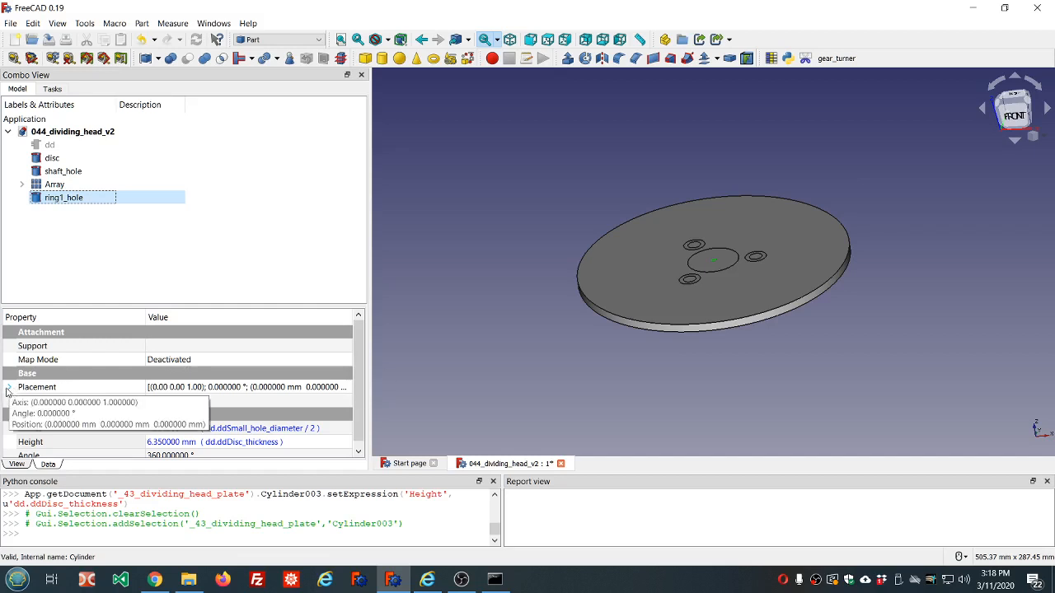
click(8, 387)
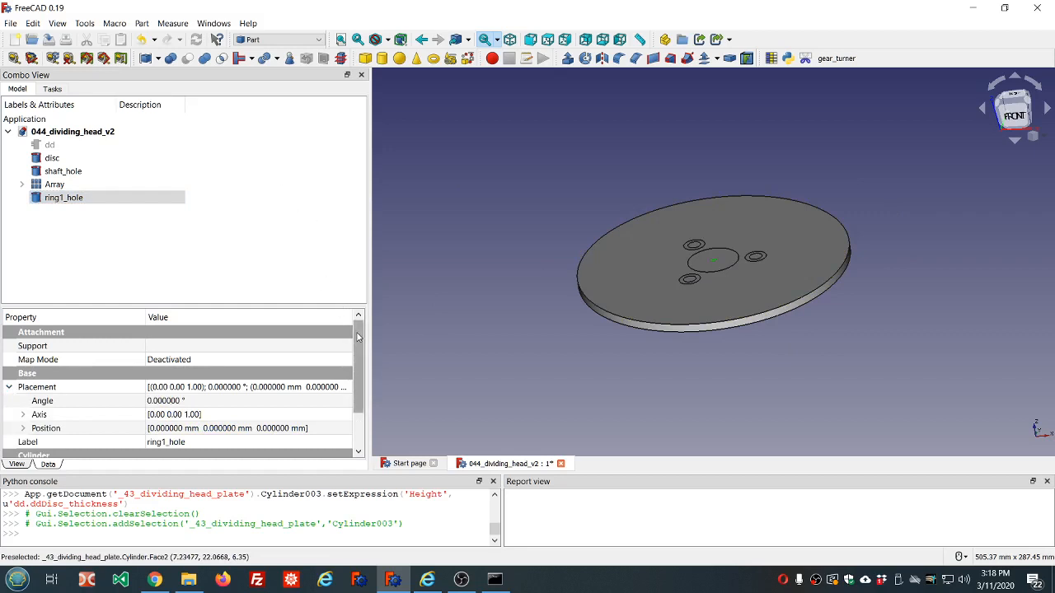
scroll(362, 373, down, 2)
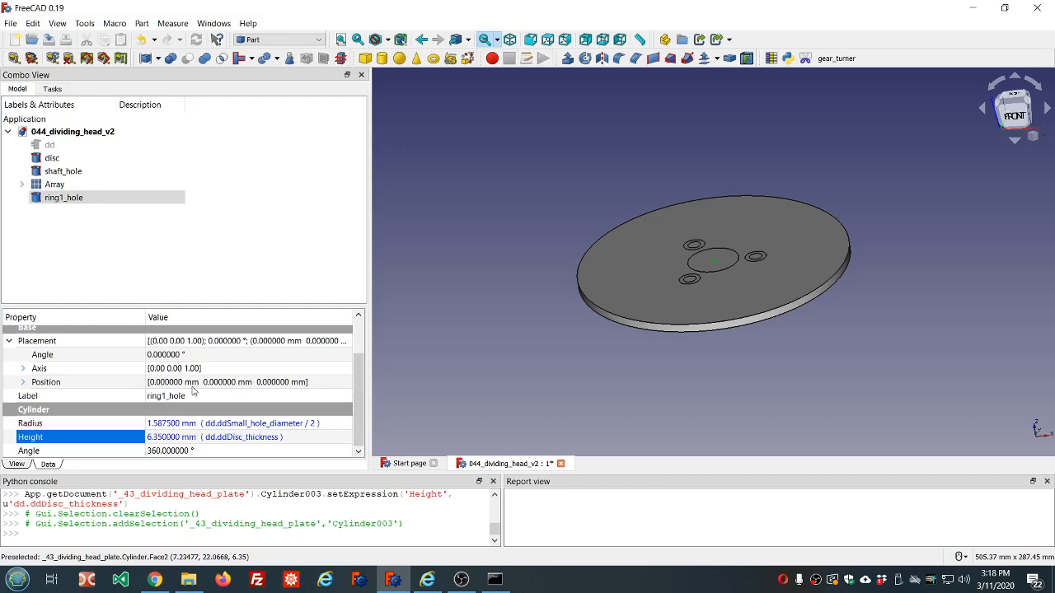
click(23, 383)
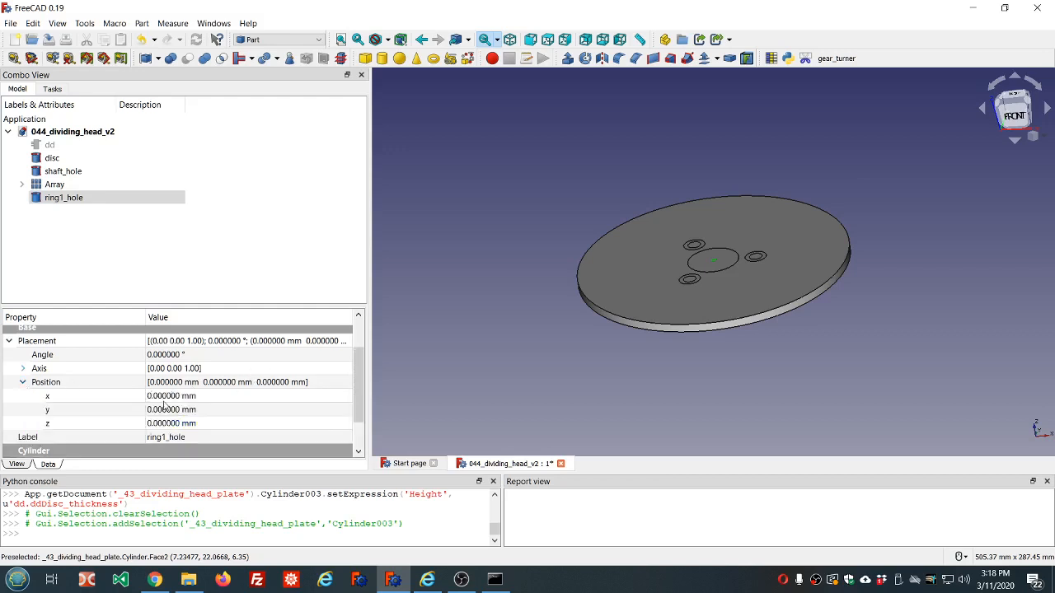
click(232, 396)
key(equal)
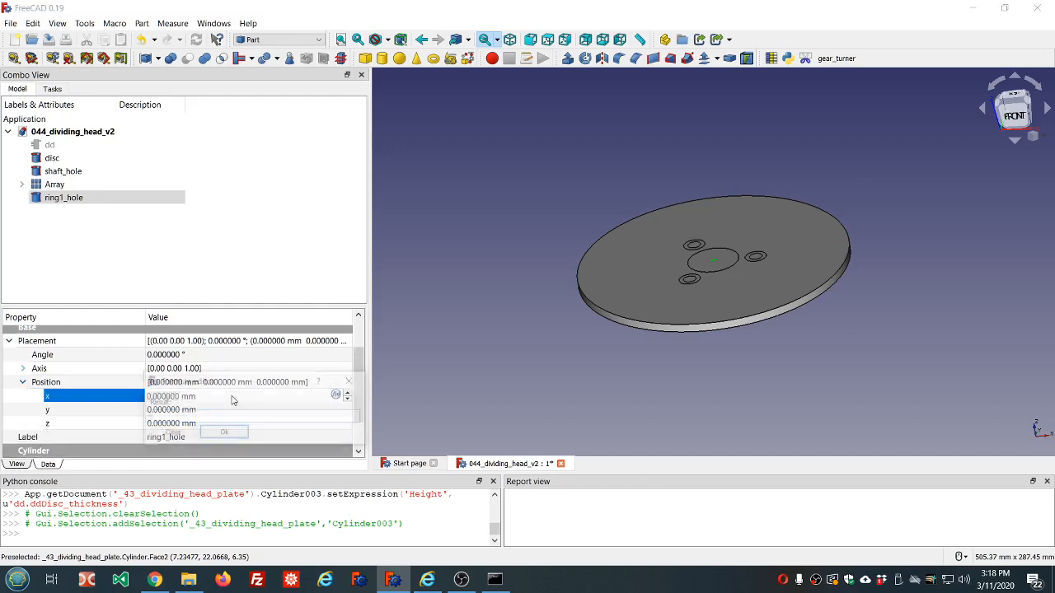
text(dd.dd)
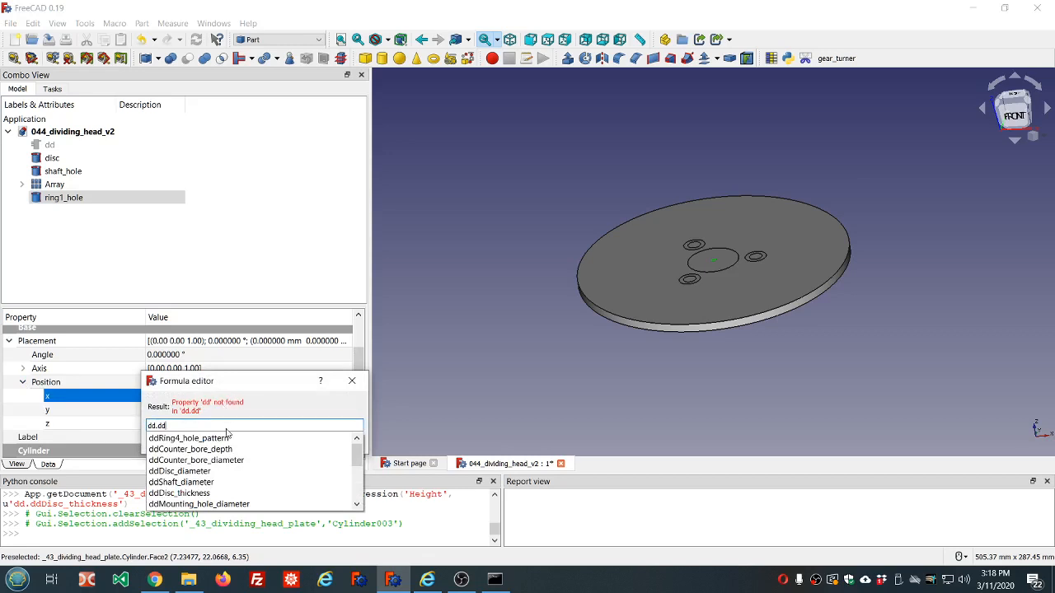
scroll(228, 454, down, 2)
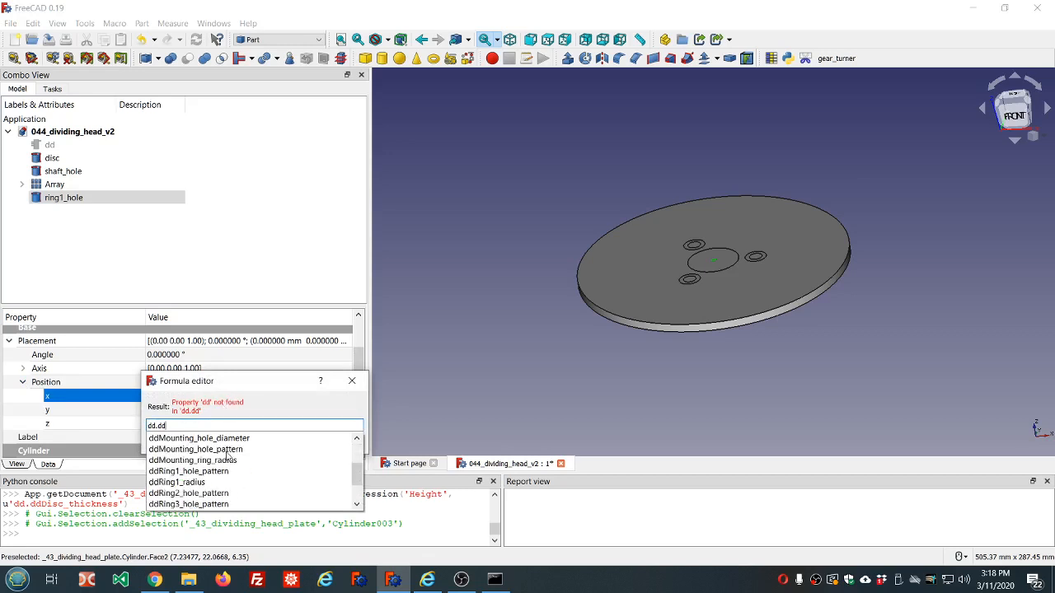
click(200, 485)
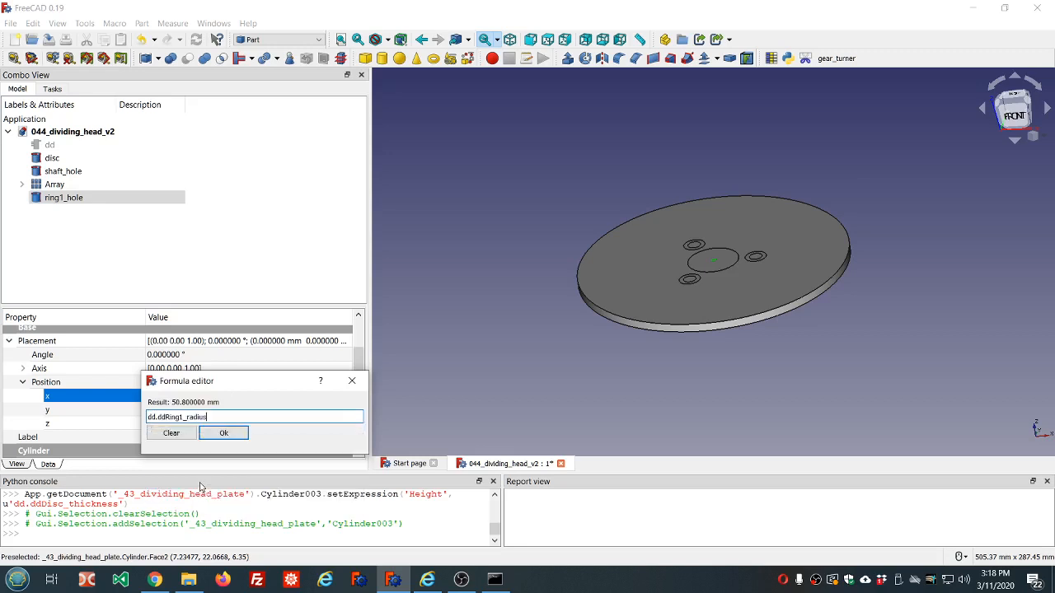
click(219, 433)
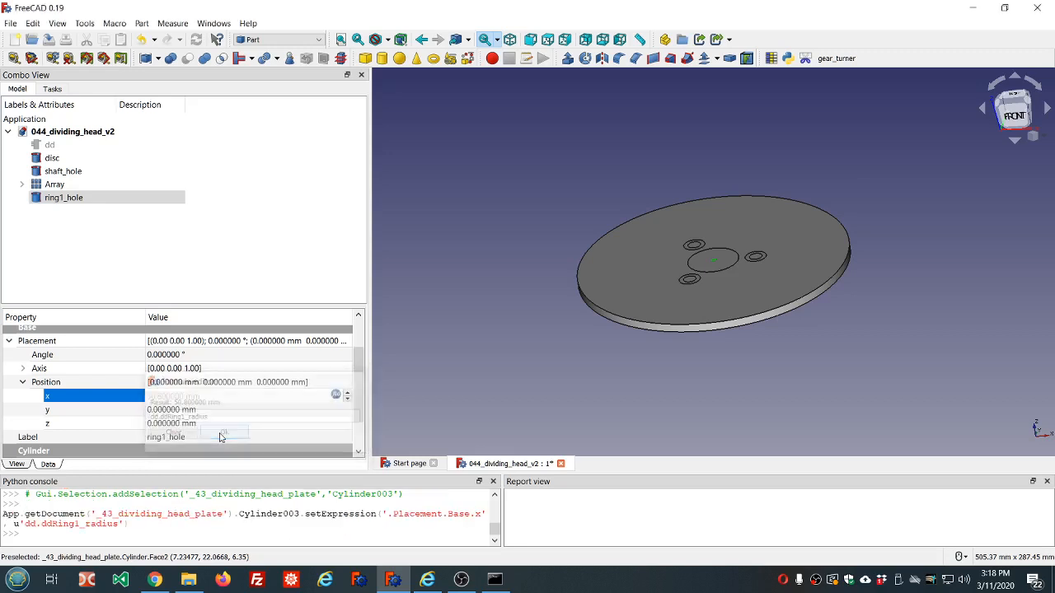
click(254, 230)
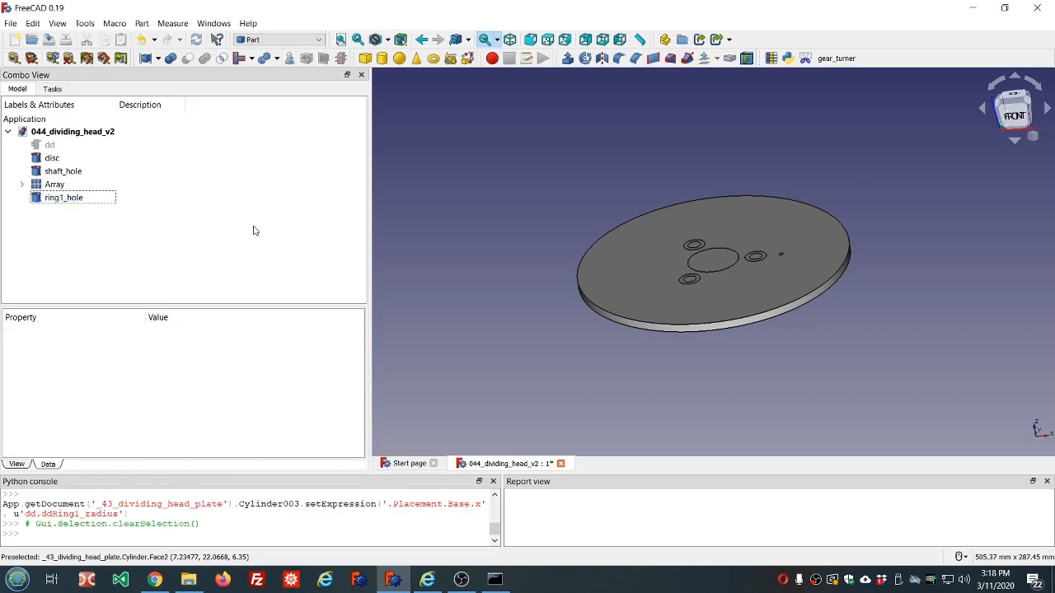
Step: Switch to the Draft workbench and create an array from the ring1_hole cylinder
click(62, 203)
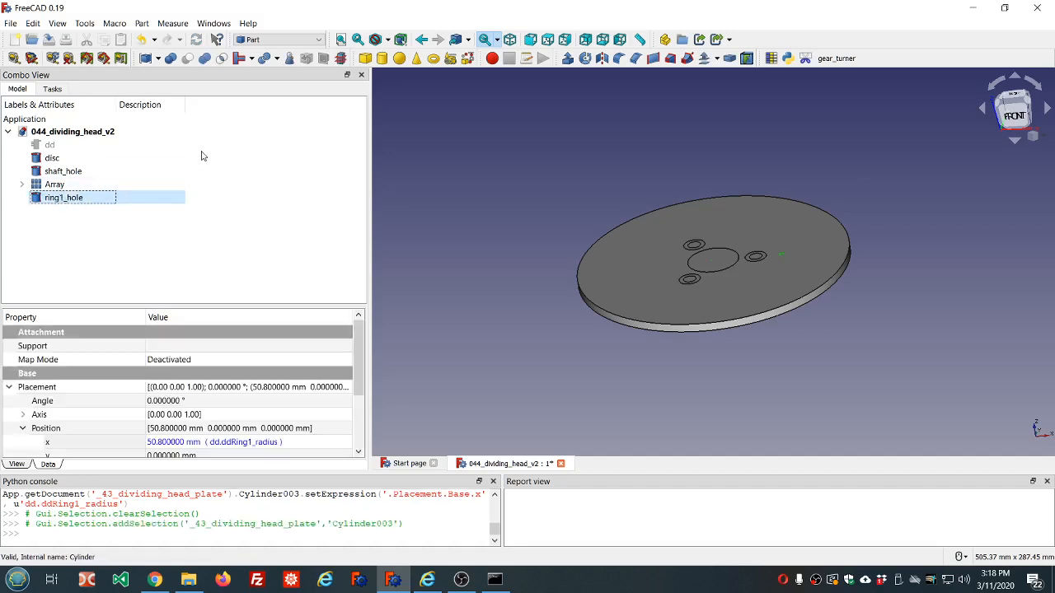
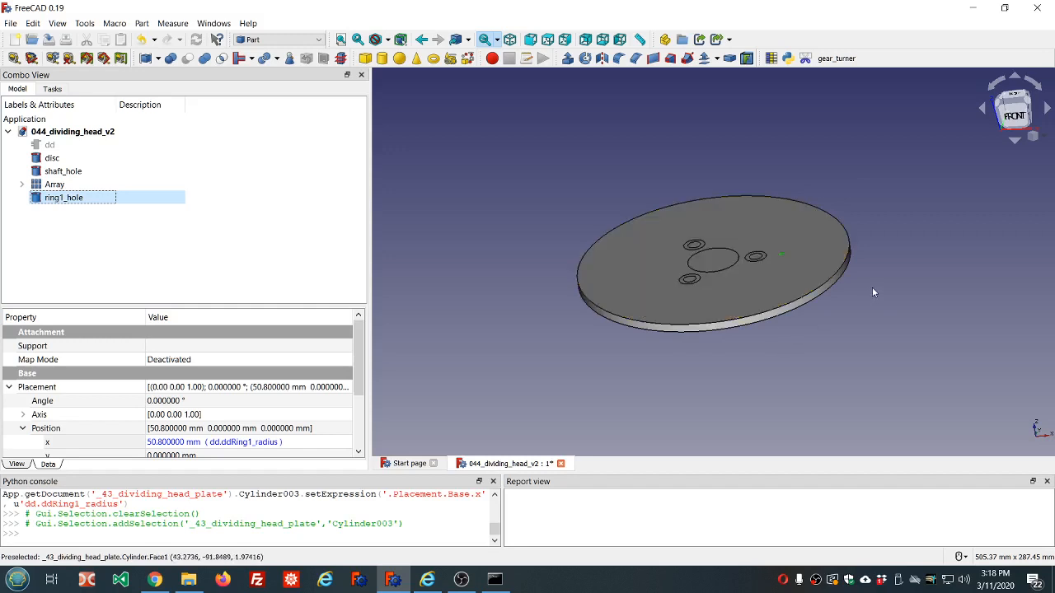
middle_drag(873, 292, 877, 310)
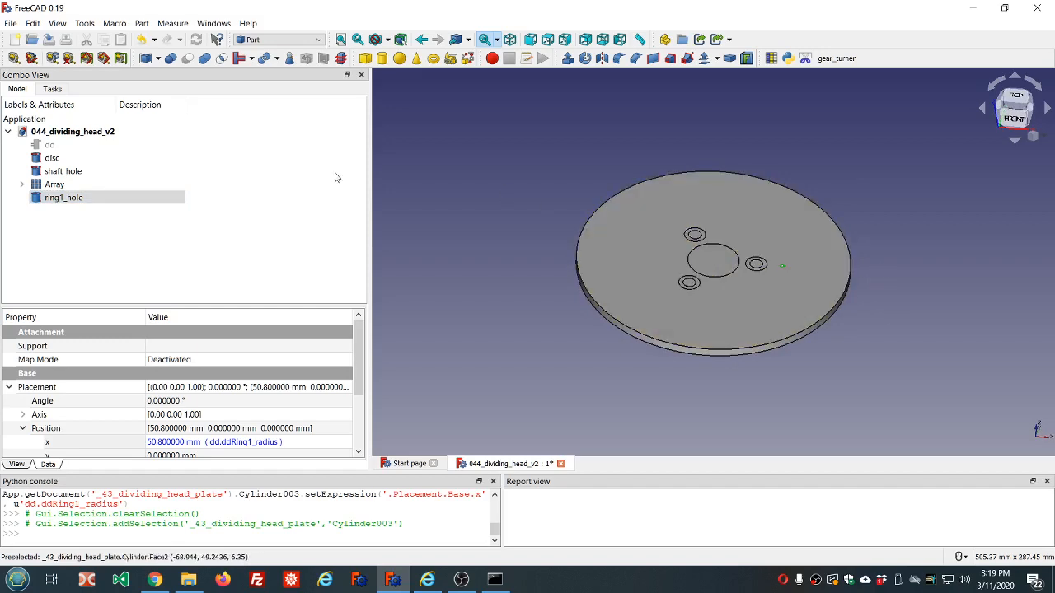
click(298, 40)
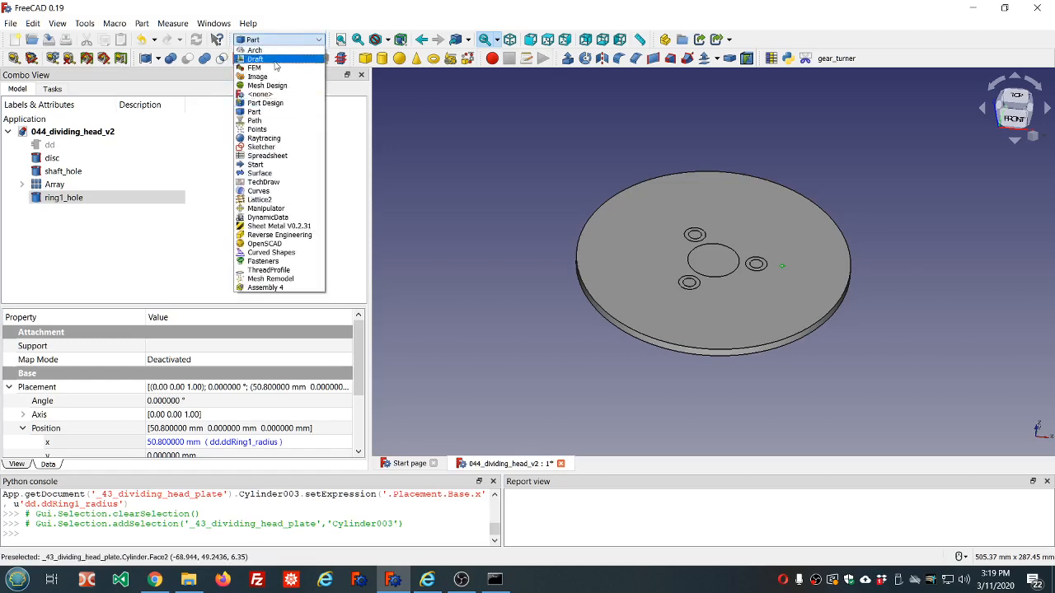
click(277, 64)
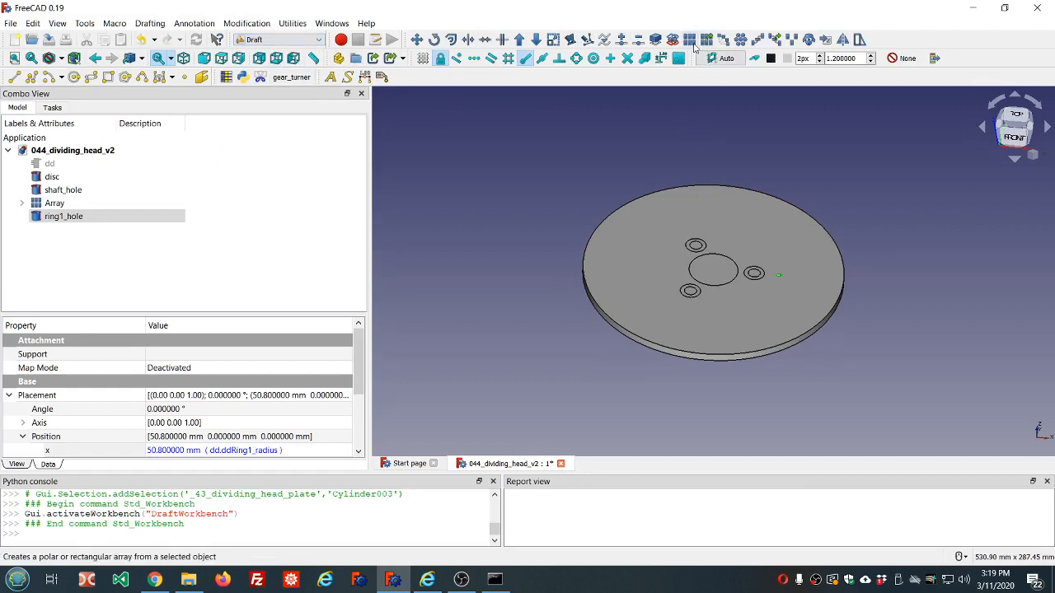
click(693, 43)
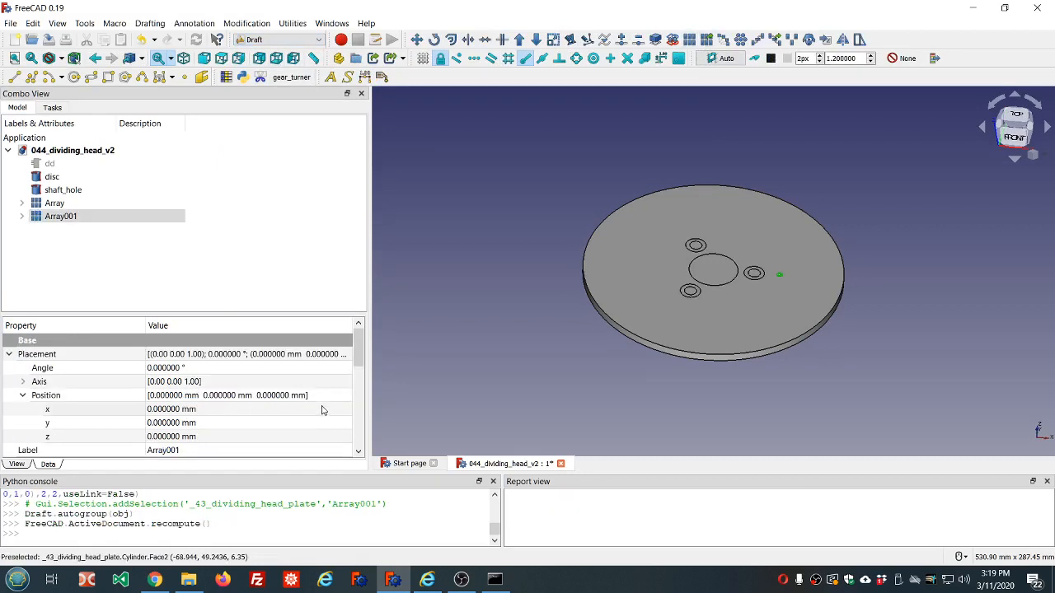
Step: Set the array type of the new ring1_hole array to polar
click(51, 218)
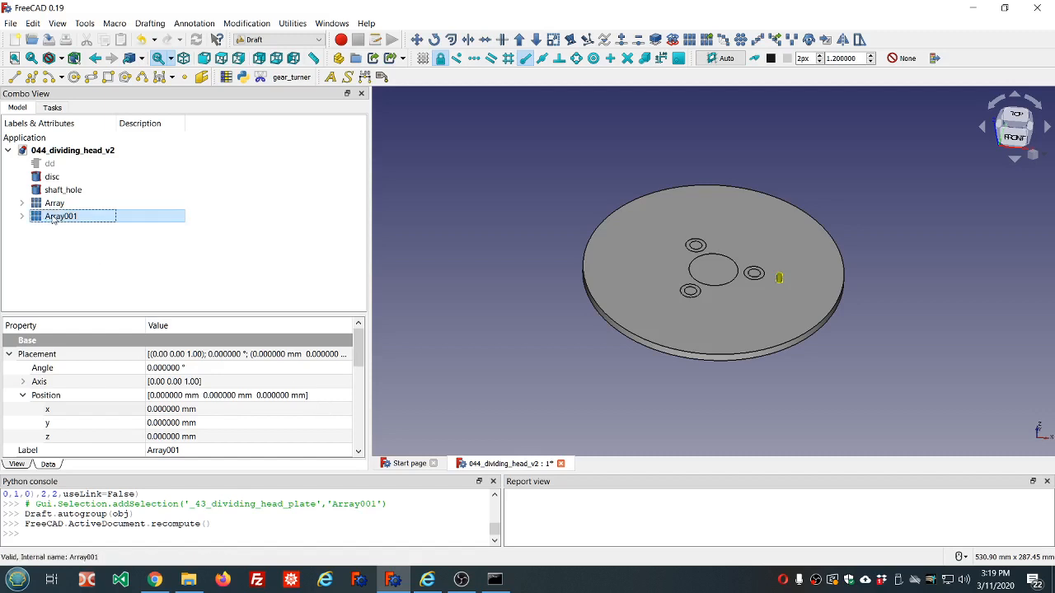
click(9, 354)
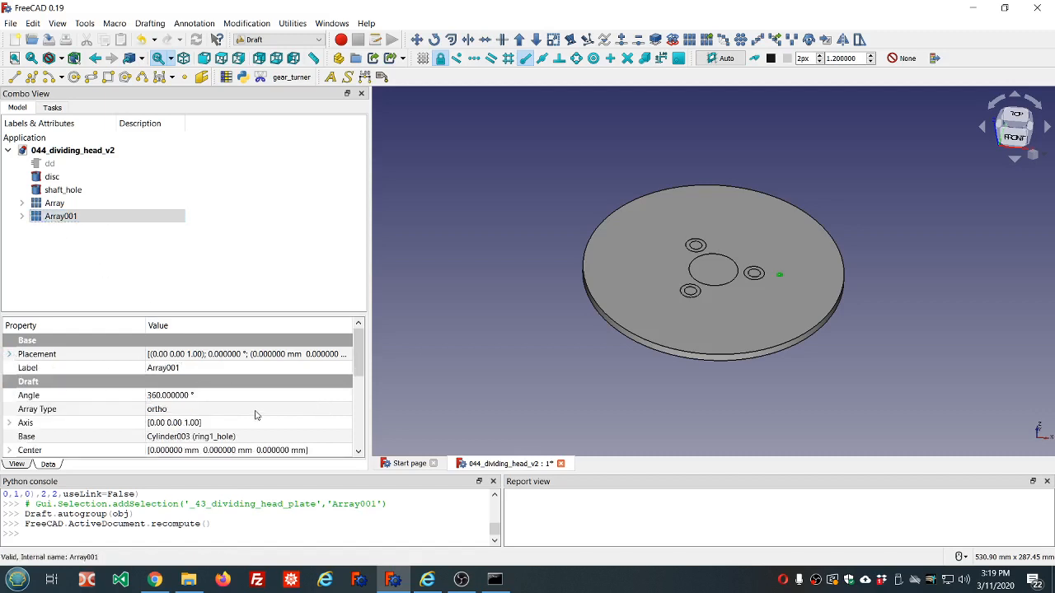
click(255, 409)
click(347, 410)
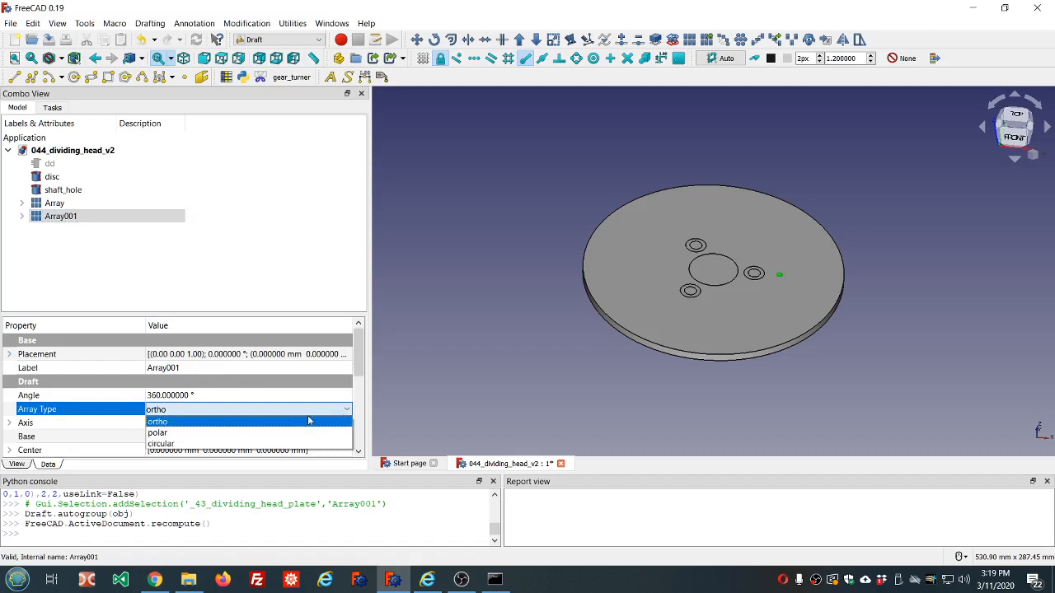
click(272, 433)
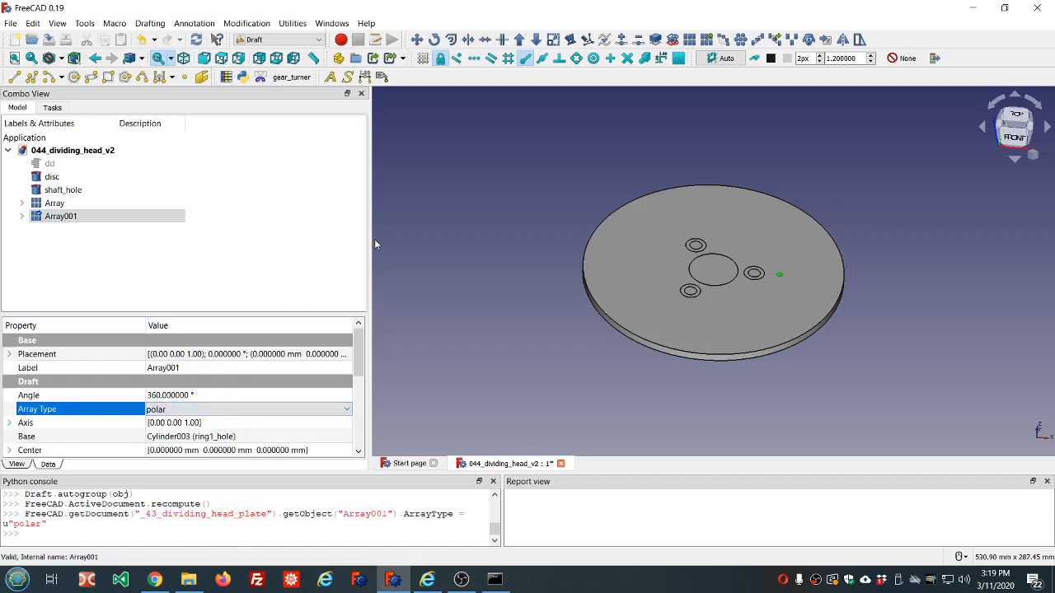
Step: Open the formula editor for the Number Polar property of the ring1_hole array
drag(359, 342, 360, 409)
click(192, 377)
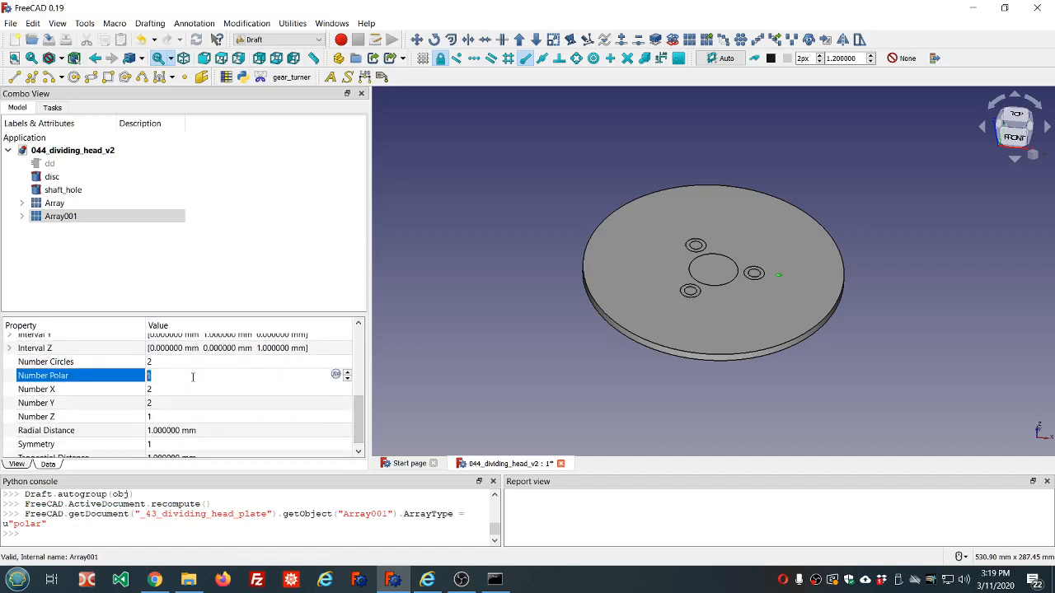
click(336, 375)
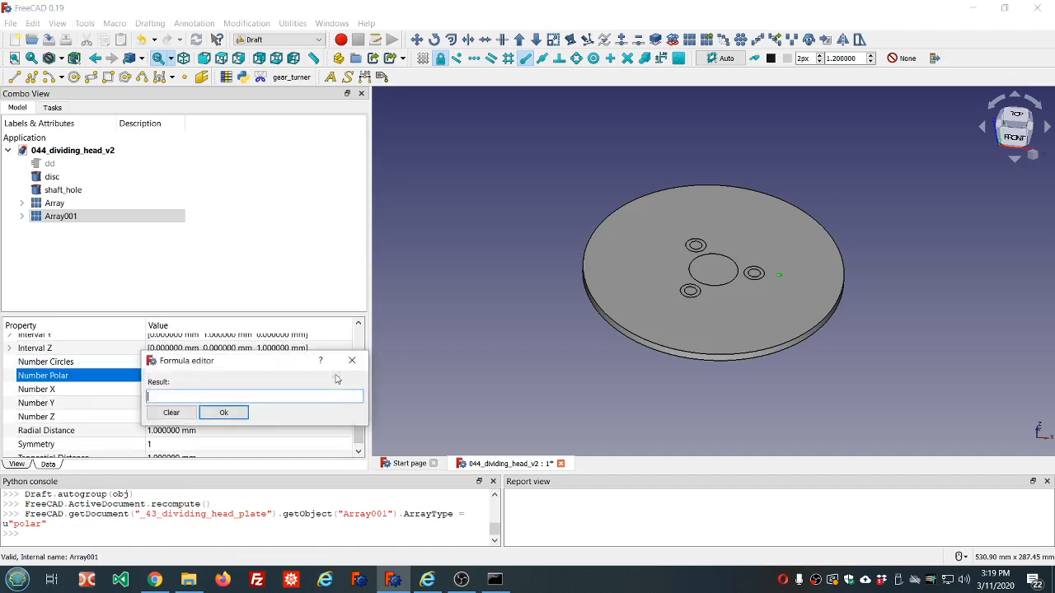
Step: Drive the ring 1 hole array's Number Polar with the expression dd.ddRing1_hole_pattern
text(dd.dd)
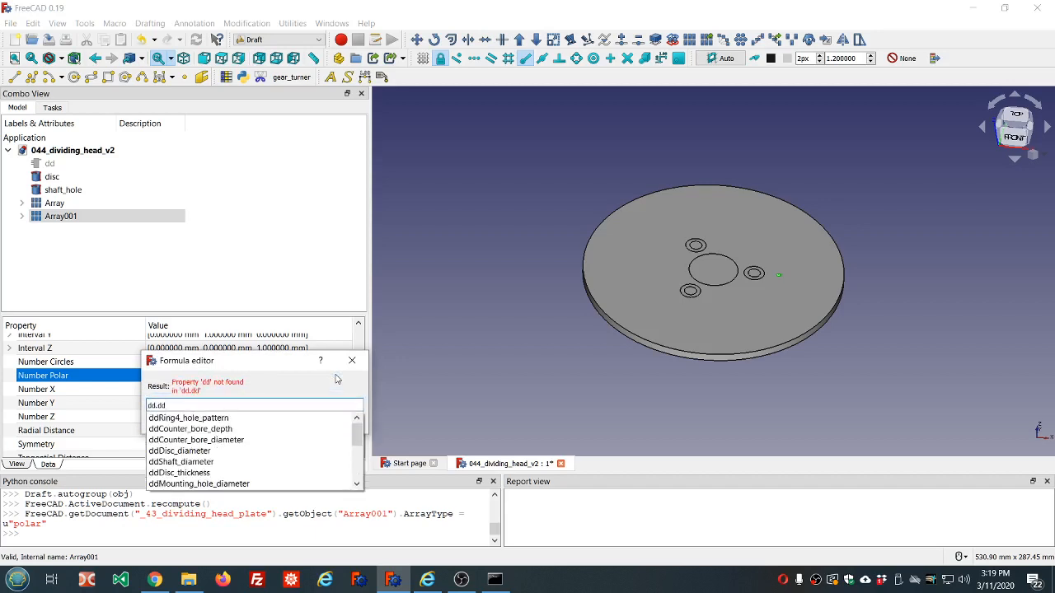
scroll(249, 441, down, 1)
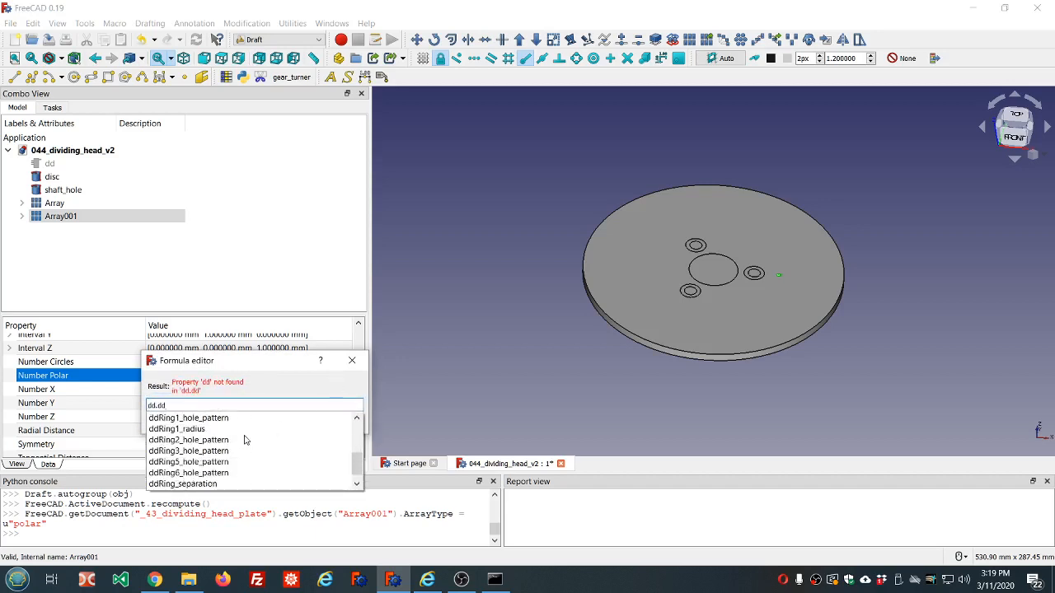
click(223, 420)
click(222, 413)
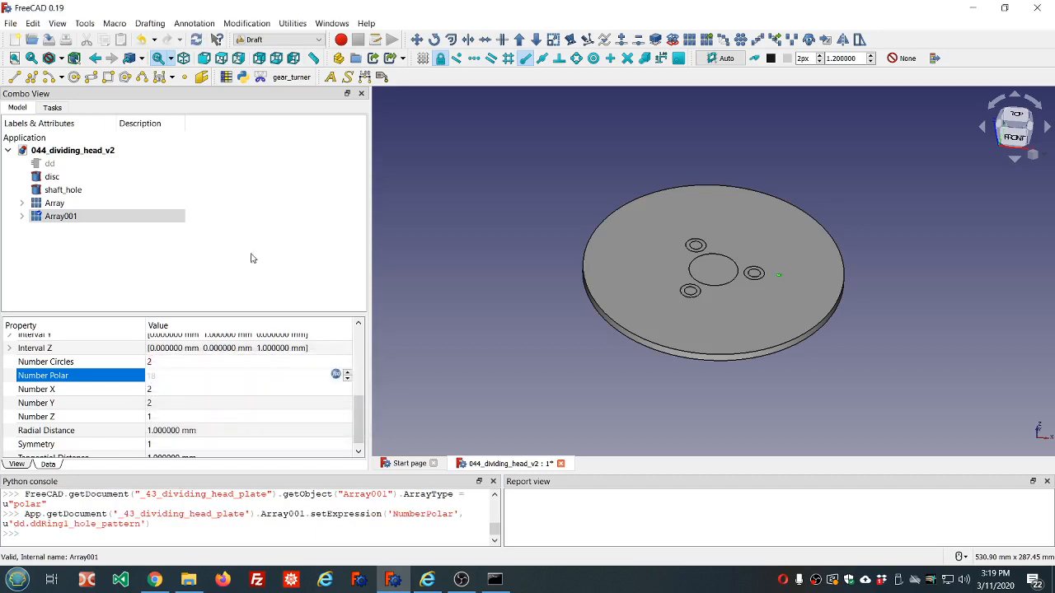
click(252, 255)
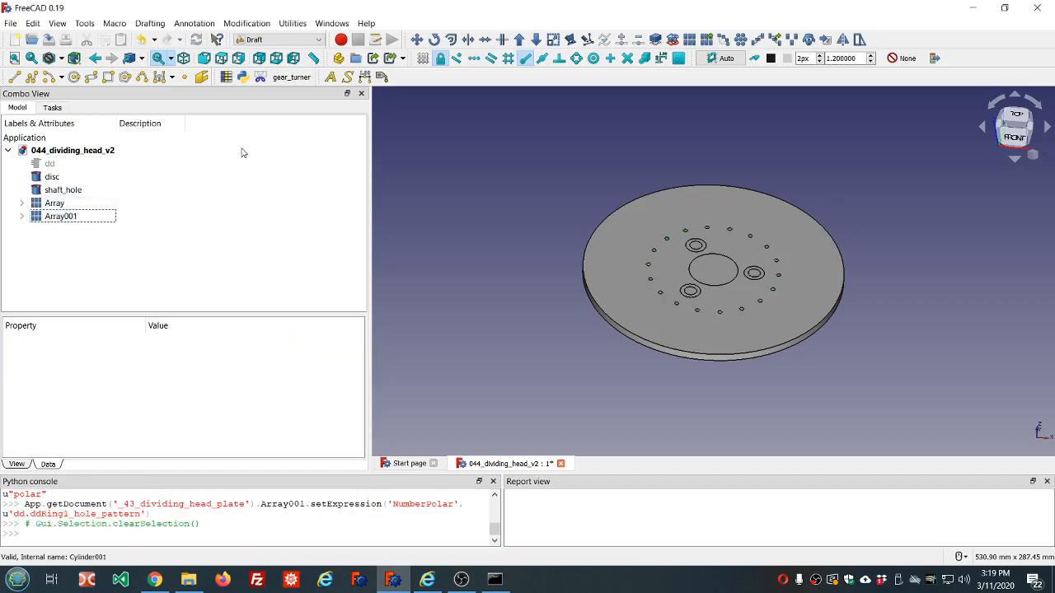
Step: Switch to the Part workbench and rename the counterbored mounting hole array as mounting_hole_array
click(321, 42)
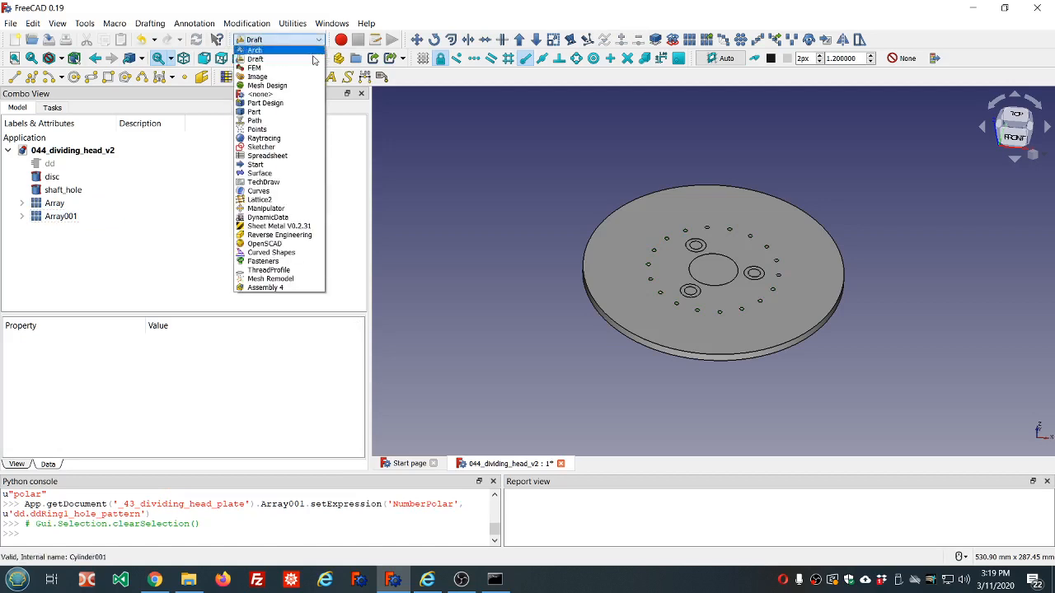
click(290, 116)
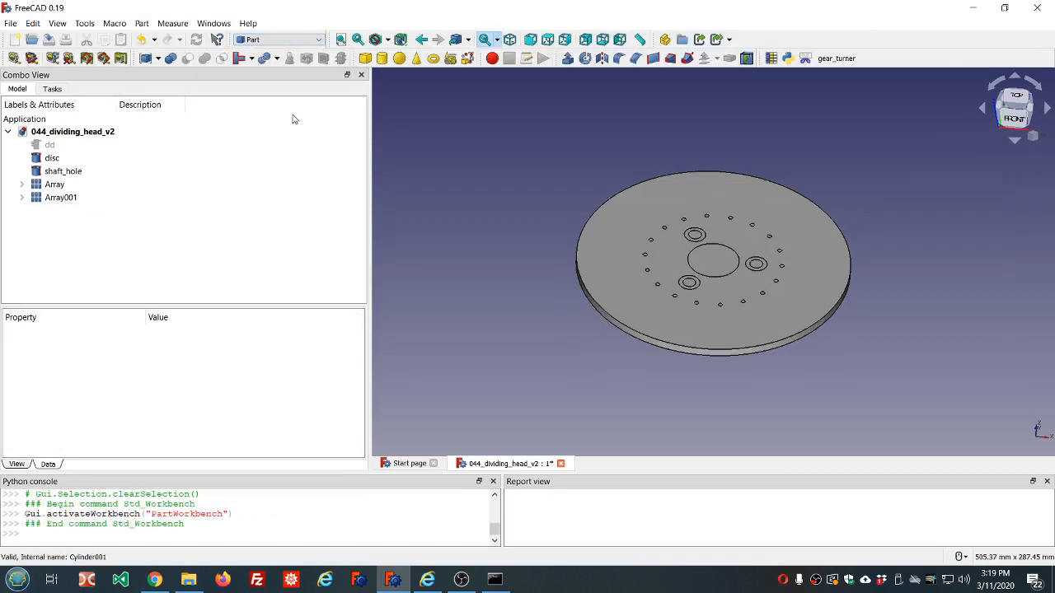
click(22, 198)
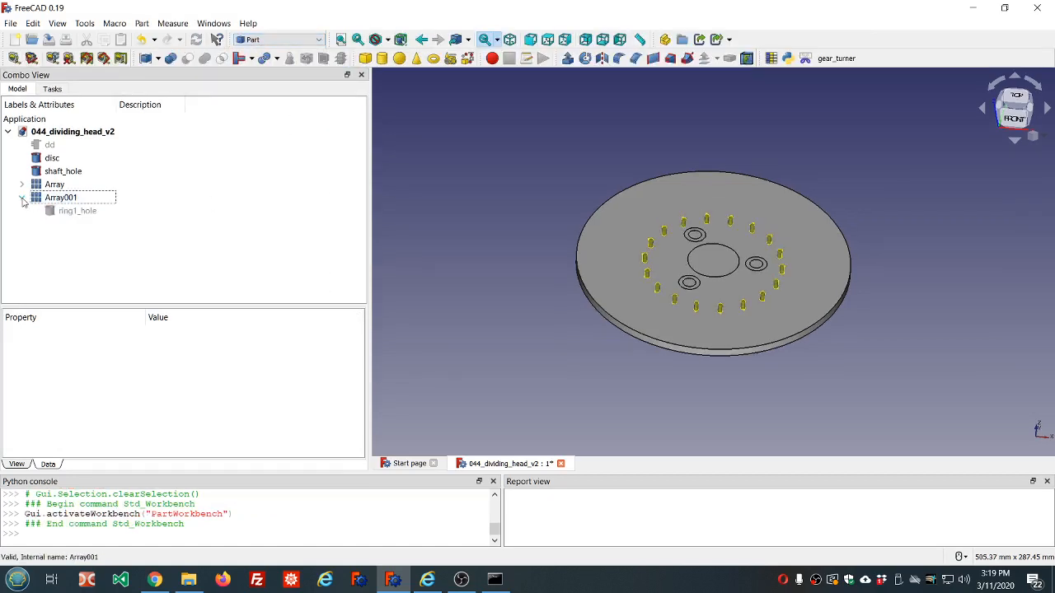
click(65, 186)
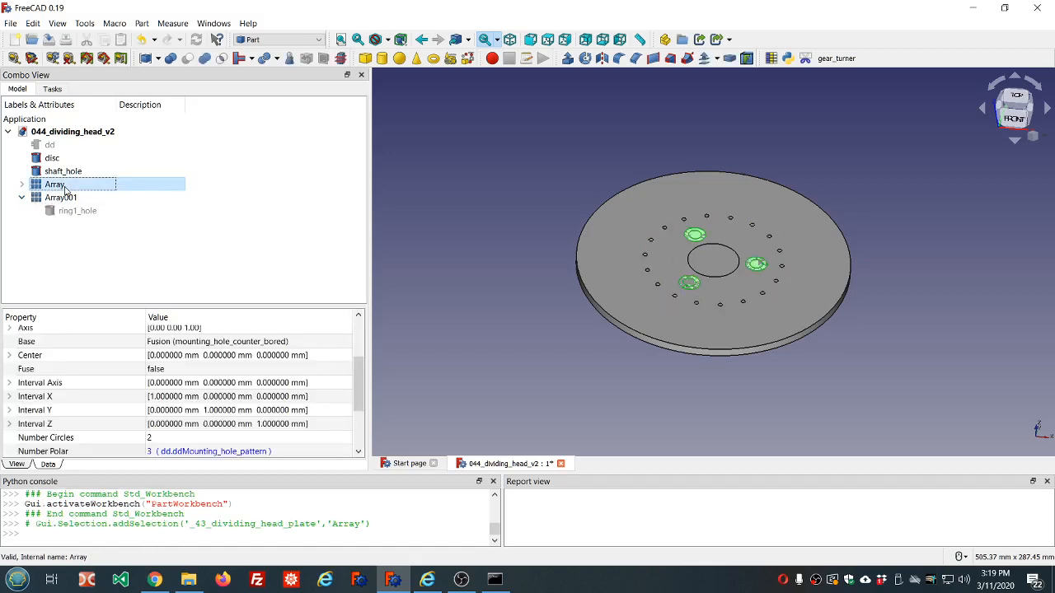
click(65, 187)
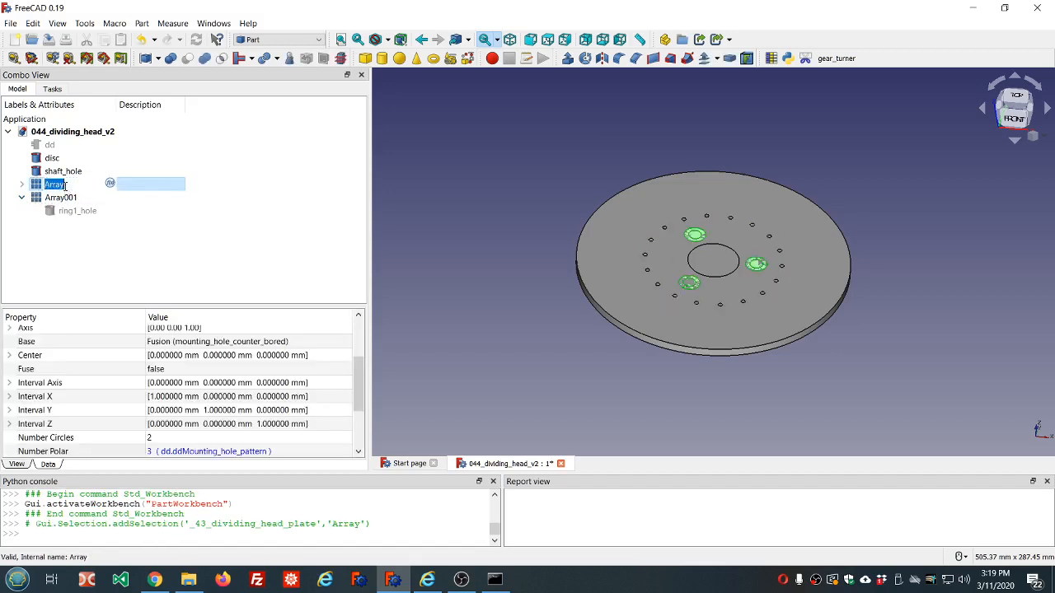
text(mounting_hol)
text(e_array)
key(Return)
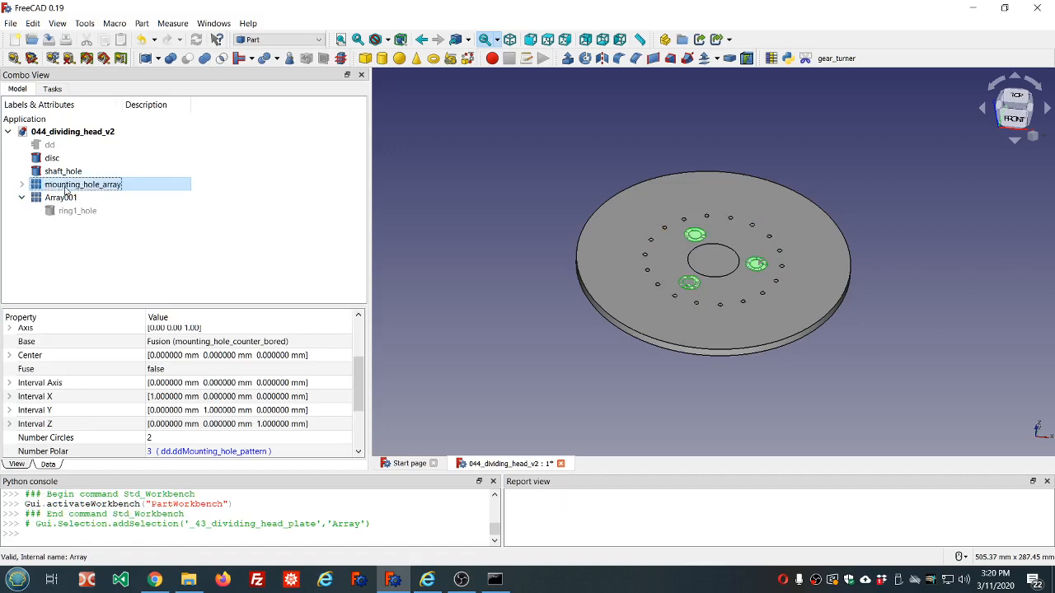
Step: Create a default cylinder at the disc's centre and rename it ring2_hole
click(56, 198)
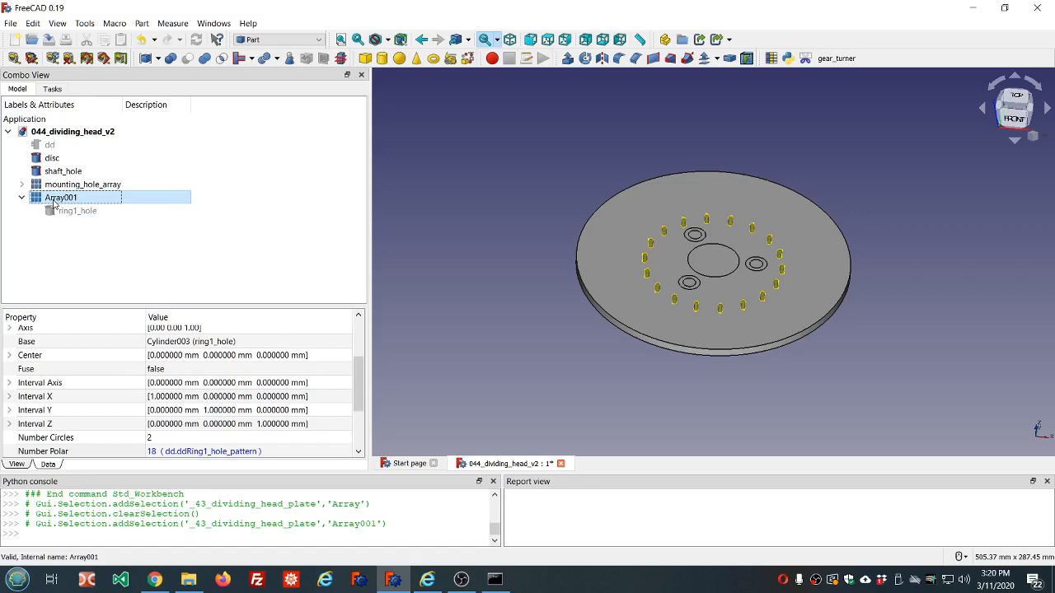
click(60, 235)
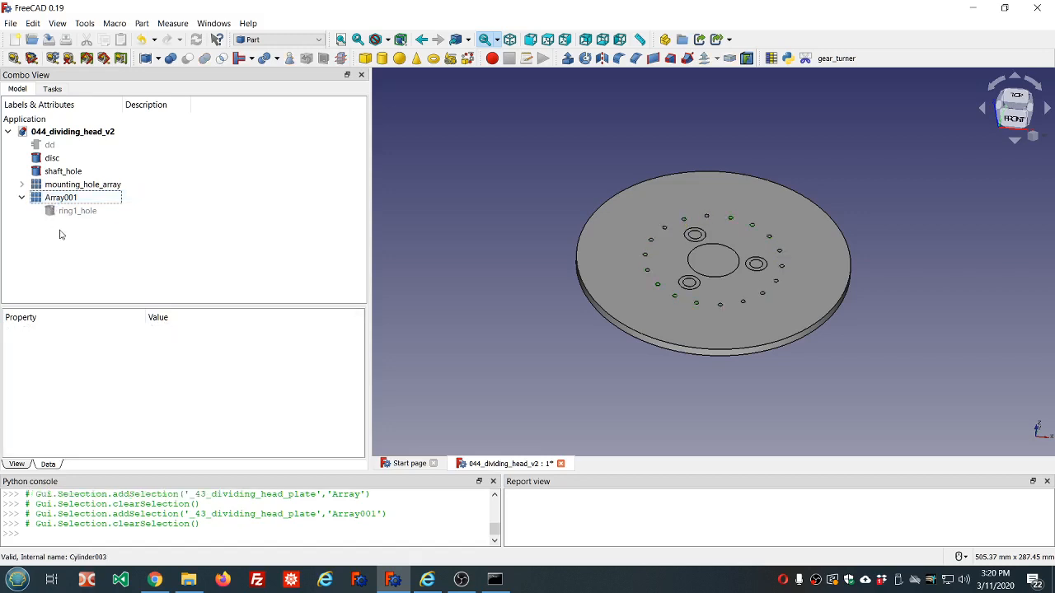
click(381, 57)
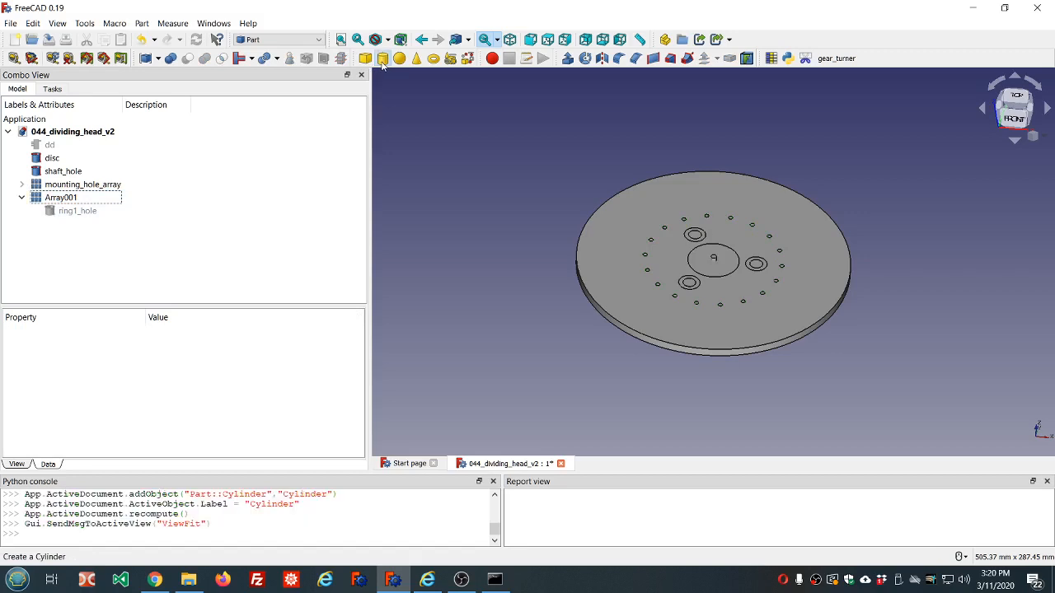
click(66, 226)
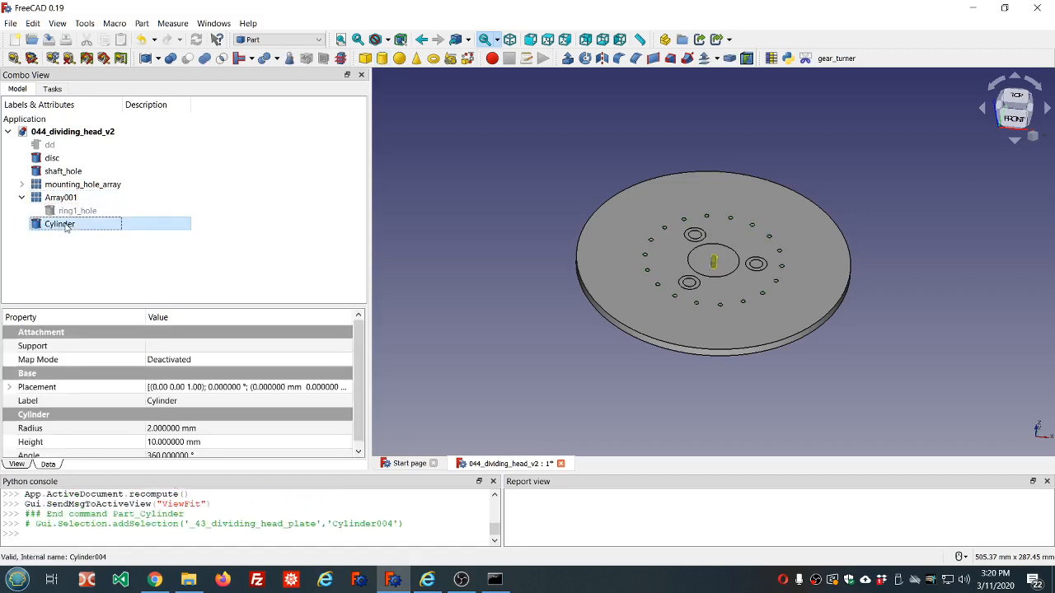
click(116, 223)
text(ring_)
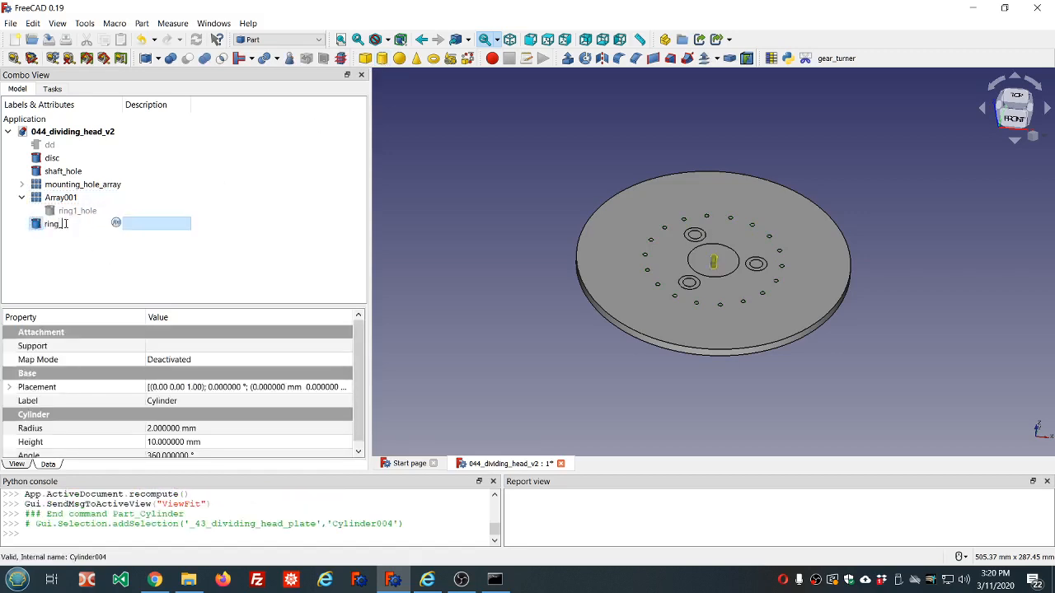
key(BackSpace)
text(2_hole)
key(Return)
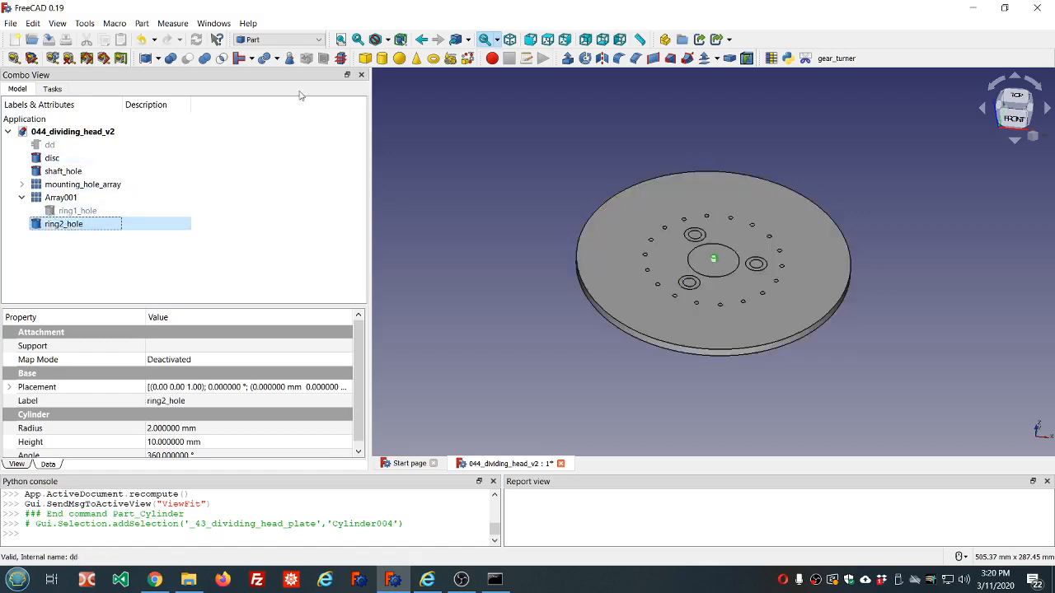
Step: Add four more default cylinders for the remaining ring holes
click(381, 59)
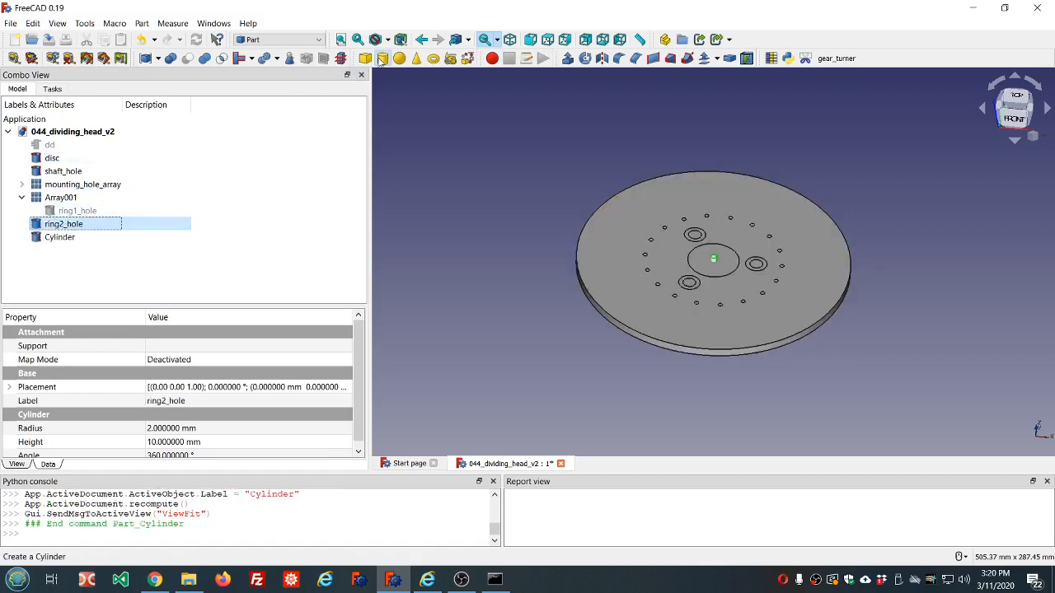
click(381, 58)
click(381, 58)
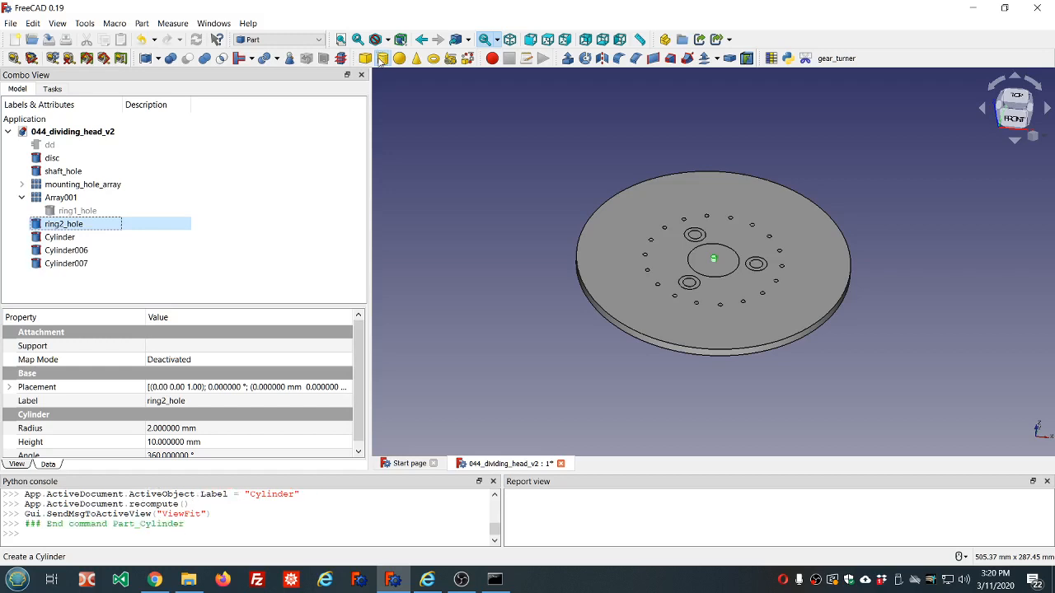
click(381, 59)
Step: Rename the first of the four new cylinders as ring2_hole001
click(117, 236)
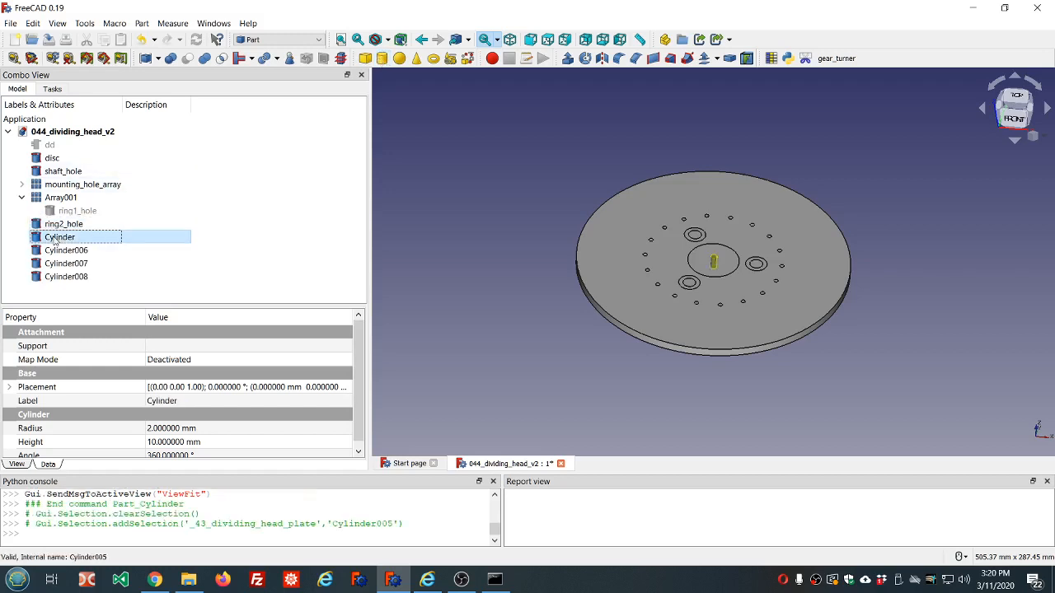
click(117, 236)
text(ring2_)
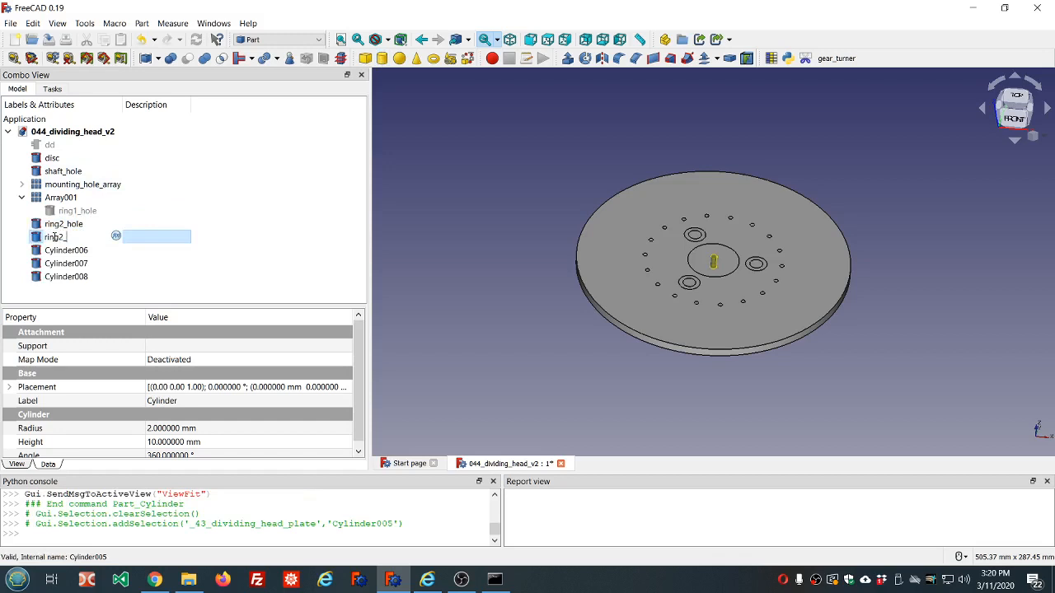
text(hole001)
key(Return)
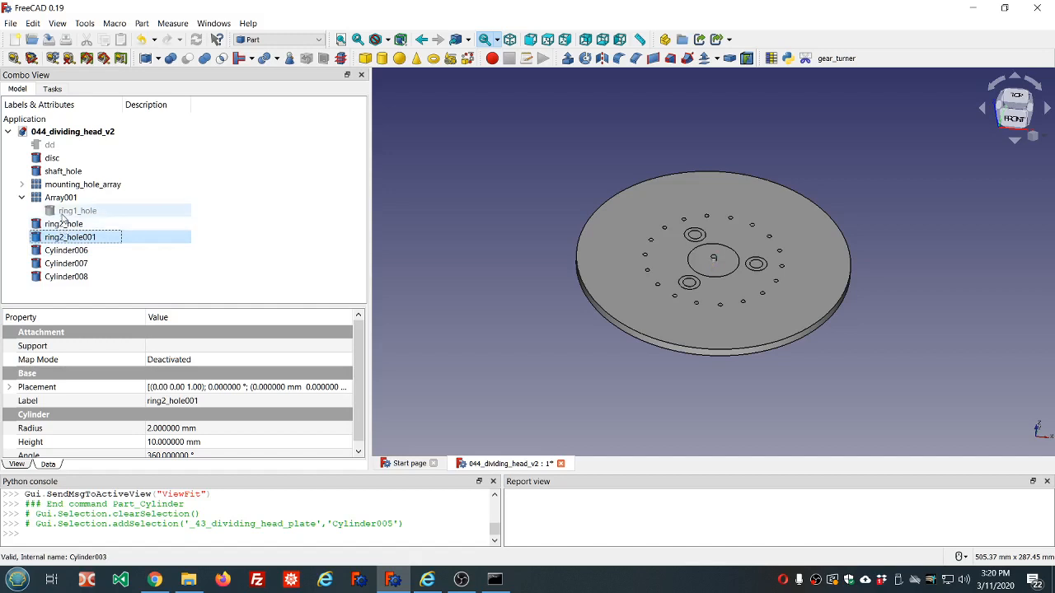
Step: Rename the cylinder directly after ring2_hole as ring3_hole
click(69, 213)
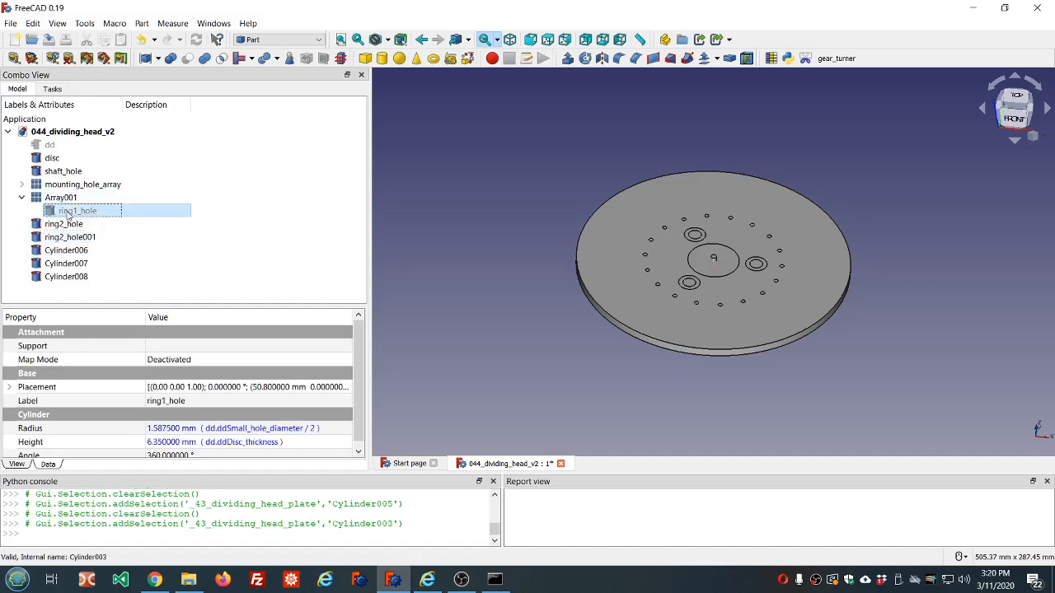
click(64, 236)
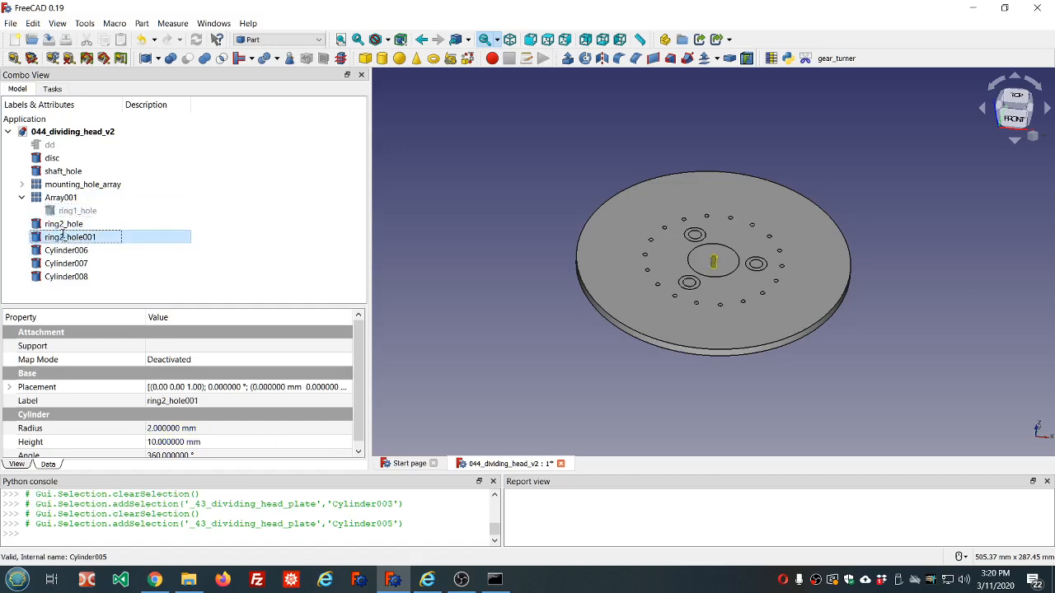
text(ring3_hole)
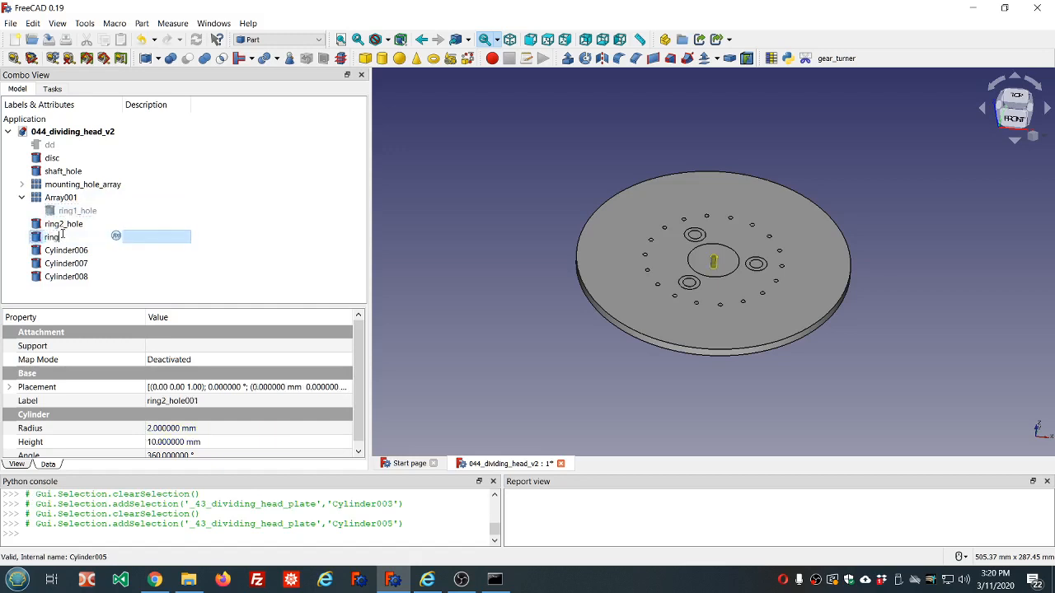
key(Return)
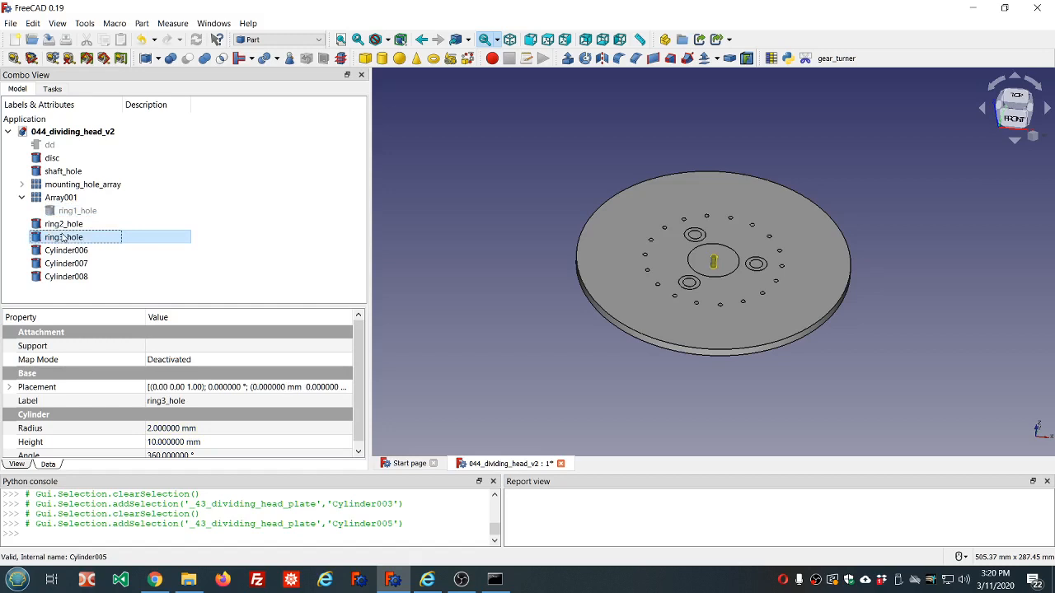
Step: Rename Cylinder006 as ring4_hole
click(66, 251)
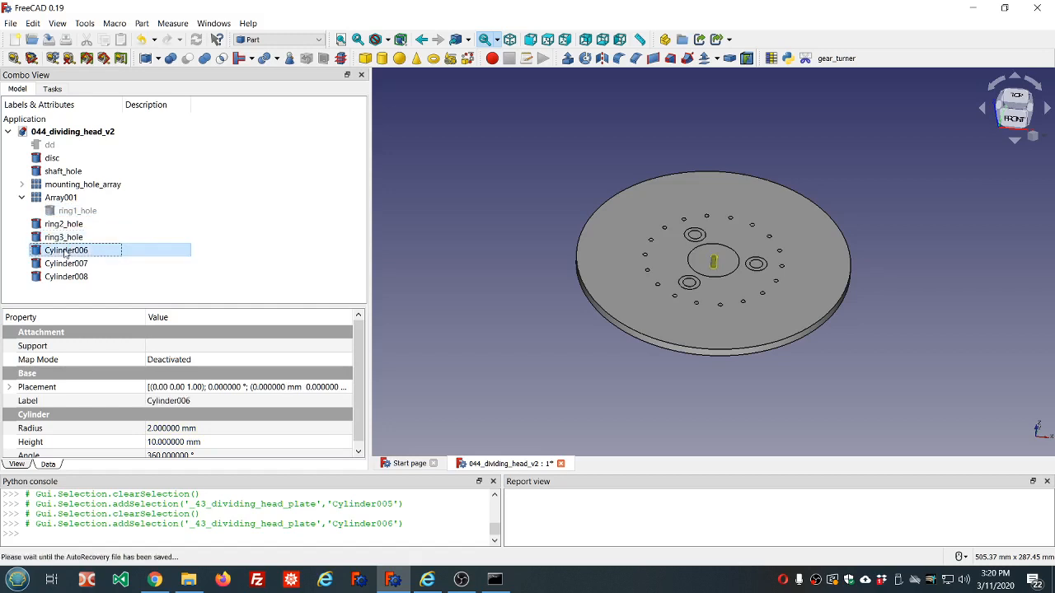
click(66, 251)
text(ring4)
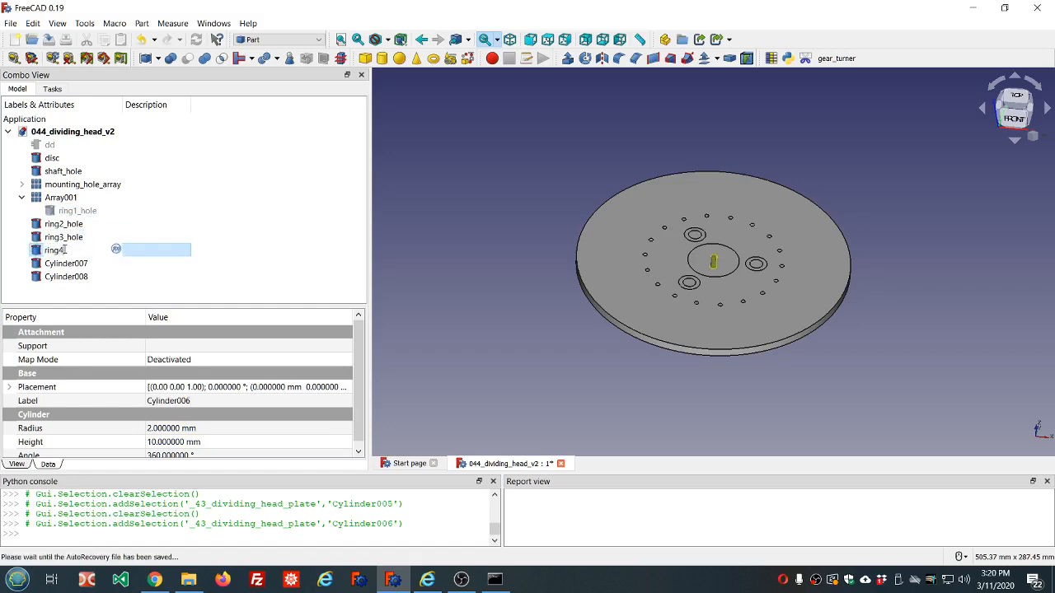
text(_hole)
key(Return)
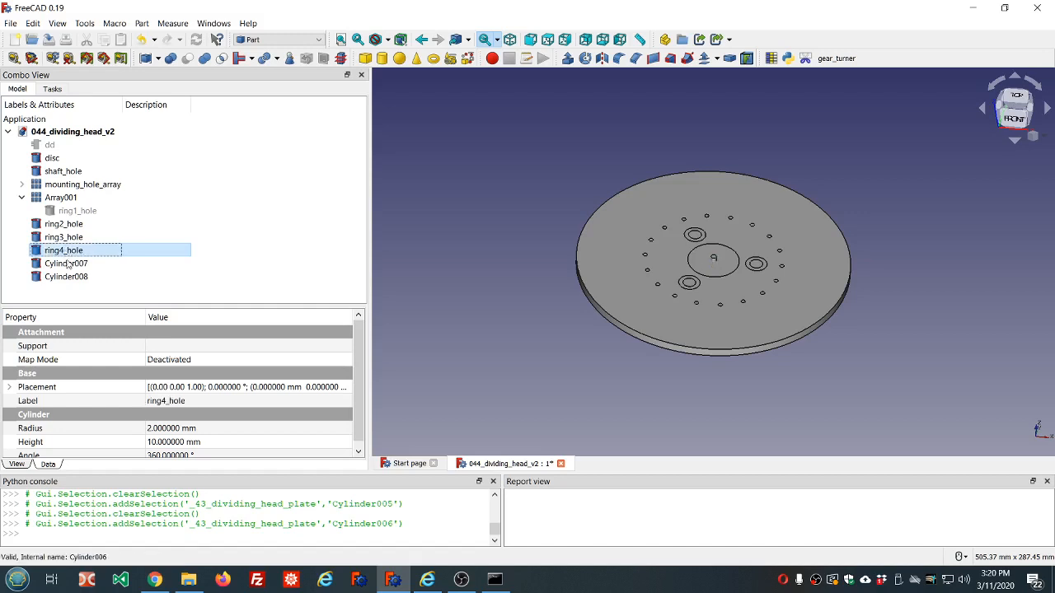
Step: Rename Cylinder007 as ring5_hole
click(63, 264)
key(2)
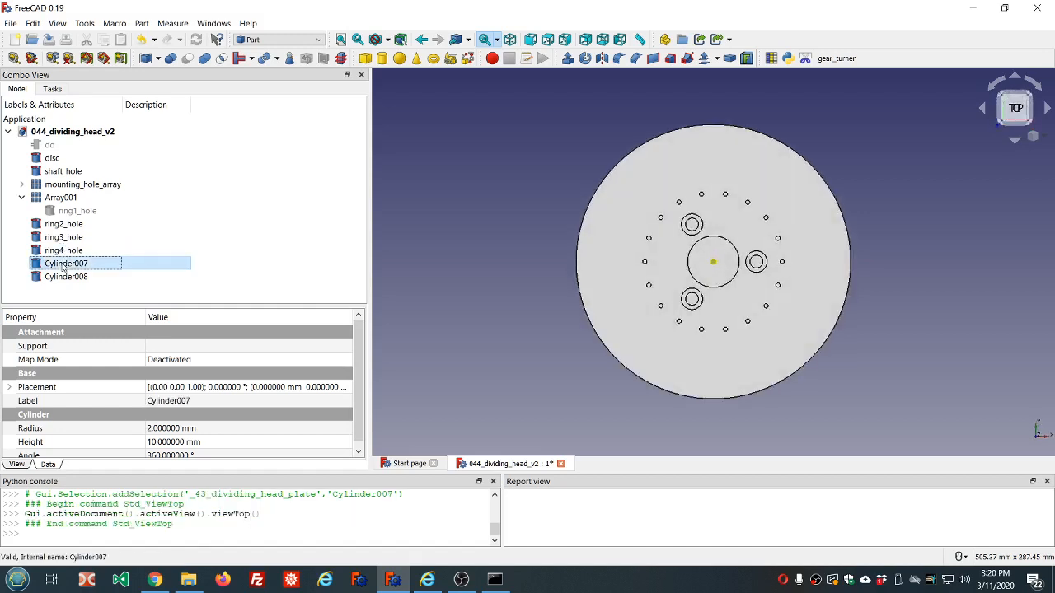
click(60, 250)
click(58, 267)
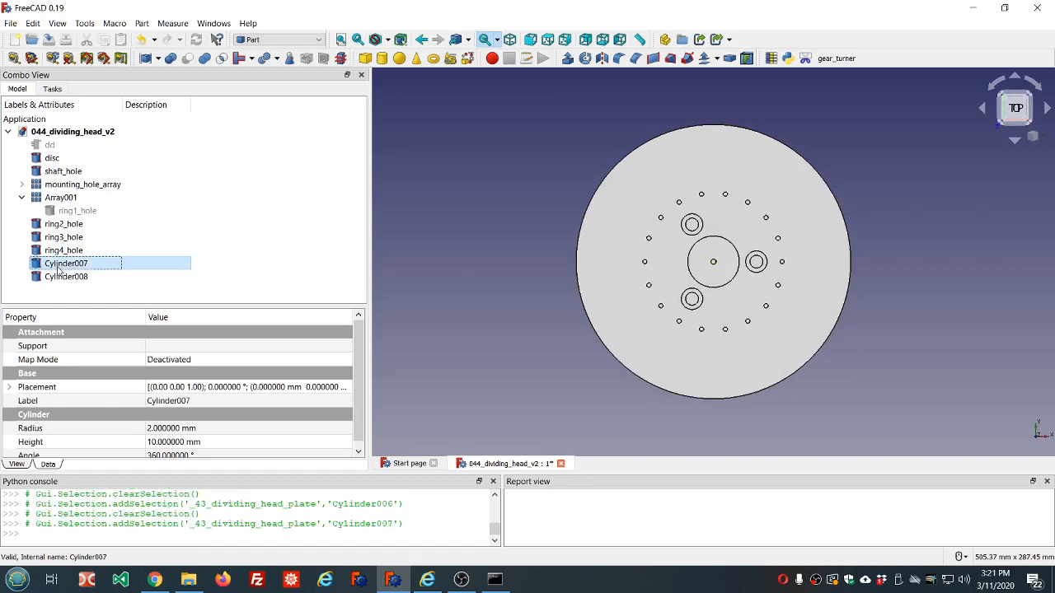
click(58, 267)
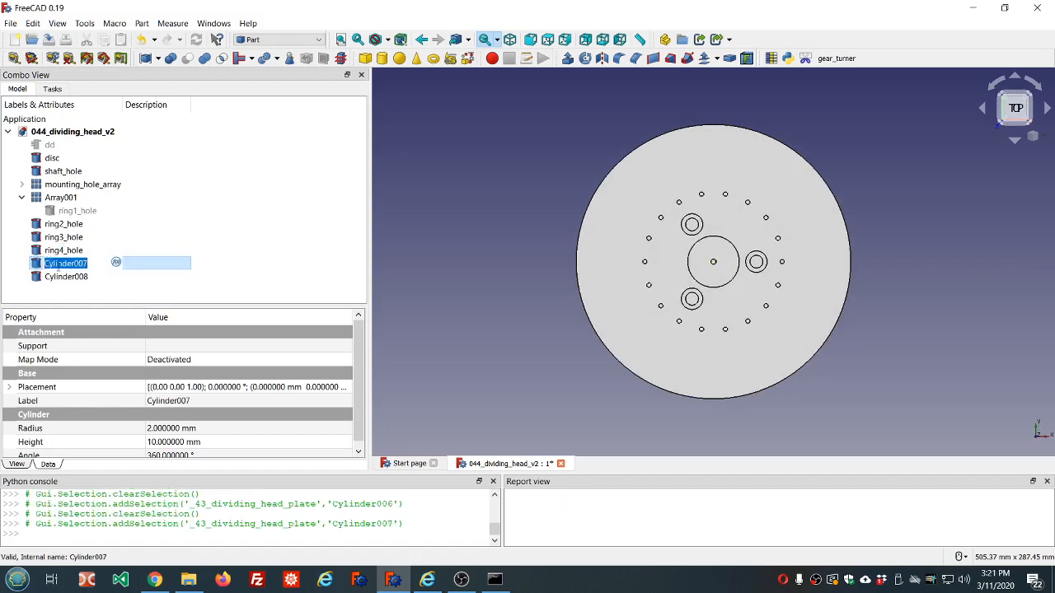
text(ring5_hole)
key(Return)
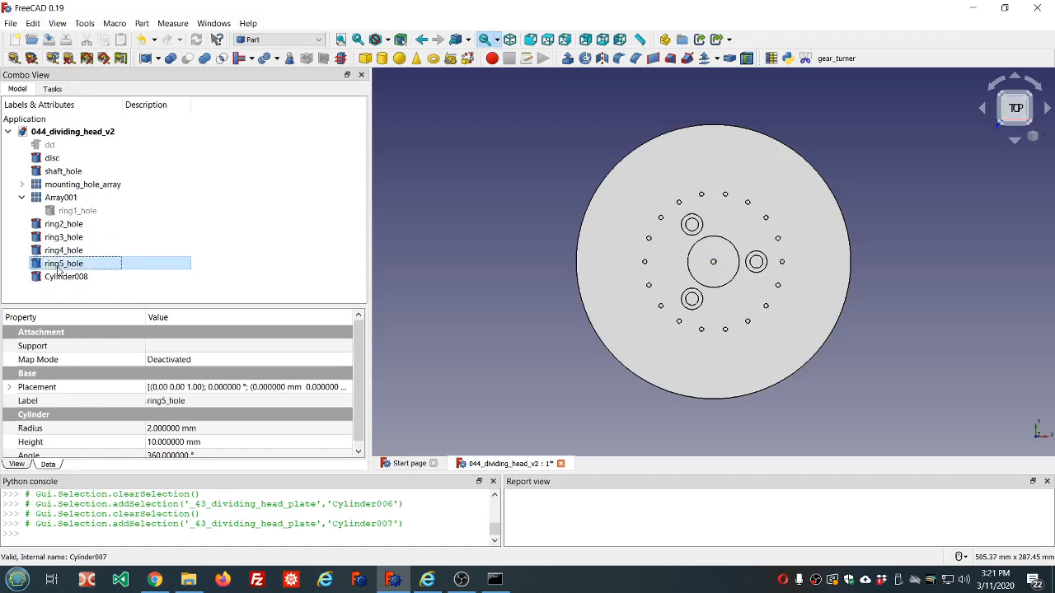
Step: Rename Cylinder008 as ring6_hole
click(66, 277)
click(68, 277)
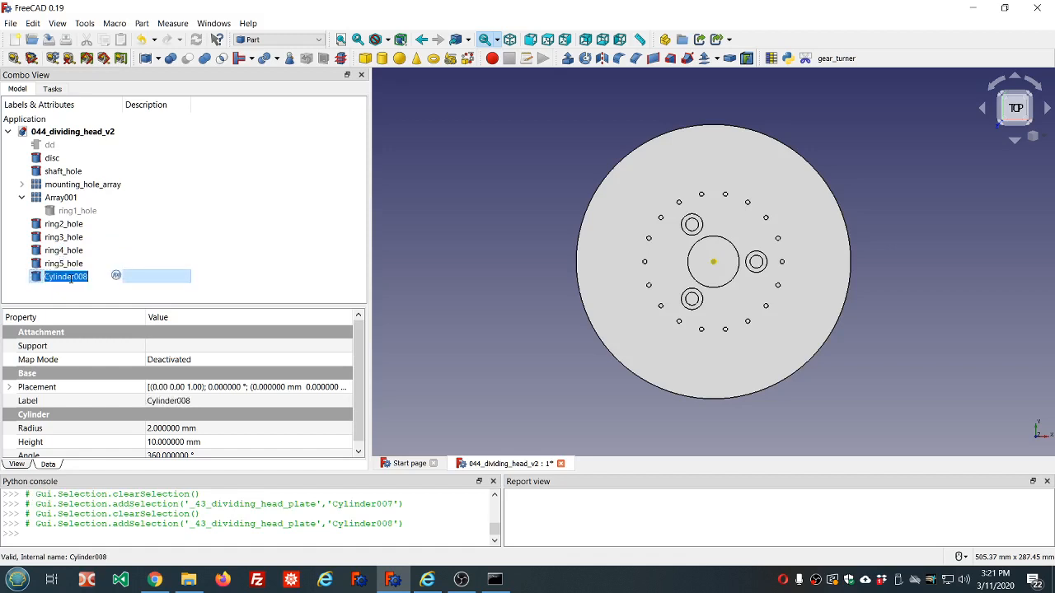
text(ring6_hole)
click(66, 225)
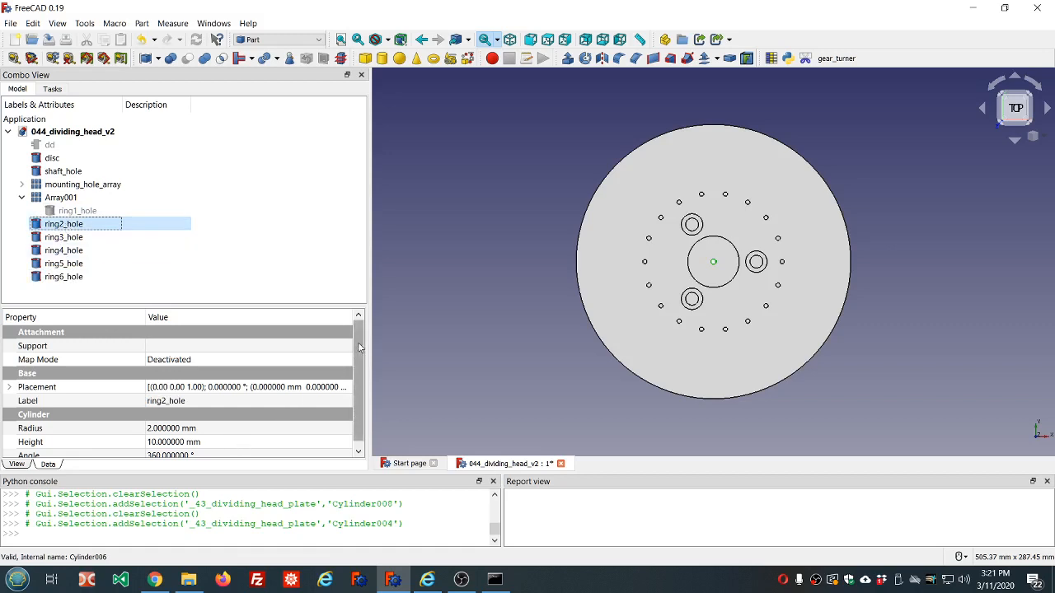
scroll(363, 373, down, 1)
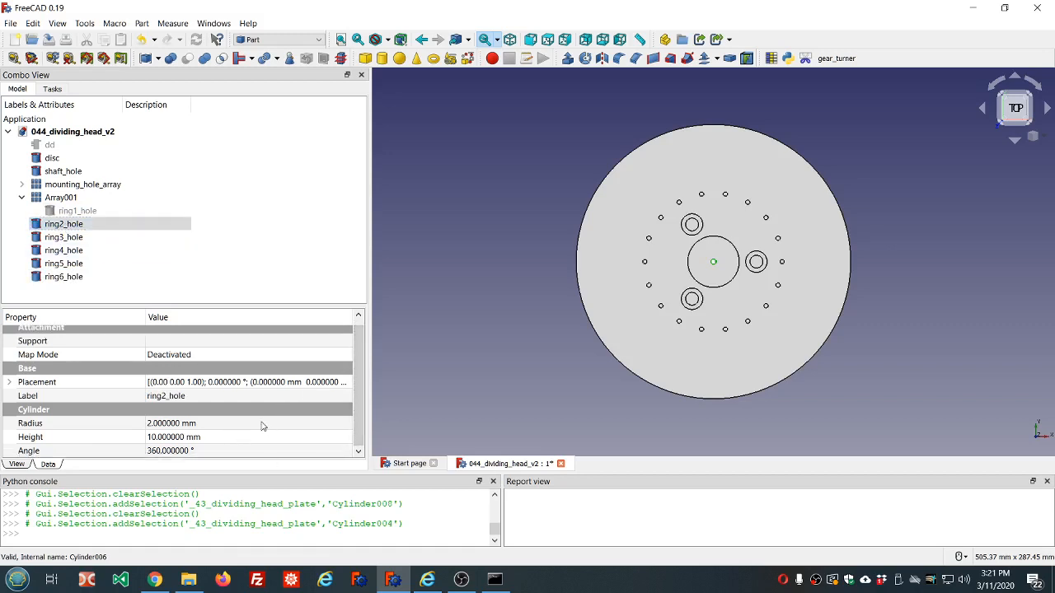
shift+click(83, 279)
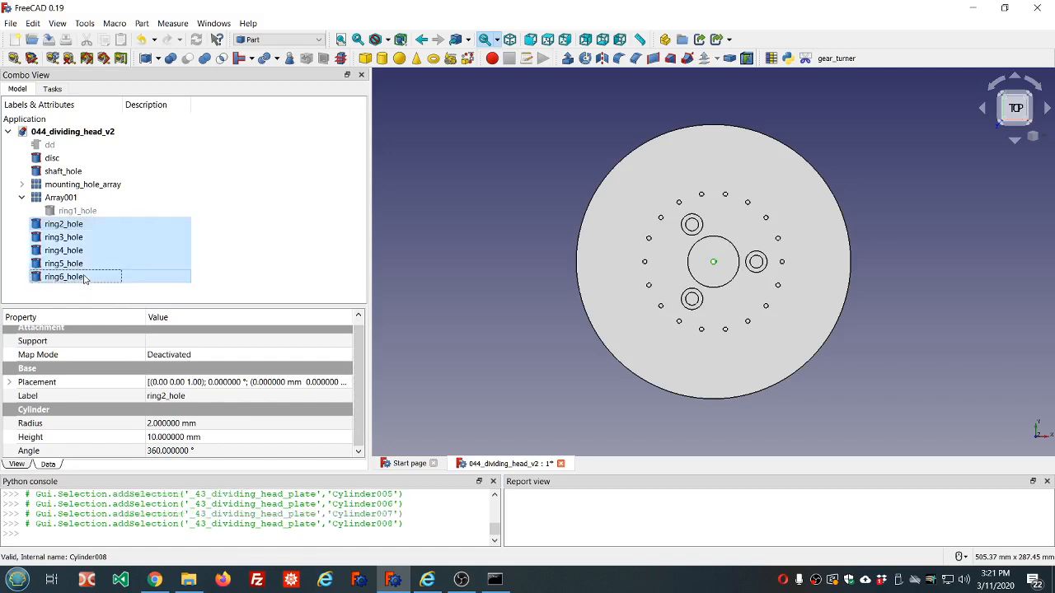
click(257, 424)
click(257, 423)
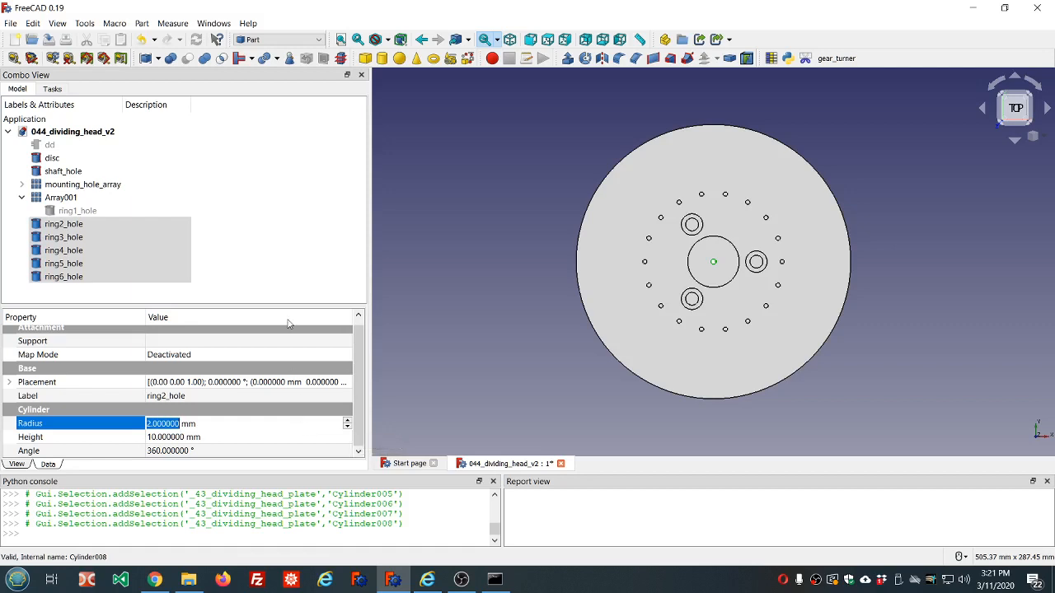
click(288, 279)
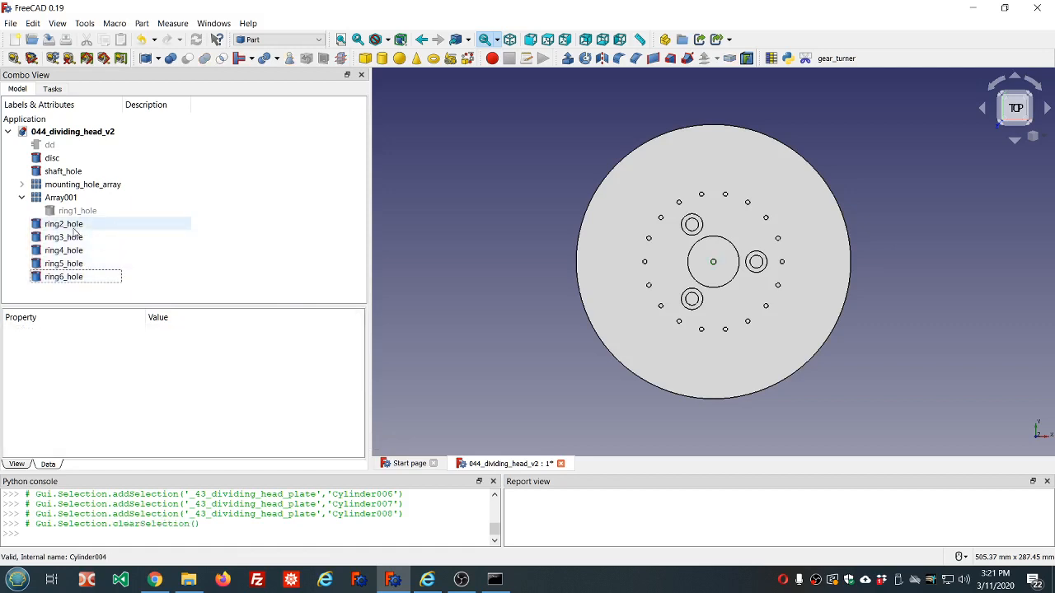
Step: Drive ring2_hole's radius with the expression dd.ddSmall_hole_diameter/2, copying the expression text before accepting it
click(73, 226)
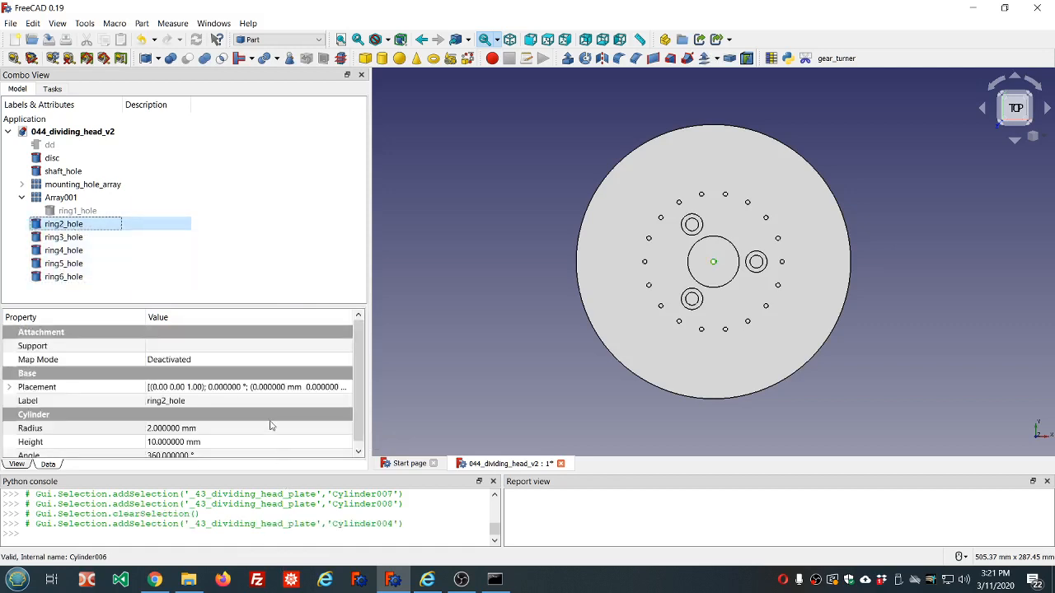
click(269, 426)
click(336, 428)
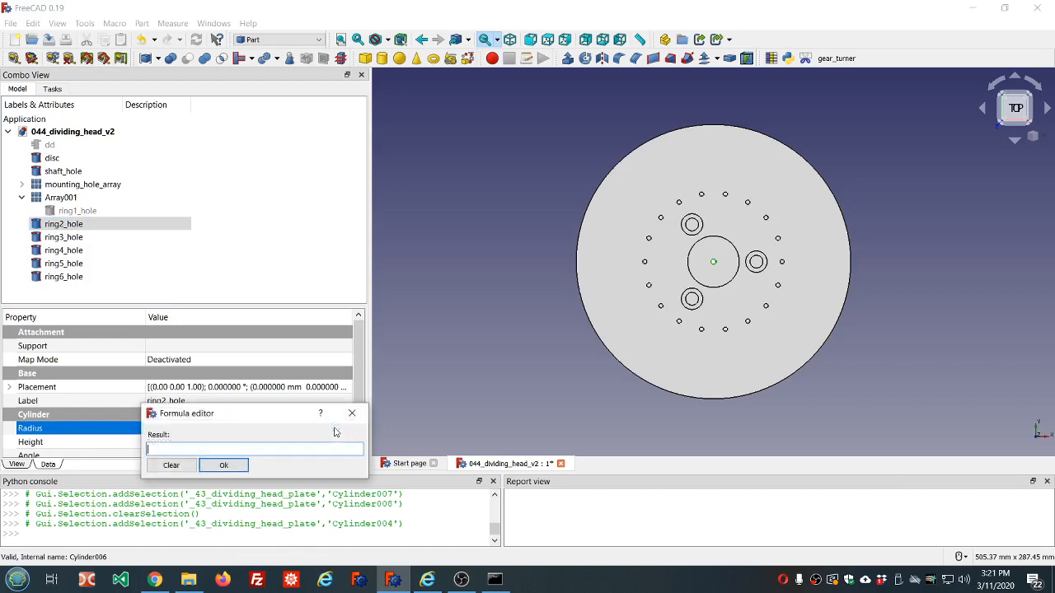
text(dd.dd)
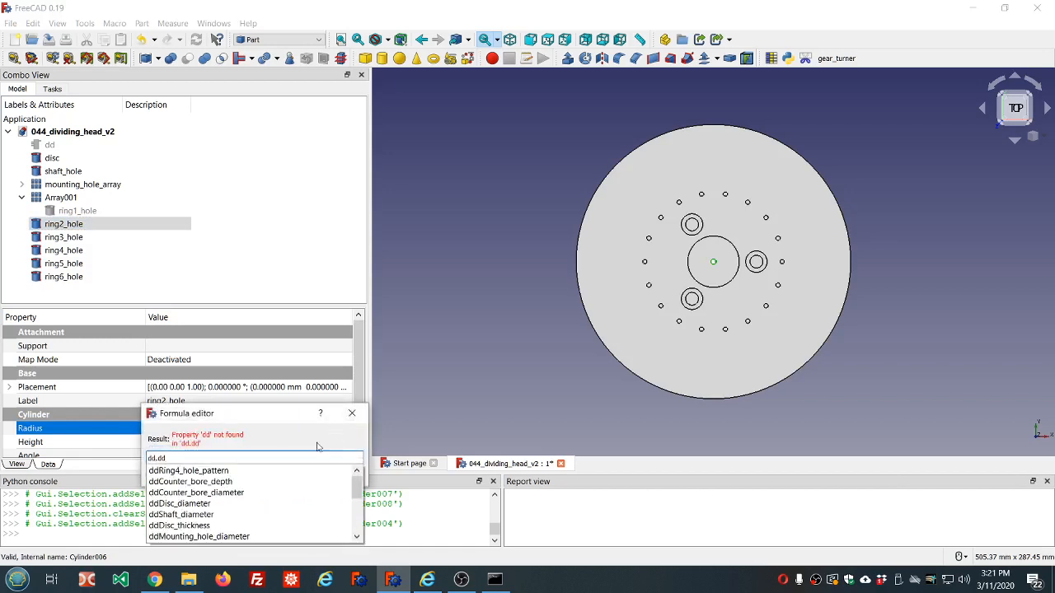
scroll(240, 486, down, 1)
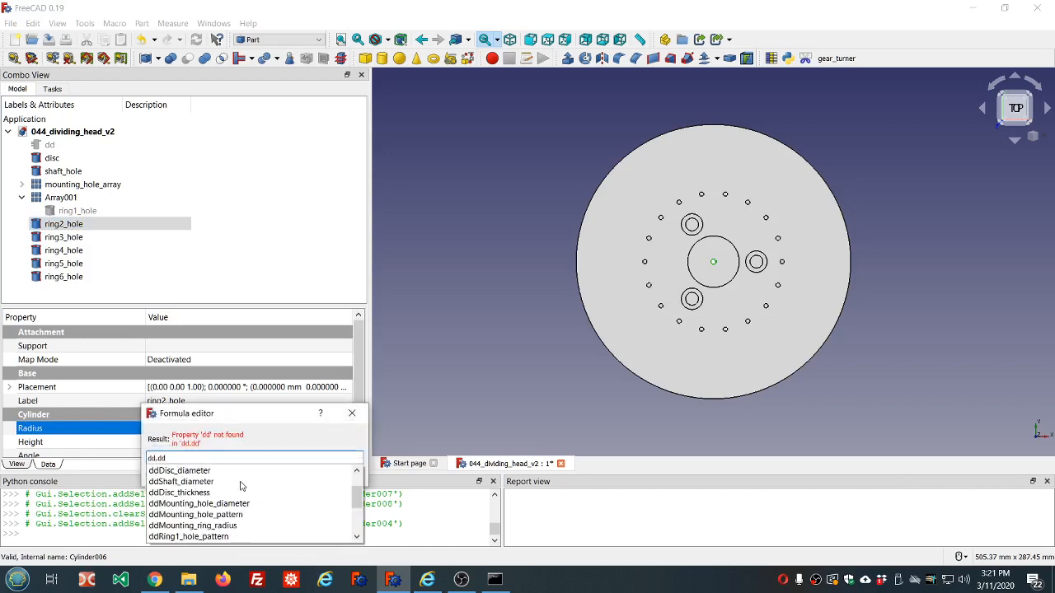
scroll(241, 486, down, 2)
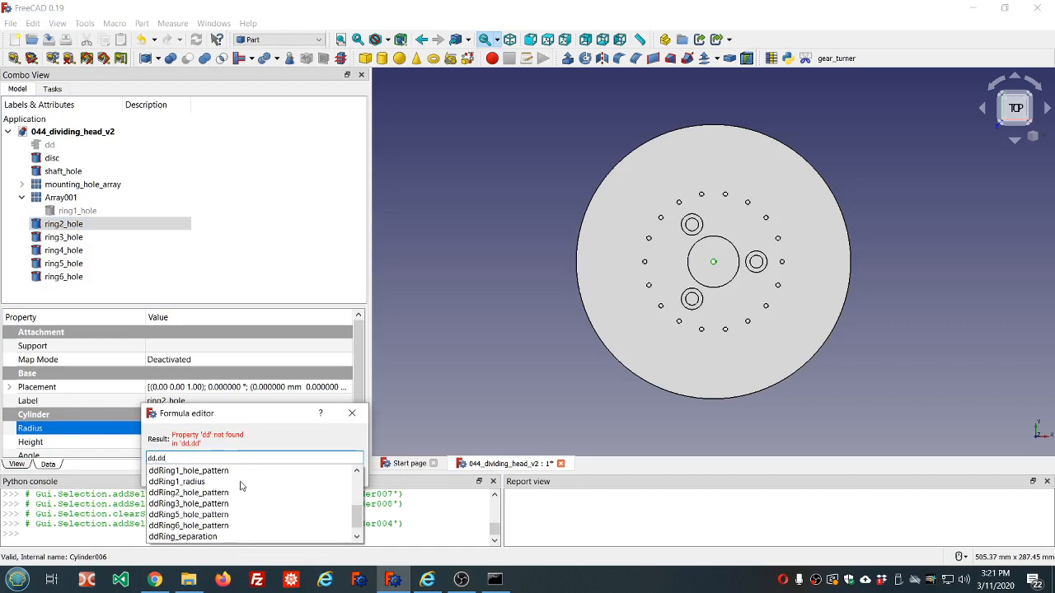
scroll(240, 486, up, 1)
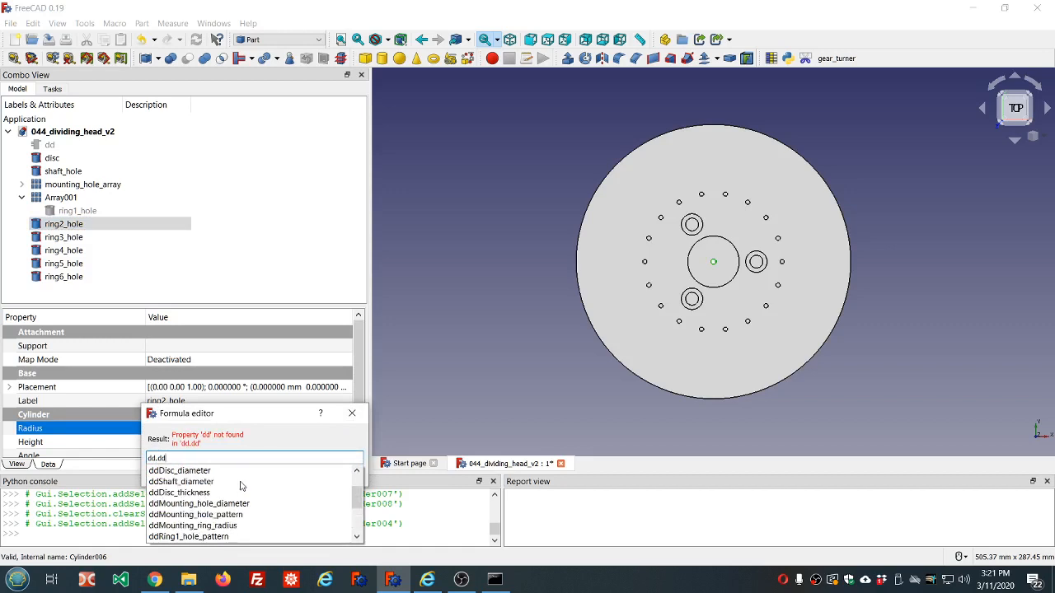
scroll(241, 486, up, 1)
scroll(239, 494, down, 3)
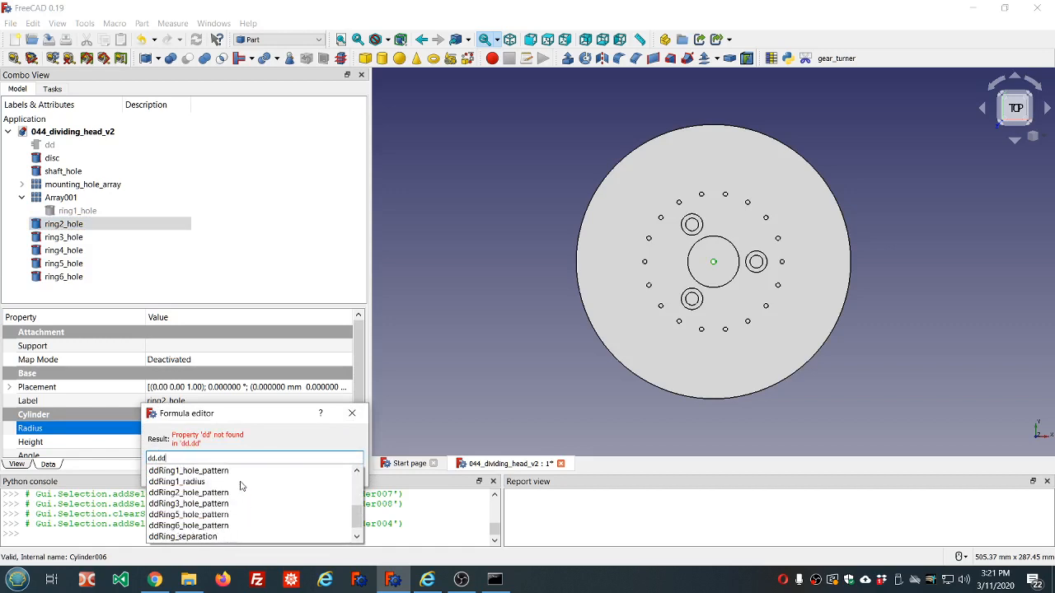
click(221, 536)
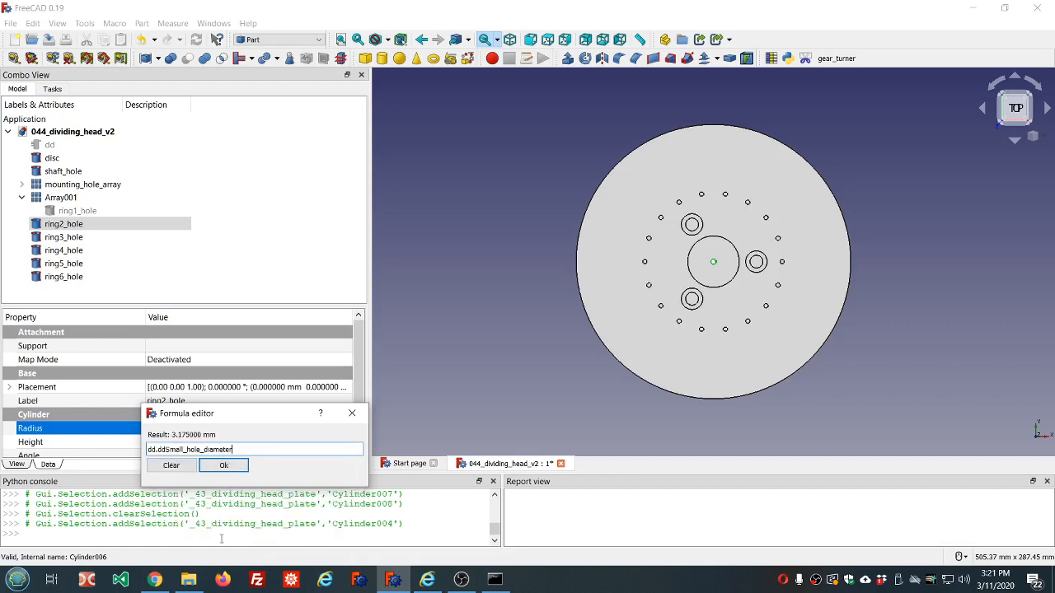
text(/2)
key(shift+Left)
key(shift+Left)
key(shift+Left)
key(shift+Left)
key(shift+Left)
key(shift+Left)
key(shift+Left)
key(shift+Left)
key(shift+Left)
key(shift+Left)
key(shift+Left)
key(shift+Left)
key(shift+Left)
key(shift+Left)
key(shift+Left)
key(shift+Left)
key(shift+Left)
key(shift+Left)
key(shift+Left)
key(shift+Left)
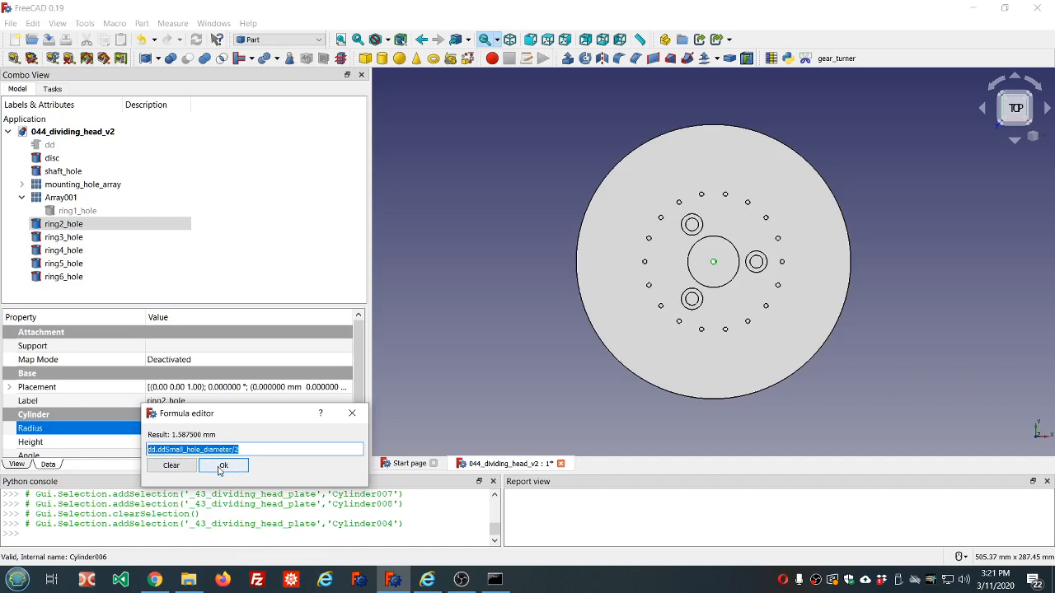
click(222, 467)
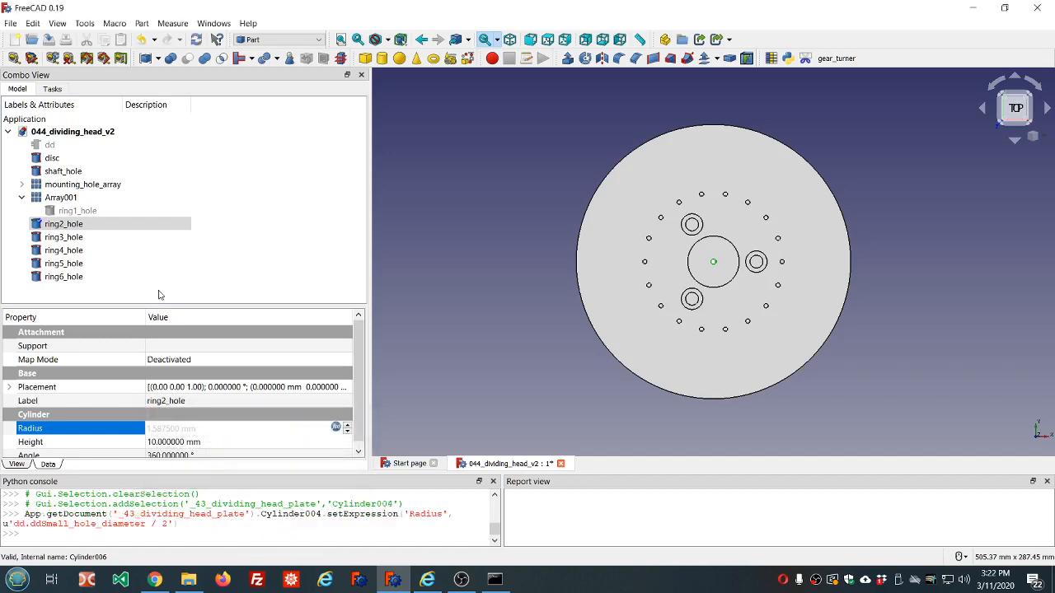
Step: Drive ring3_hole's radius with the expression dd.ddSmall_hole_diameter/2
click(94, 239)
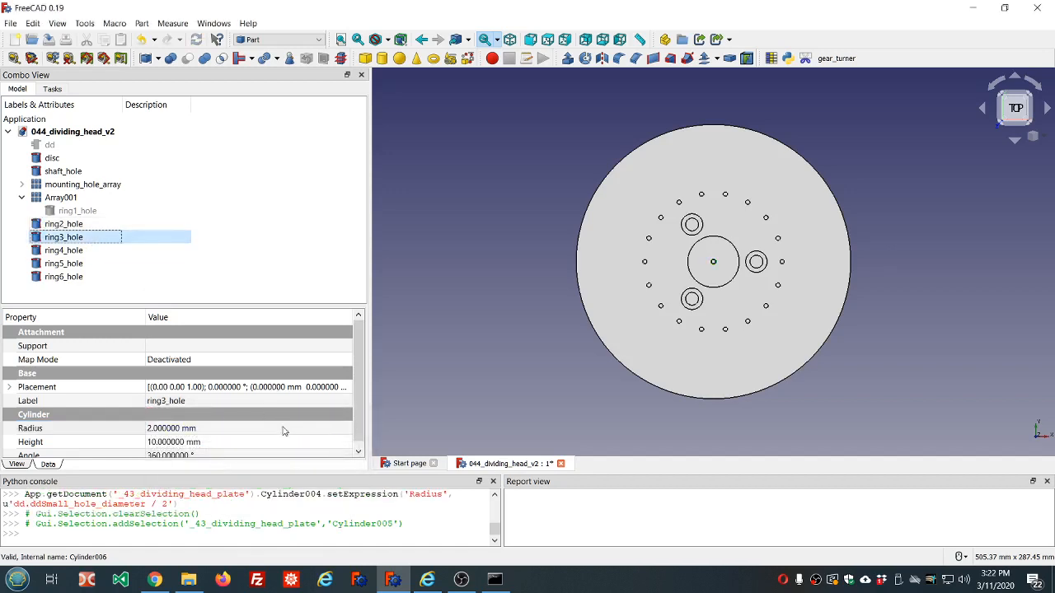
click(284, 430)
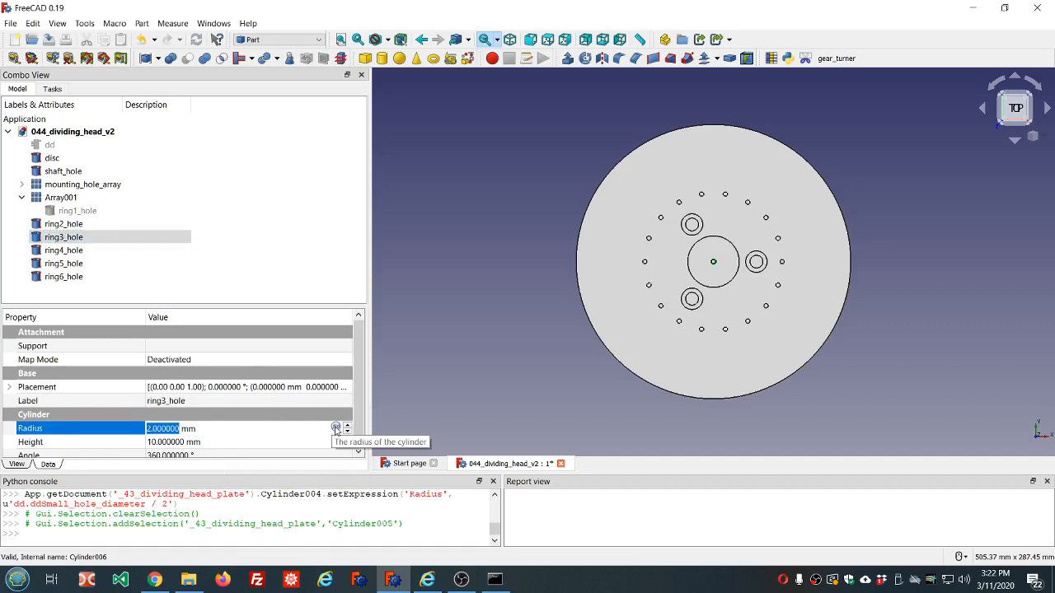
click(336, 429)
text(dd.ddSmall_hole_diameter/2)
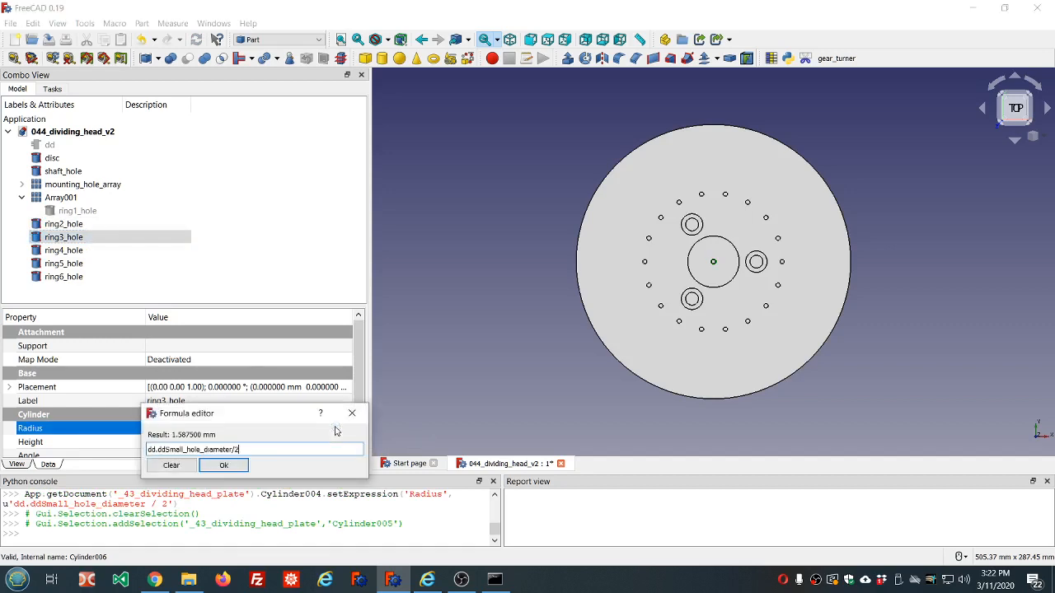
click(223, 466)
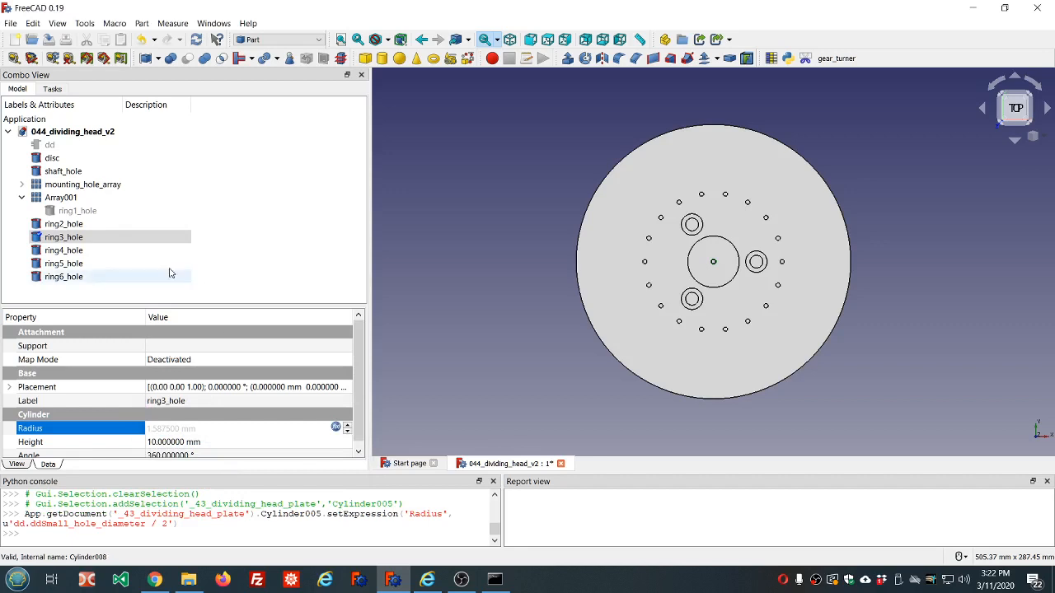
Step: Drive ring4_hole's radius with the expression dd.ddSmall_hole_diameter/2
click(83, 253)
click(280, 430)
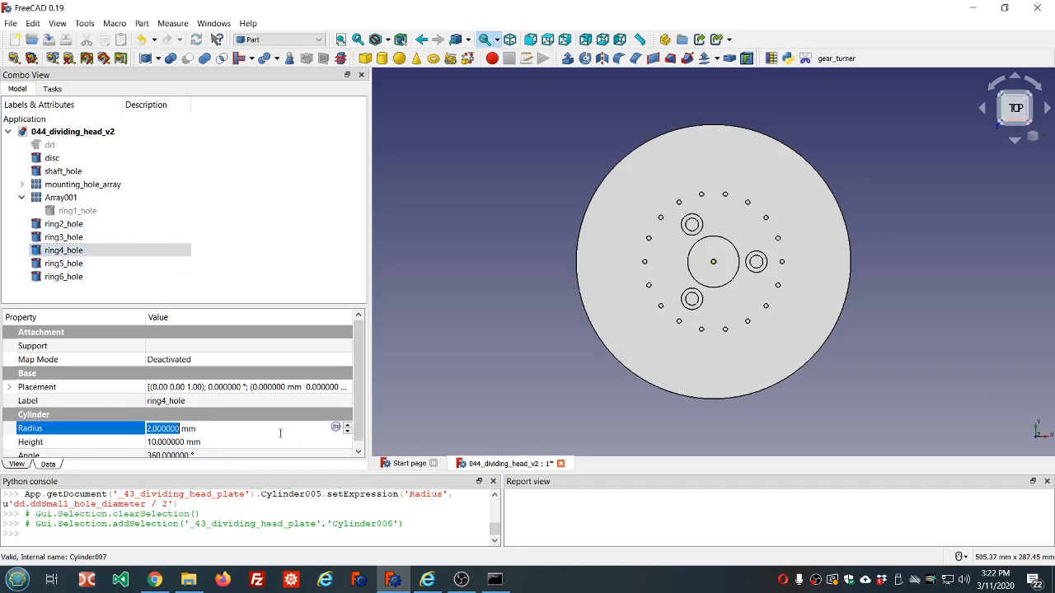
click(336, 428)
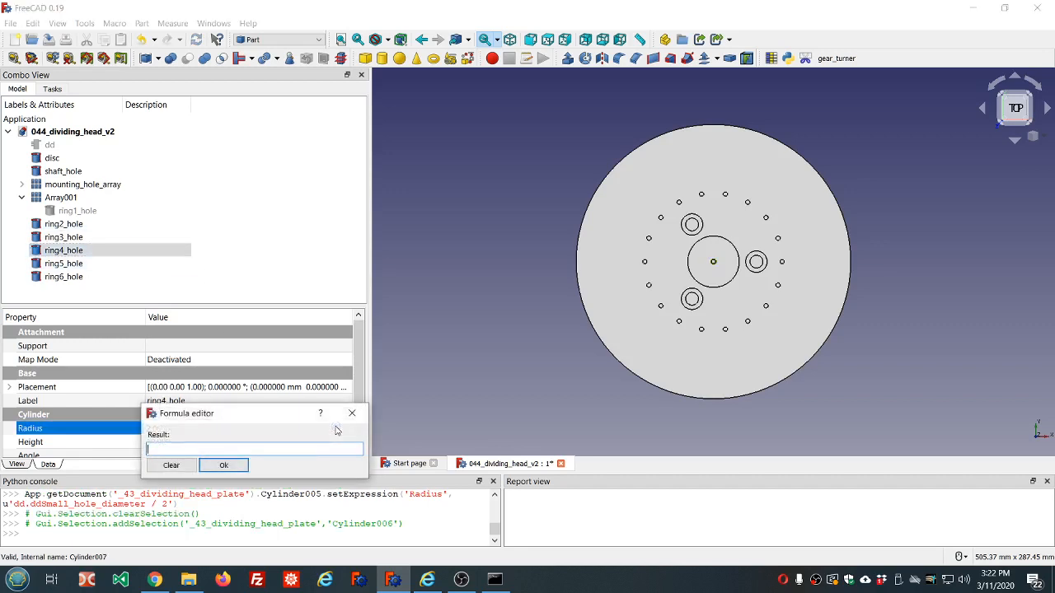
text(dd.small_hole_diameter / 2)
click(223, 466)
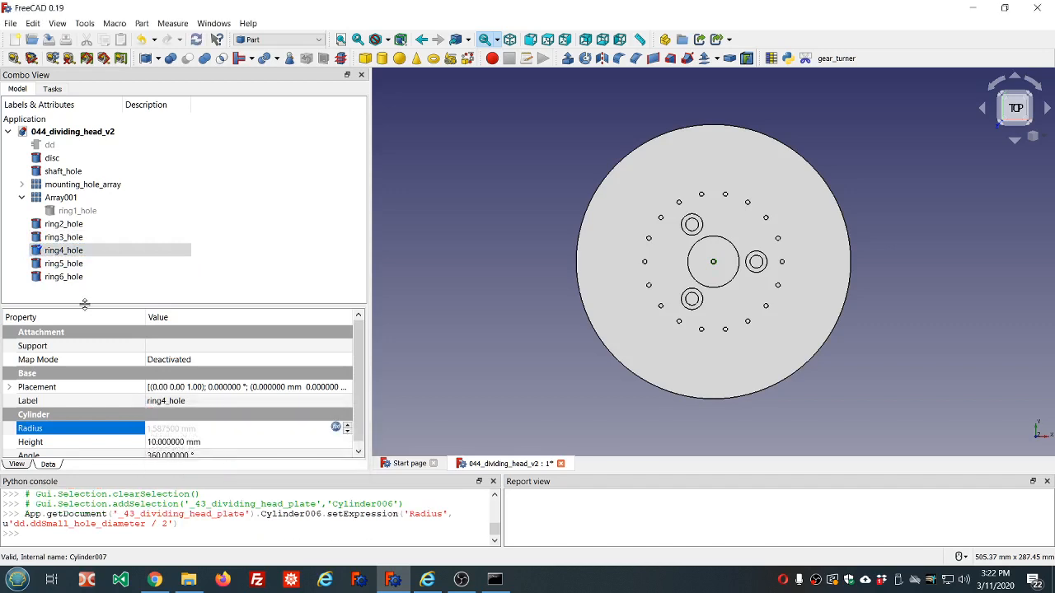
Step: Drive ring5_hole's radius with the expression dd.ddSmall_hole_diameter/2
click(75, 263)
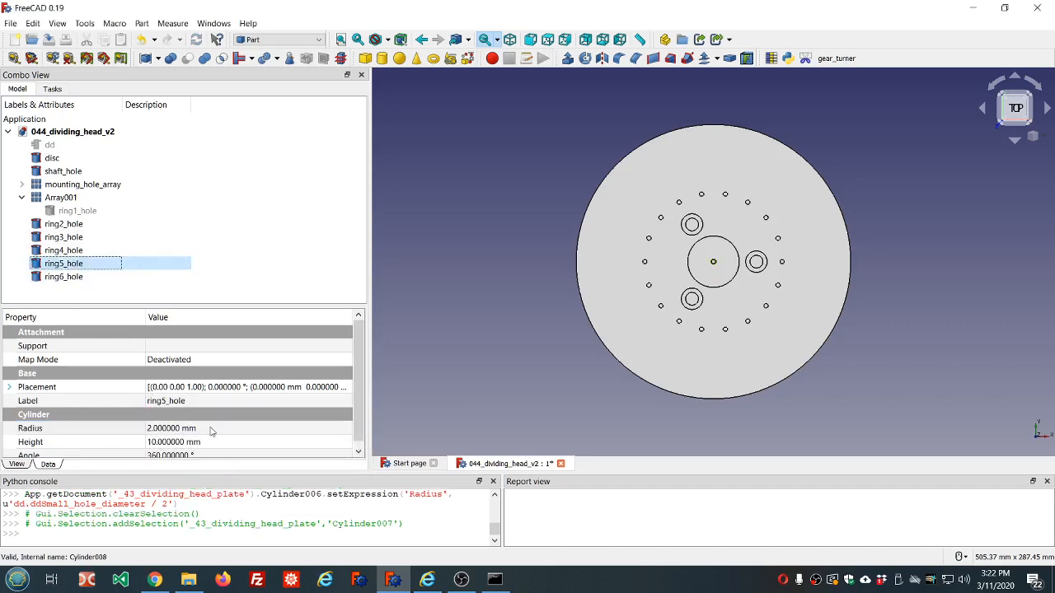
click(210, 431)
click(336, 428)
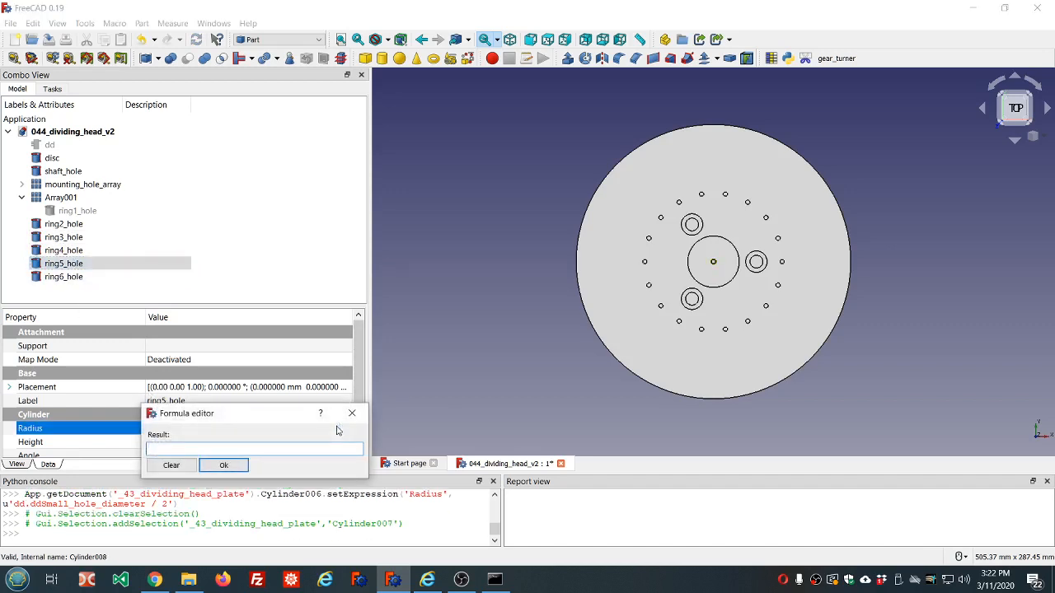
text(dd.ddSmall_hole_diameter/2)
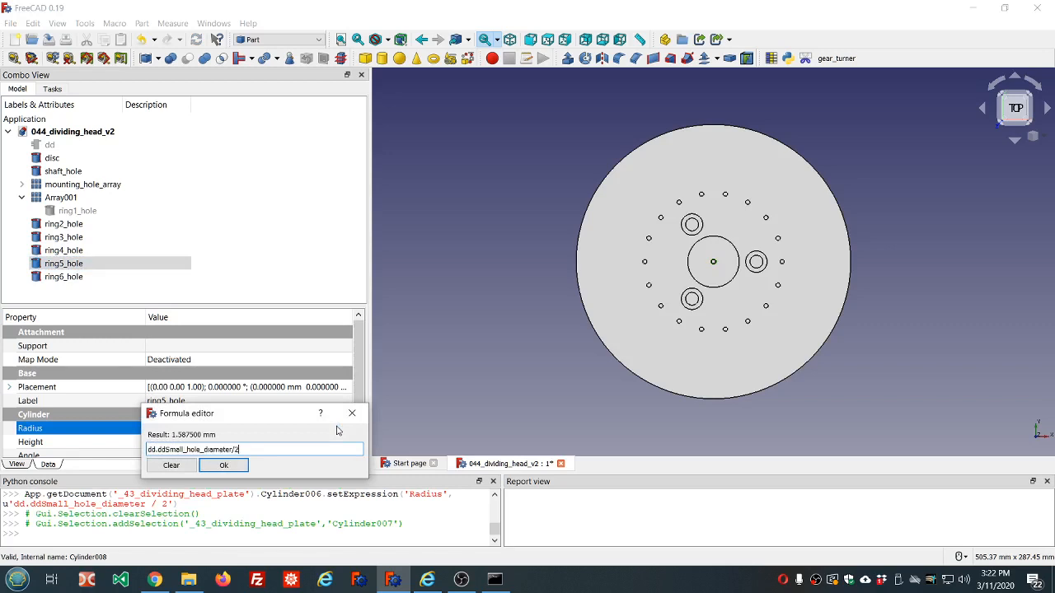
click(225, 467)
Step: Drive ring6_hole's radius with the expression dd.ddSmall_hole_diameter/2 and clear the selection
click(66, 277)
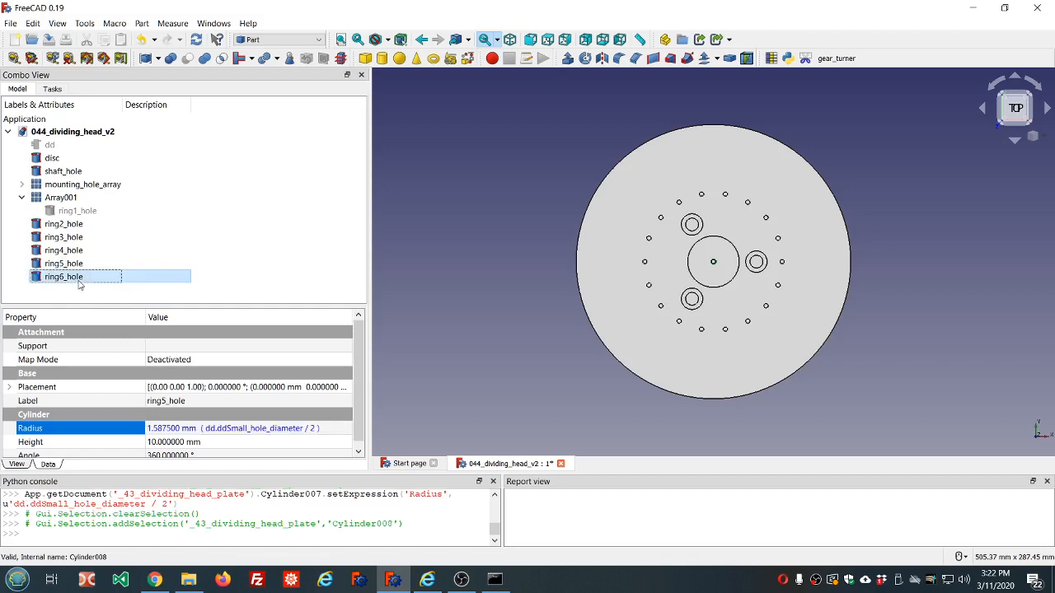
click(247, 428)
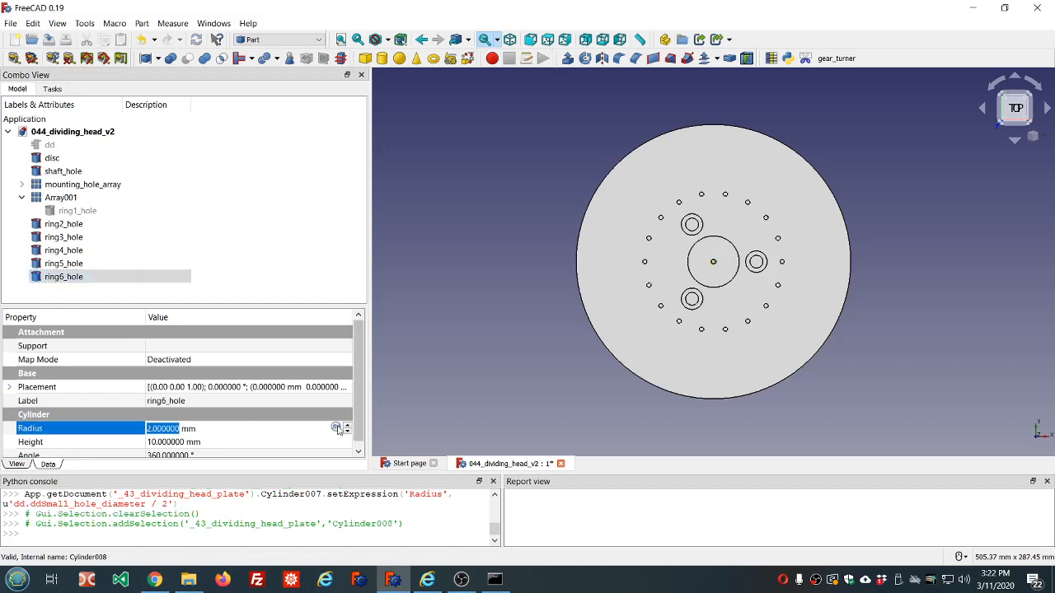
click(337, 427)
text(dd.ddSmall_hole_diameter / 2)
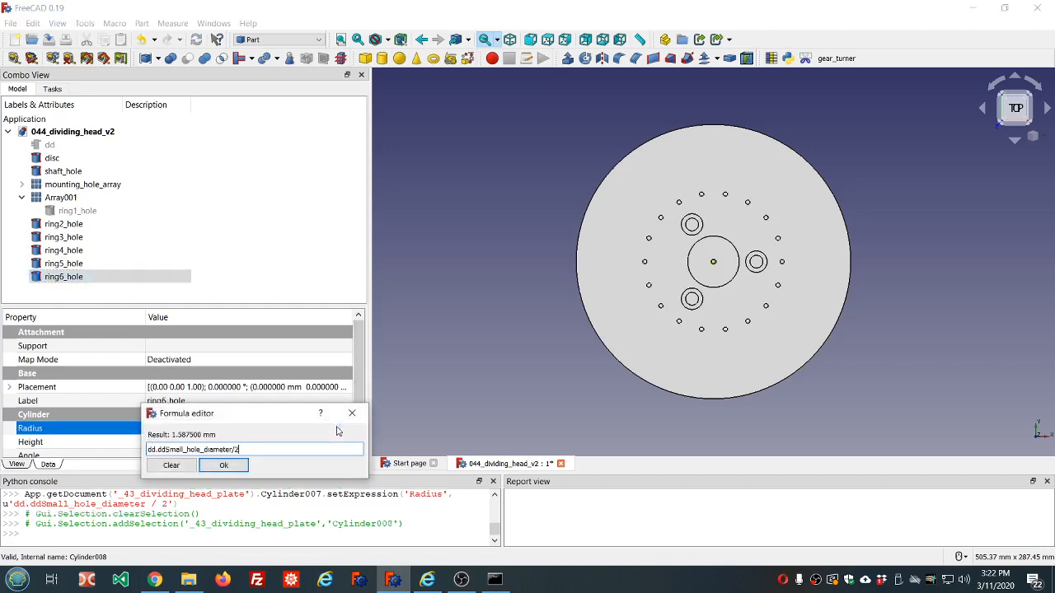
click(235, 468)
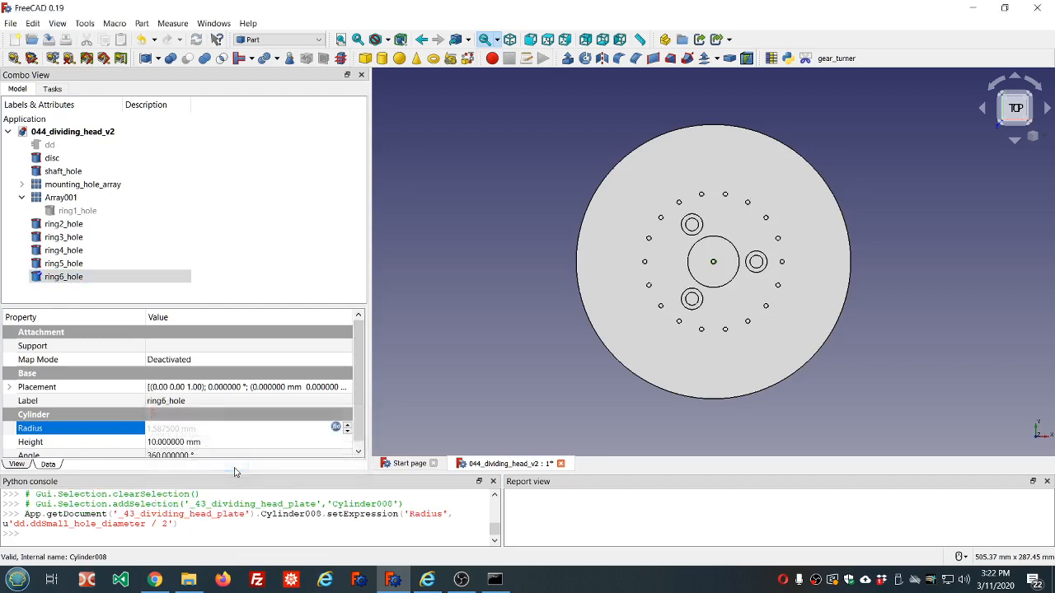
click(232, 263)
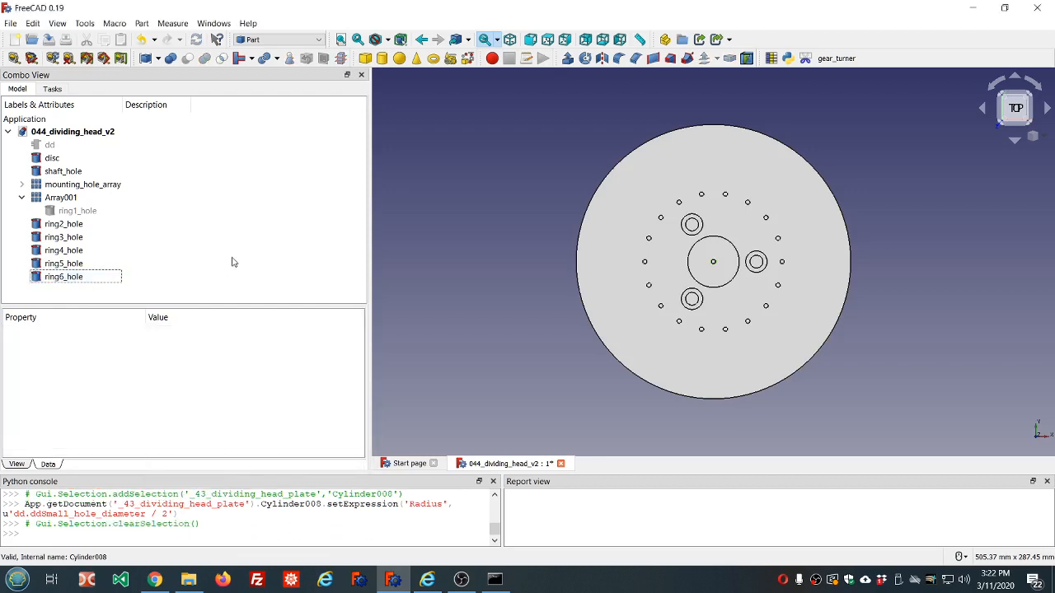
Step: Drive ring2_hole's height with the expression dd.ddDisc_thickness and copy that expression for reuse
click(75, 236)
click(74, 225)
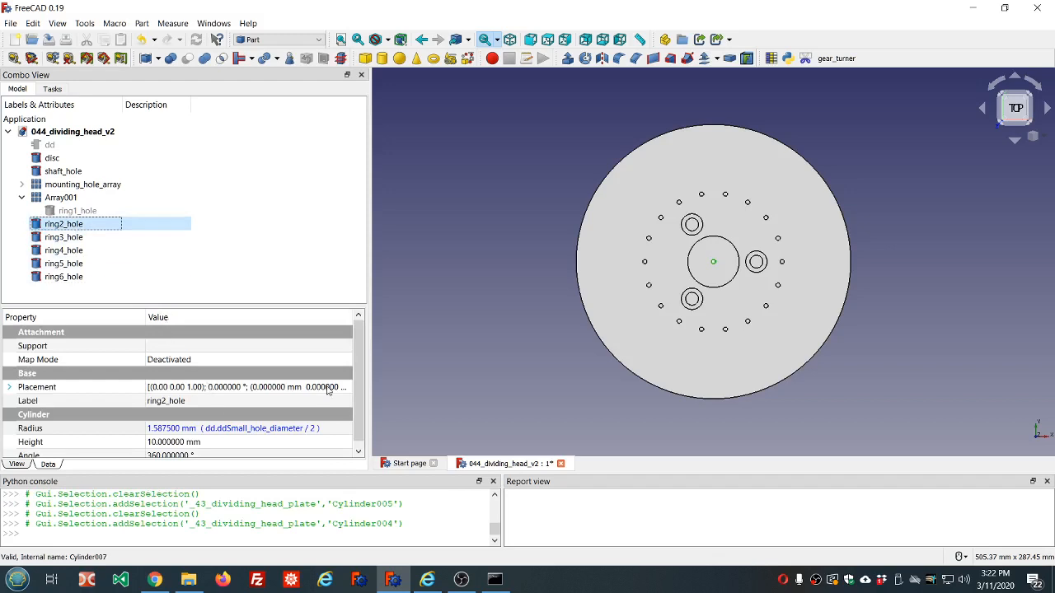
click(358, 342)
drag(357, 342, 359, 369)
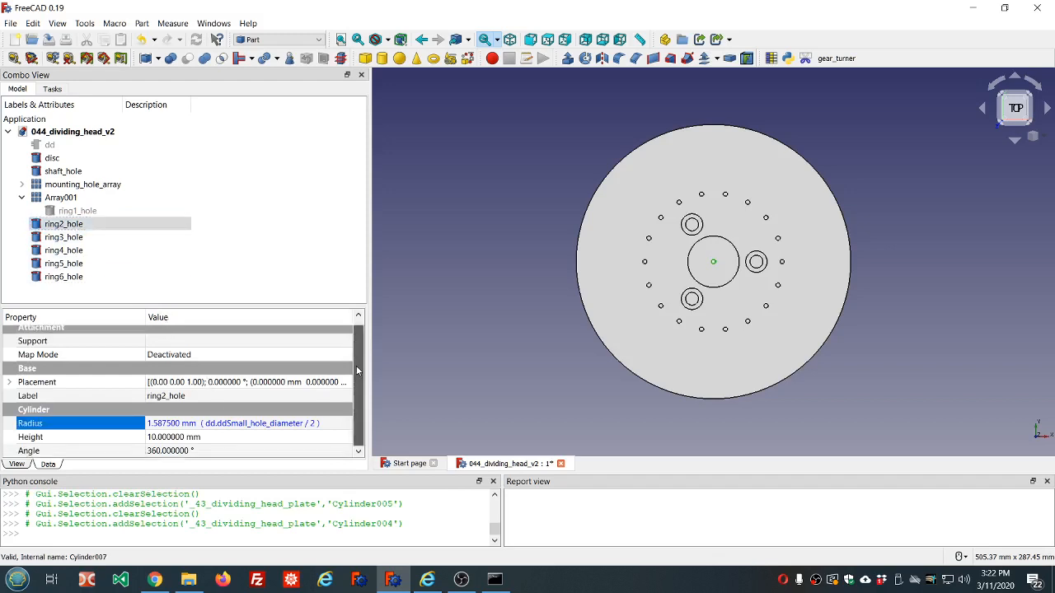
click(278, 437)
key(equal)
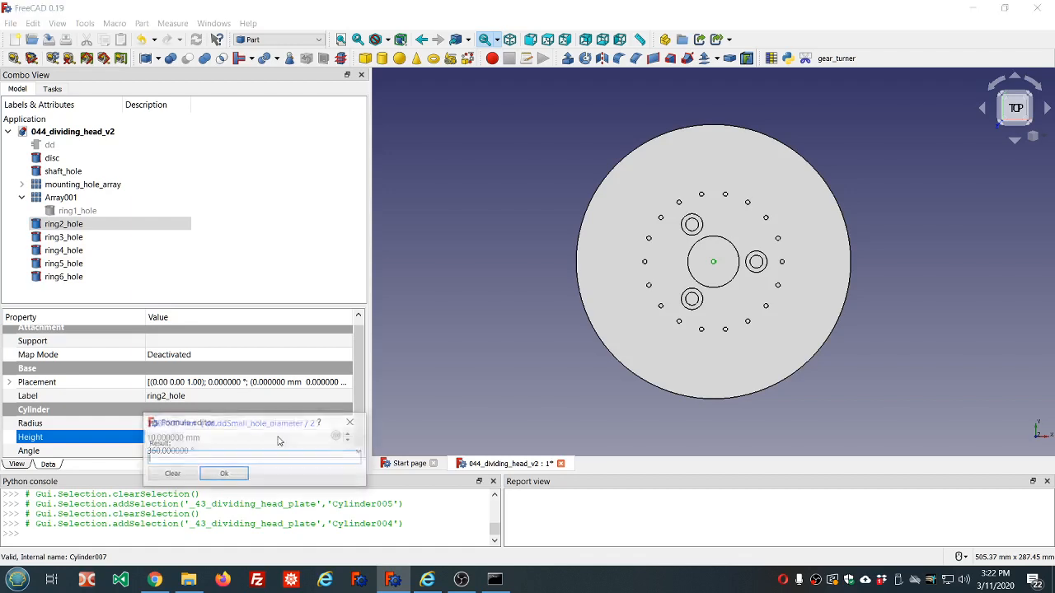
text(dd.dd)
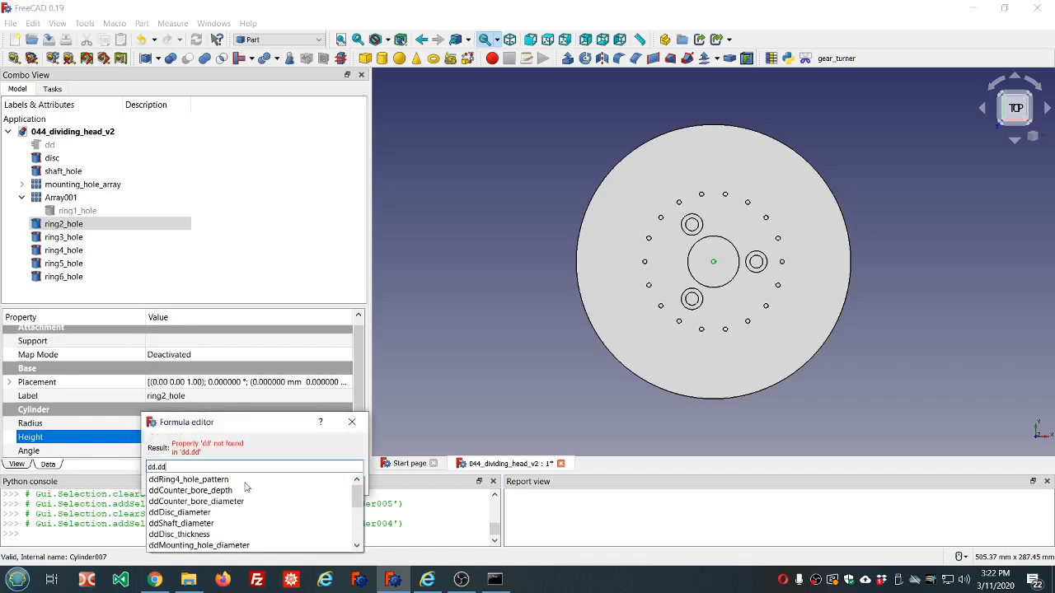
click(196, 534)
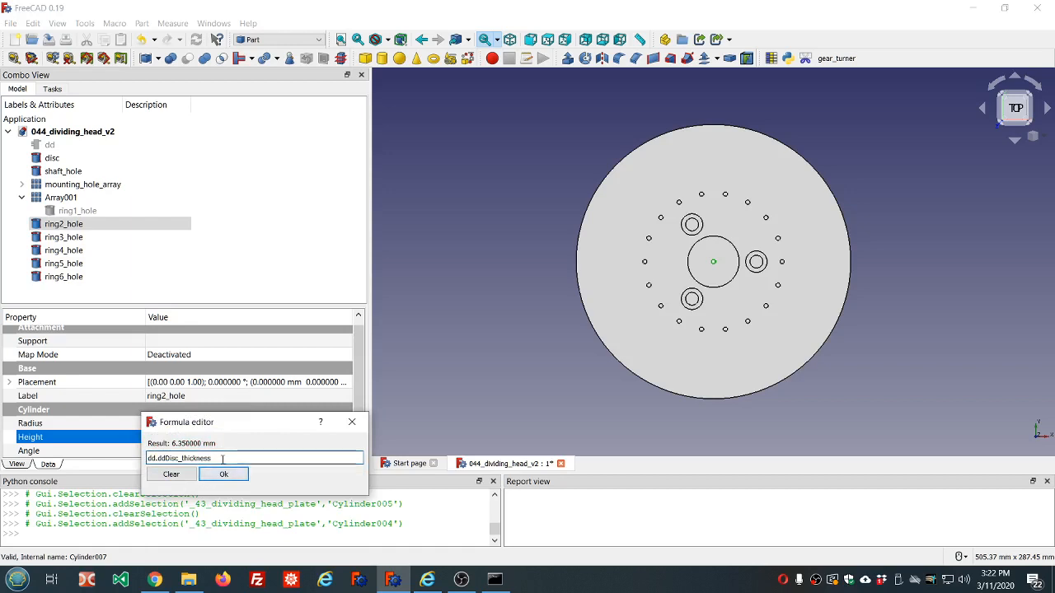
drag(216, 458, 147, 458)
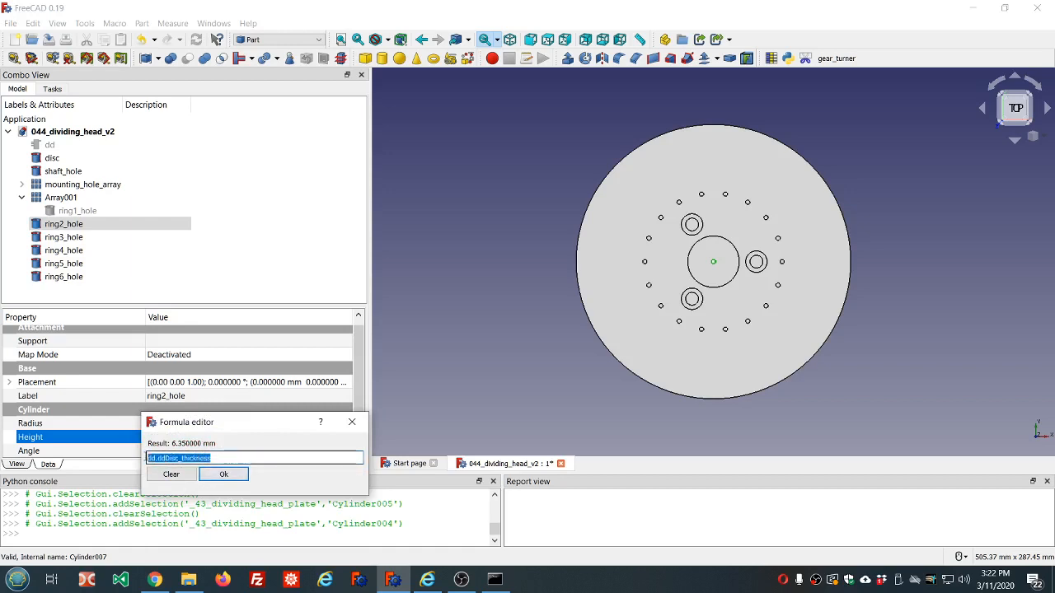
right_click(167, 458)
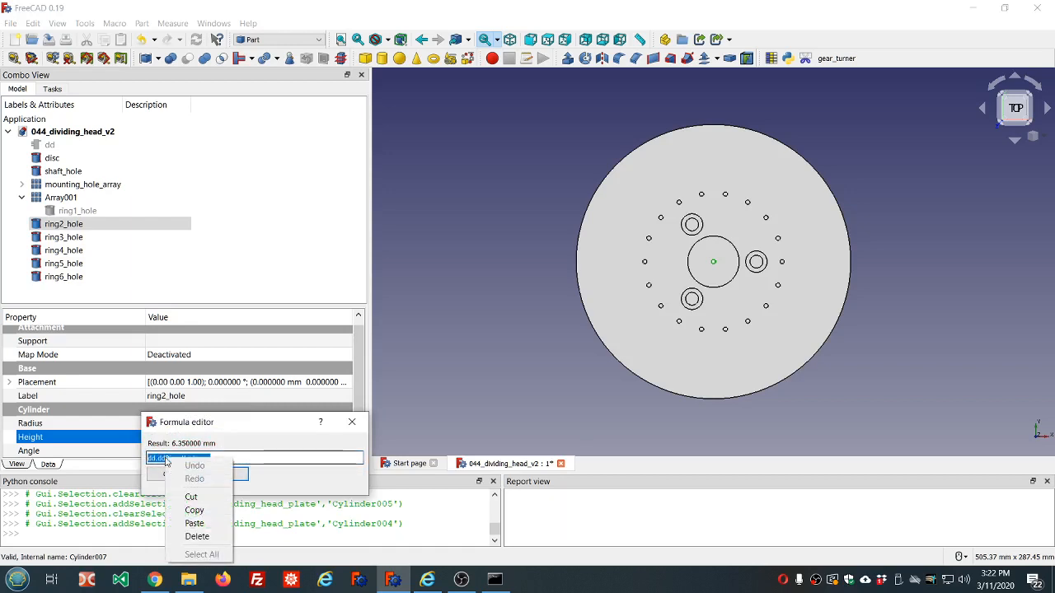
click(192, 510)
click(222, 475)
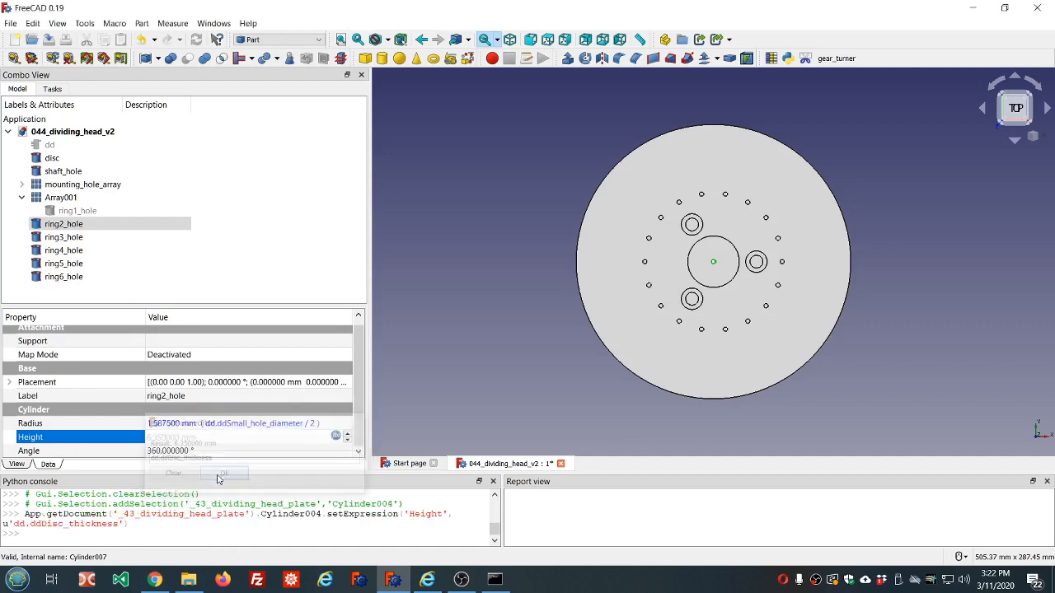
Step: Drive ring3_hole's height with the copied expression dd.ddDisc_thickness
click(76, 239)
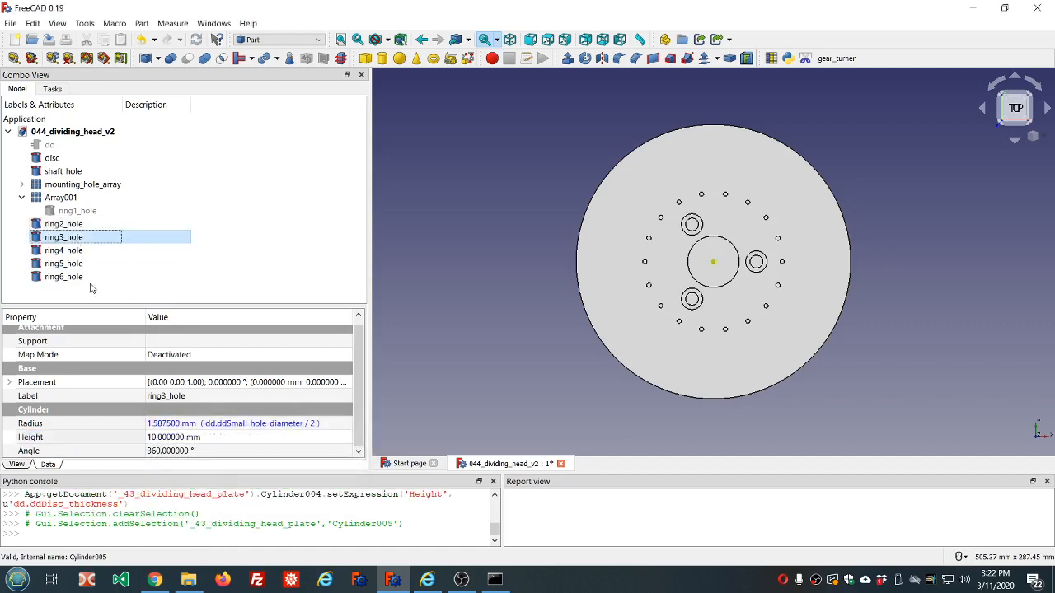
click(259, 439)
click(336, 437)
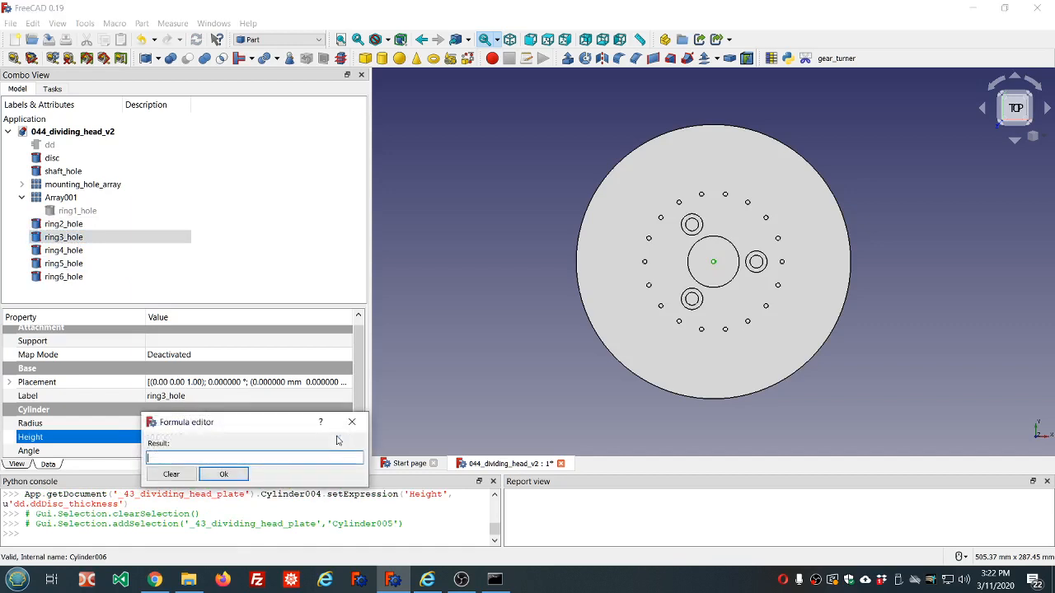
key(ctrl+v)
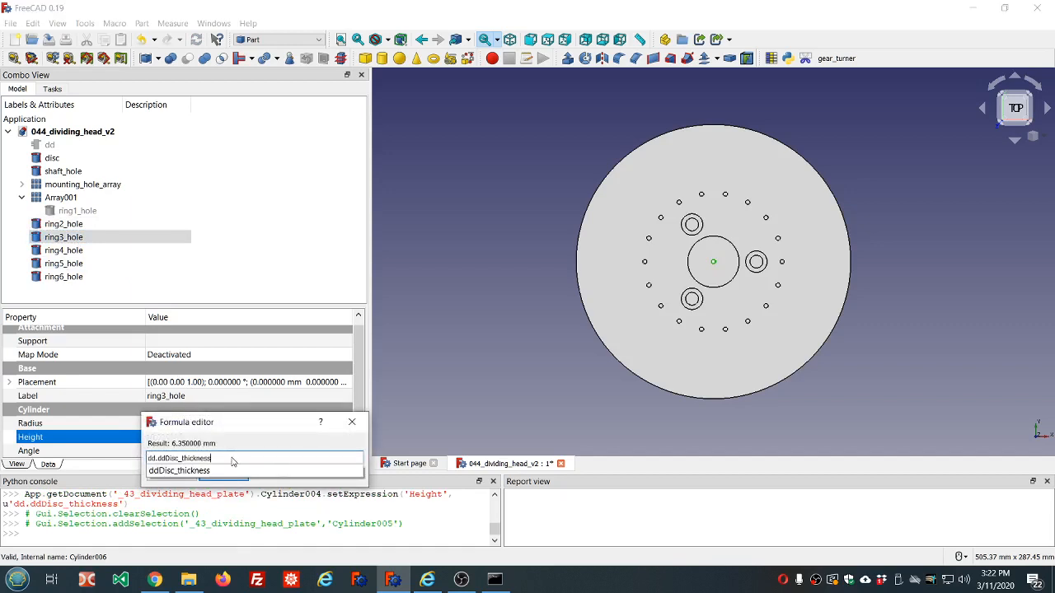
key(Return)
key(Return)
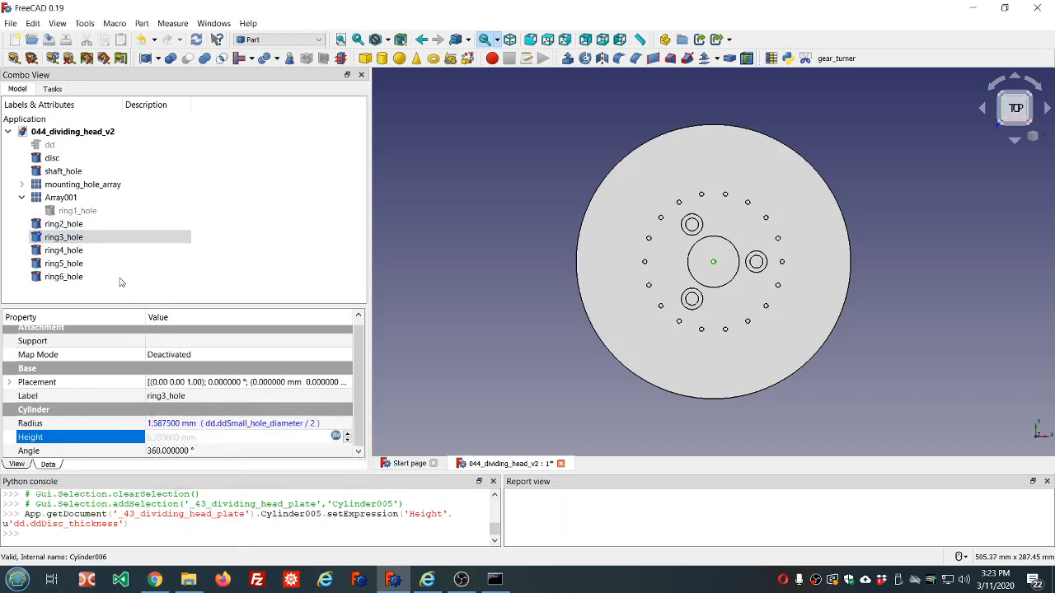
Step: Drive ring4_hole's height with the copied expression dd.ddDisc_thickness
click(63, 250)
click(226, 438)
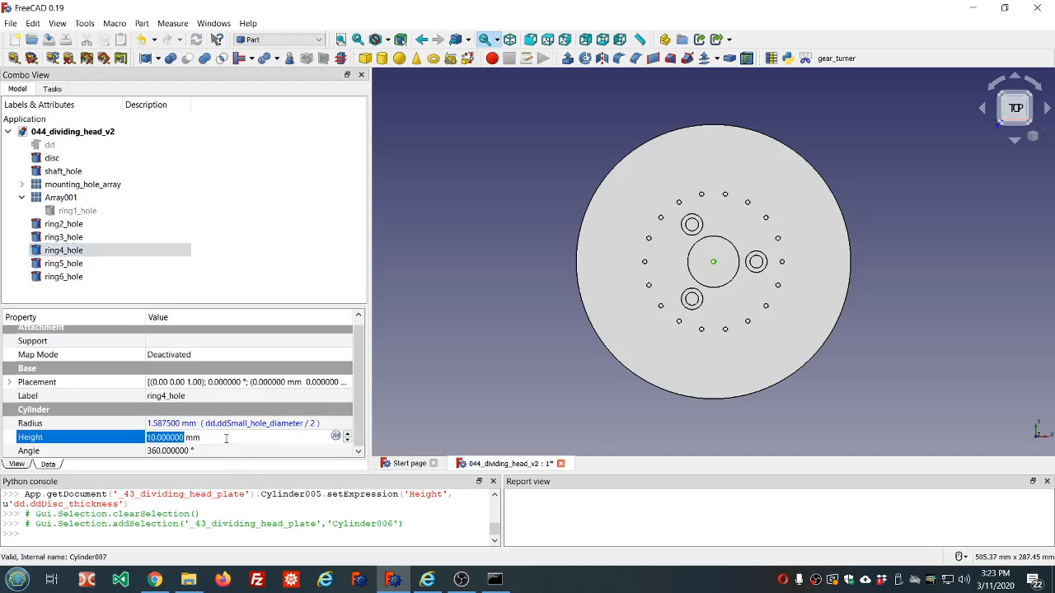
click(336, 437)
key(ctrl+v)
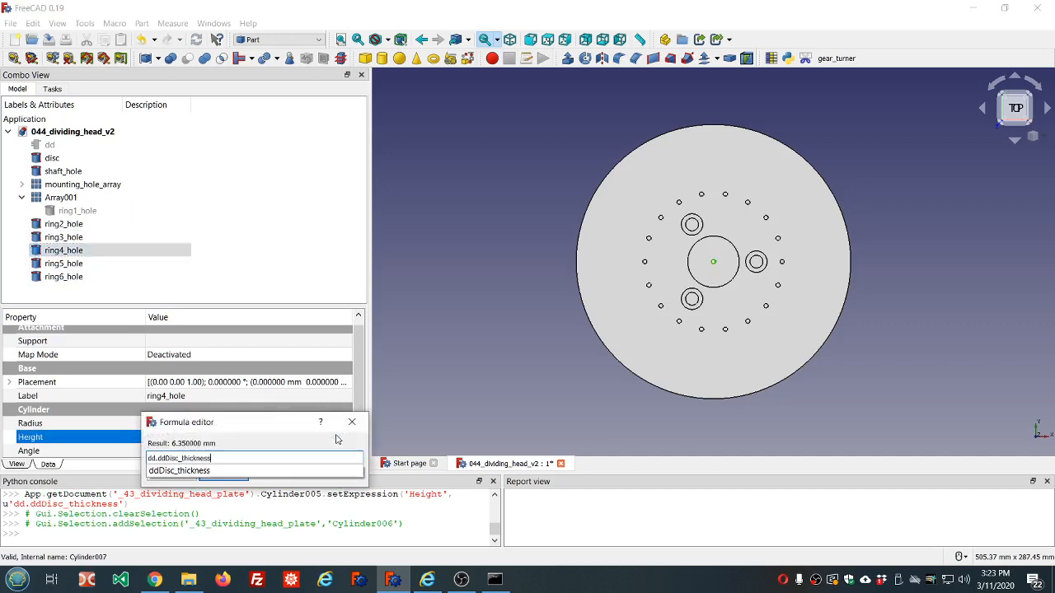
key(Return)
key(Return)
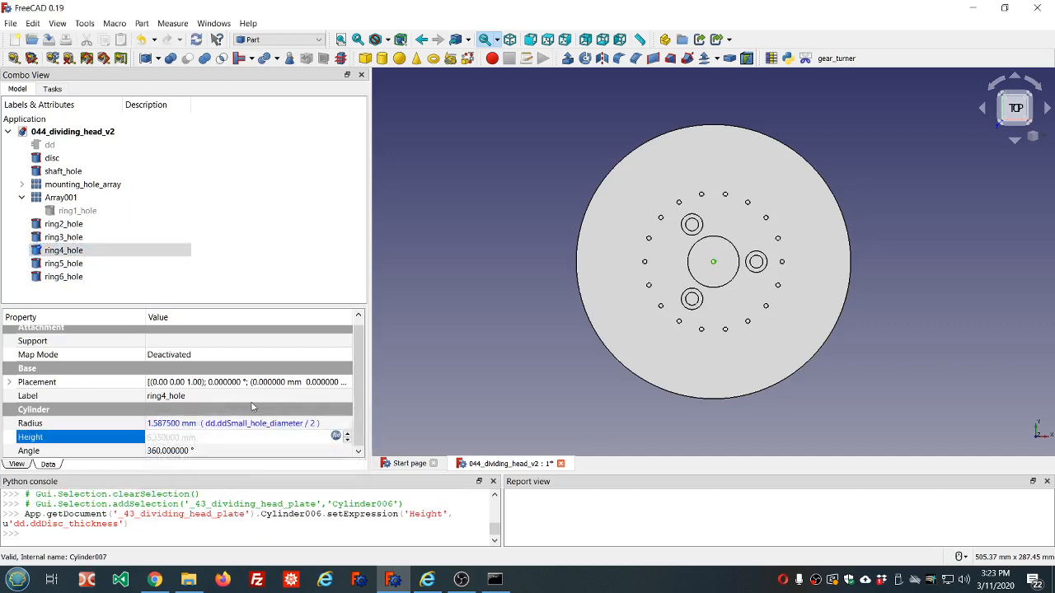
Step: Drive ring5_hole's height with the copied expression dd.ddDisc_thickness
click(82, 263)
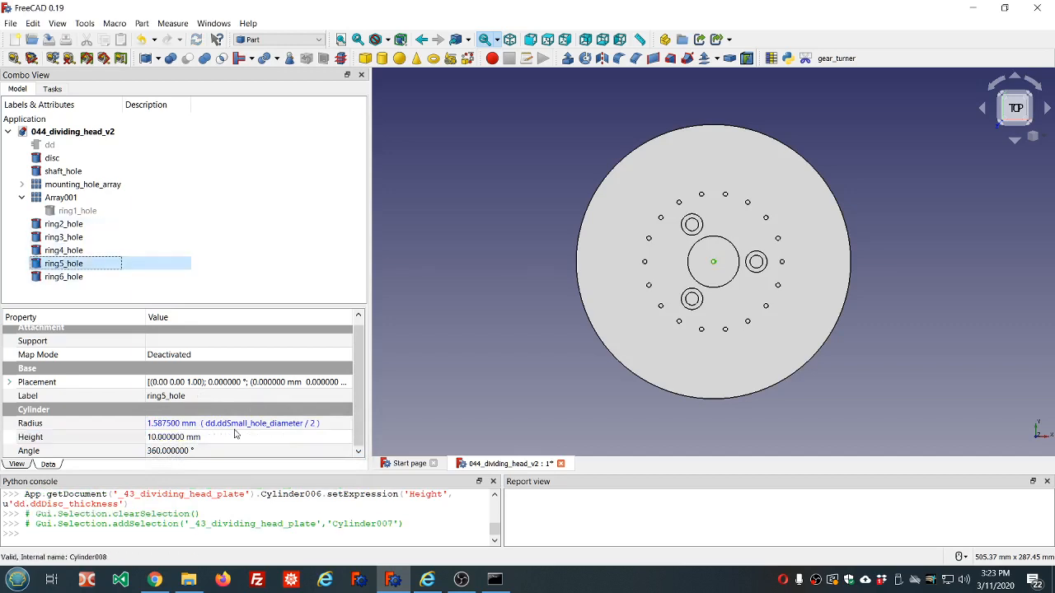
click(239, 437)
click(336, 438)
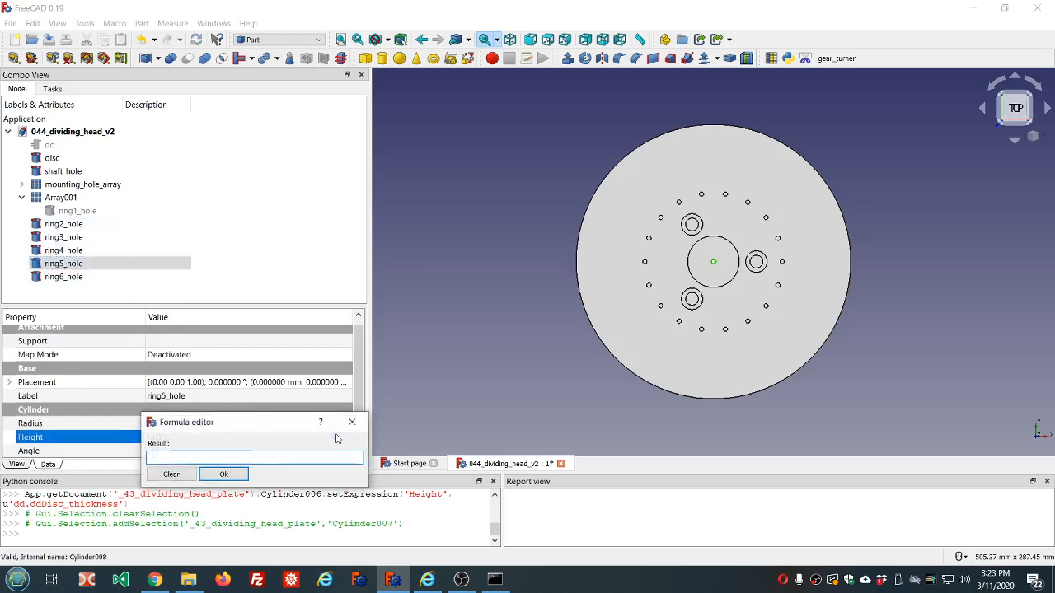
key(ctrl+v)
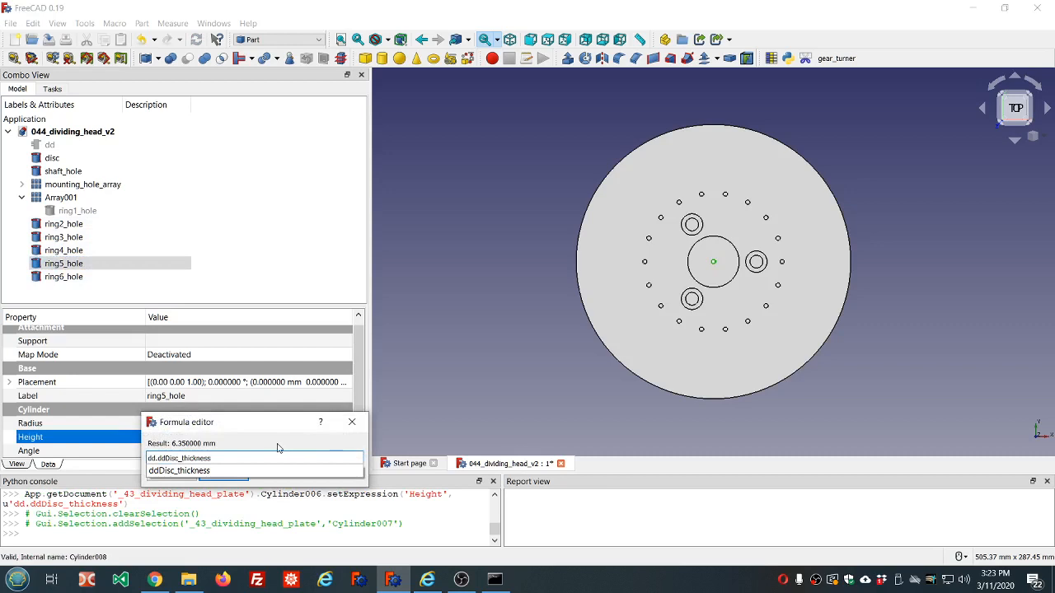
key(Return)
key(Return)
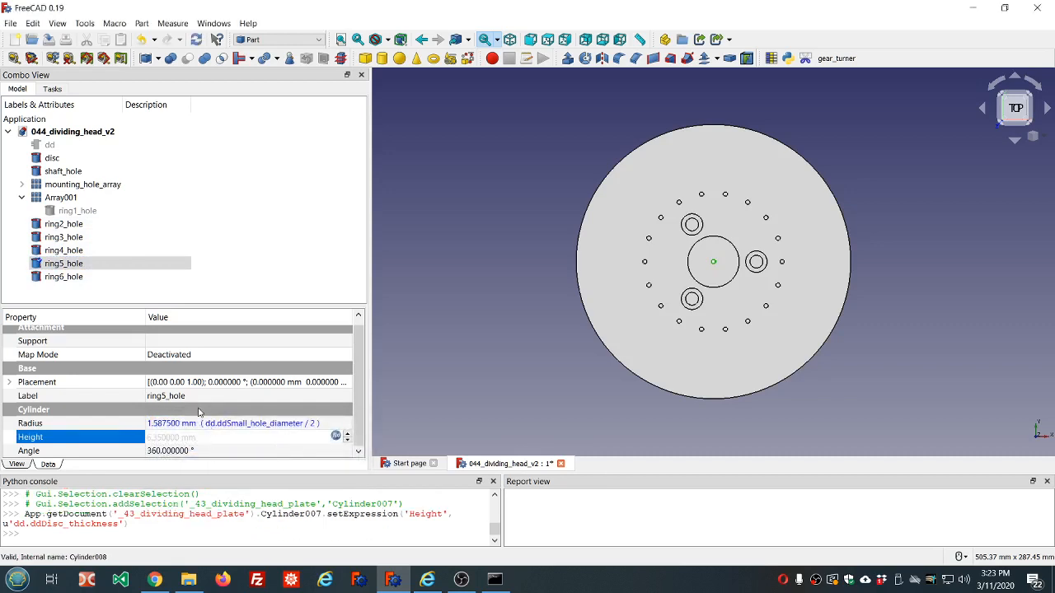
Step: Drive ring6_hole's height with the copied expression dd.ddDisc_thickness and clear the selection
click(96, 275)
click(292, 439)
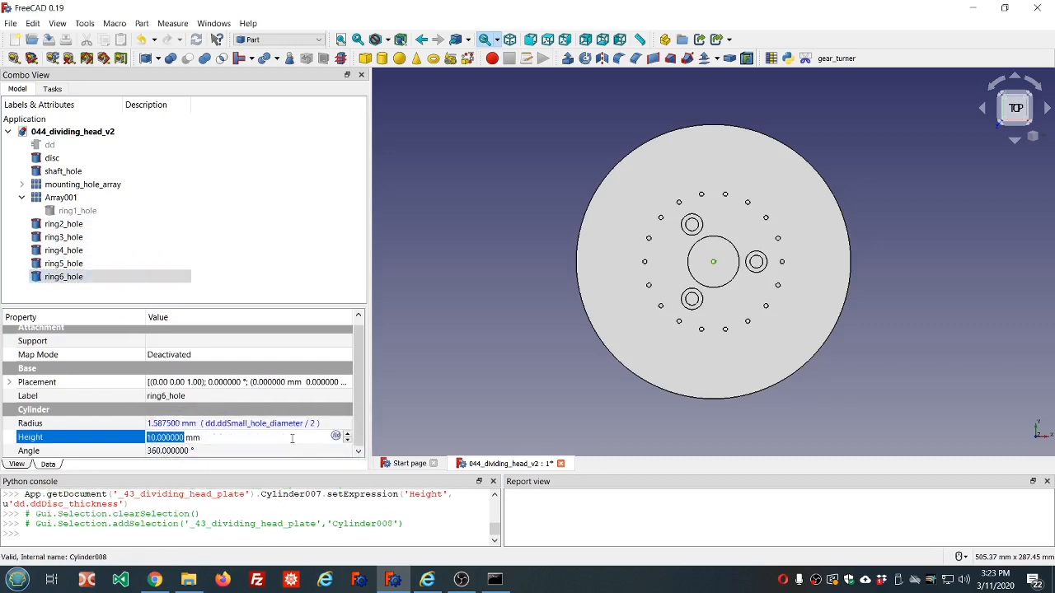
click(336, 437)
key(ctrl+v)
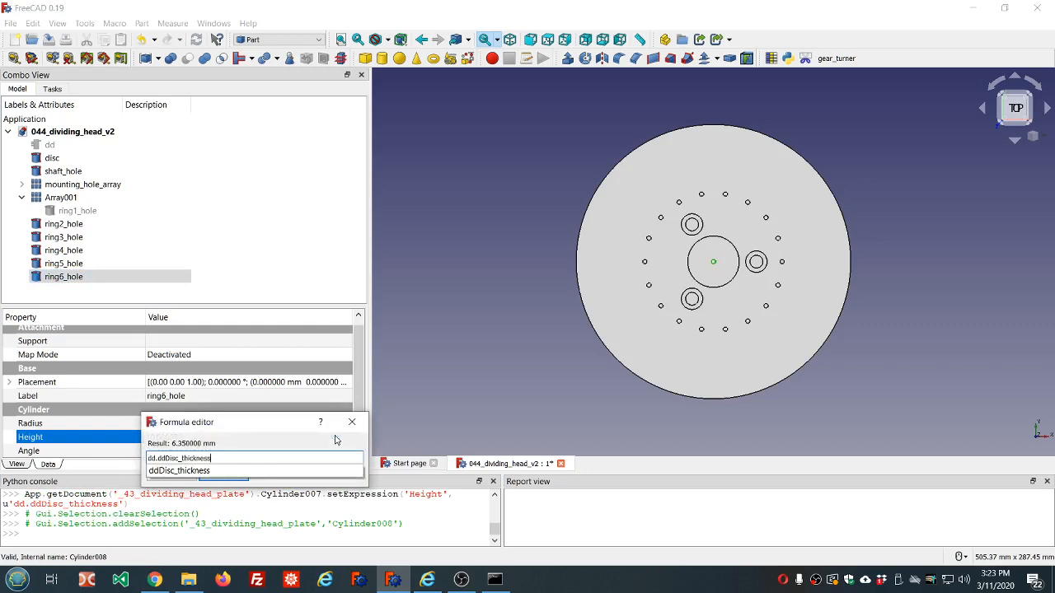
key(Return)
key(Return)
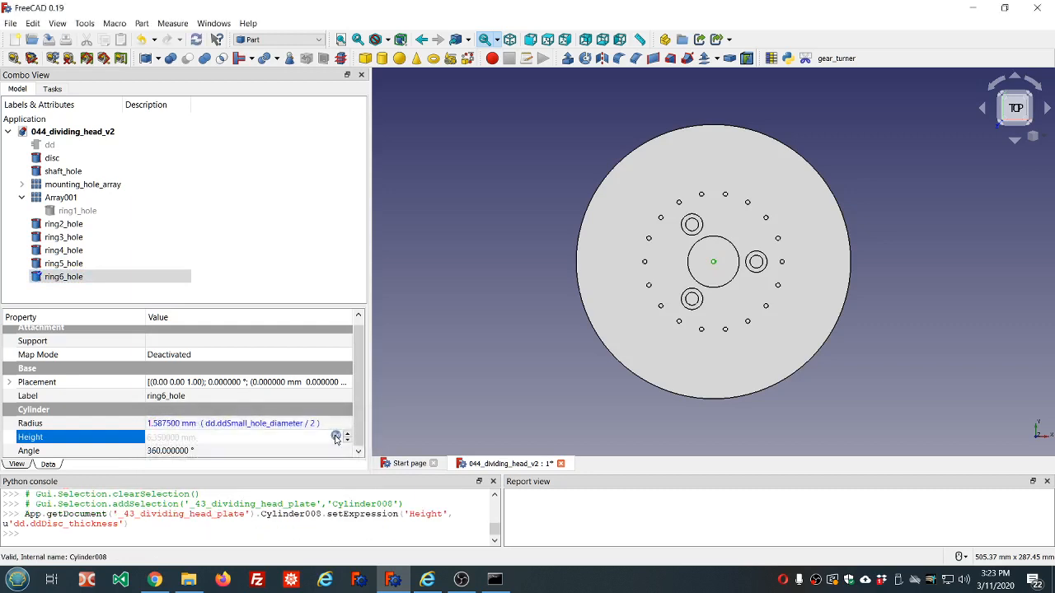
click(303, 227)
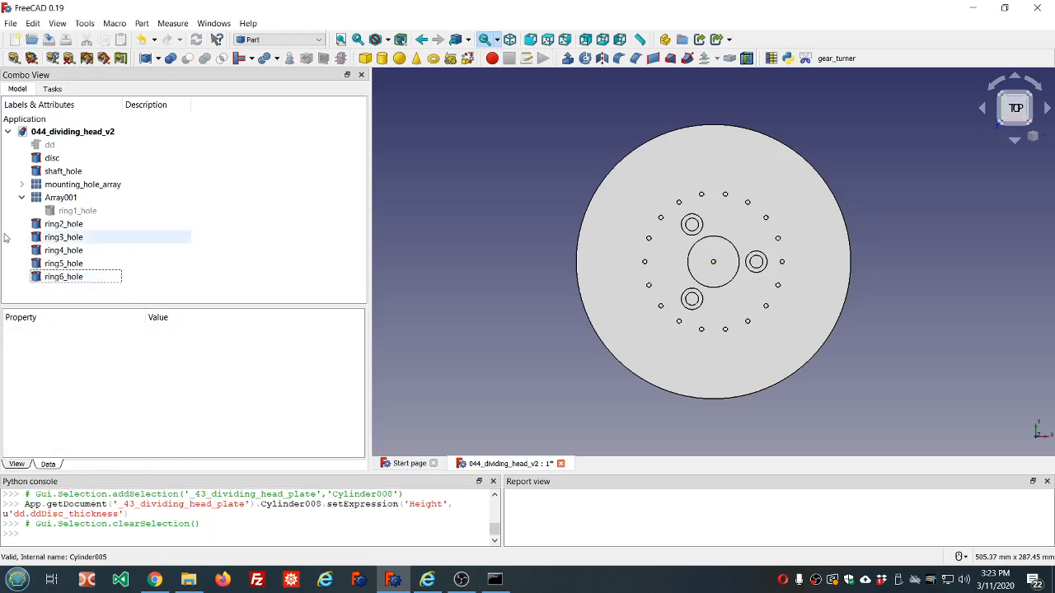
Step: Start an expression for ring2_hole's x position with dd.ddRing1_radius
click(71, 225)
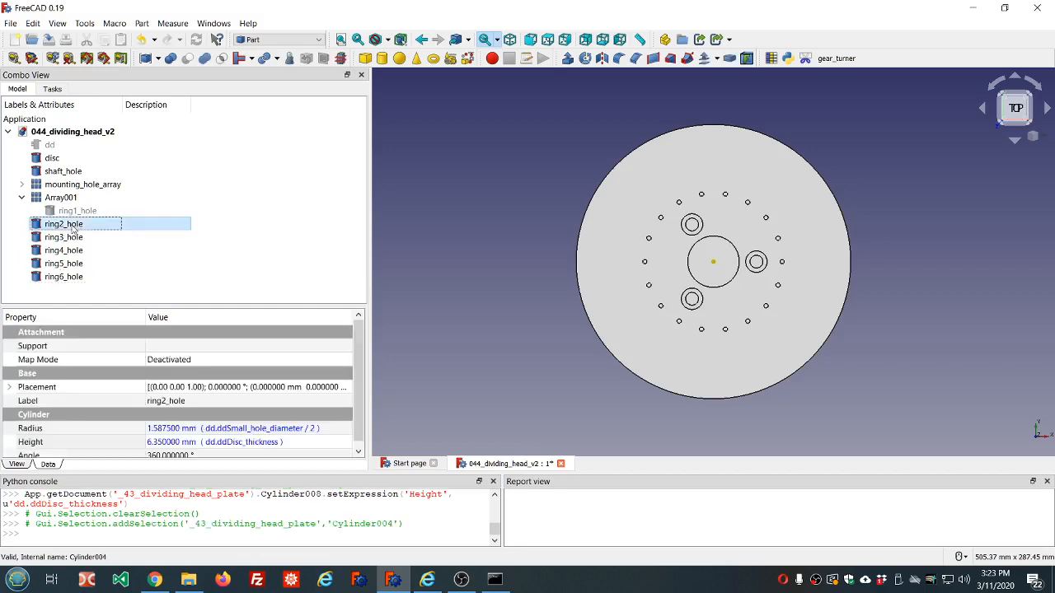
click(9, 386)
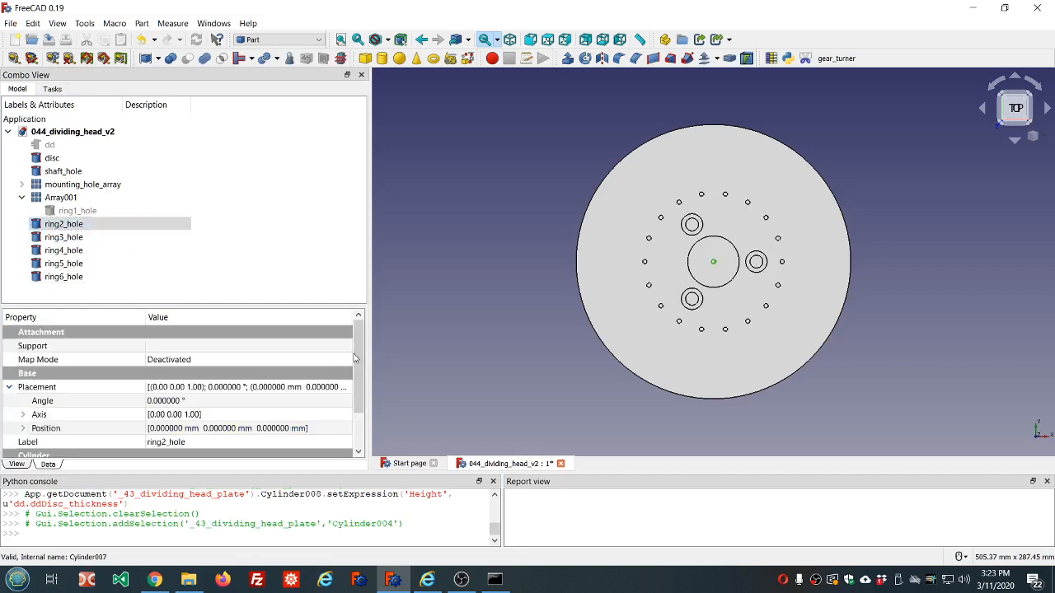
drag(359, 338, 363, 370)
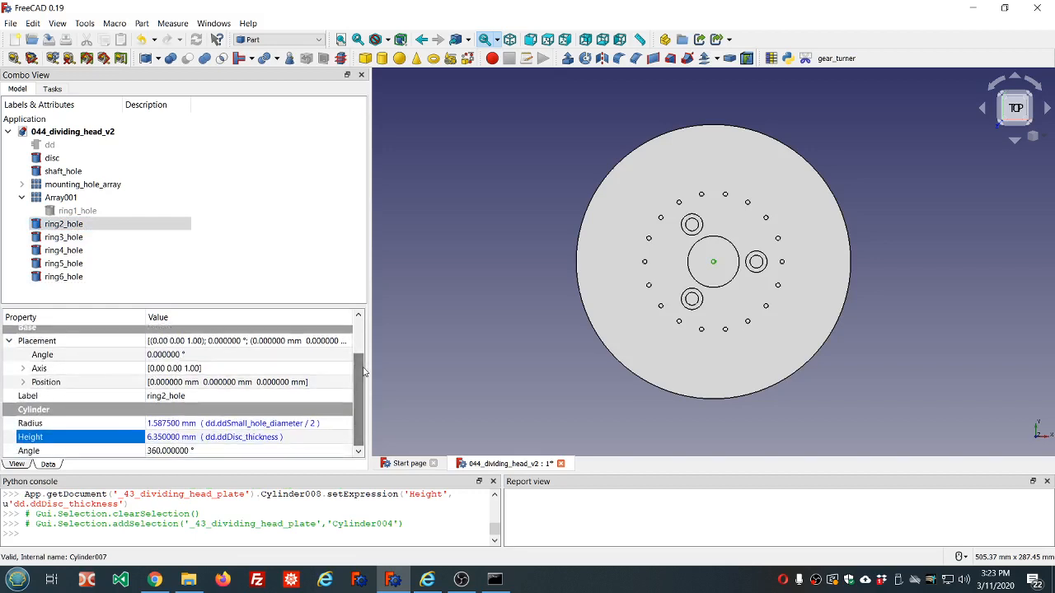
click(24, 382)
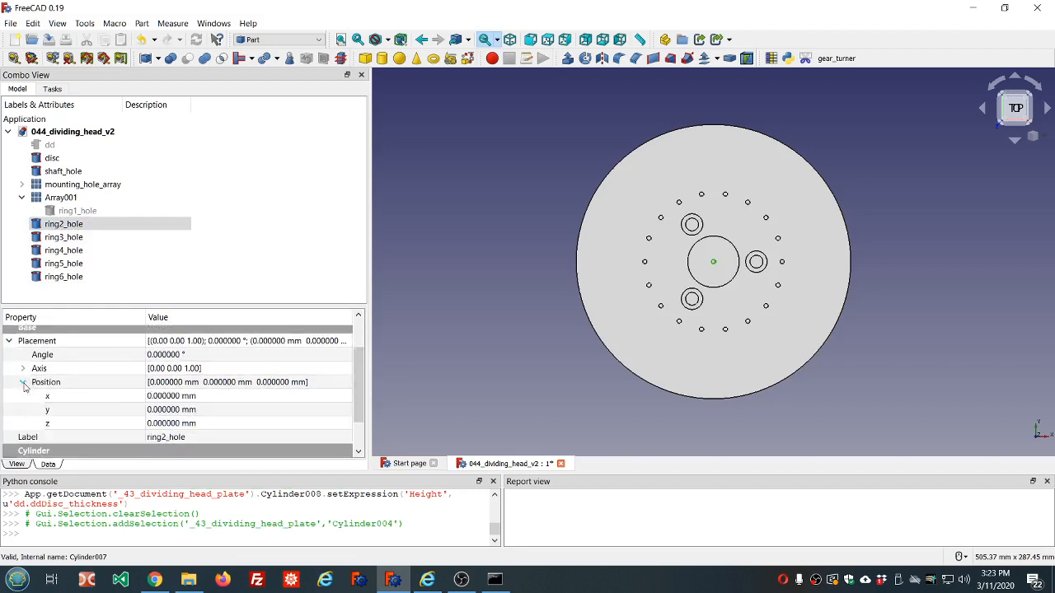
click(217, 398)
text(=)
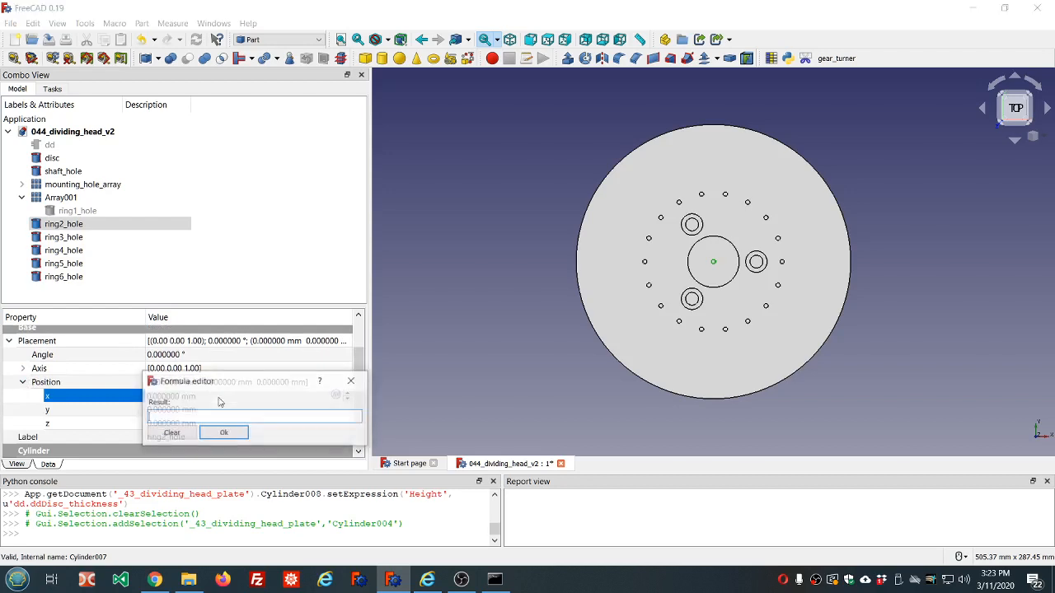
text(dd.ddd)
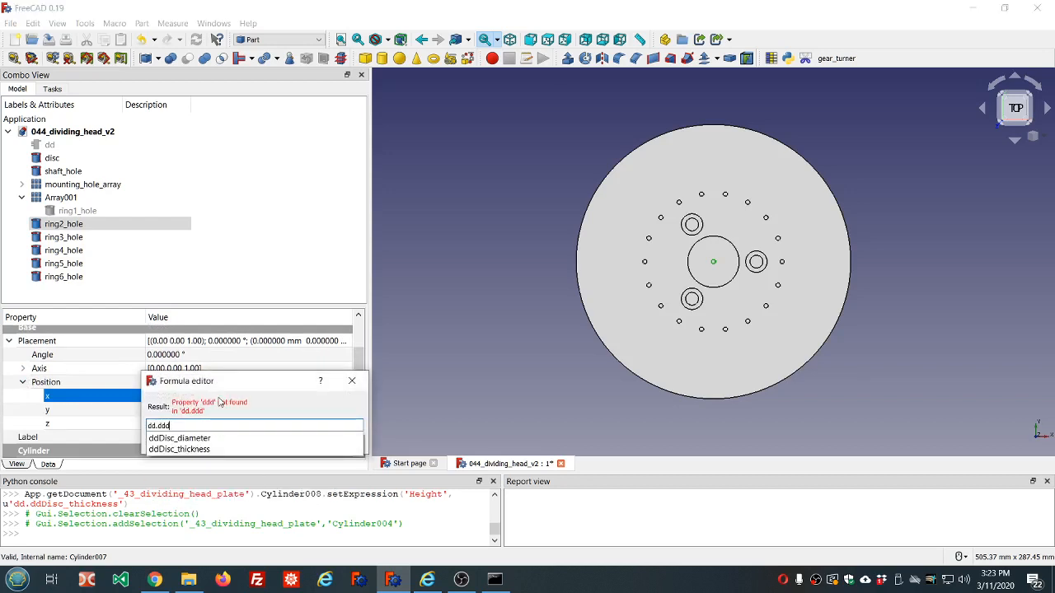
key(BackSpace)
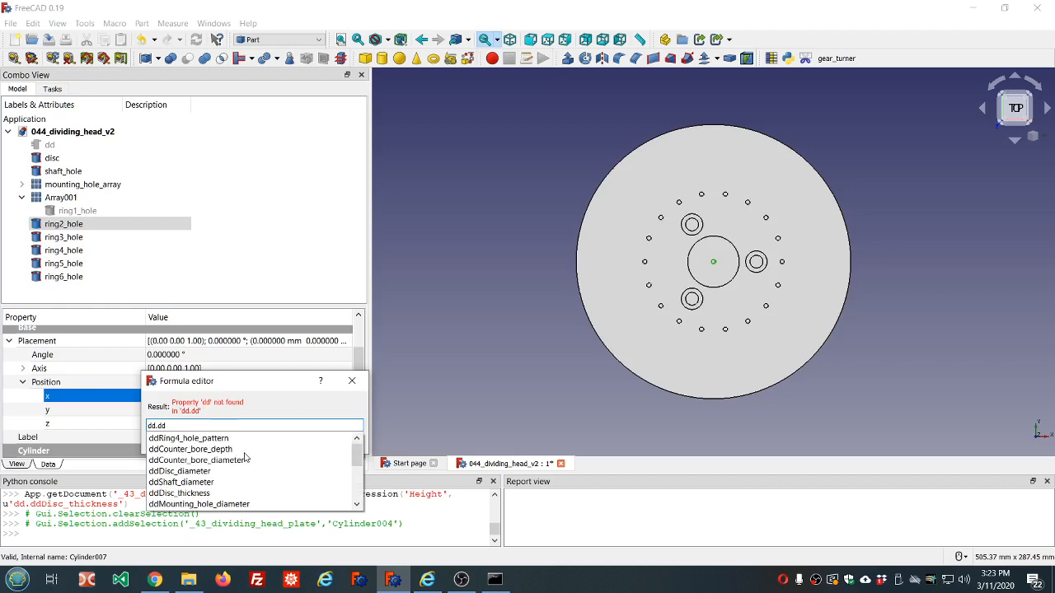
scroll(244, 457, down, 4)
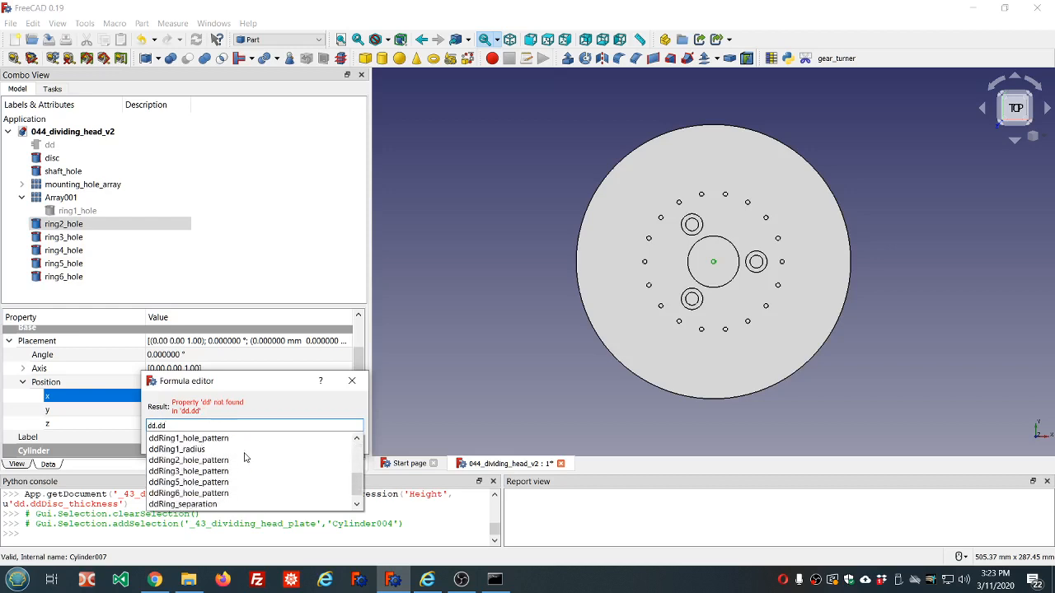
click(206, 450)
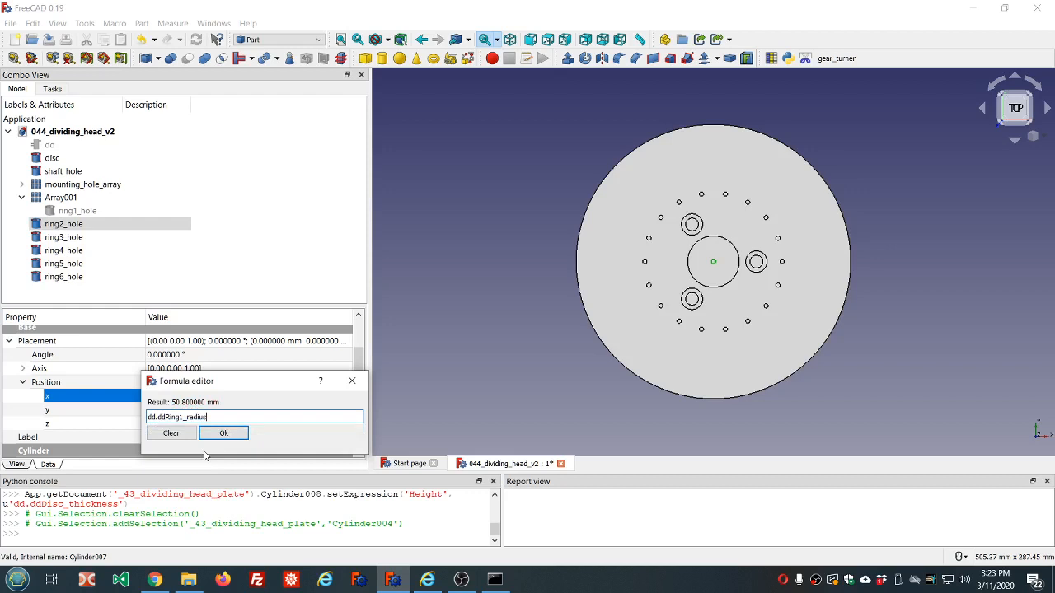
Step: Extend ring2_hole's x position expression to dd.ddRing1_radius+dd.ddRing_separation*1
text(+dd.)
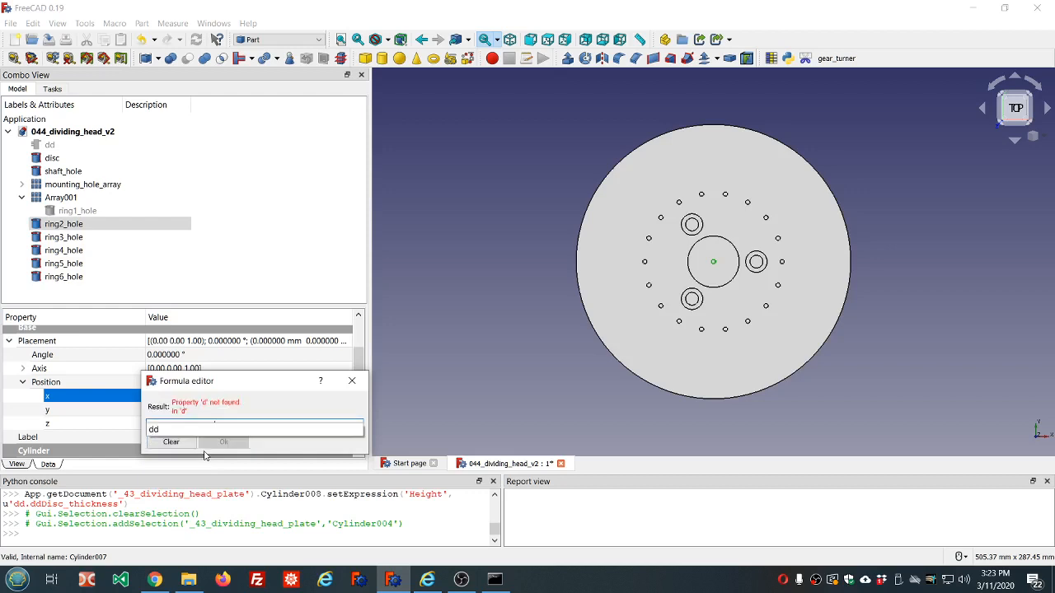
text(ddRing1_radius+dd.dd)
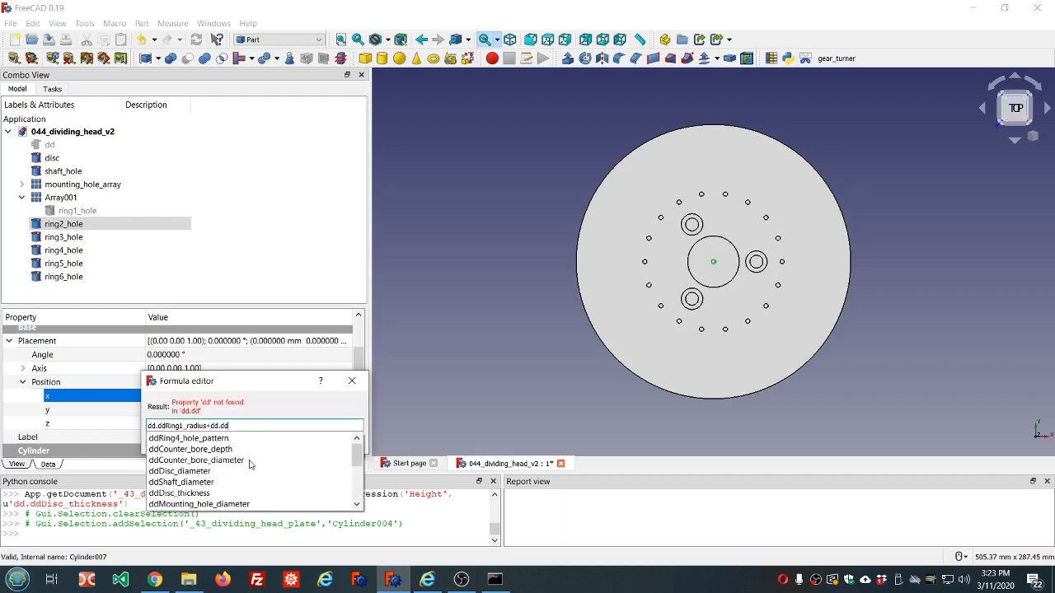
scroll(249, 465, down, 1)
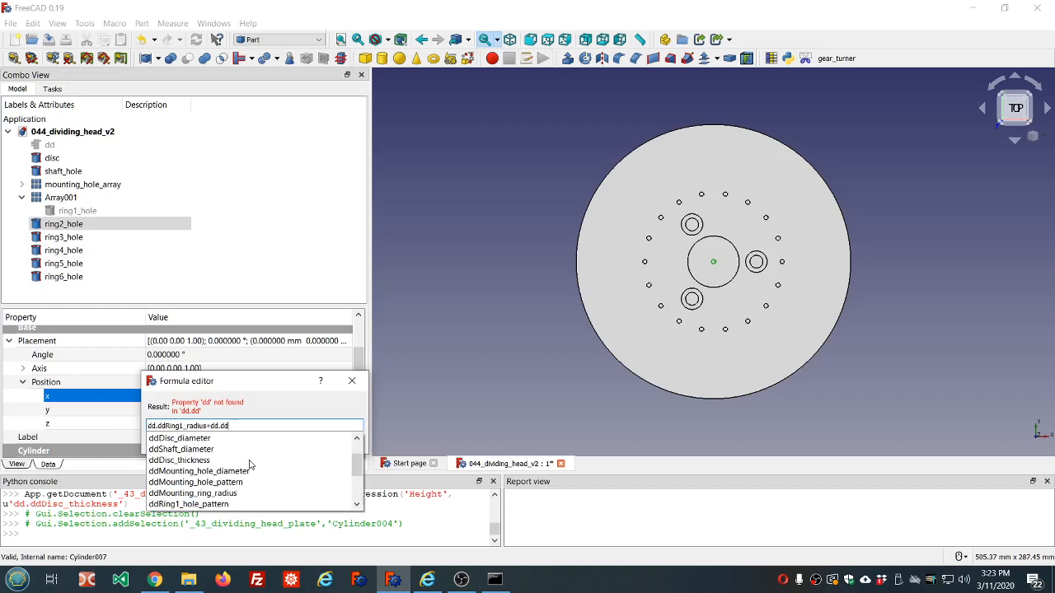
scroll(250, 465, down, 2)
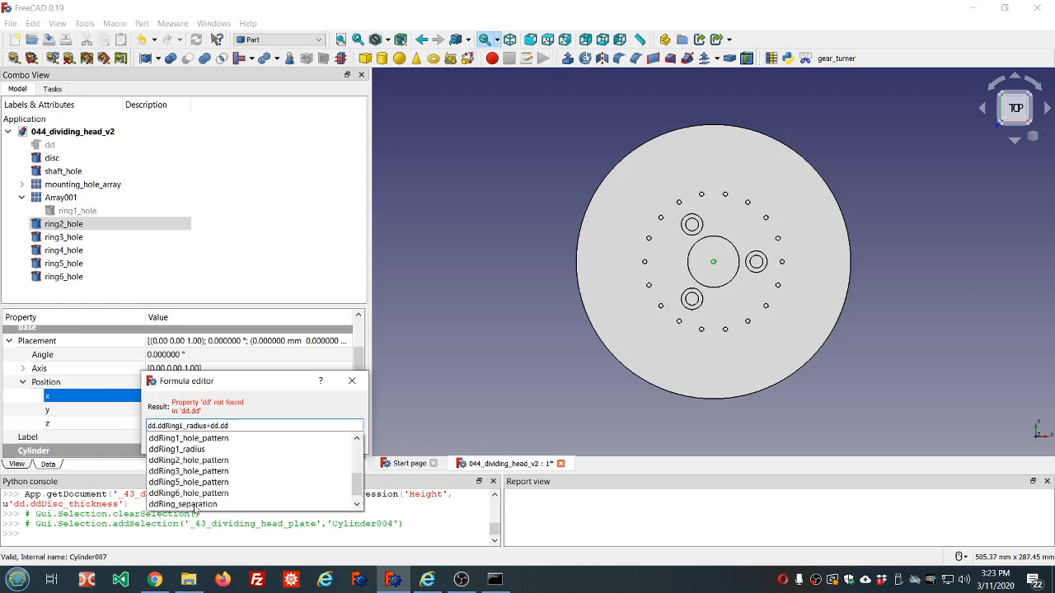
click(195, 505)
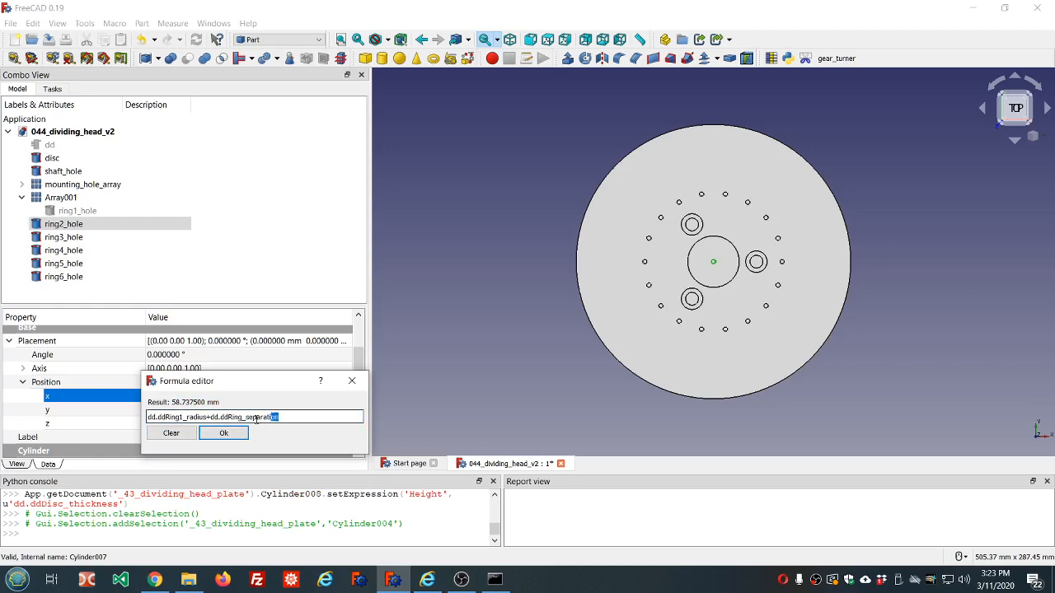
mouse_move(257, 420)
mouse_down()
mouse_move(173, 420)
mouse_move(273, 423)
mouse_up()
text(*1)
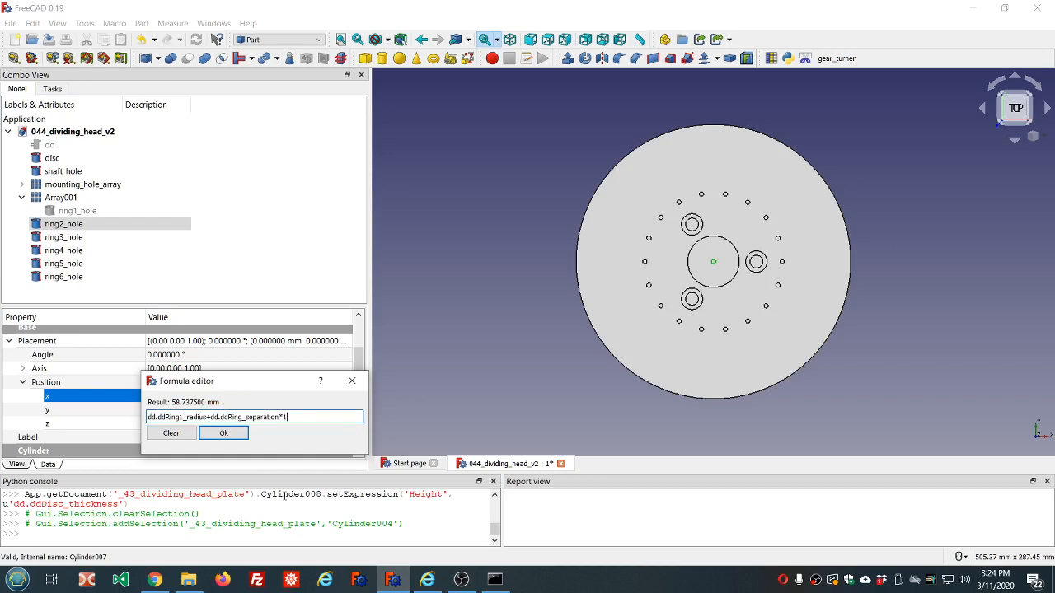
Step: Copy ring2_hole's complete x position expression for reuse and apply it to the hole
drag(304, 419, 193, 410)
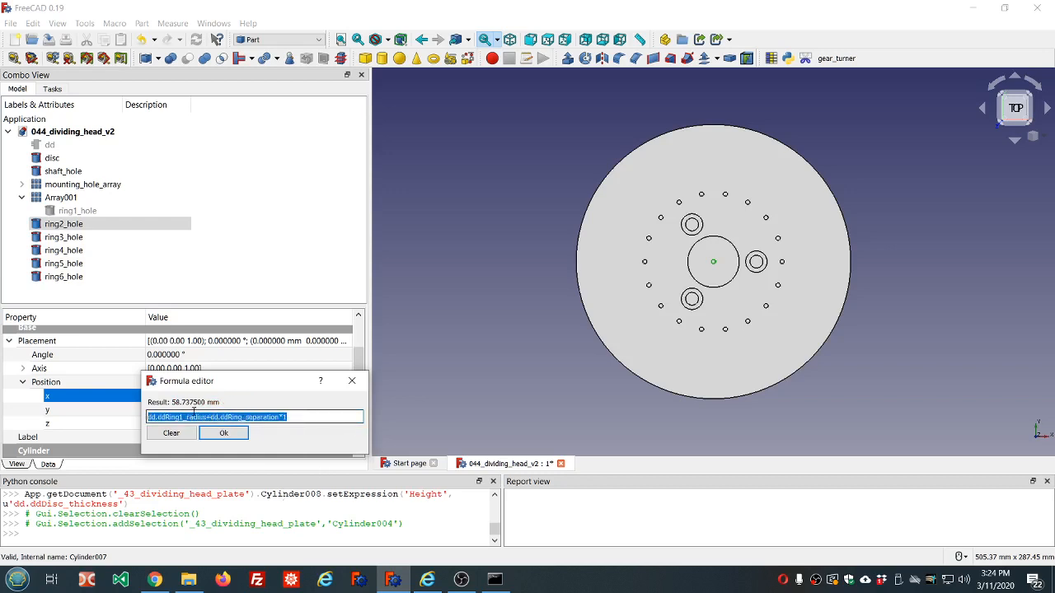
right_click(175, 421)
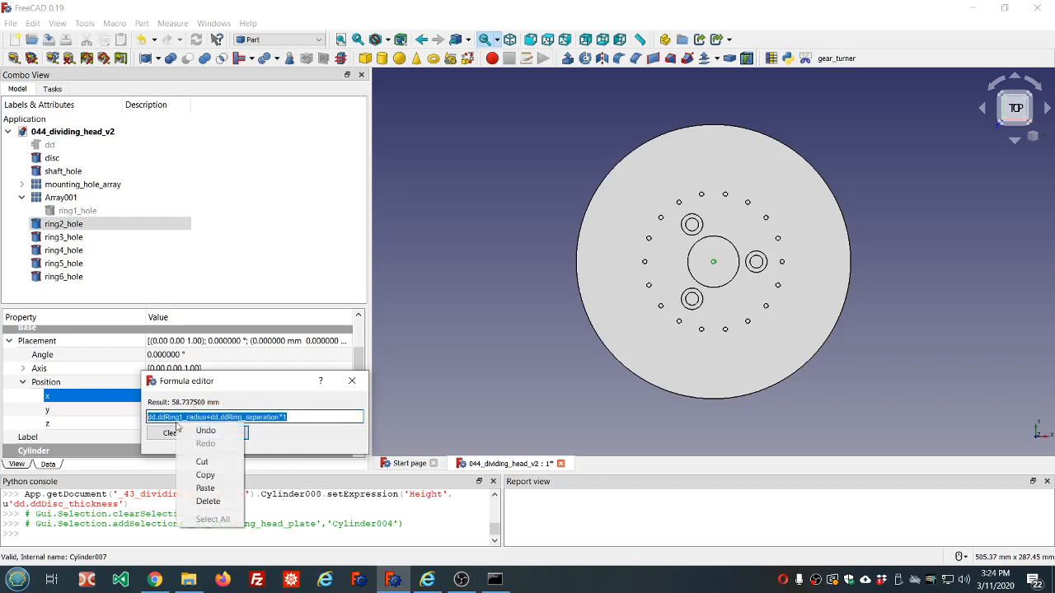
click(205, 475)
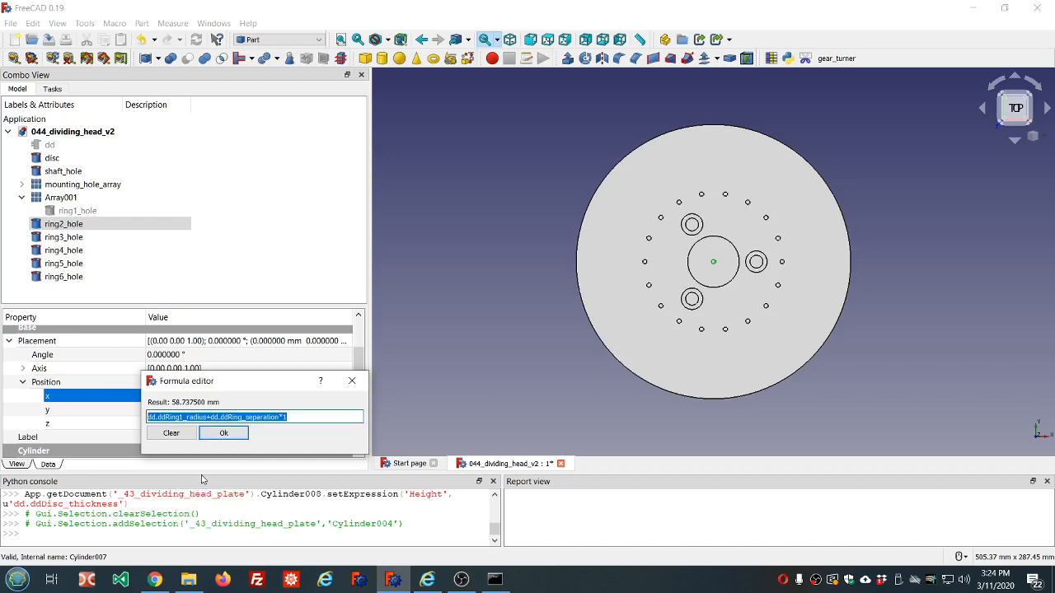
click(221, 434)
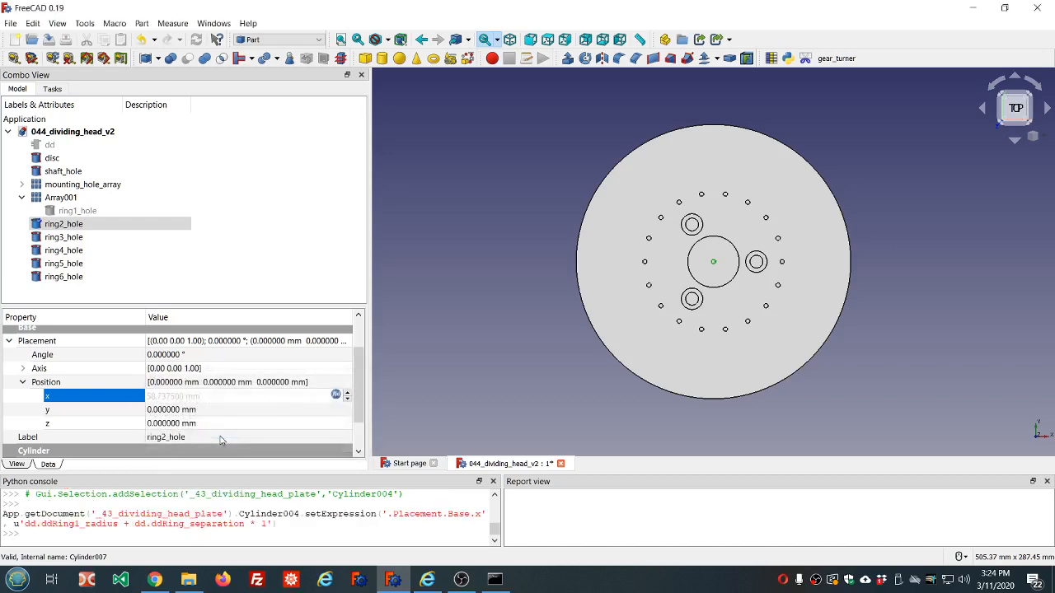
Step: Drive ring3_hole's x position with the copied expression, changing it to dd.ddRing1_radius+dd.ddRing_separation*2
click(95, 243)
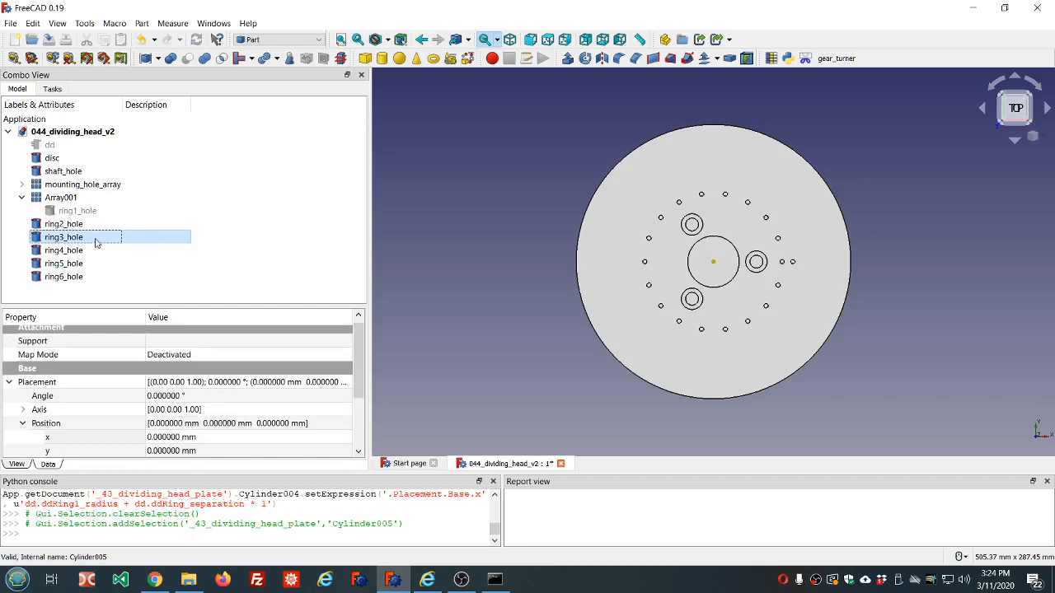
click(235, 437)
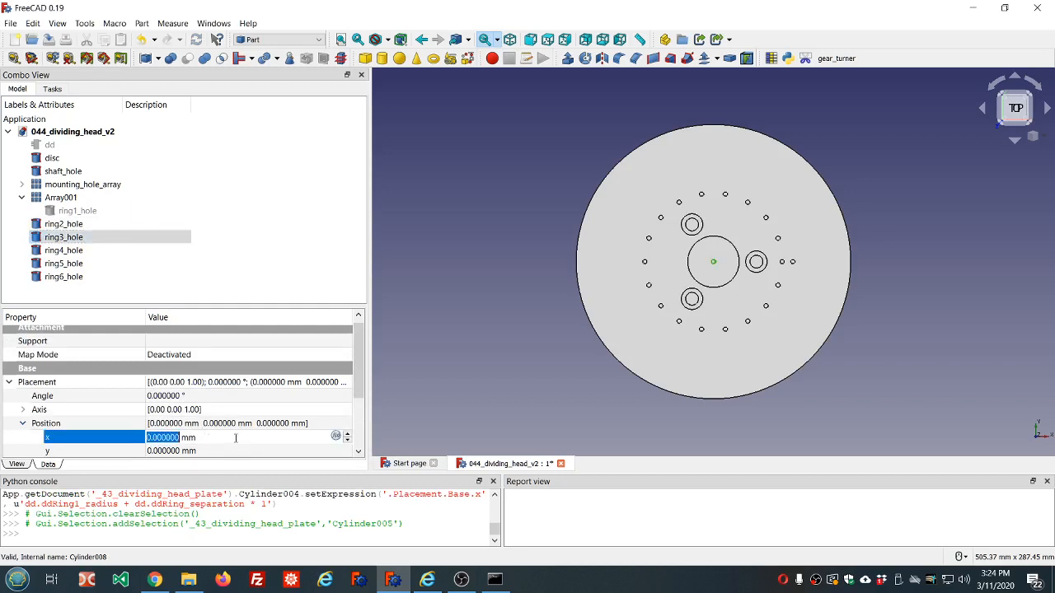
click(335, 435)
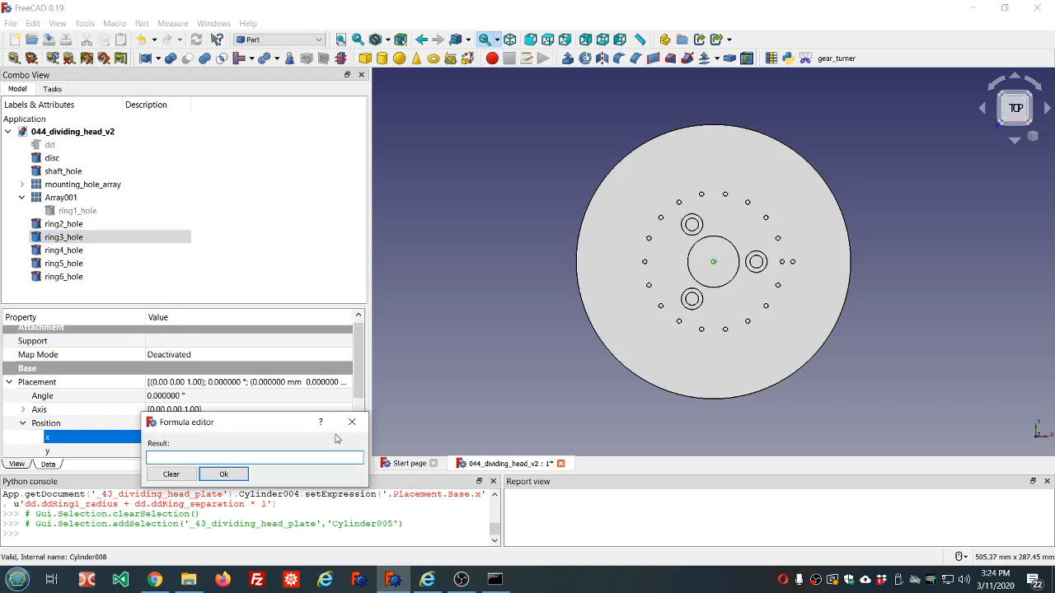
key(ctrl+v)
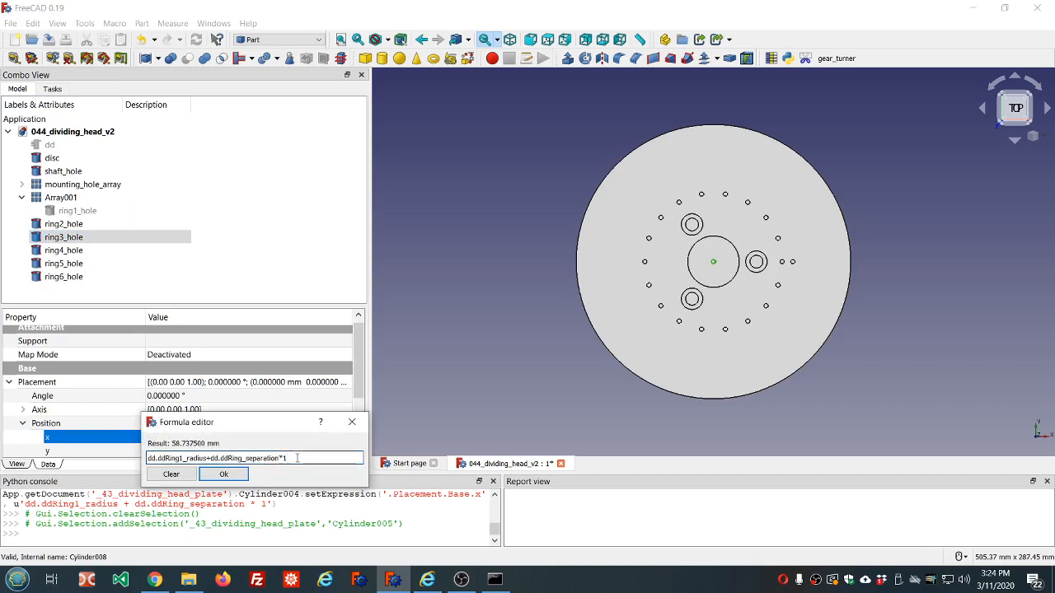
key(BackSpace)
text(2)
click(223, 475)
Step: Widen the property view to check ring3_hole's full x position expression
click(63, 250)
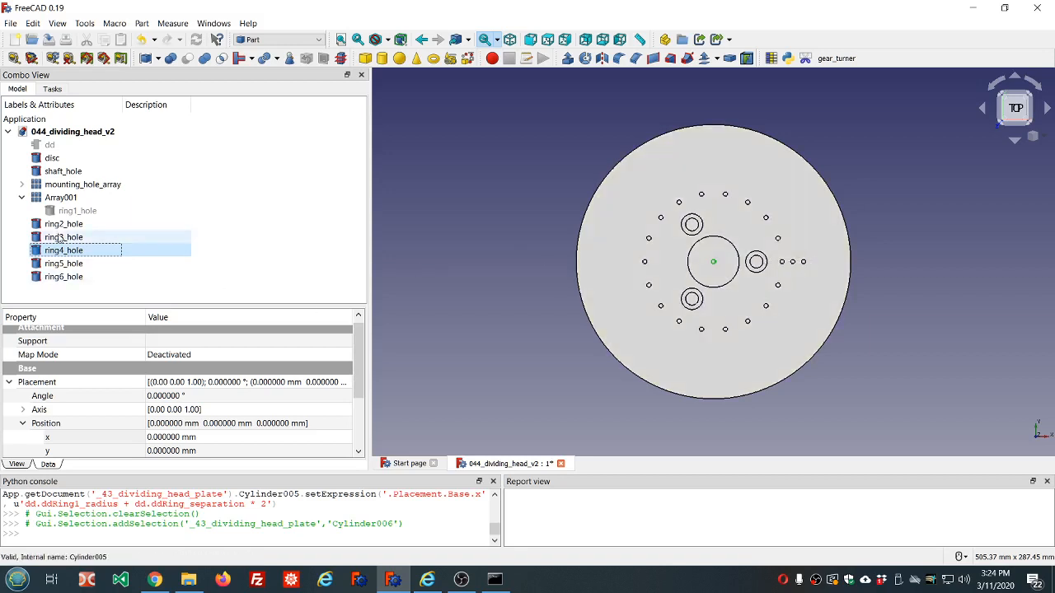
click(186, 237)
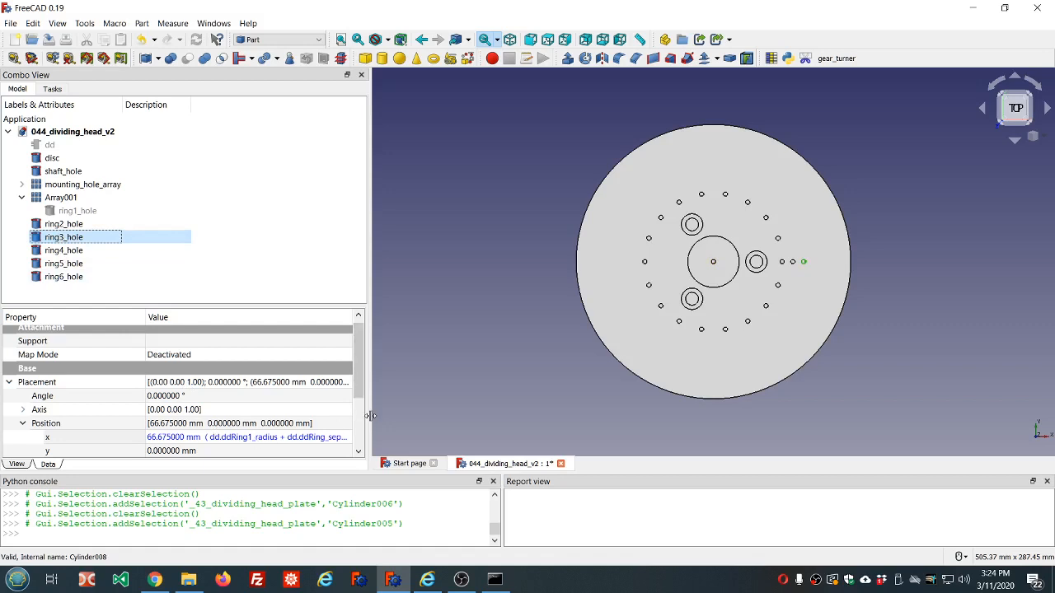
drag(370, 420, 441, 419)
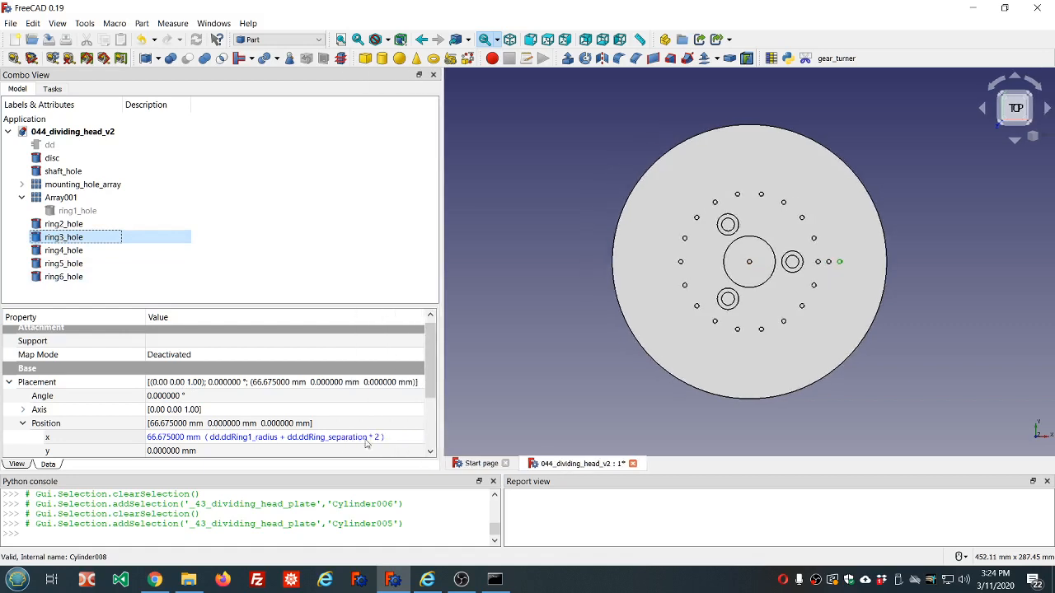
Step: Drive ring4_hole's x position with the copied expression, changing it to dd.ddRing1_radius+dd.ddRing_separation*3
click(85, 250)
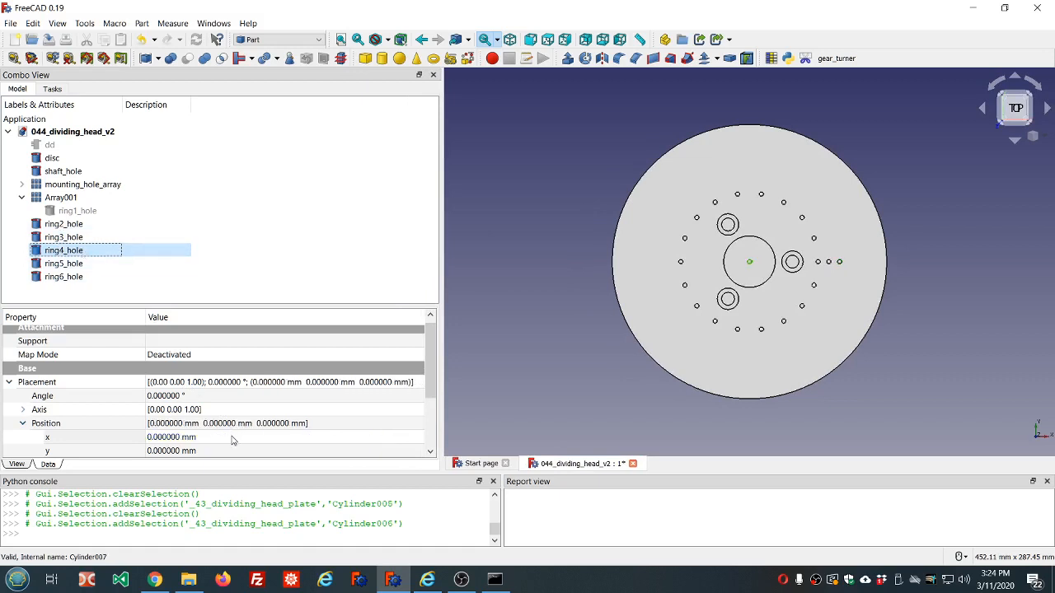
click(232, 438)
click(408, 436)
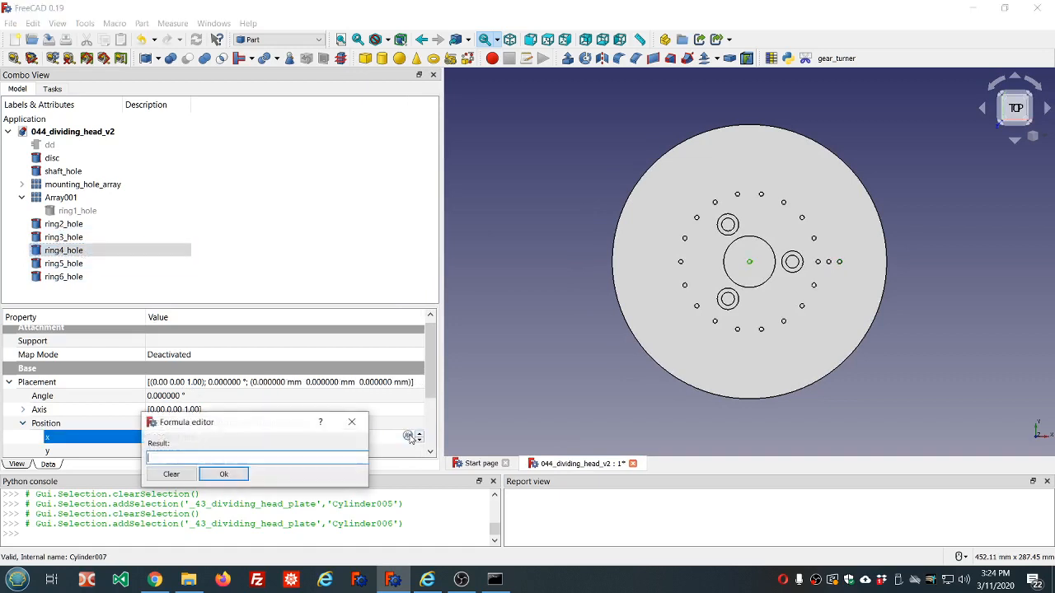
key(ctrl+v)
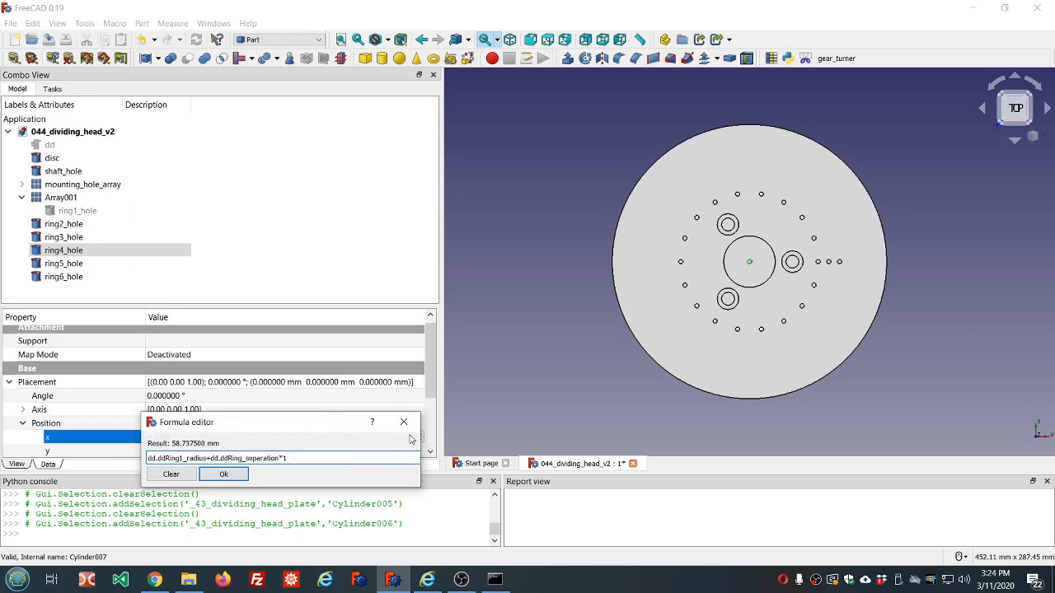
key(BackSpace)
text(3)
click(223, 474)
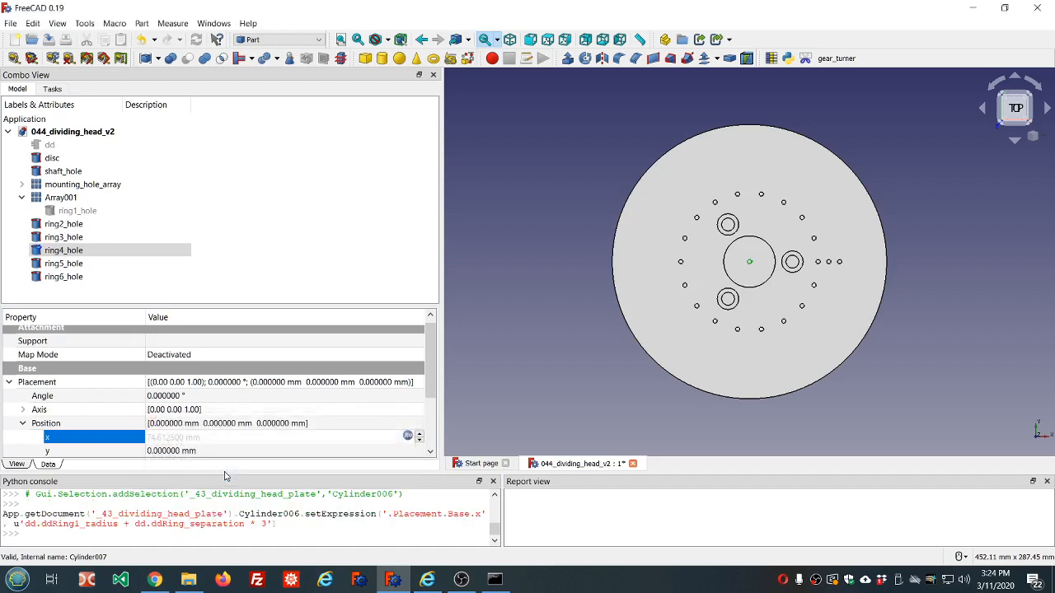
Step: Drive ring5_hole's x position with the copied expression, changing it to dd.ddRing1_radius+dd.ddRing_separation*4
click(79, 265)
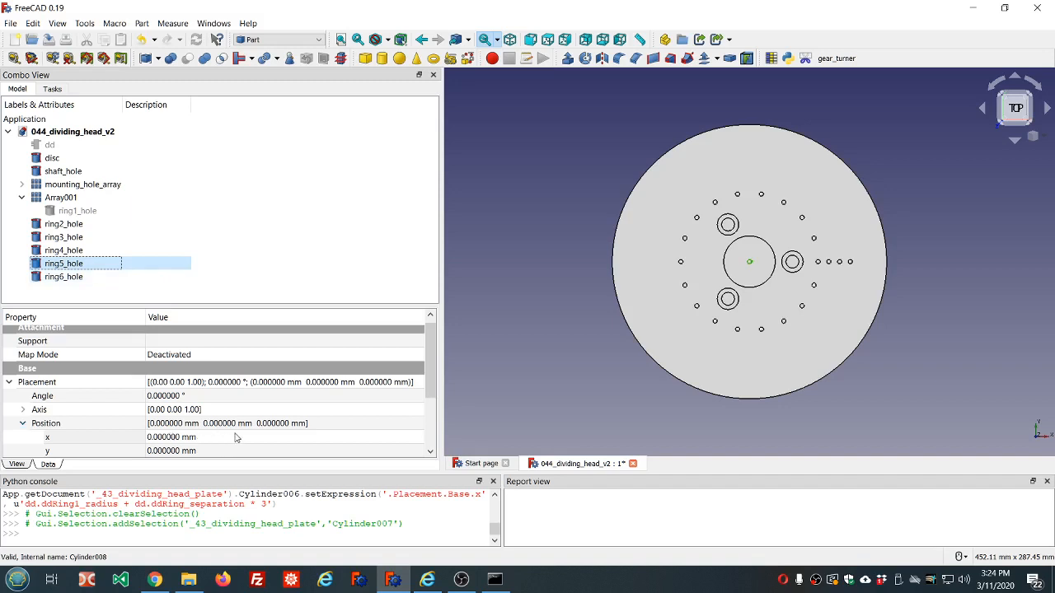
click(236, 437)
click(408, 437)
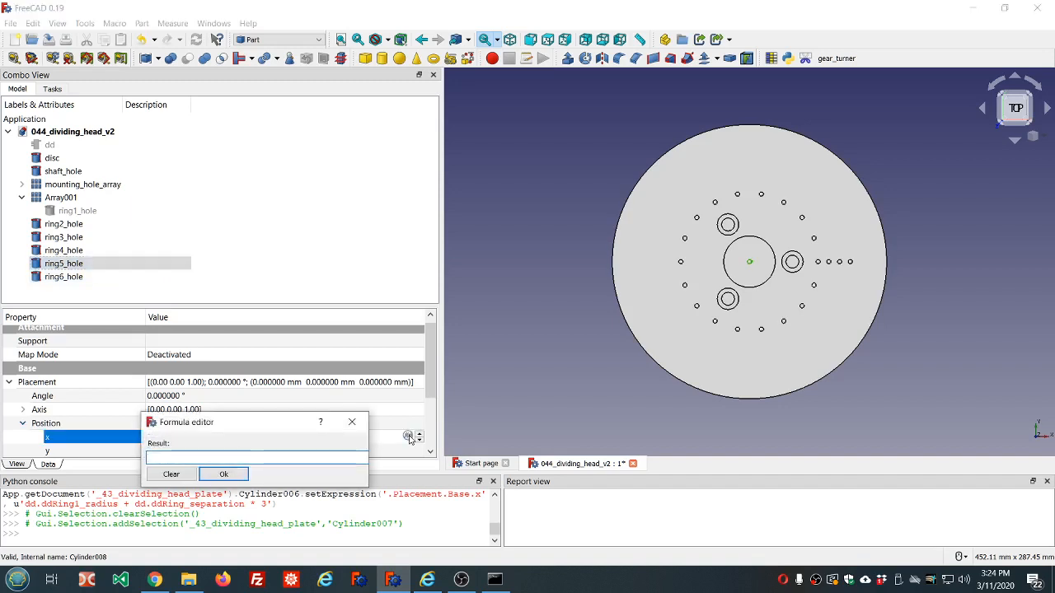
key(ctrl+v)
key(BackSpace)
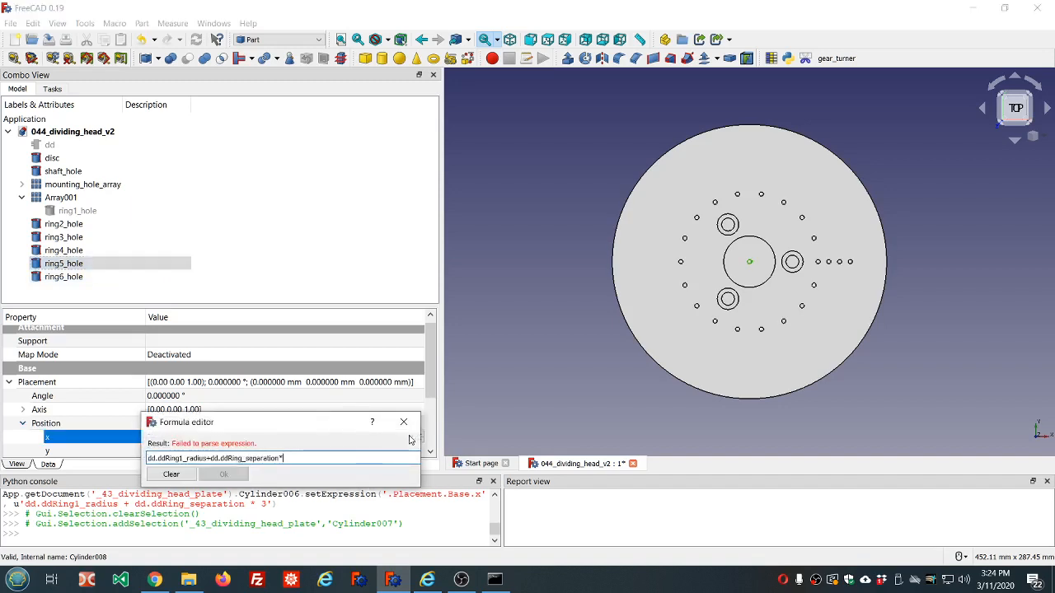
text(4)
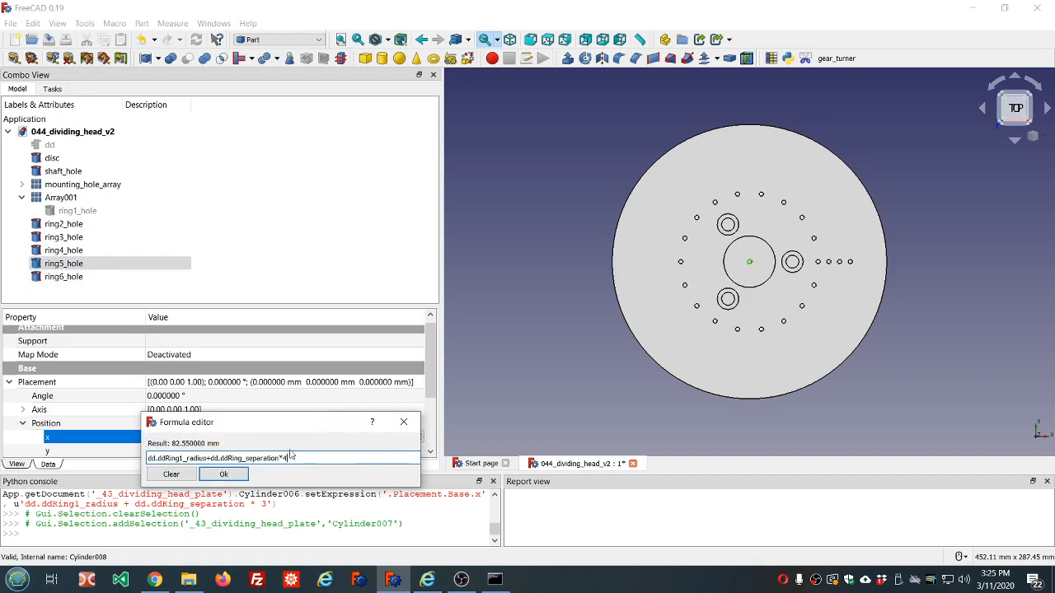
click(235, 475)
Step: Drive ring6_hole's x position with the copied expression, changing it to dd.ddRing1_radius+dd.ddRing_separation*5
click(84, 282)
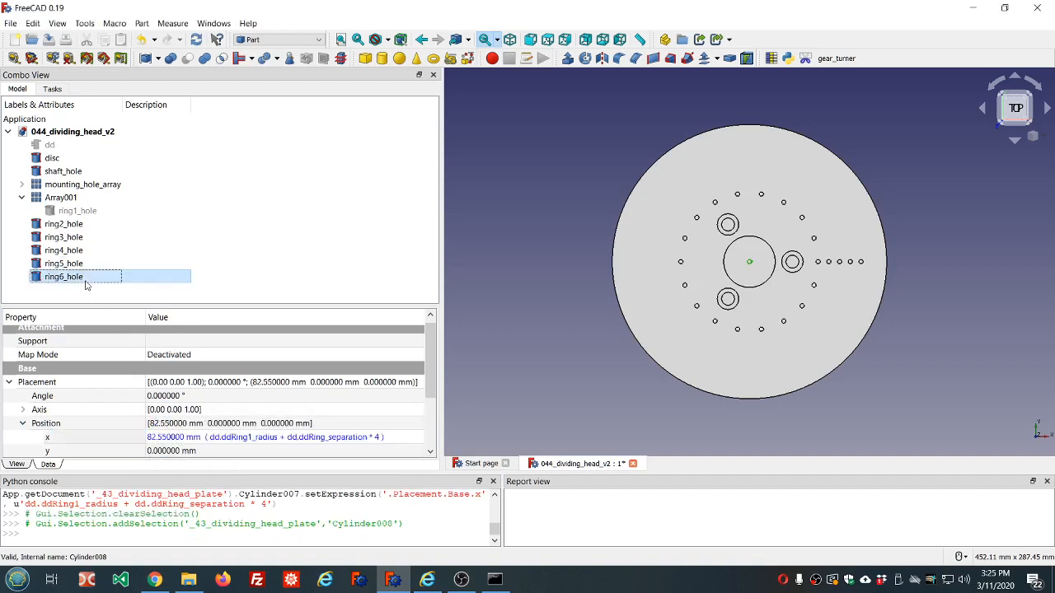
click(214, 442)
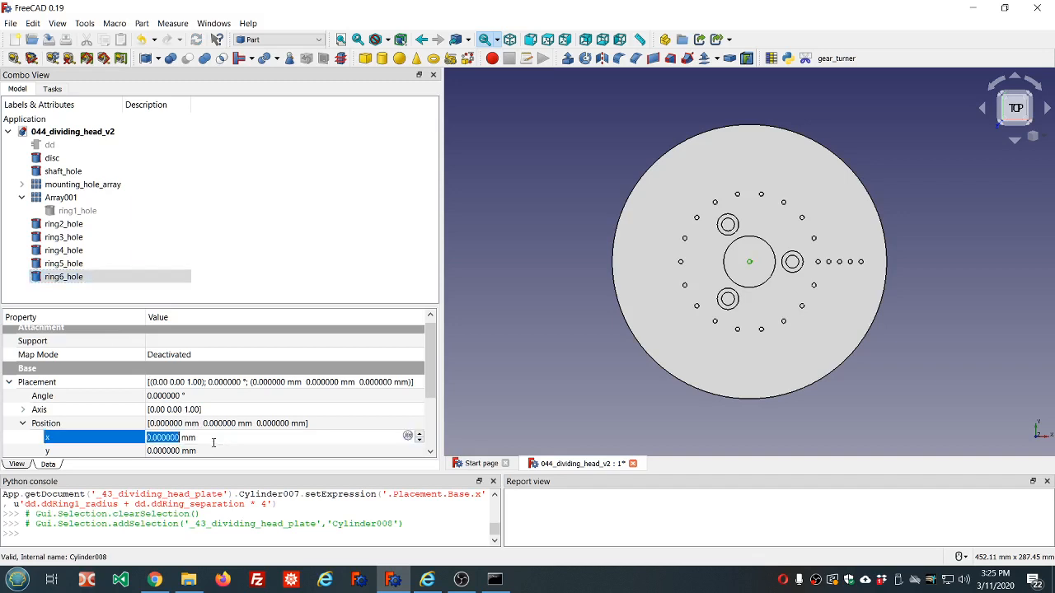
click(408, 436)
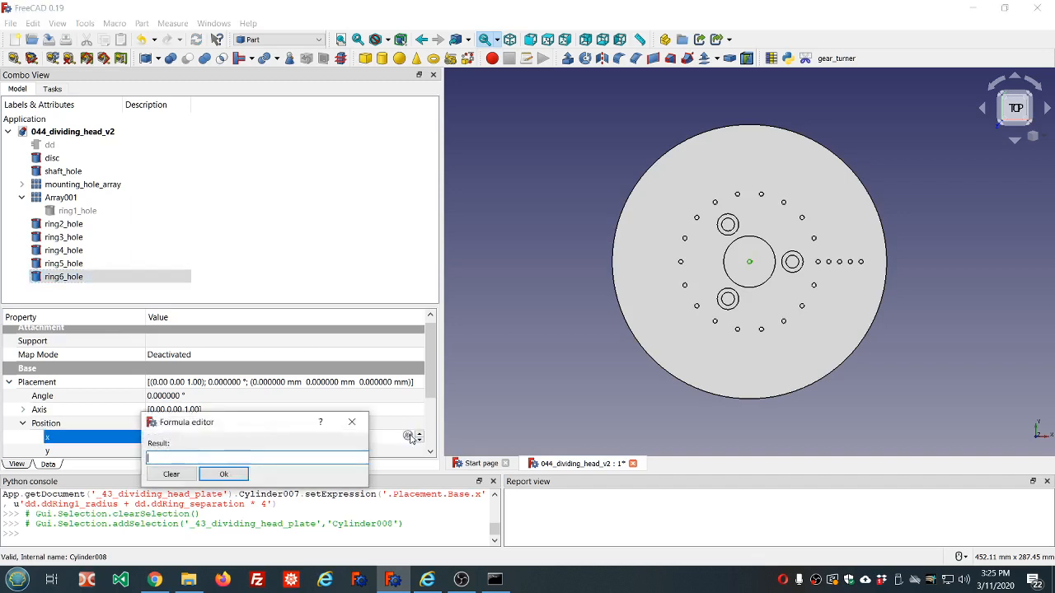
text(dd.ddRing1_radius+dd.ddRing_separation*1)
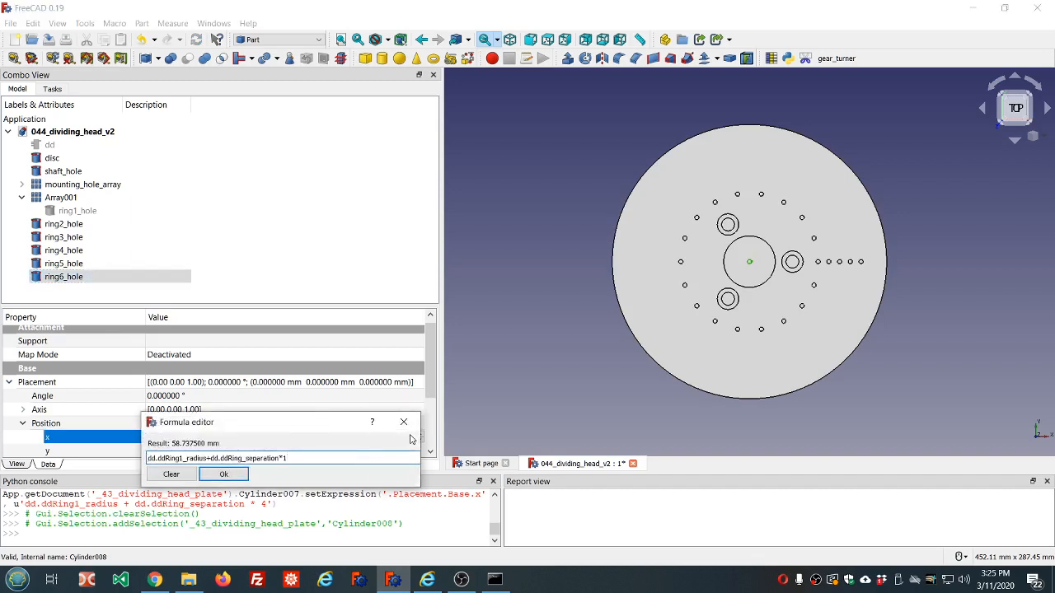
key(BackSpace)
text(5)
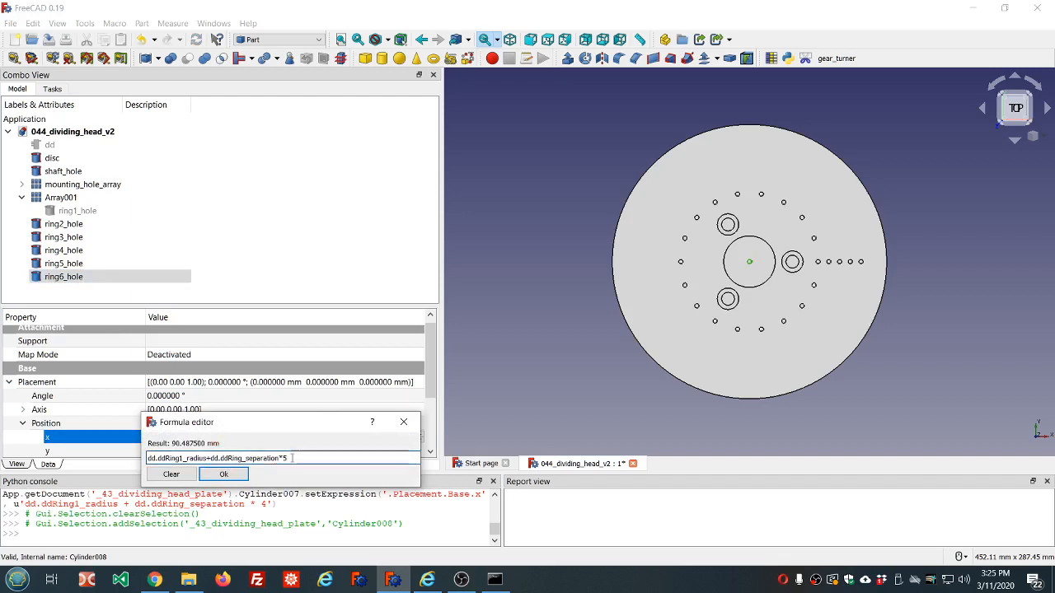
click(230, 471)
click(326, 232)
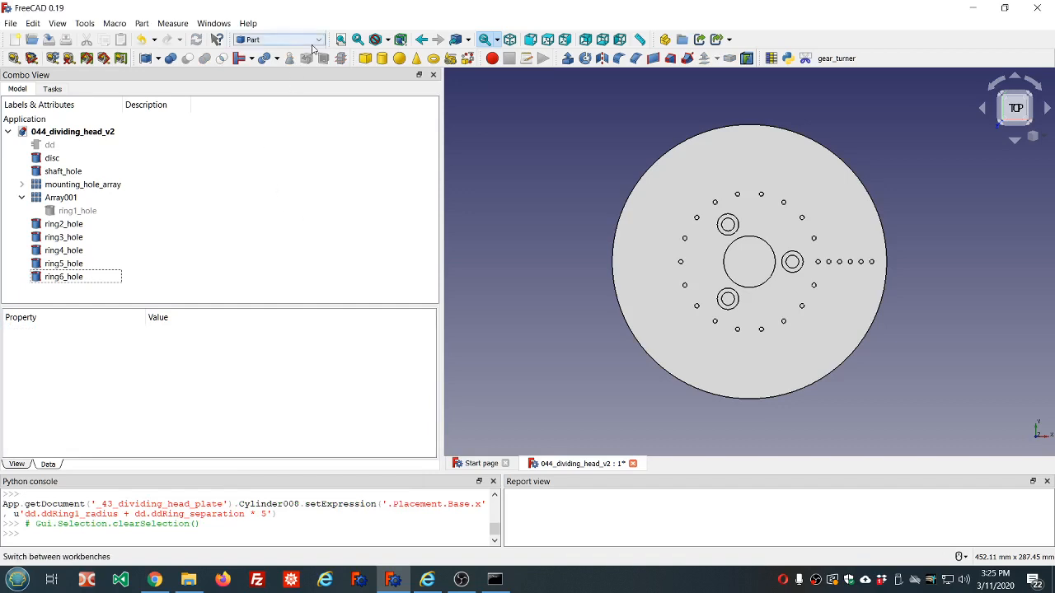
Step: In the Draft workbench, create an array of ring2_hole and set its array type to polar
click(313, 40)
click(285, 59)
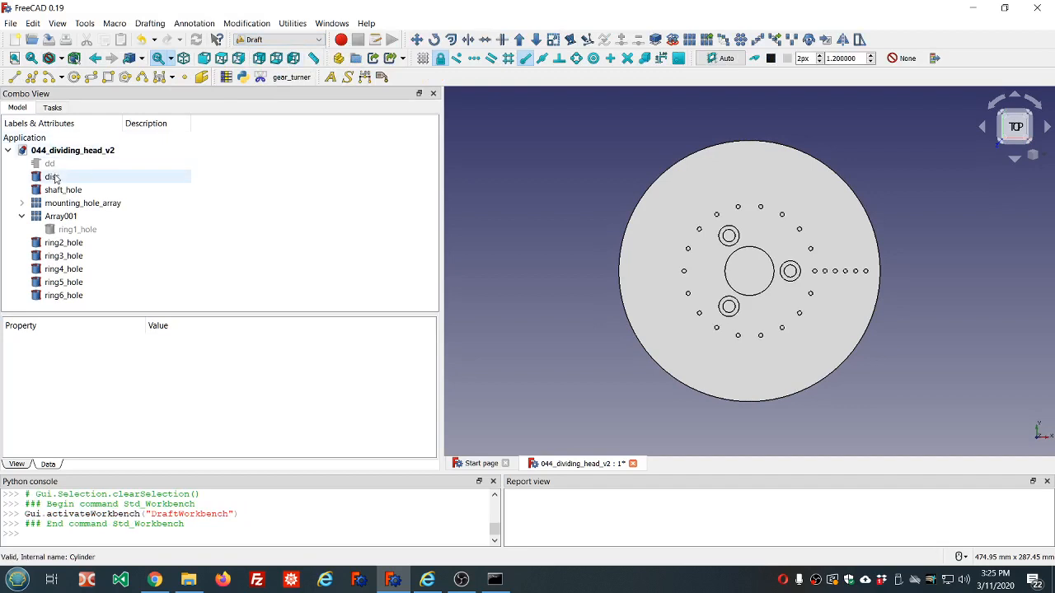
click(66, 242)
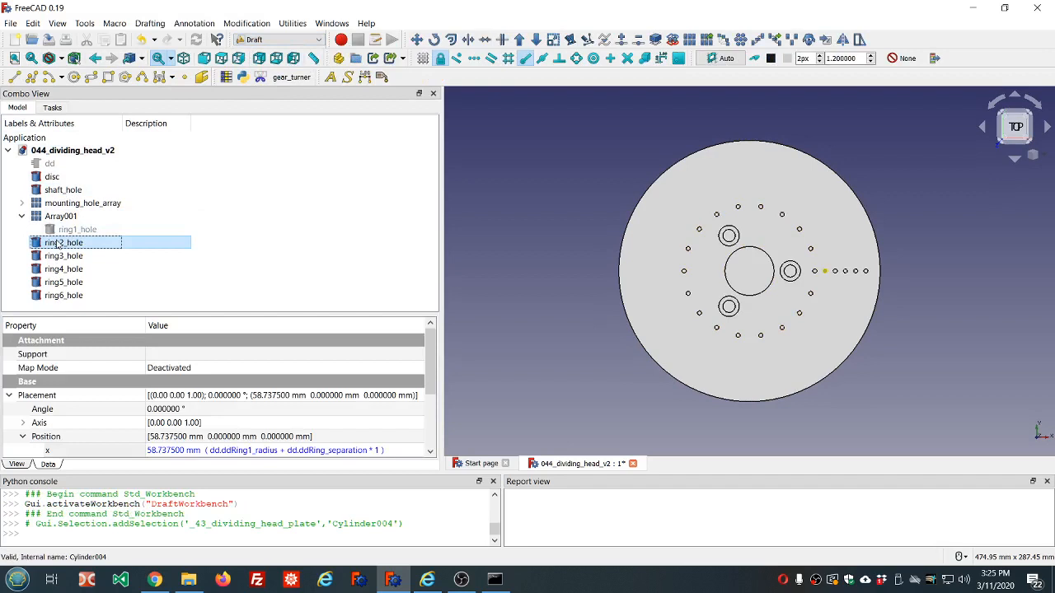
click(660, 59)
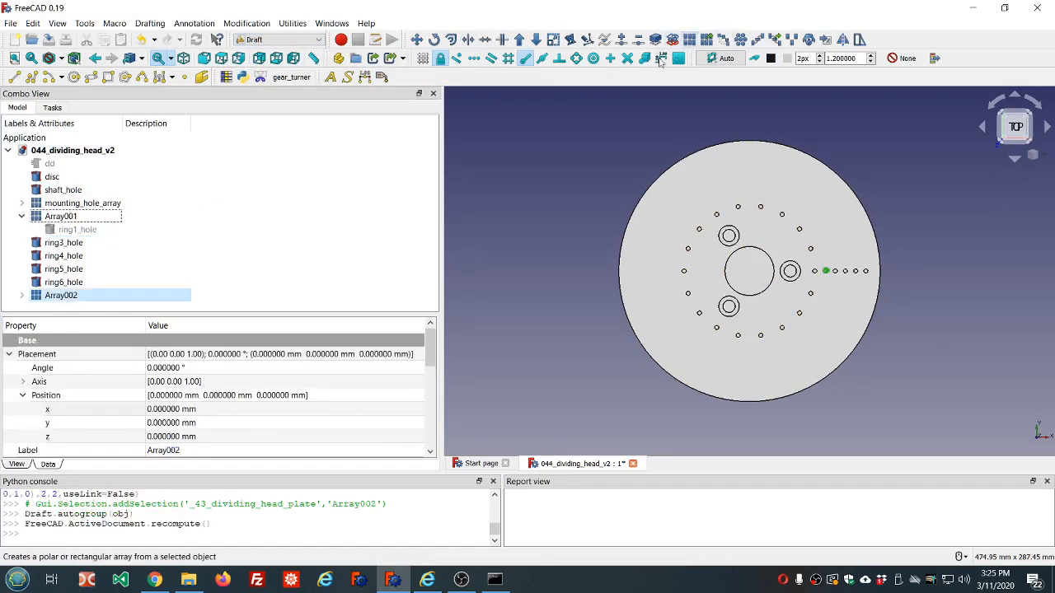
scroll(358, 415, down, 2)
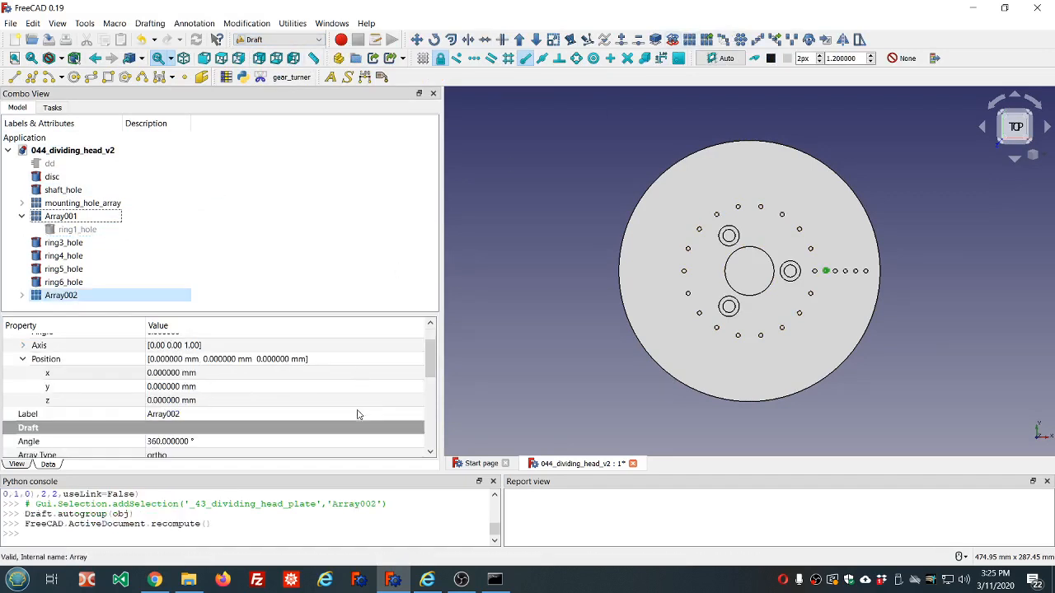
click(354, 420)
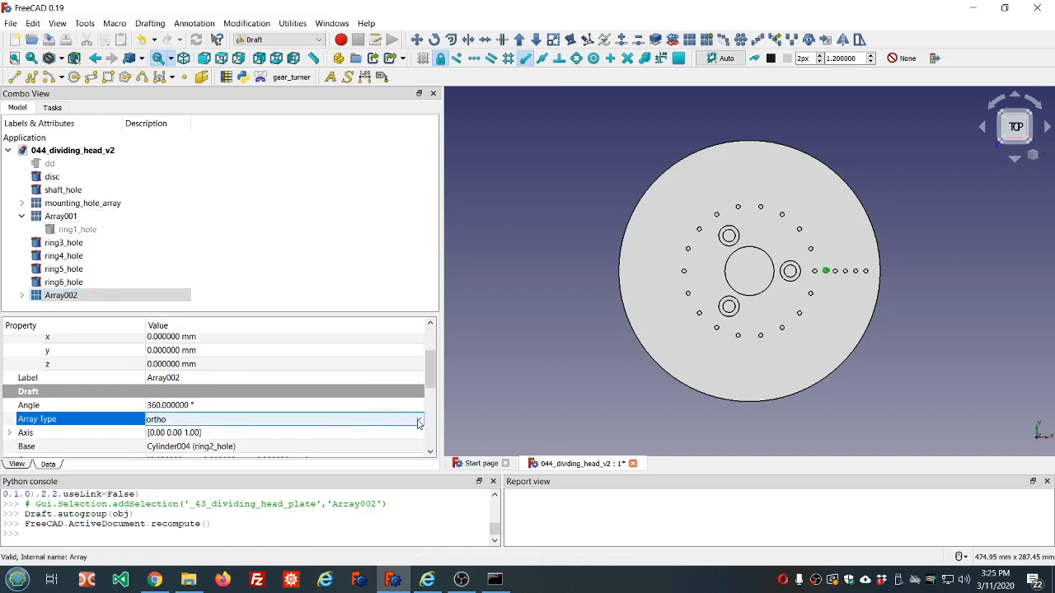
click(416, 421)
click(337, 443)
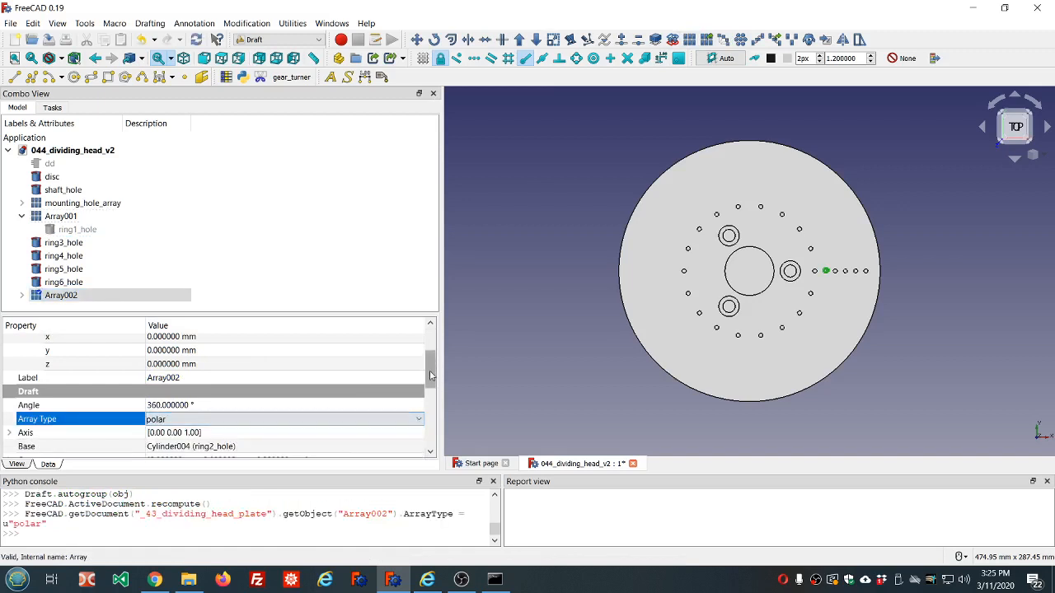
Step: Drive the ring2_hole array's polar number with the expression dd.ddRing2_hole_pattern
drag(429, 375, 426, 422)
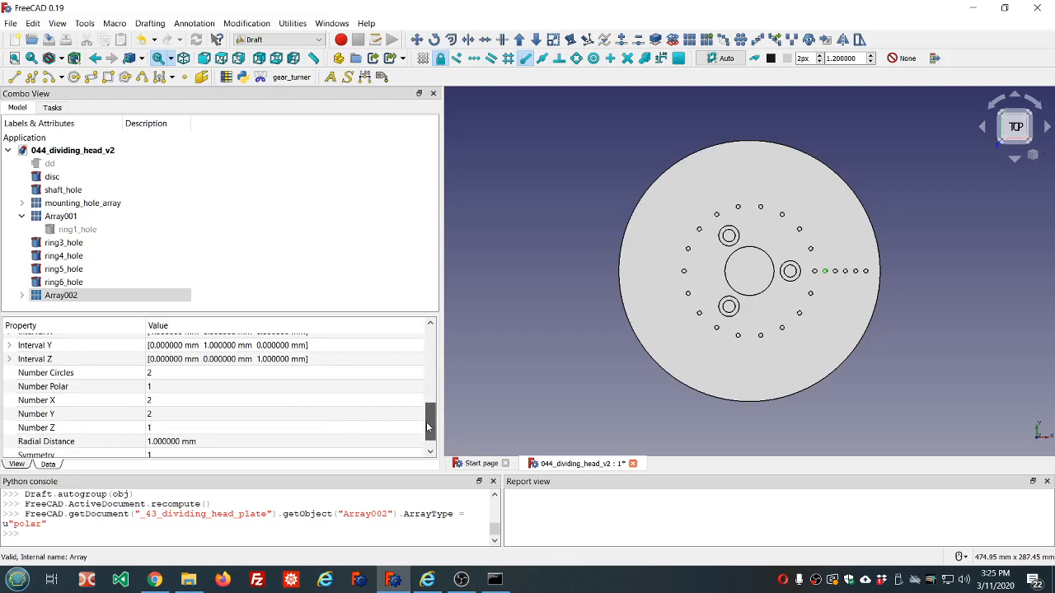
click(258, 387)
key(equal)
text(dd)
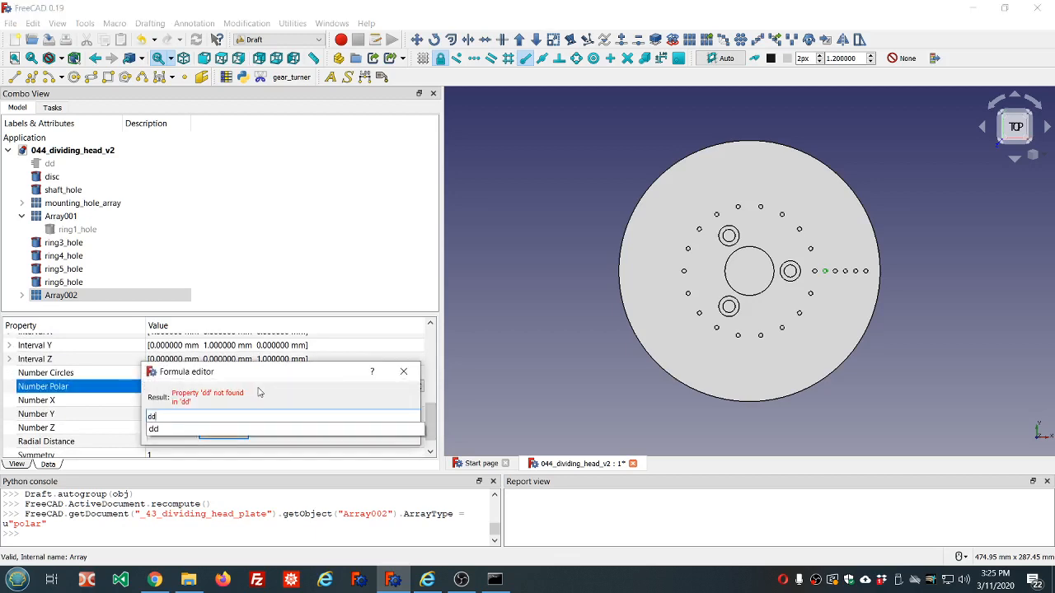
text(.dd)
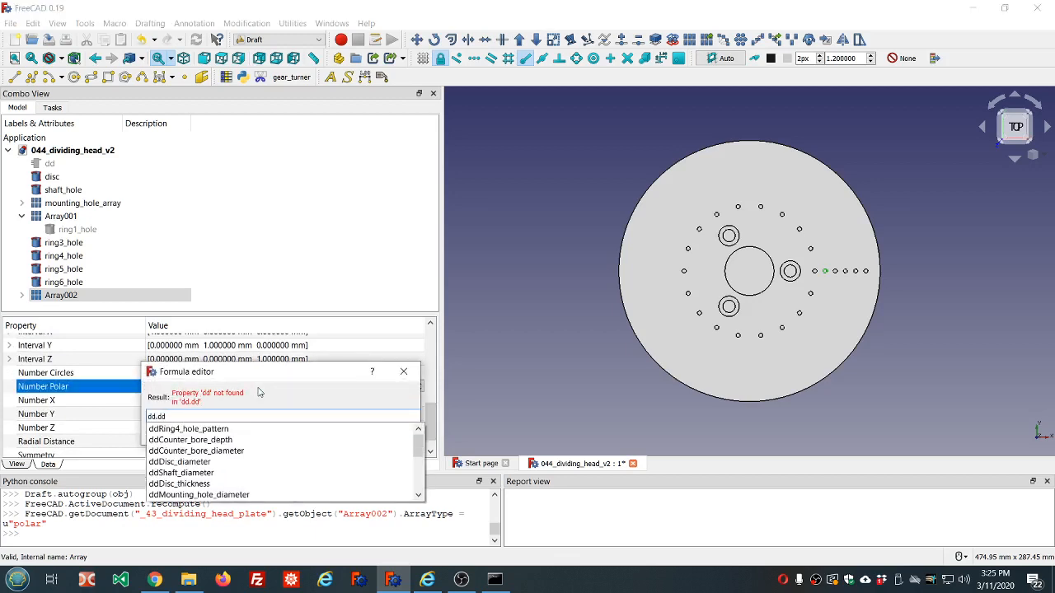
scroll(262, 436, down, 2)
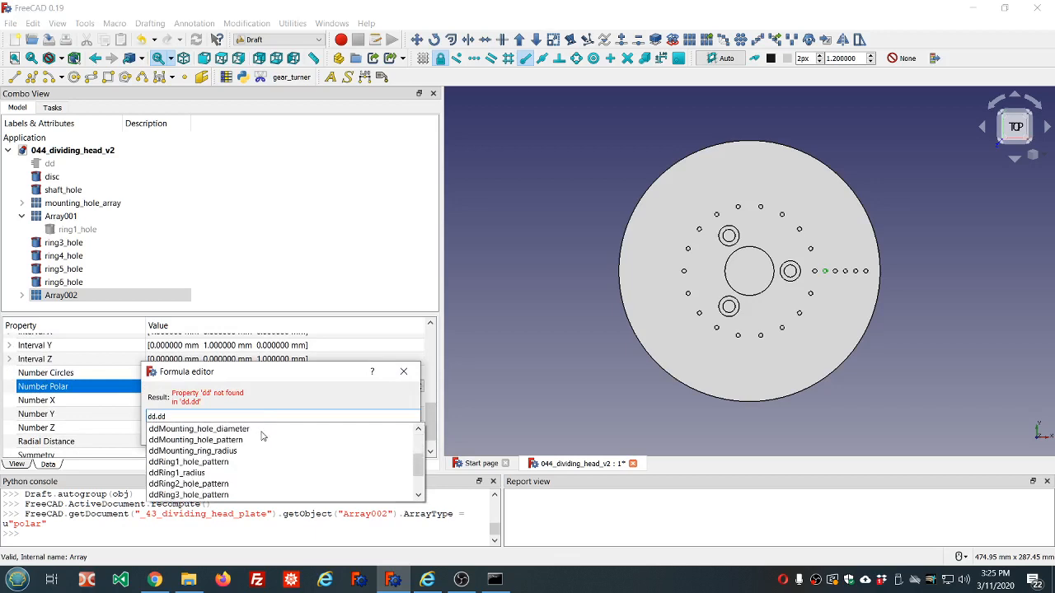
scroll(262, 436, down, 1)
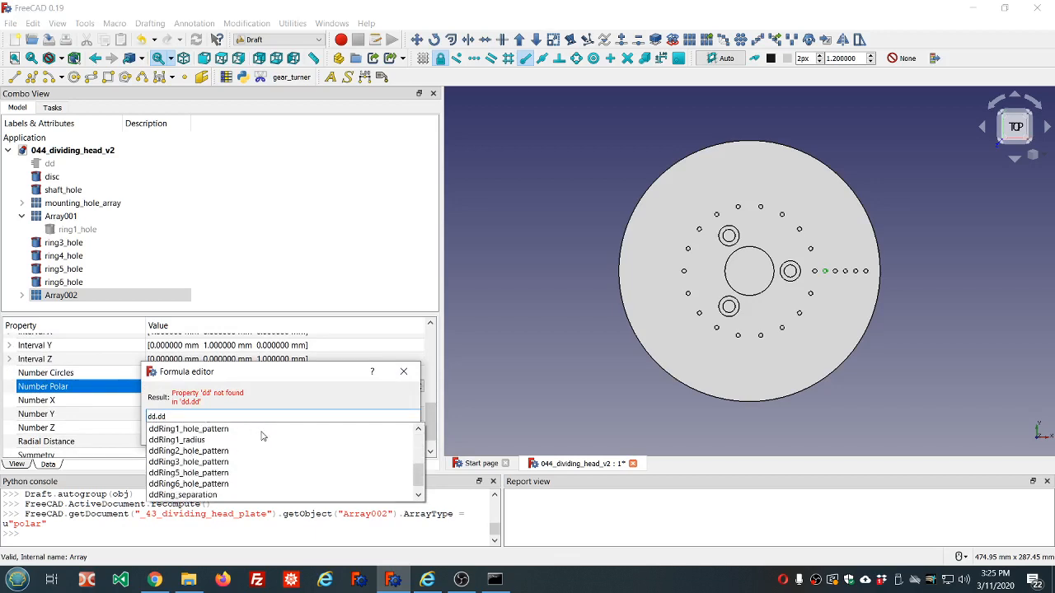
click(217, 451)
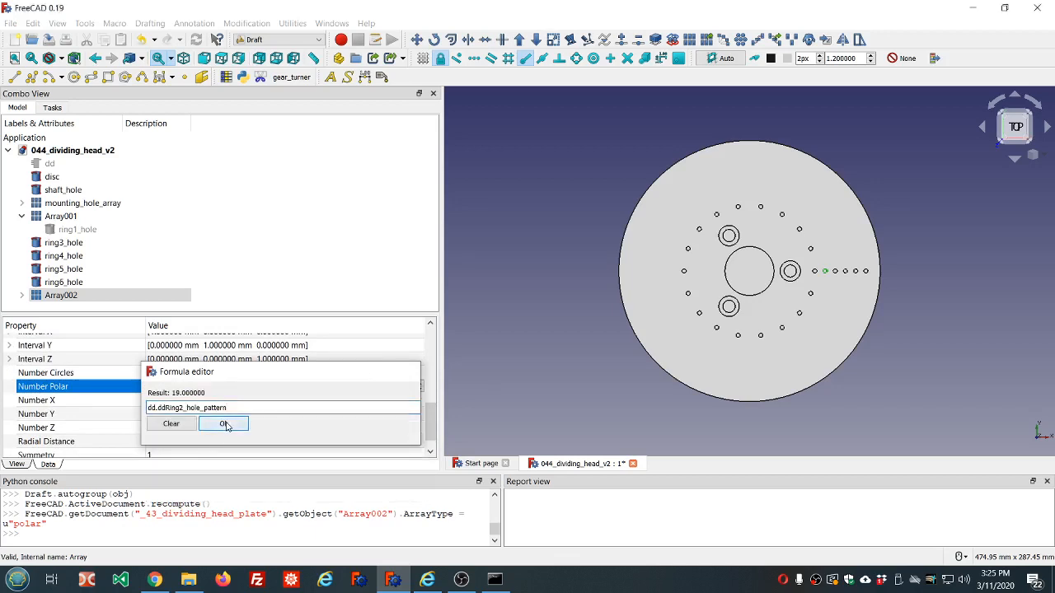
click(224, 424)
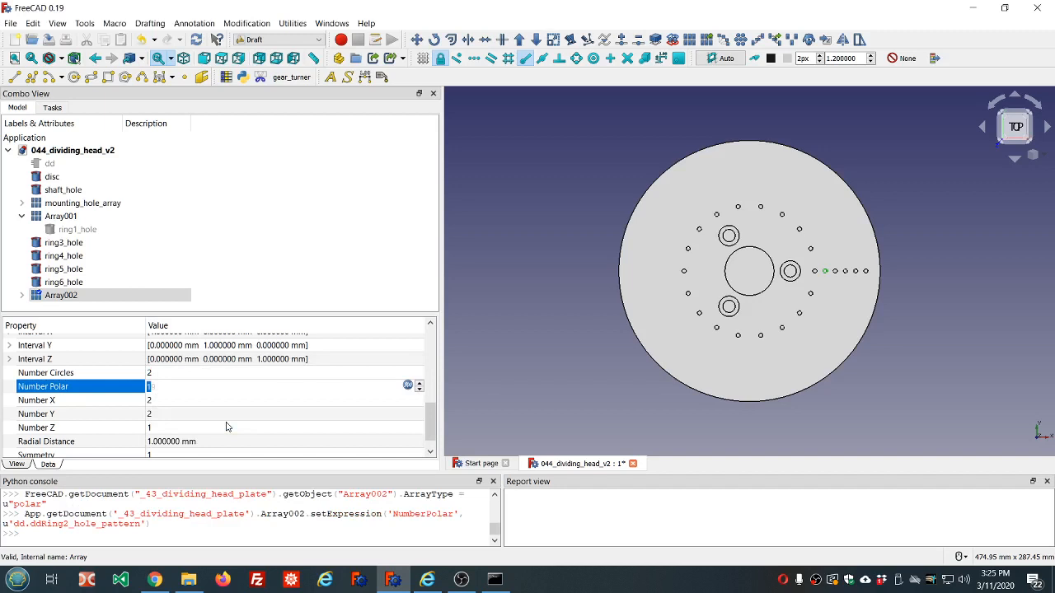
click(276, 231)
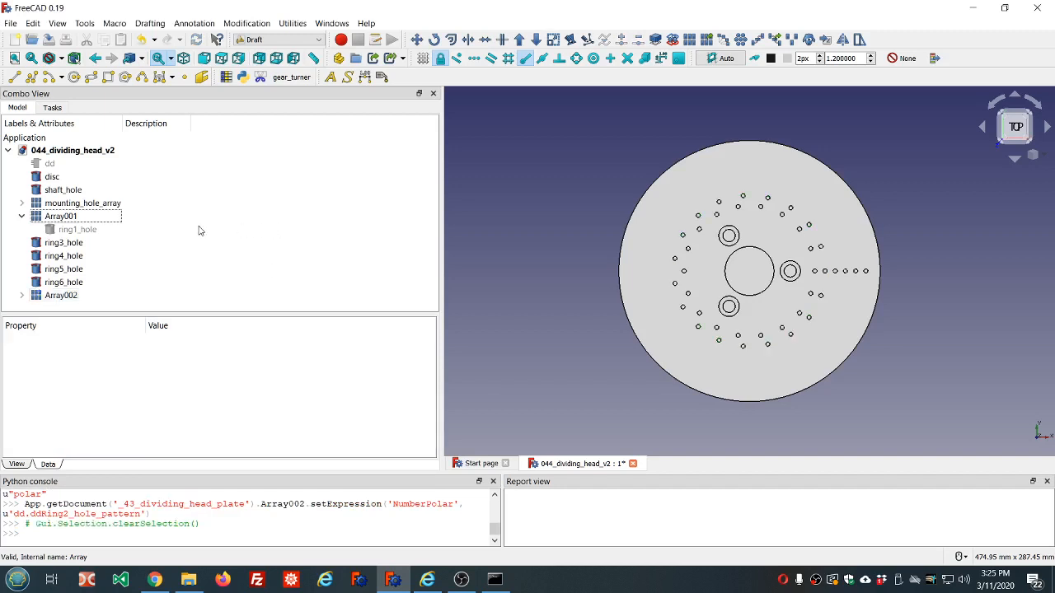
Step: Create a Draft array of ring3_hole and set its array type to polar
click(66, 243)
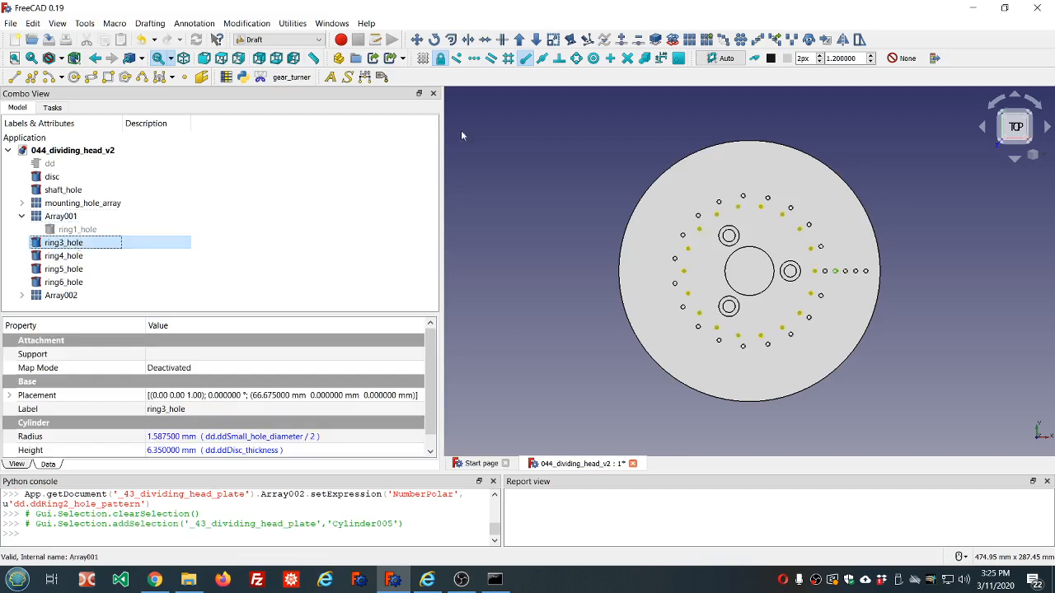
click(690, 40)
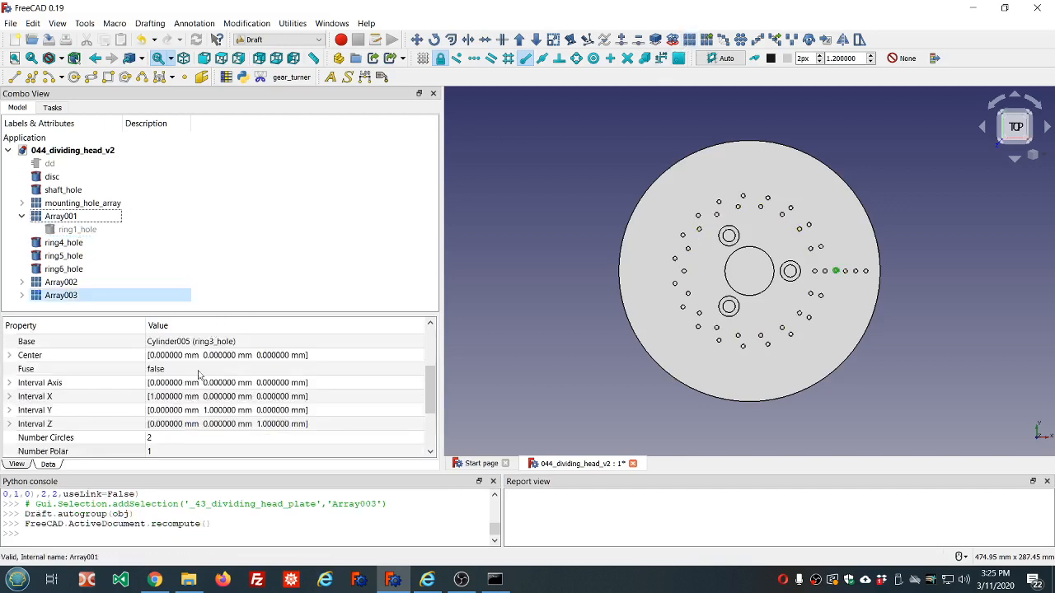
scroll(285, 374, down, 2)
scroll(284, 373, up, 2)
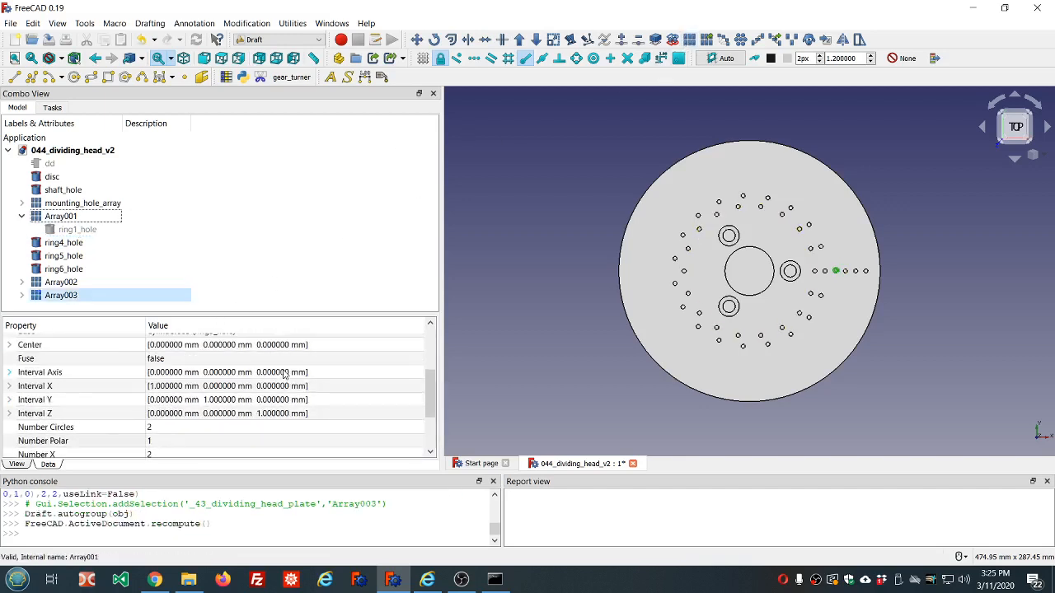
scroll(251, 443, up, 3)
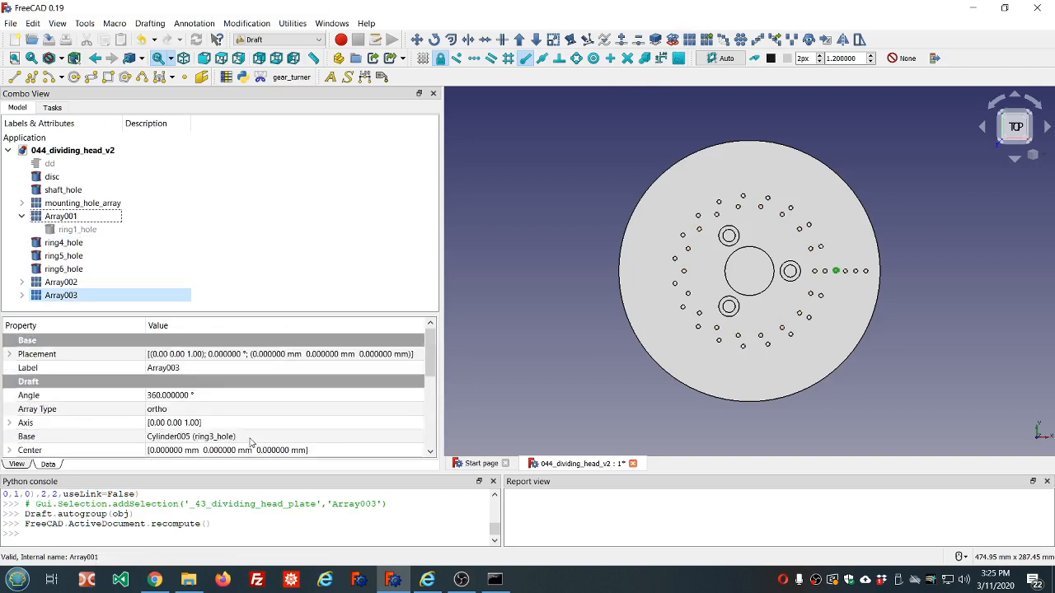
click(250, 410)
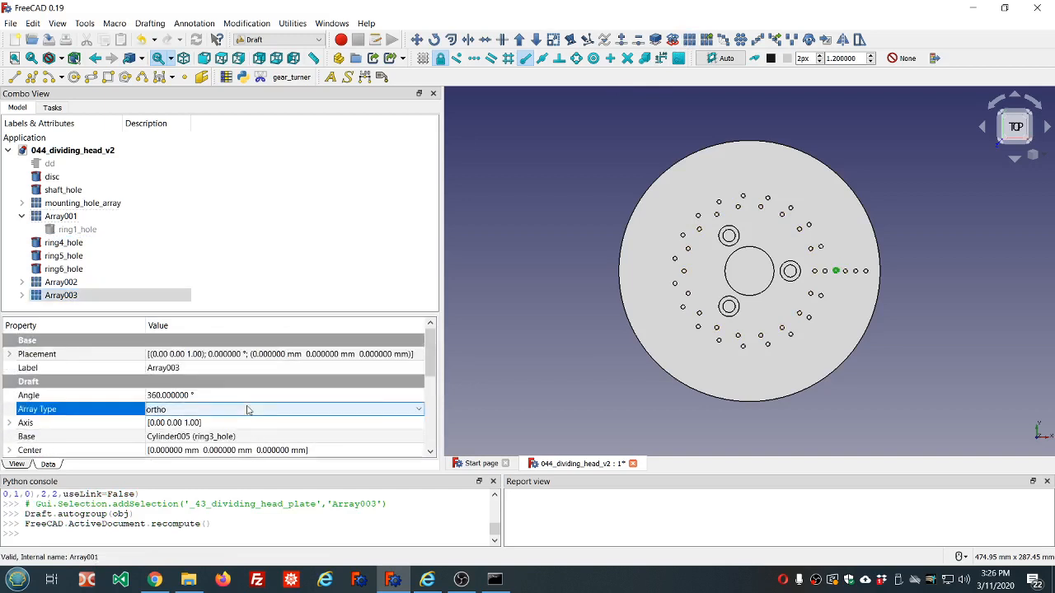
click(412, 415)
click(235, 438)
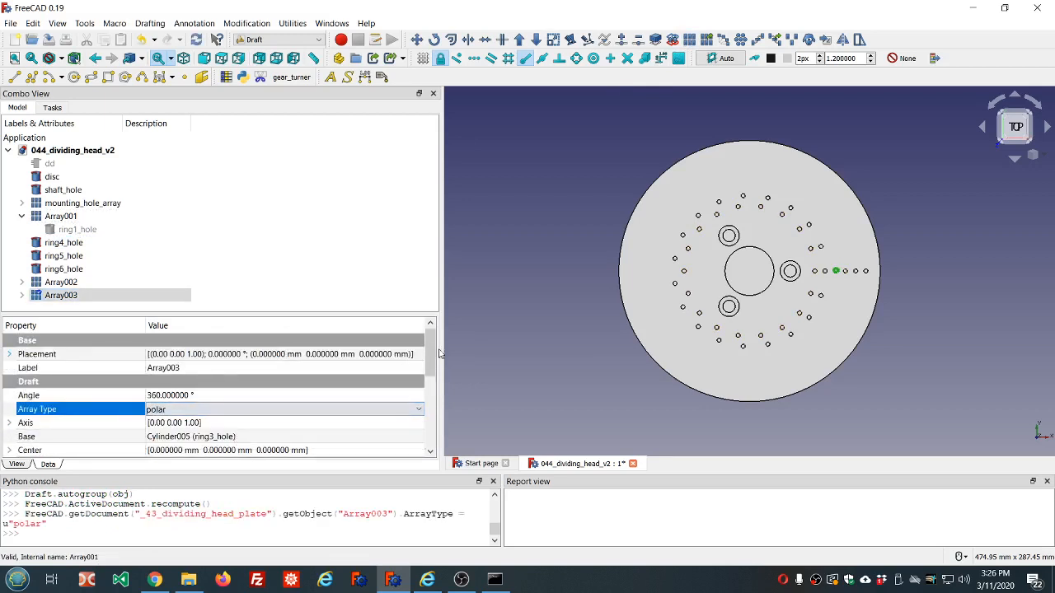
Step: Drive the ring3_hole array's polar number with the expression dd.ddRing3_hole_pattern
drag(433, 352, 432, 403)
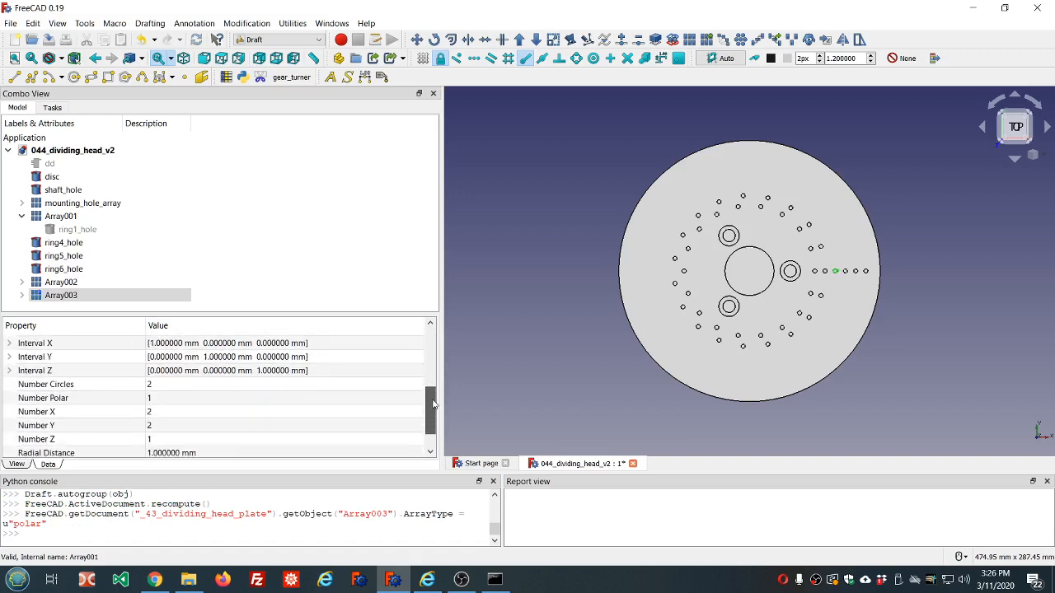
click(300, 398)
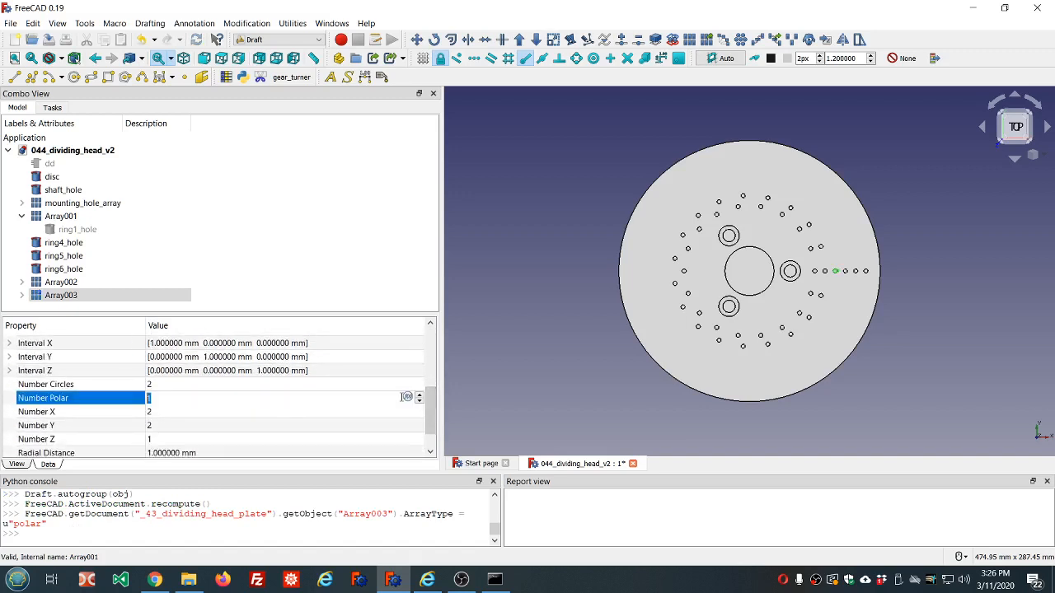
click(407, 398)
text(dd.dd)
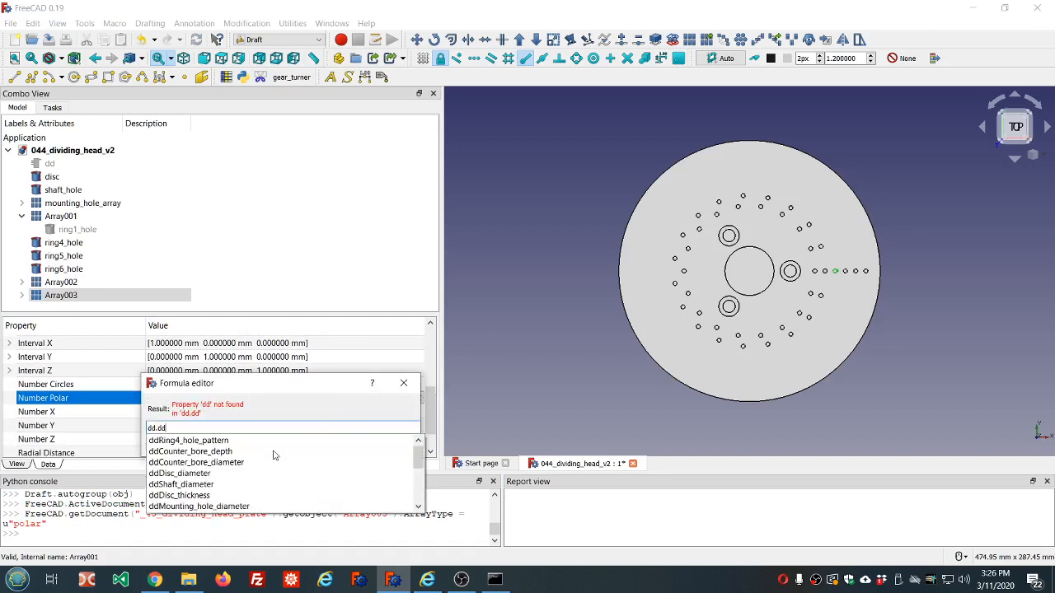
scroll(274, 456, down, 3)
click(217, 463)
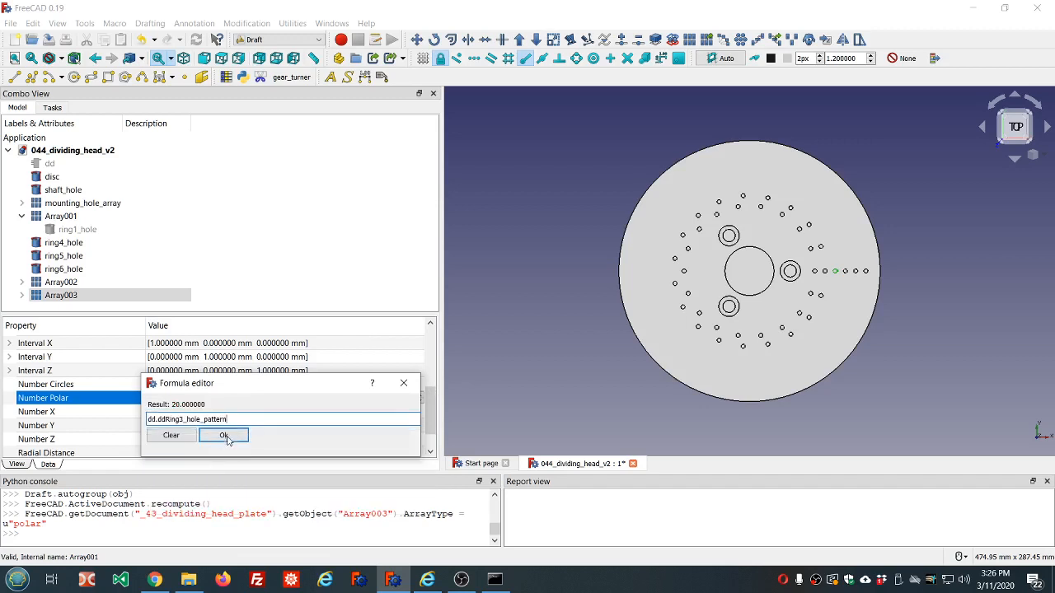
click(219, 436)
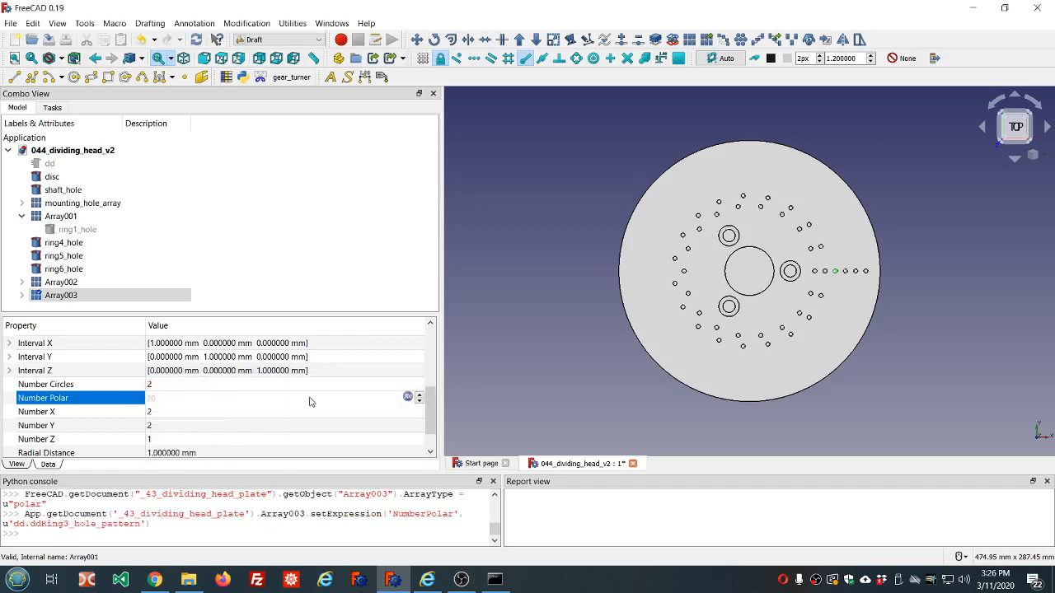
click(217, 272)
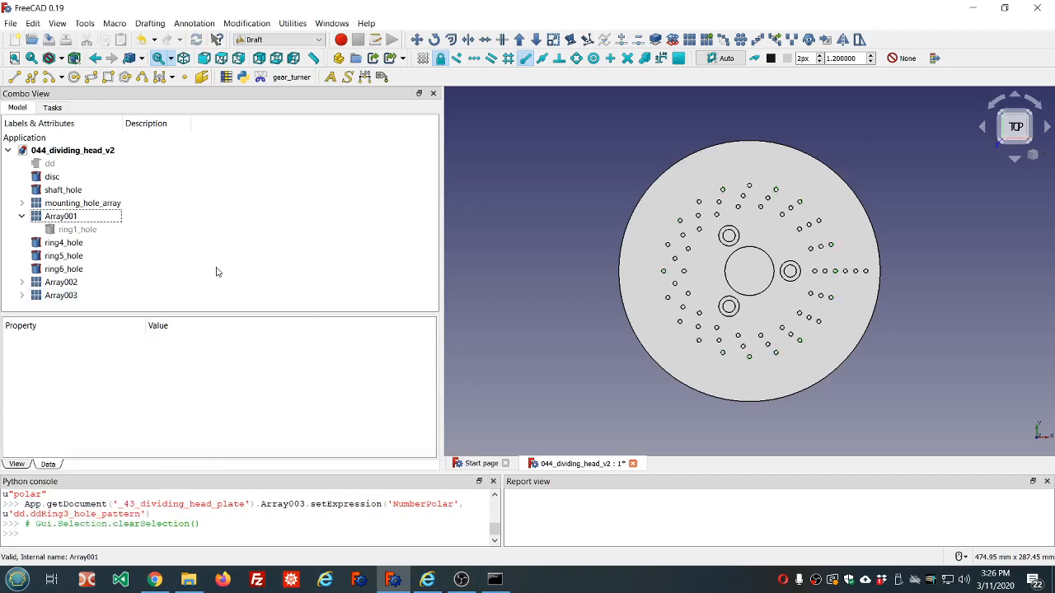
Step: Create a Draft array of ring4_hole and set its array type to polar
click(80, 243)
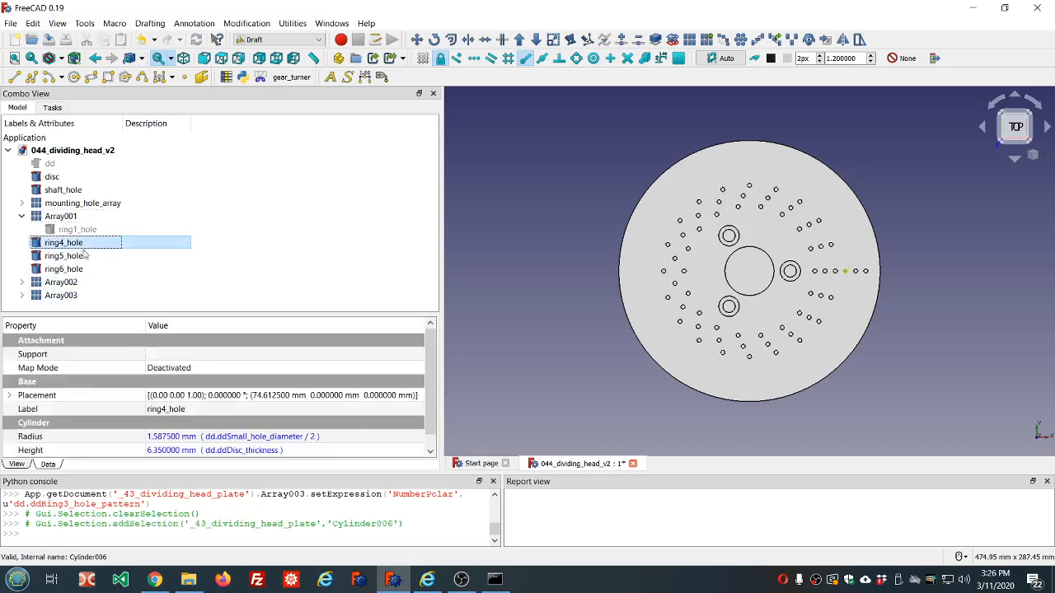
click(690, 39)
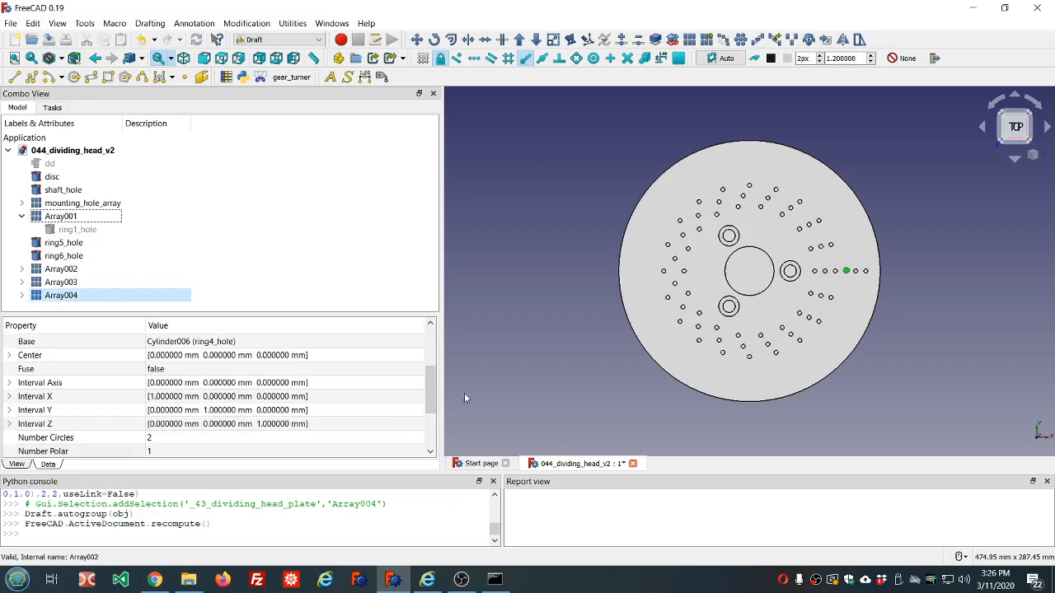
drag(432, 393, 435, 367)
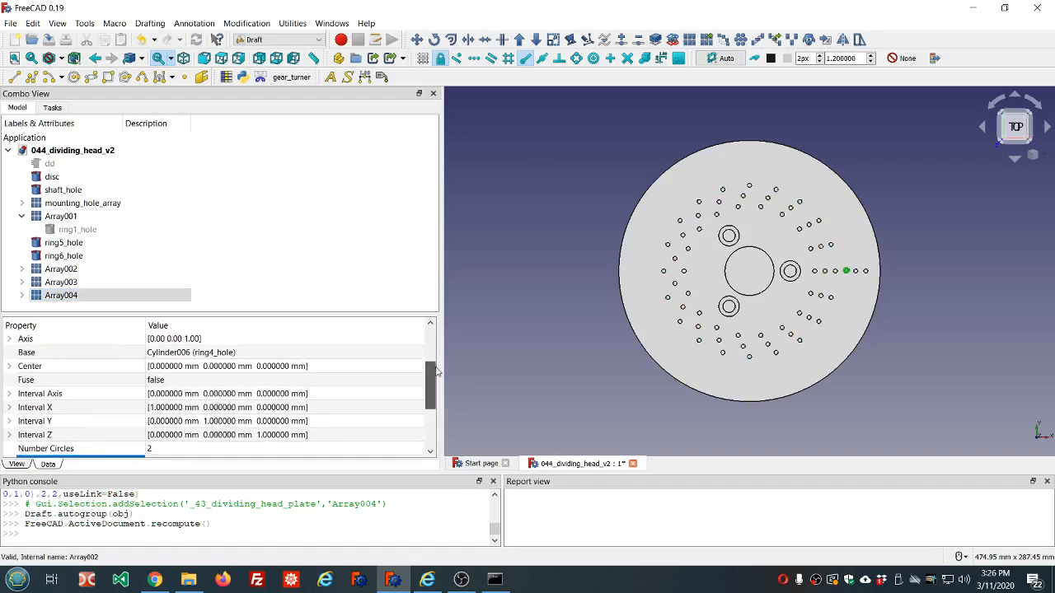
scroll(432, 371, up, 1)
click(402, 368)
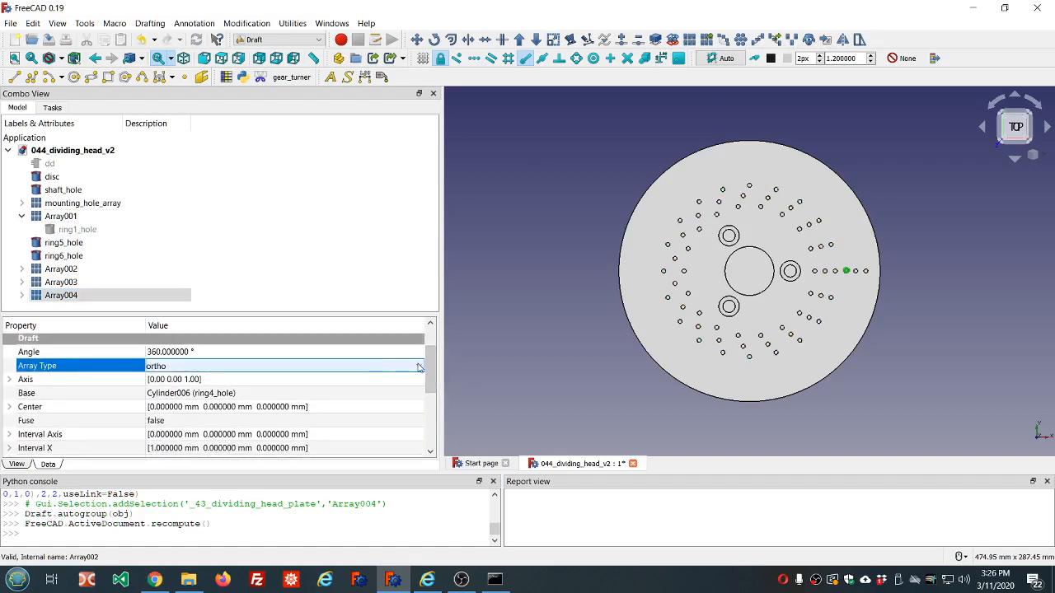
click(418, 367)
click(246, 390)
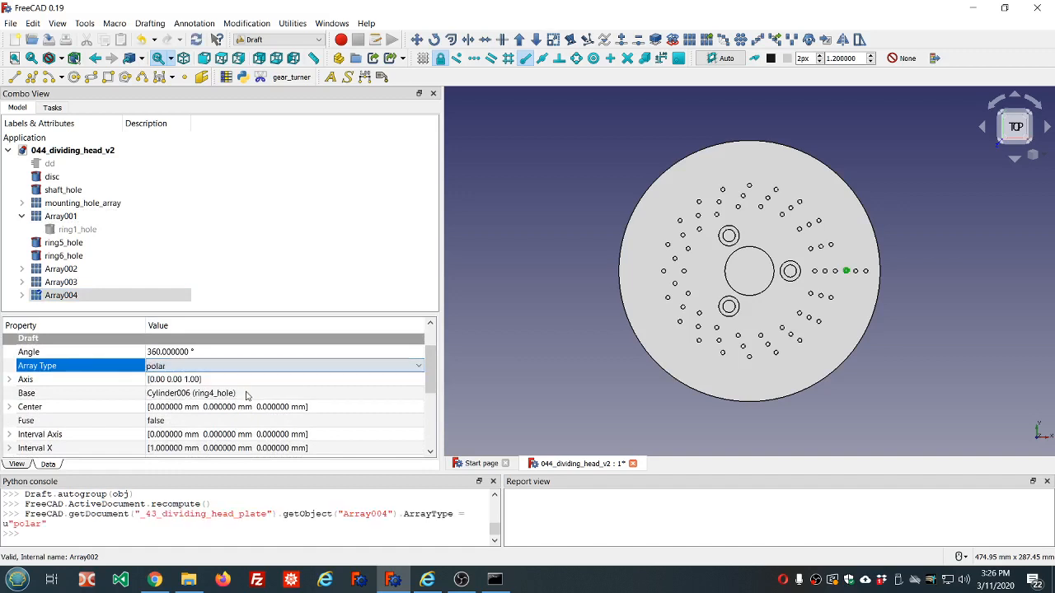
Step: Drive the ring4_hole array's polar number with the expression dd.ddRing4_hole_pattern
drag(430, 359, 427, 427)
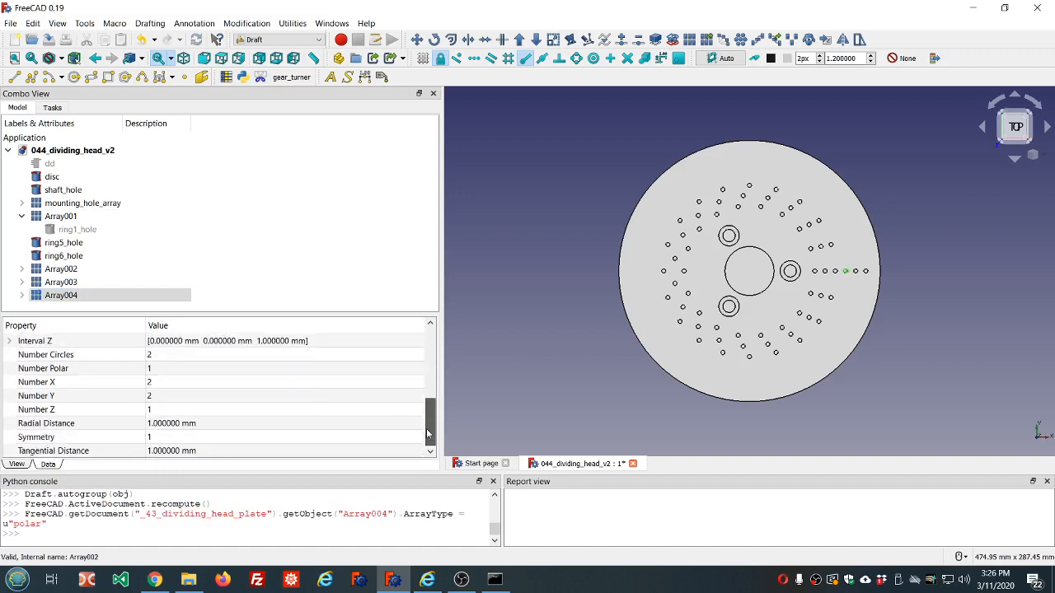
click(224, 368)
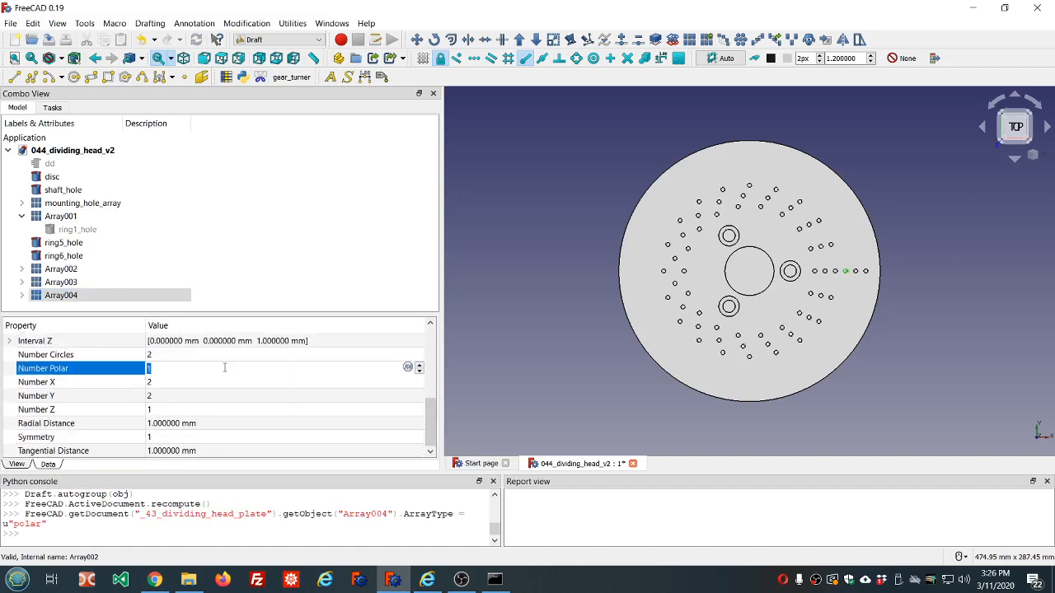
key(equal)
text(dd.dd)
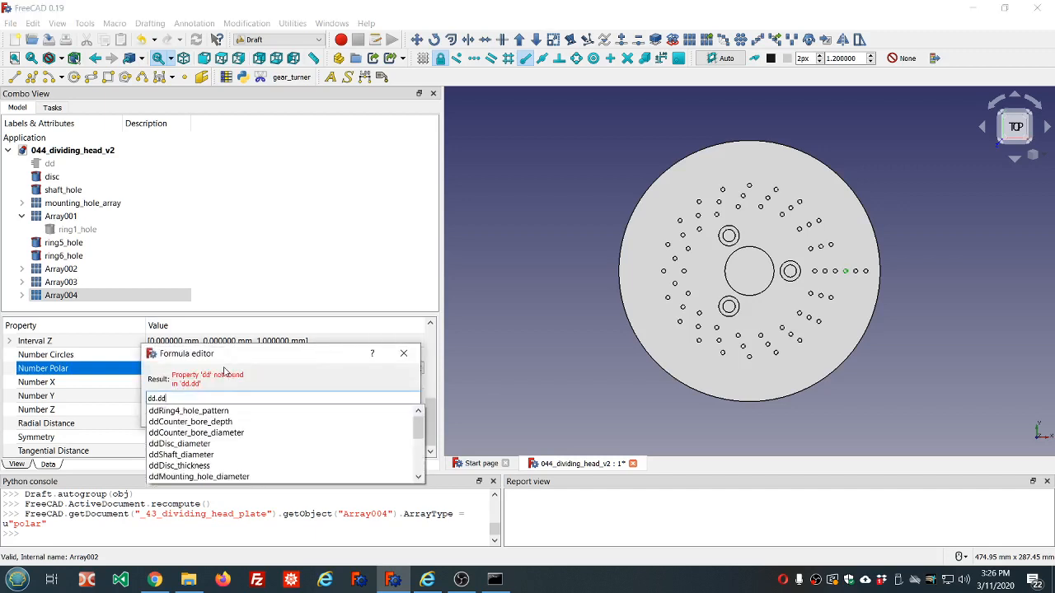
scroll(221, 457, down, 2)
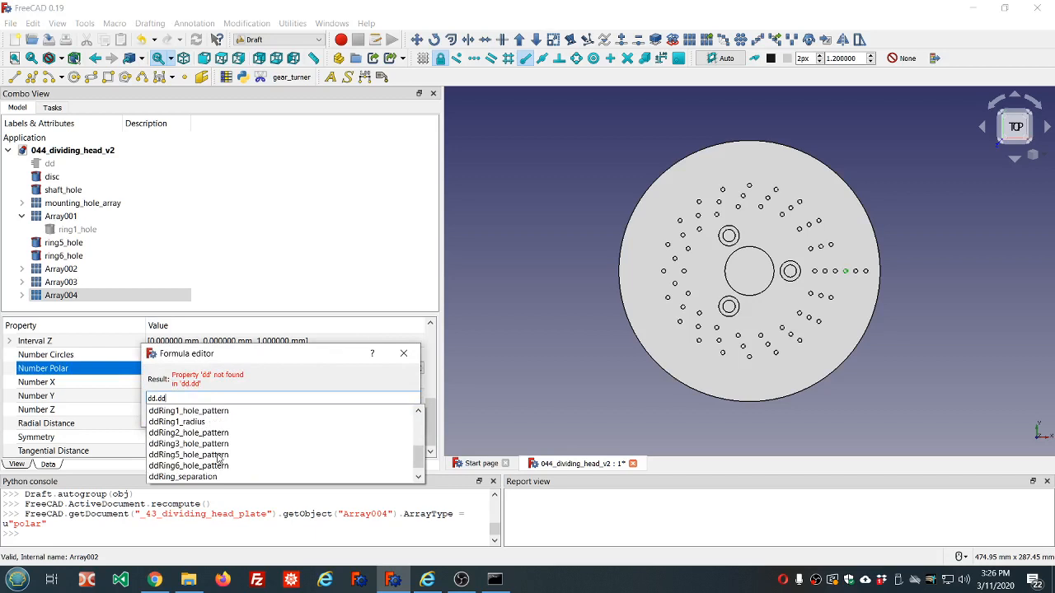
scroll(221, 458, down, 1)
scroll(234, 449, up, 4)
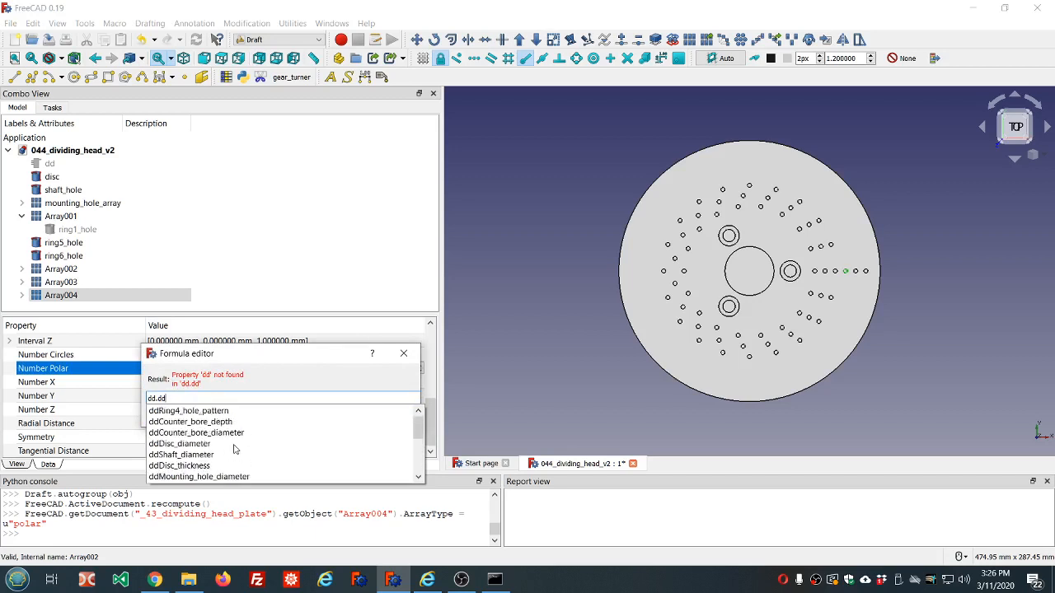
click(211, 410)
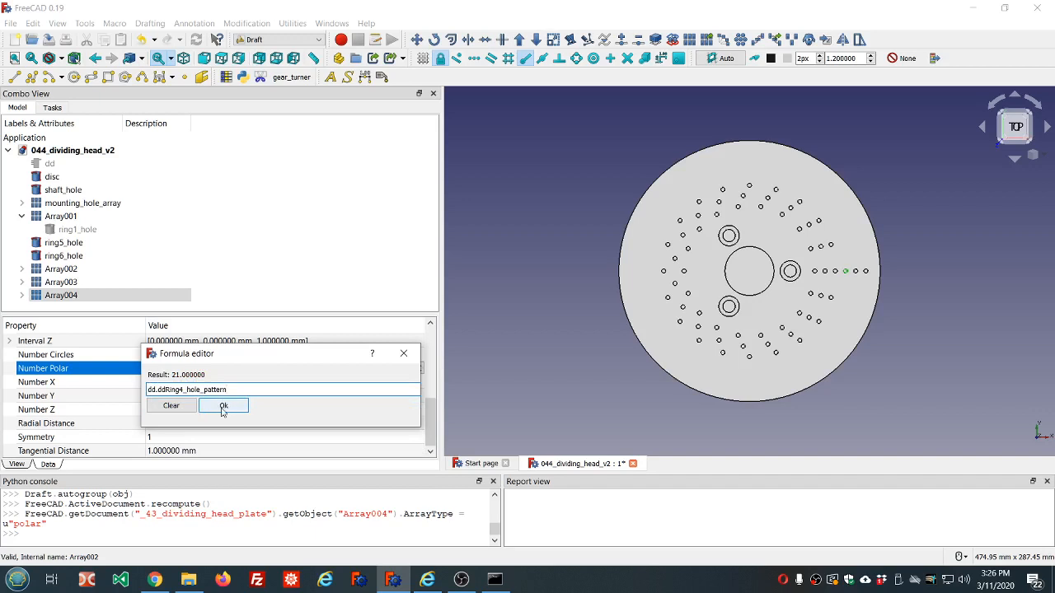
click(222, 407)
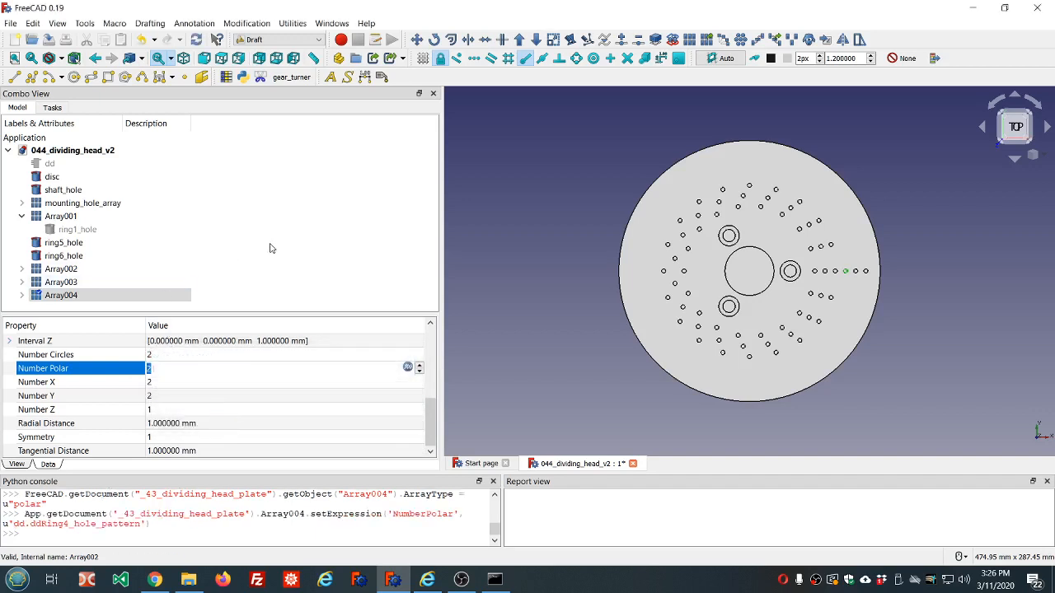
Step: Create a Draft array of ring5_hole and set its array type to polar
click(76, 243)
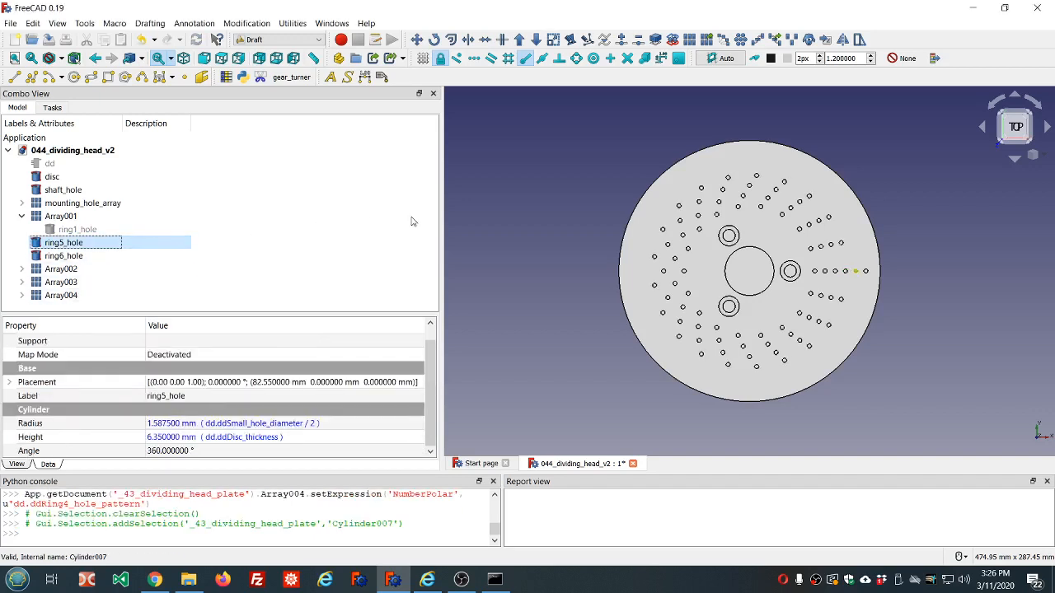
click(690, 43)
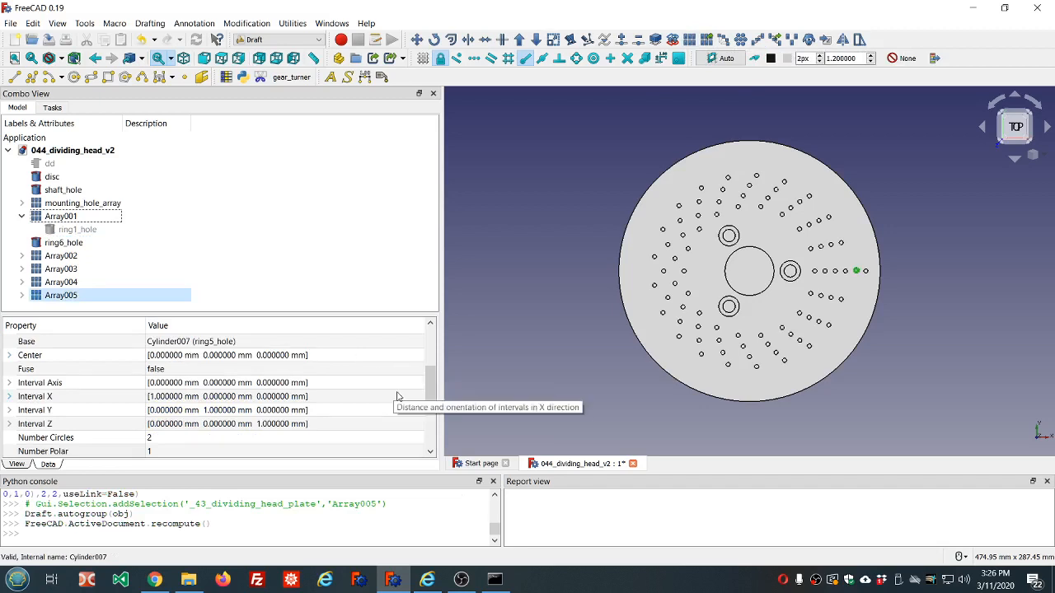
scroll(397, 396, down, 2)
scroll(396, 397, up, 5)
scroll(396, 396, down, 1)
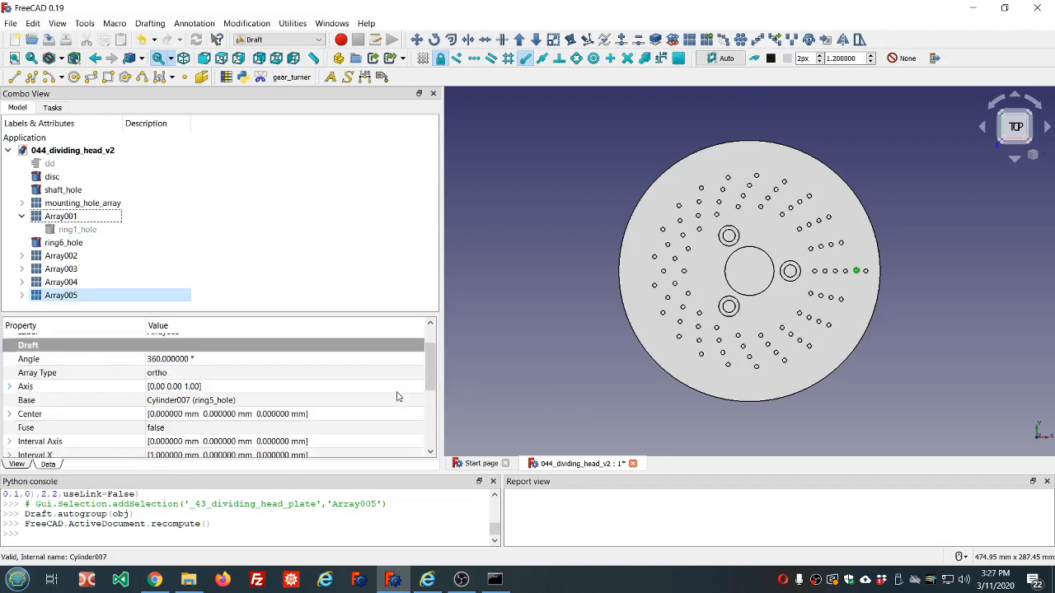
scroll(396, 397, up, 1)
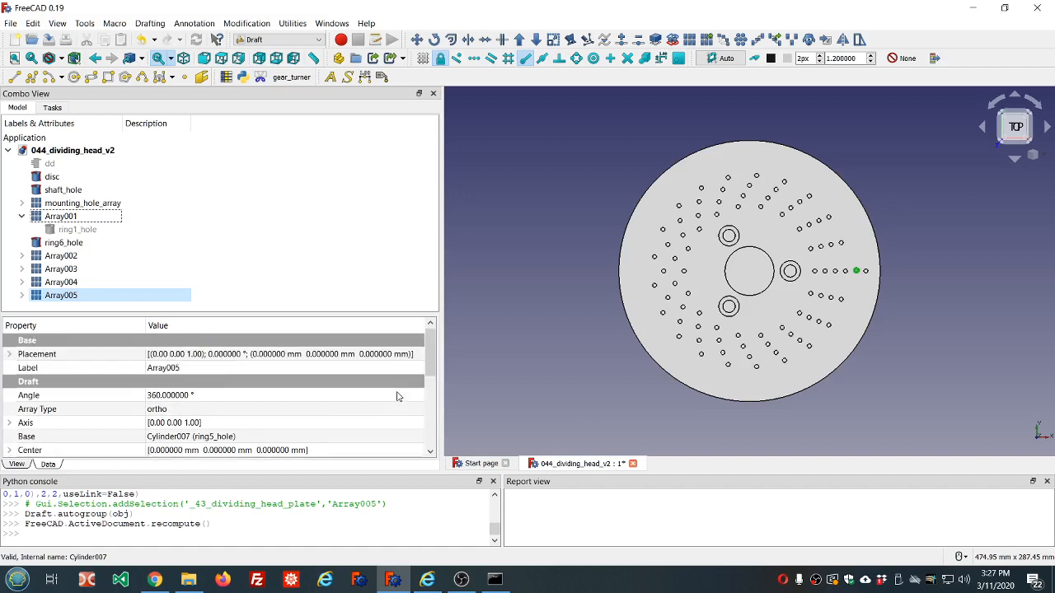
click(371, 415)
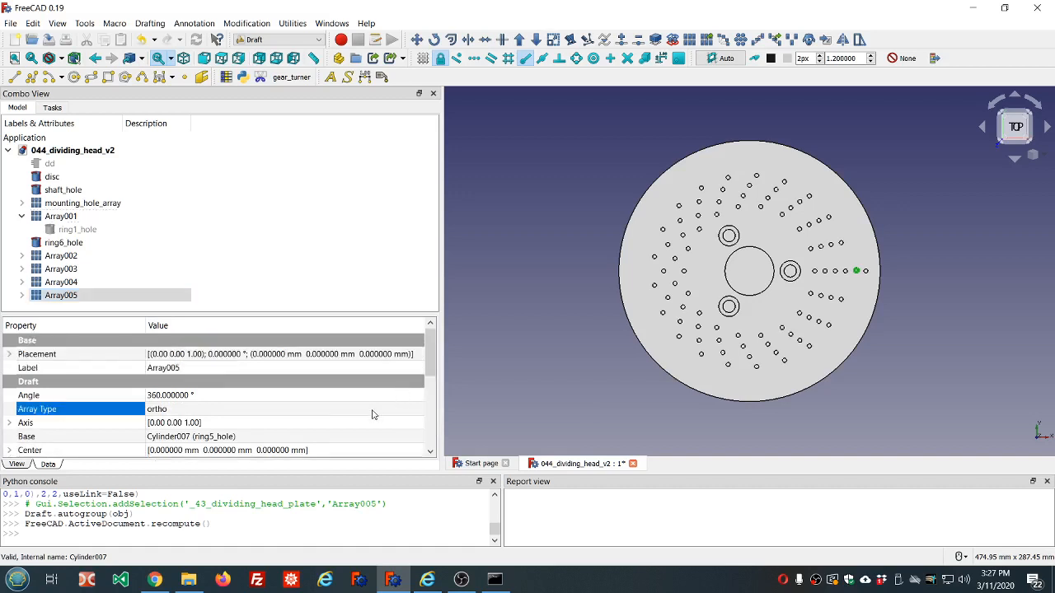
click(419, 412)
click(207, 432)
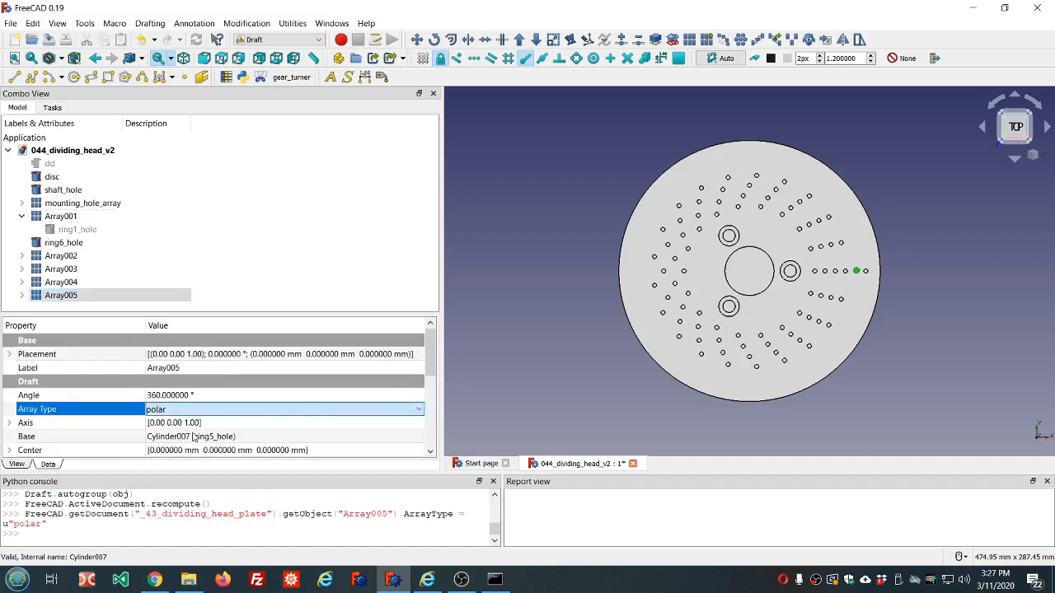
Step: Drive the ring5_hole array's polar number with the expression dd.ddRing5_hole_pattern
drag(430, 352, 431, 401)
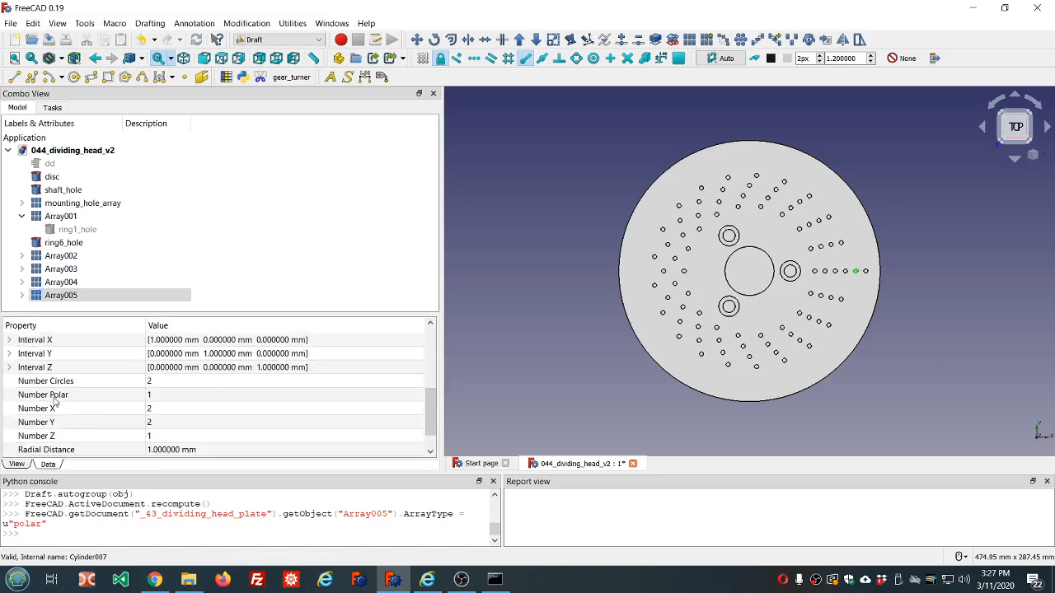
click(374, 392)
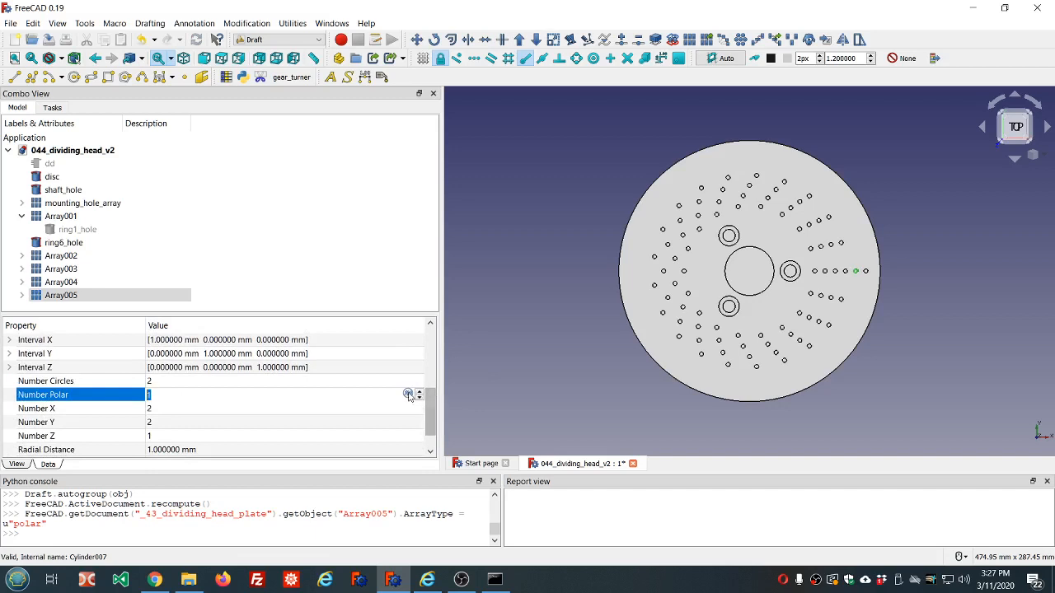
click(408, 394)
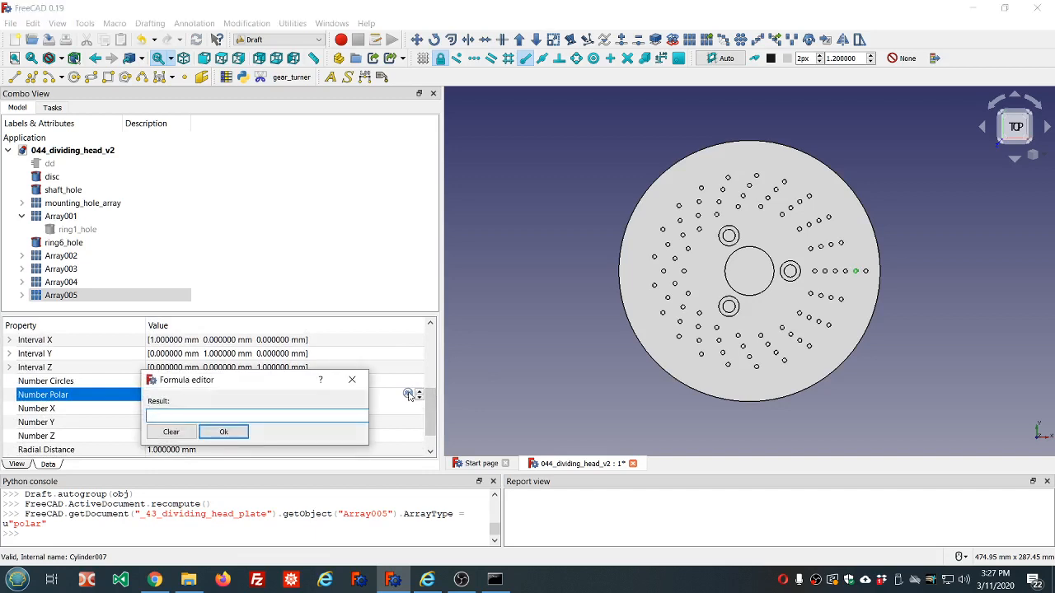
text(dd.dd)
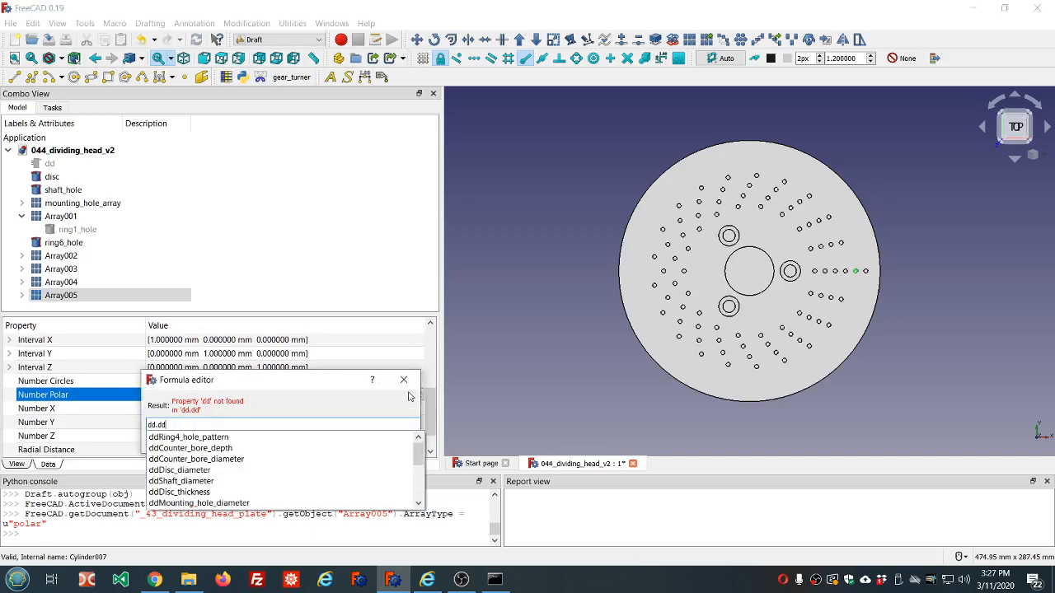
scroll(343, 448, down, 3)
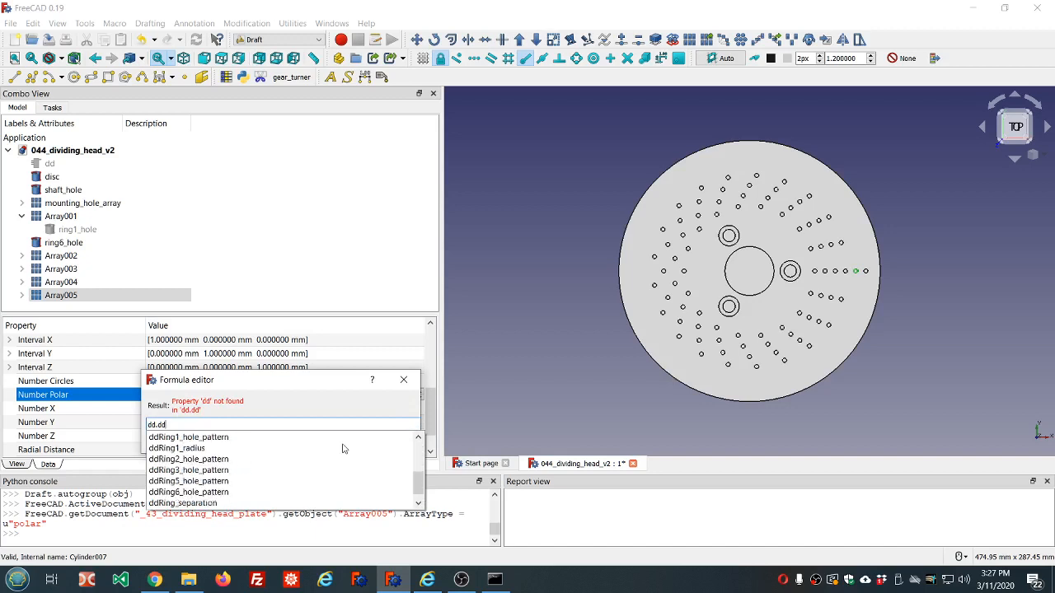
click(205, 484)
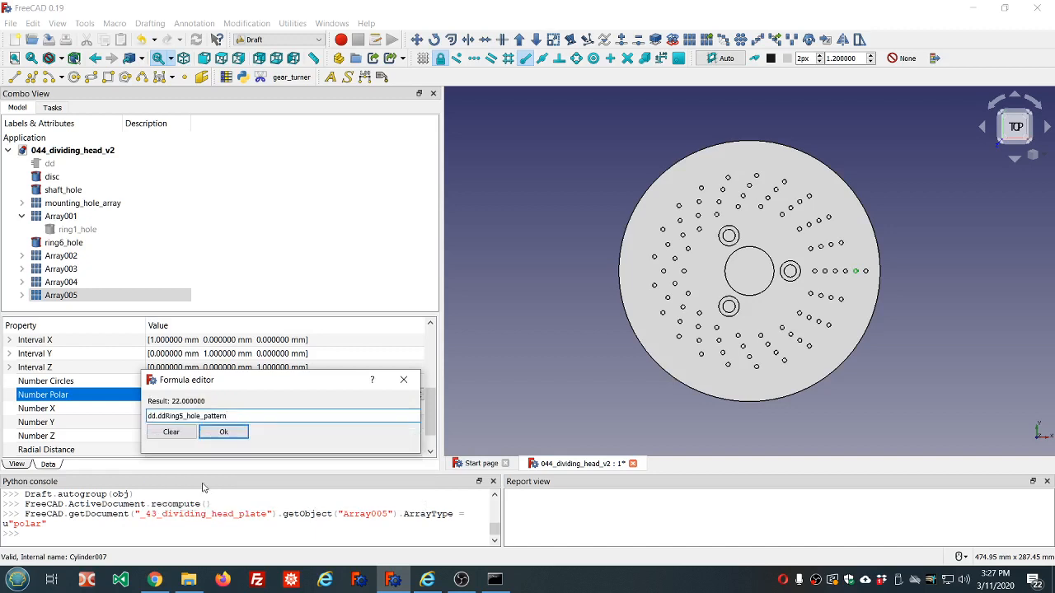
click(222, 434)
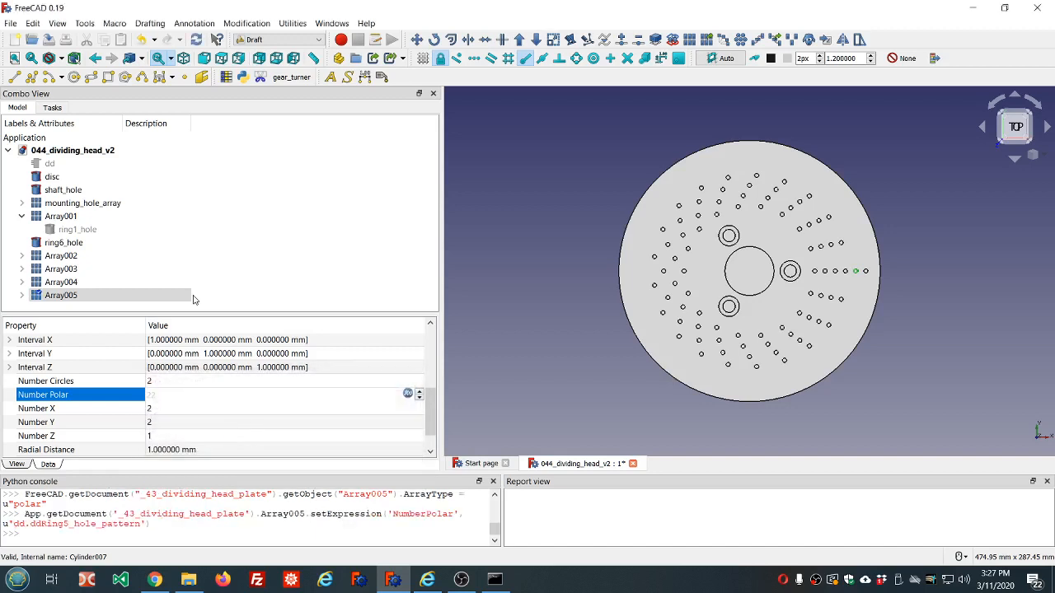
click(207, 271)
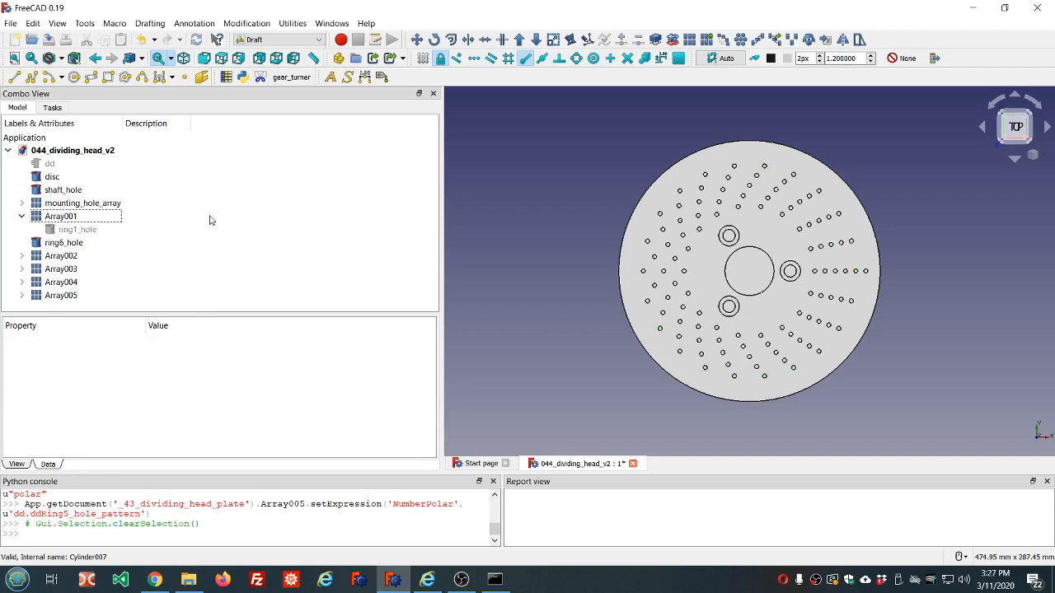
Step: Create a Draft array of ring6_hole and drive its polar number with the expression dd.ddRing6_hole_pattern
click(63, 242)
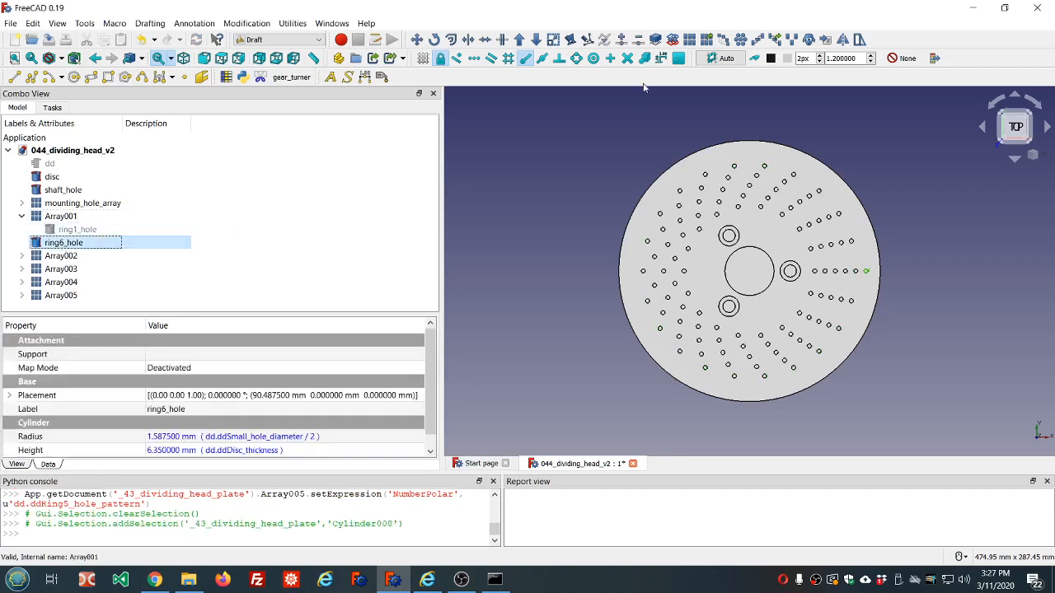
click(689, 38)
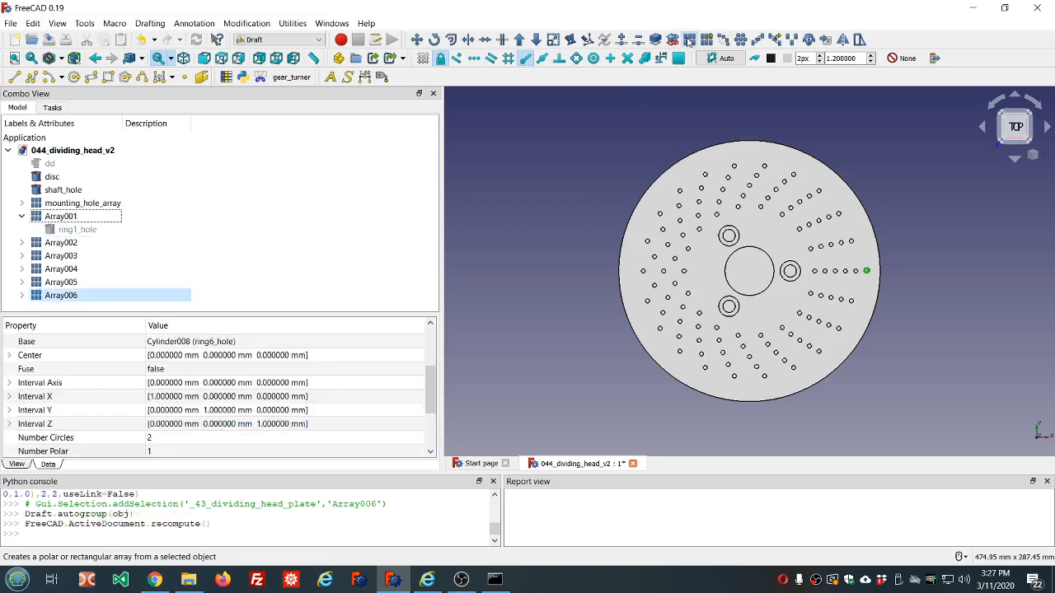
scroll(329, 379, down, 1)
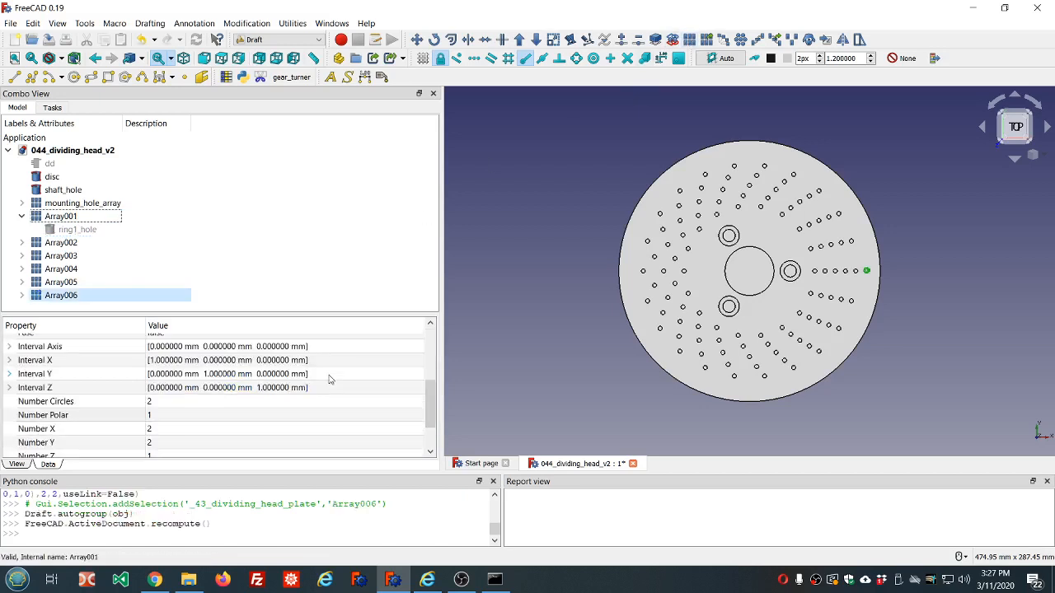
click(231, 415)
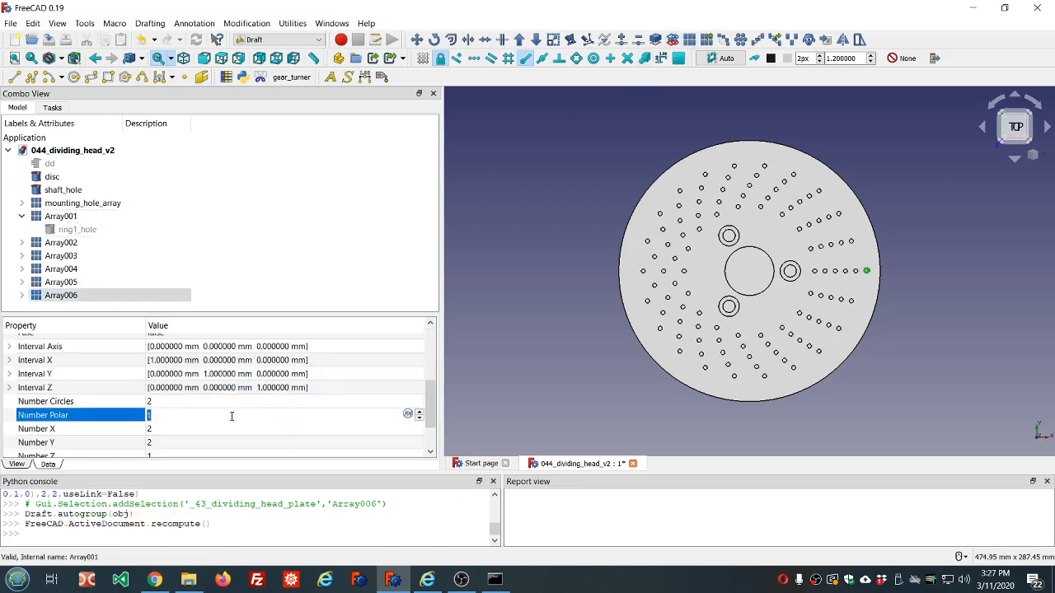
click(408, 416)
text(dd.dd)
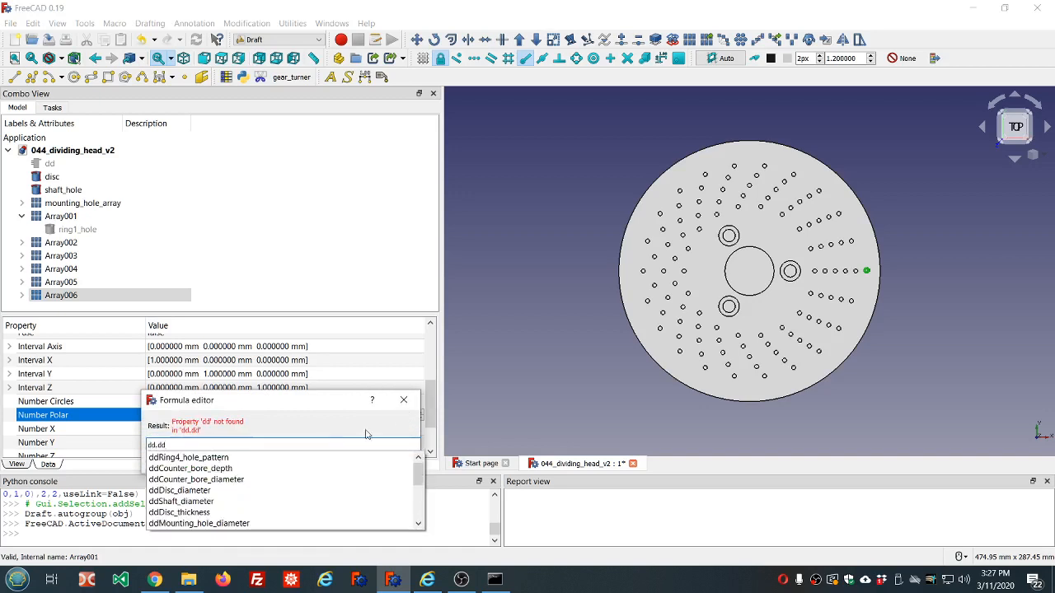
scroll(305, 470, down, 2)
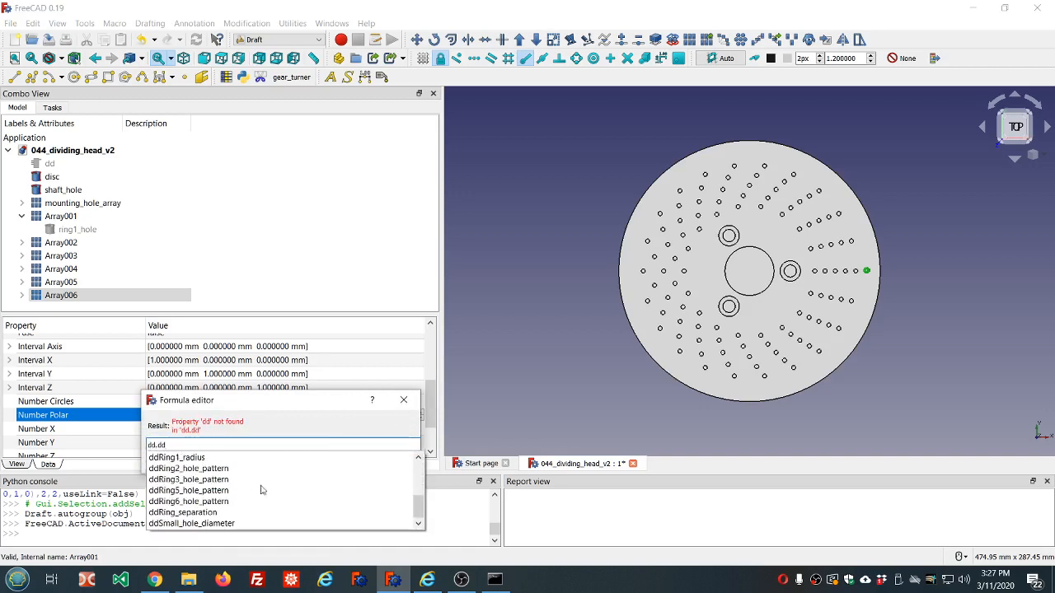
click(219, 504)
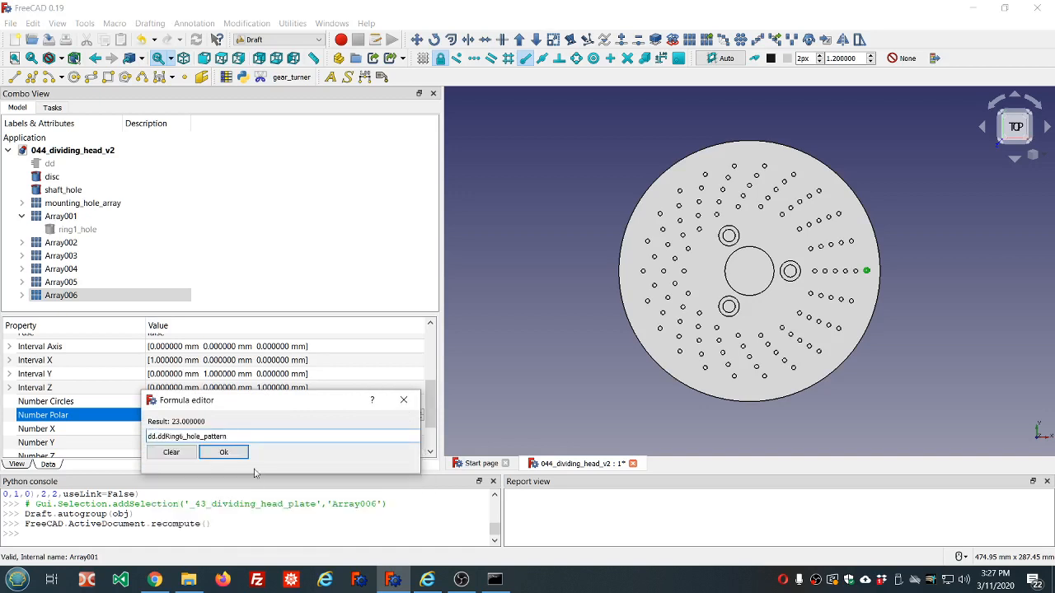
click(230, 456)
Step: Set the ring6_hole array's array type to polar
drag(426, 414, 432, 370)
click(417, 364)
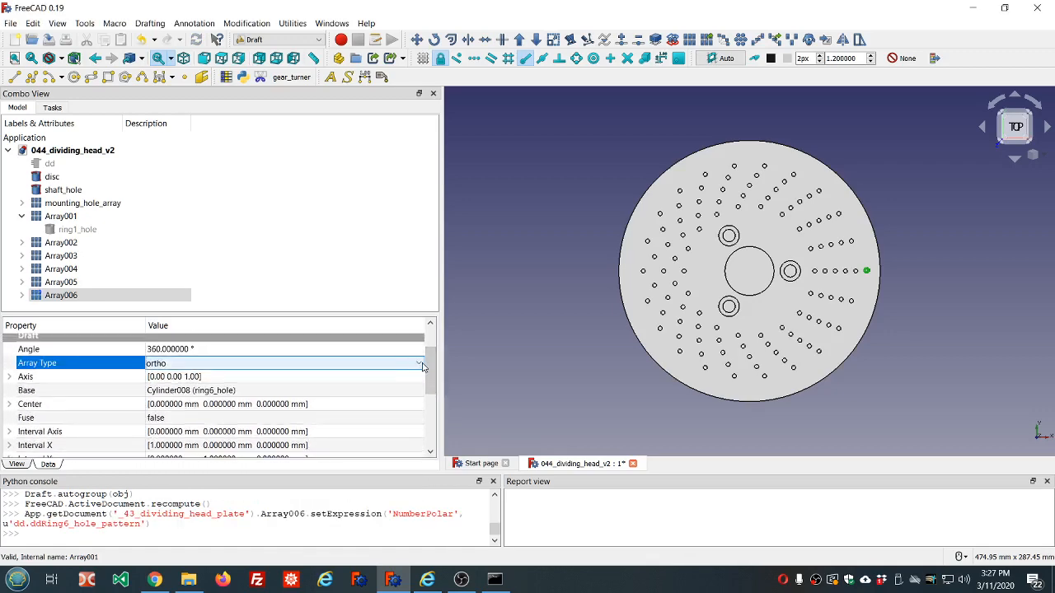
click(419, 363)
click(232, 387)
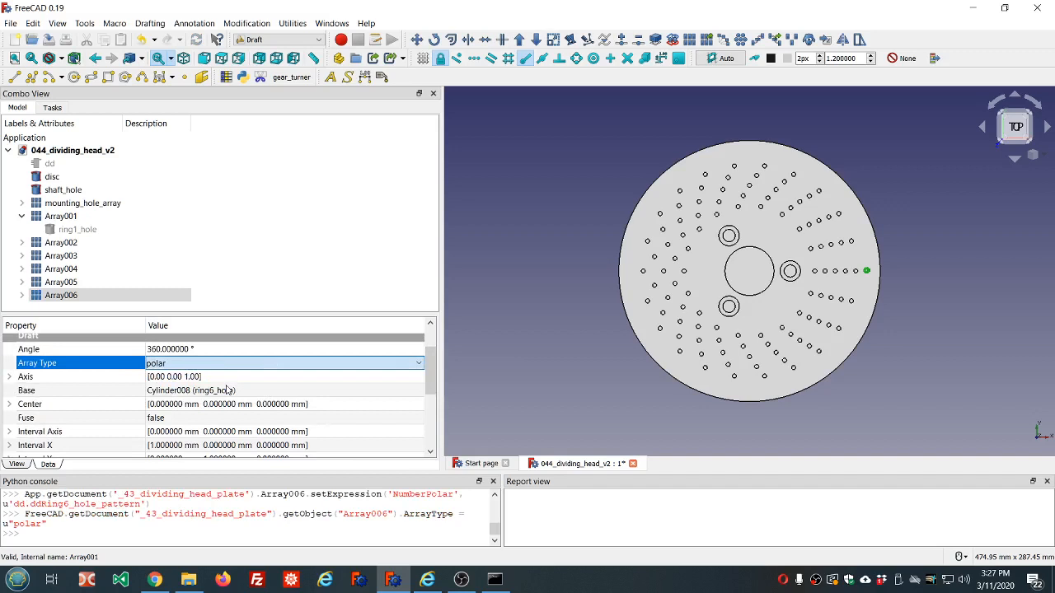
Step: Fuse shaft_hole, mounting_hole_array and Array001 through Array006 into a single union with the Part workbench
click(337, 216)
scroll(630, 168, down, 2)
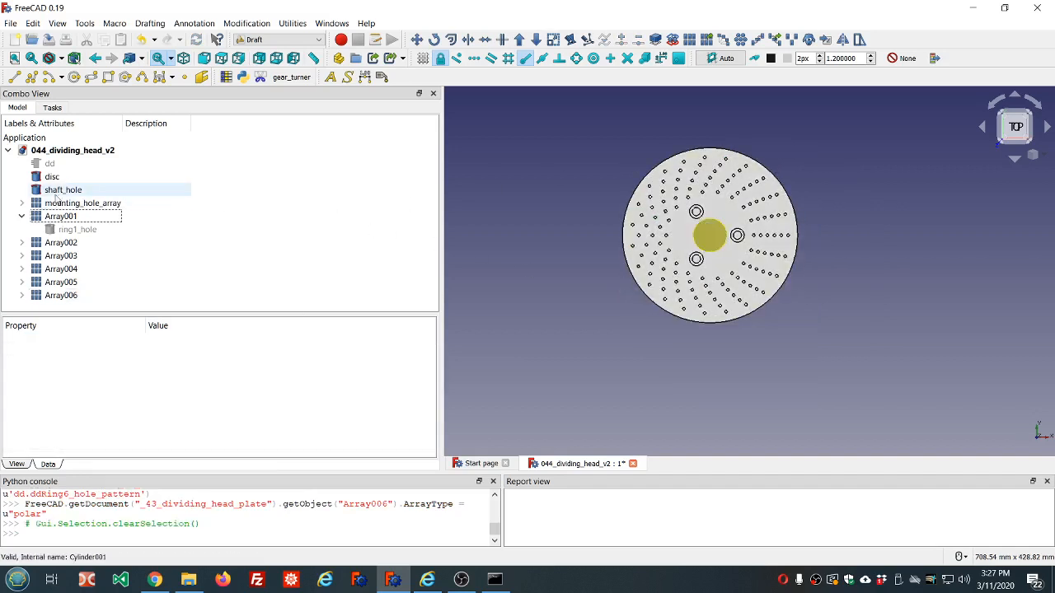
click(22, 215)
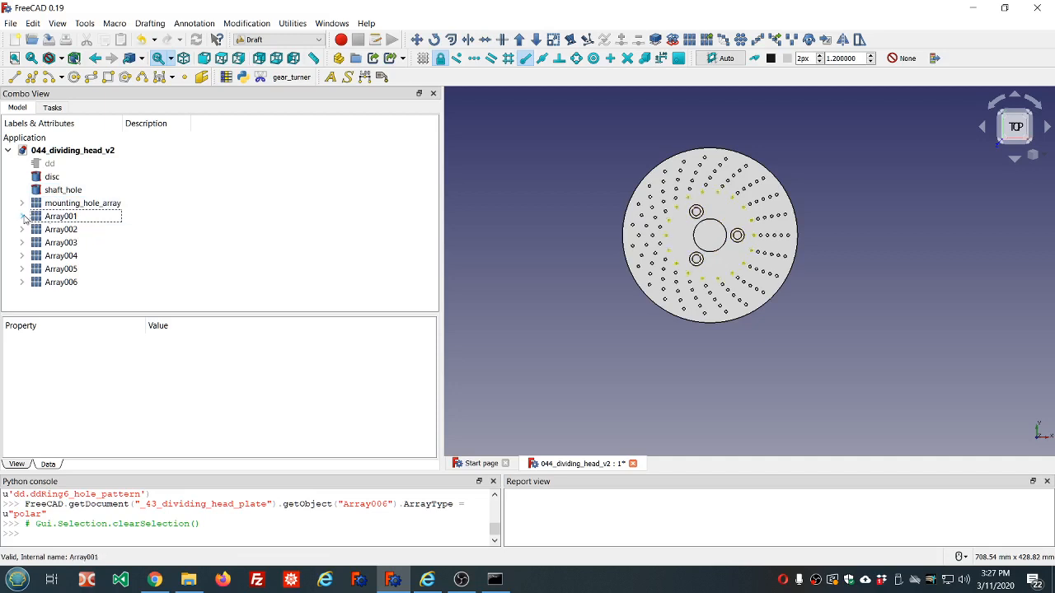
click(60, 206)
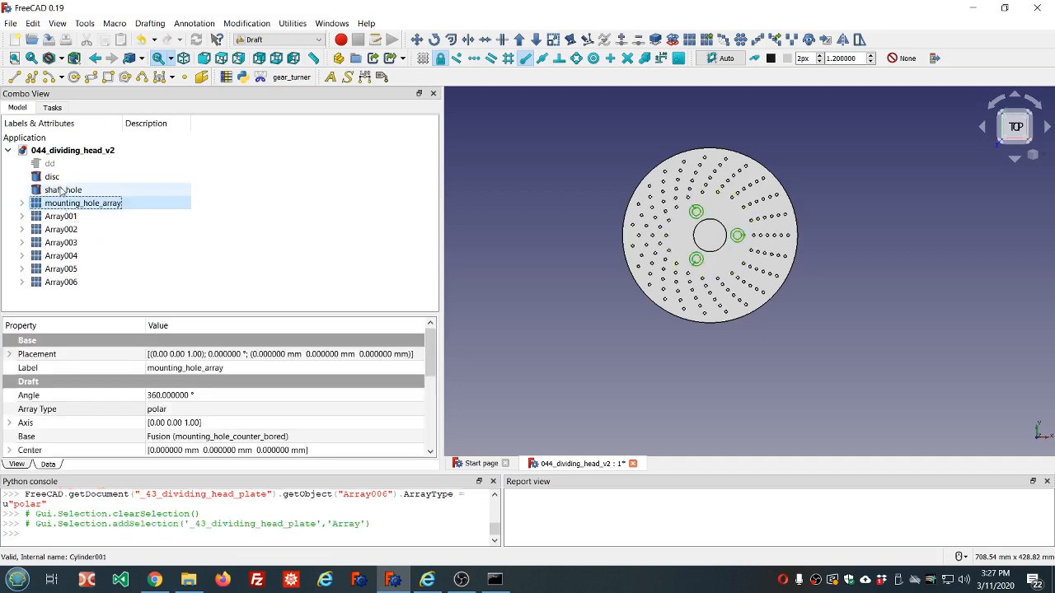
click(61, 192)
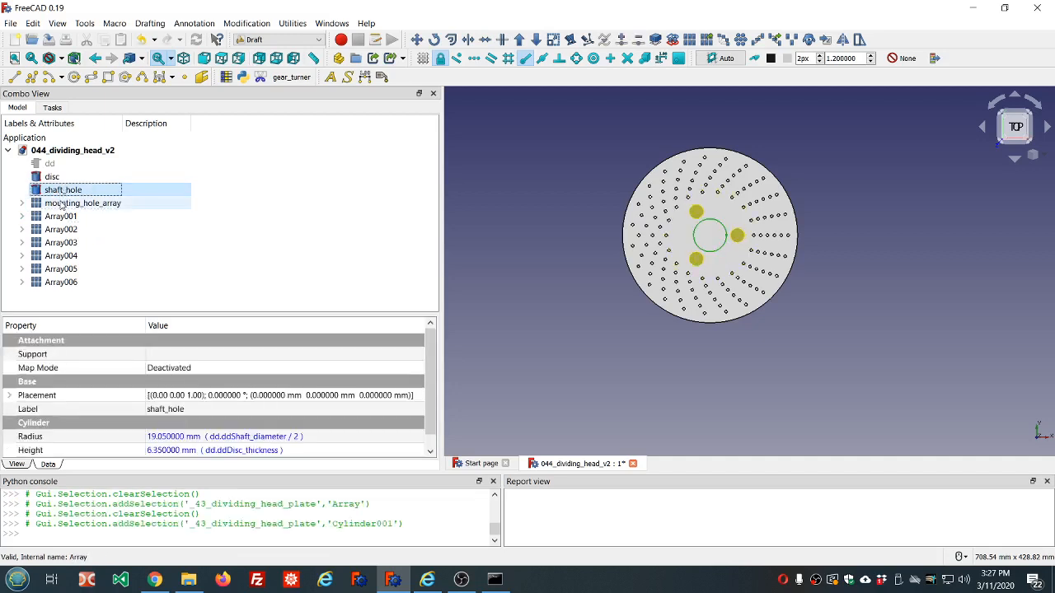
ctrl+click(61, 204)
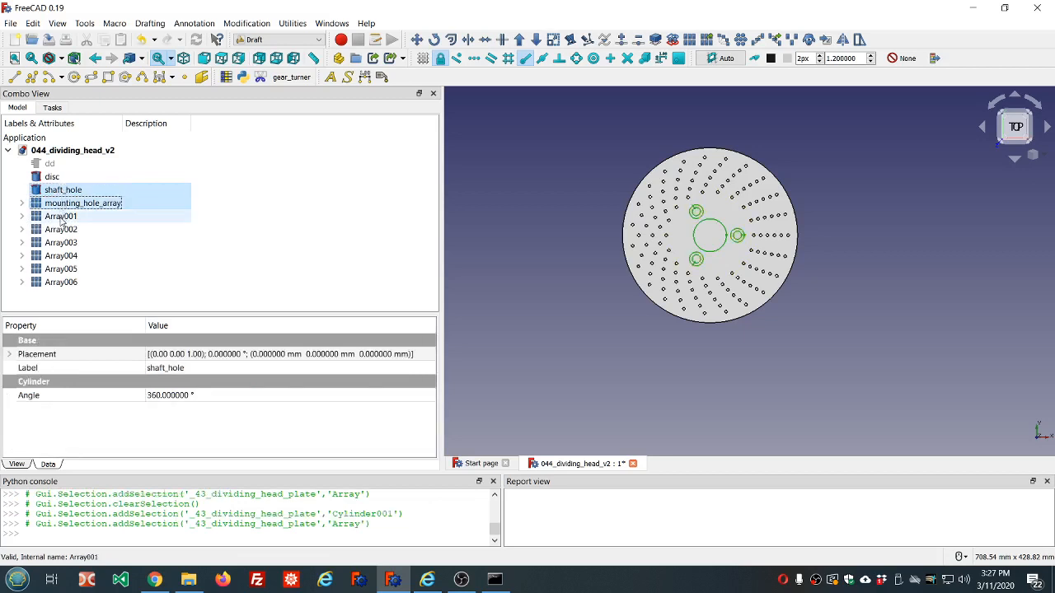
ctrl+click(61, 218)
ctrl+click(61, 230)
ctrl+click(61, 244)
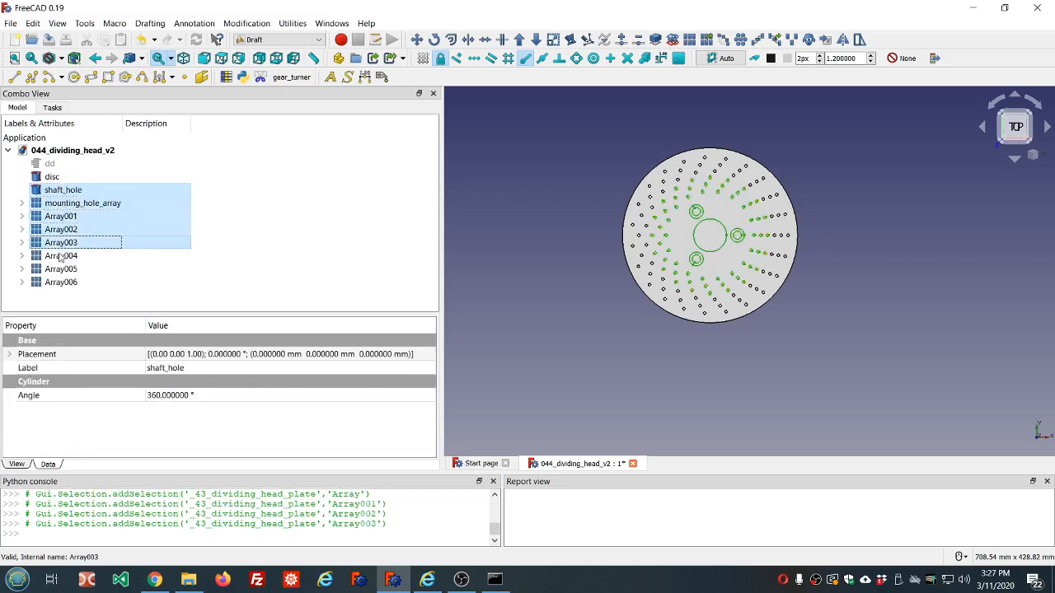
ctrl+click(61, 257)
ctrl+click(61, 270)
ctrl+click(61, 283)
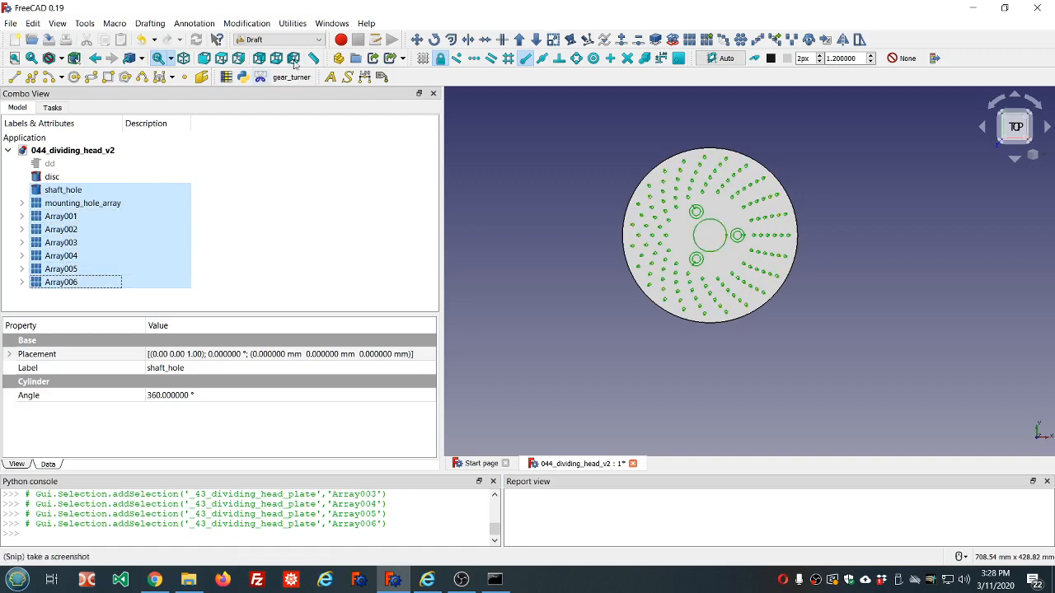
click(314, 41)
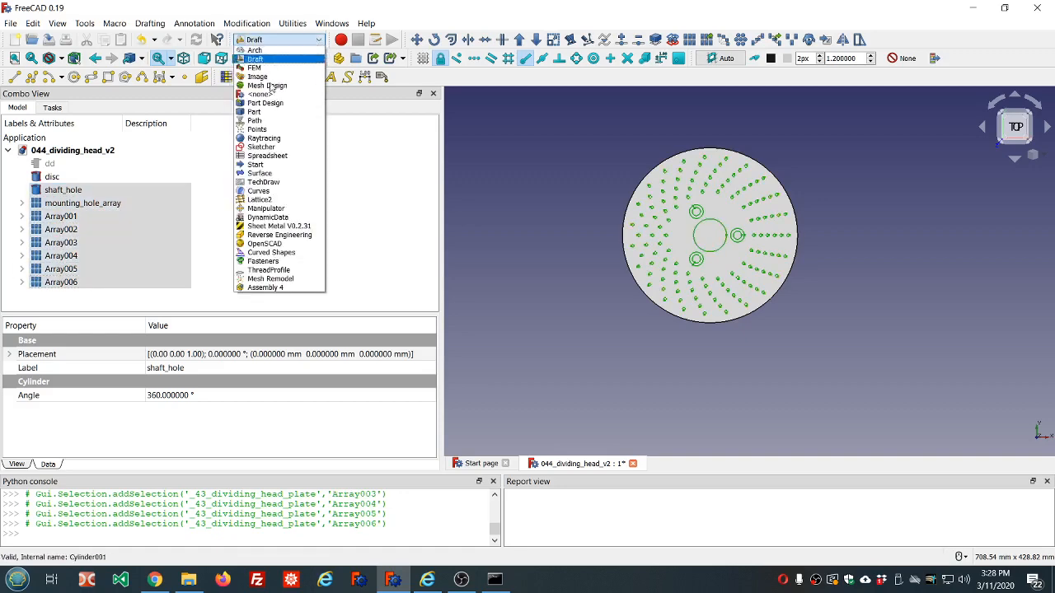
click(254, 113)
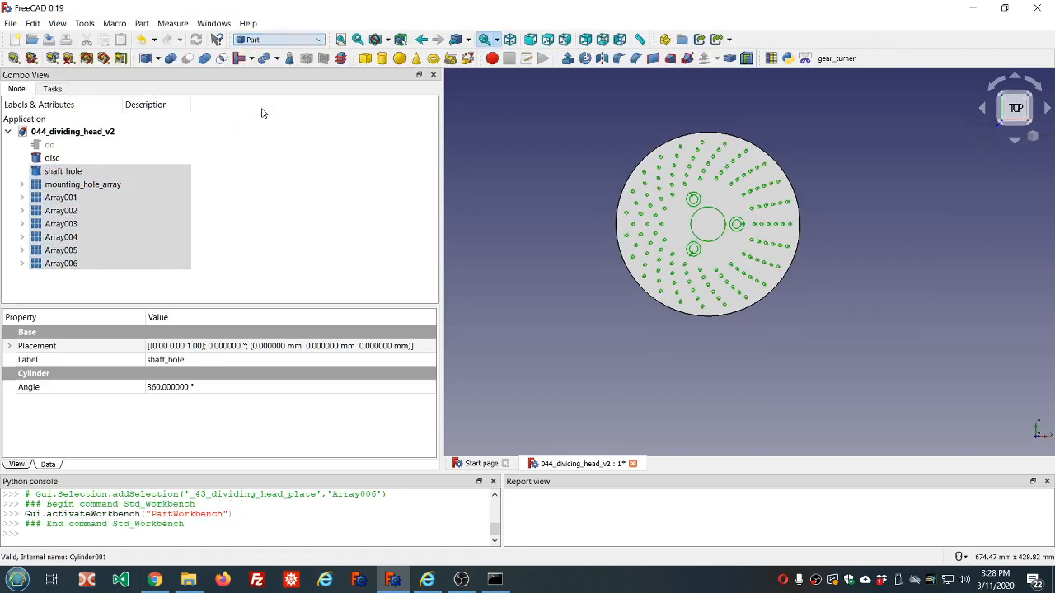
click(205, 58)
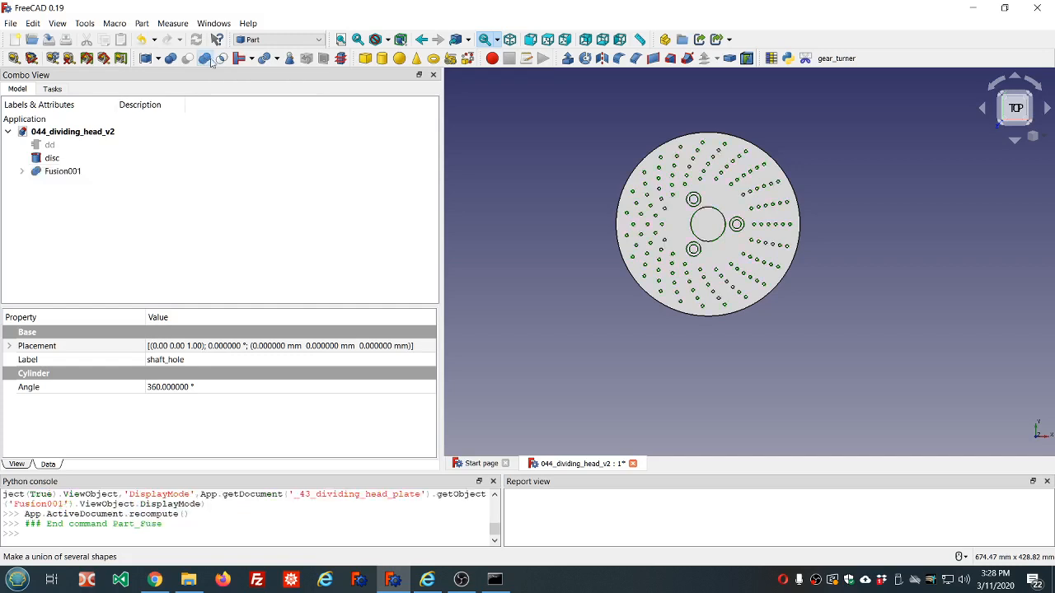
Step: Rename the new fusion as cut_away_bits
click(42, 173)
click(43, 173)
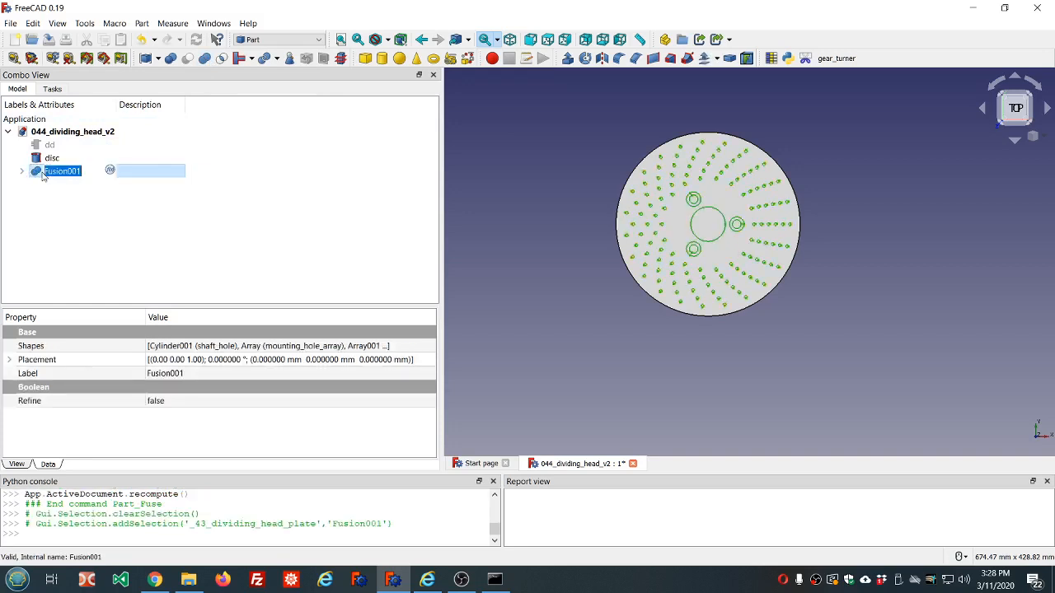
text(cut_away_bits)
key(Return)
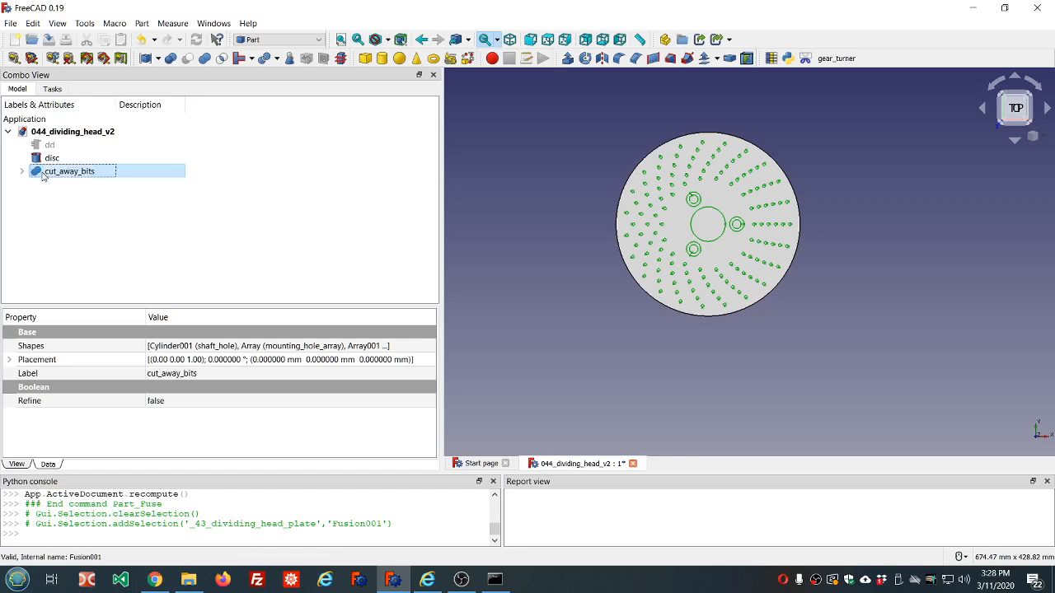
Step: Cut the cut_away_bits fusion from the disc with a Boolean Cut
click(43, 159)
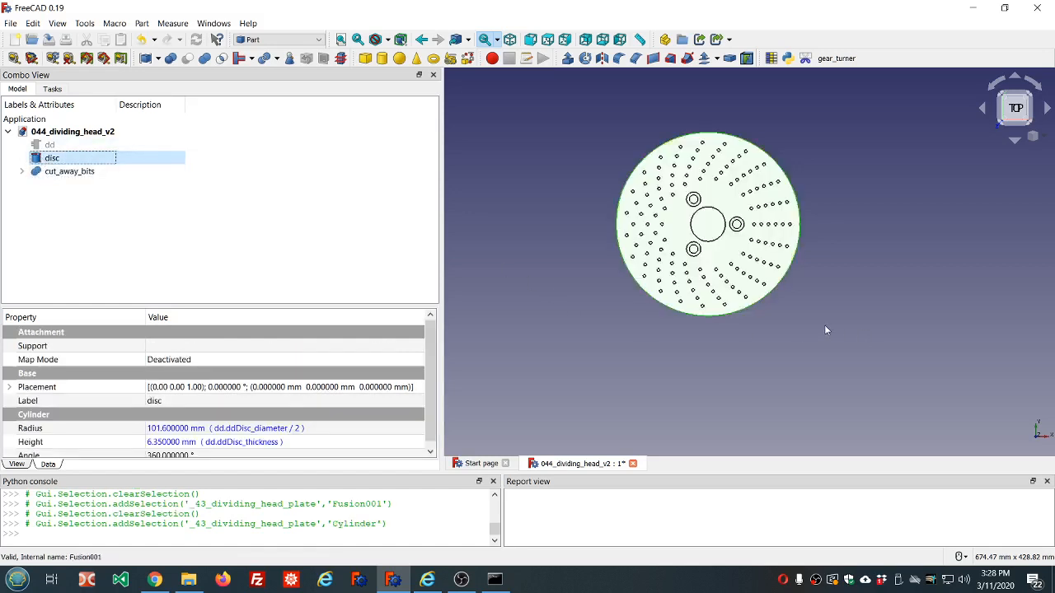
middle_drag(776, 332, 774, 276)
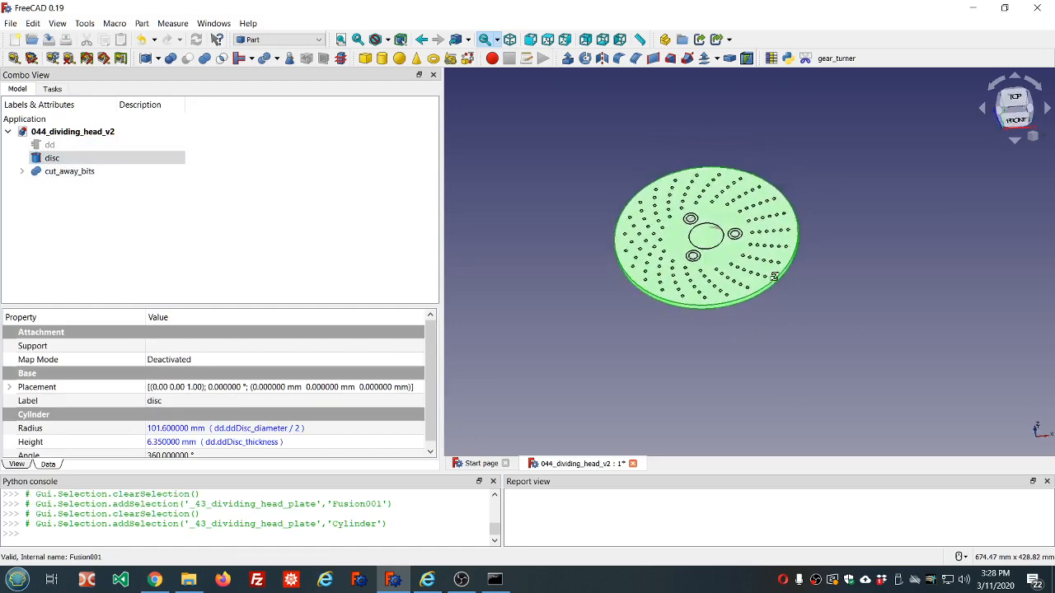
scroll(774, 276, up, 2)
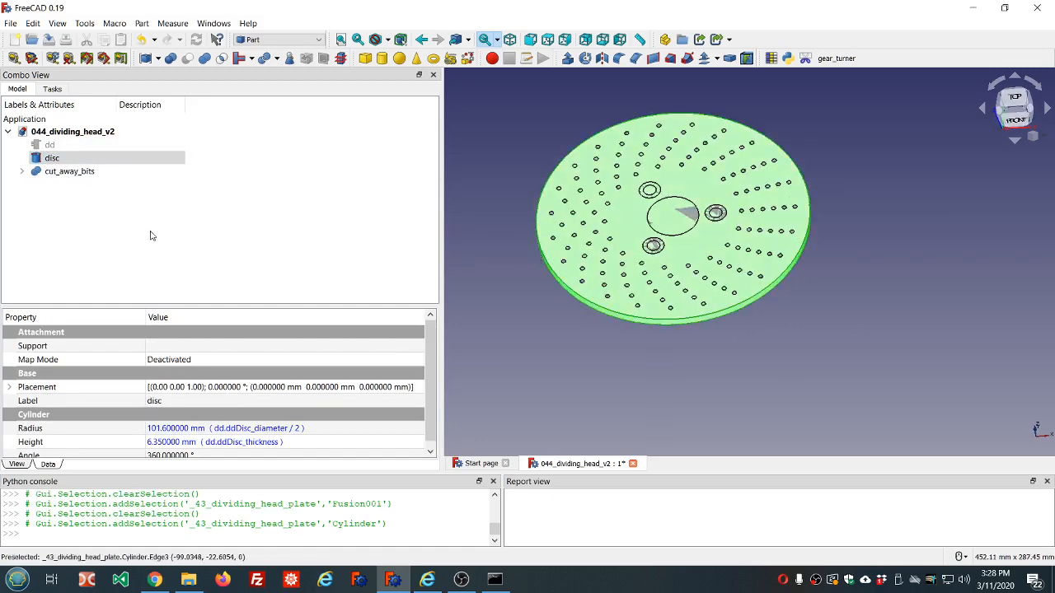
ctrl+click(85, 176)
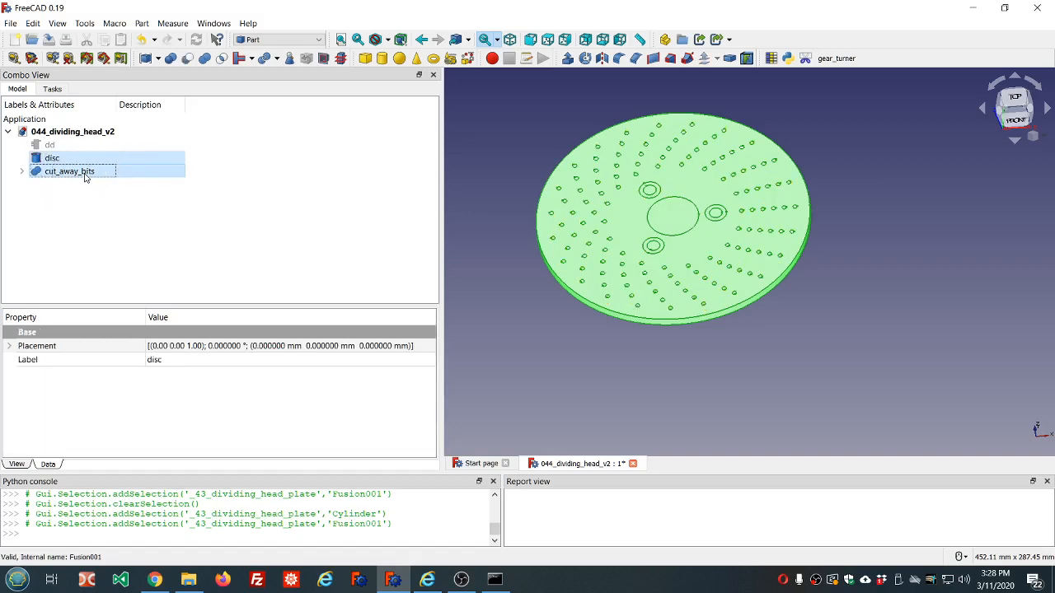
click(188, 59)
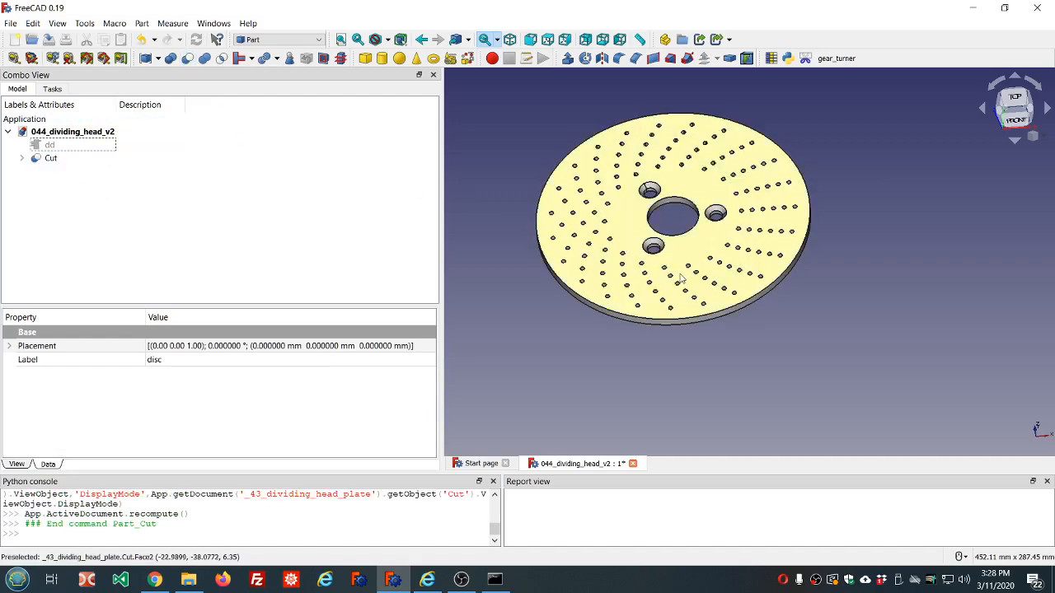
middle_drag(708, 325, 682, 308)
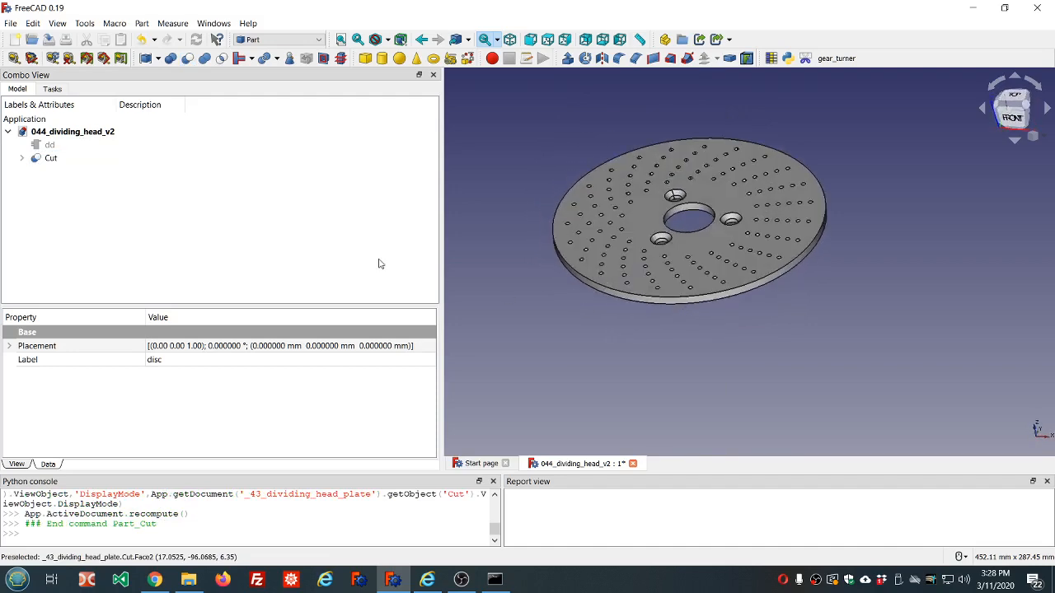
Step: Change the multiplier in the dd object's Disc_diameter expression to 4 and recompute the model
click(49, 146)
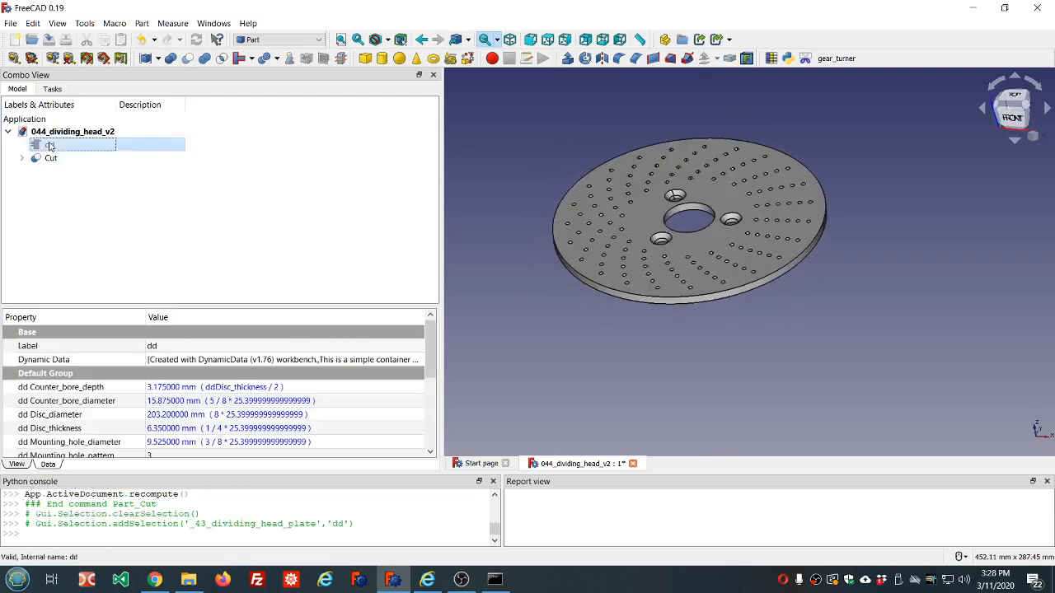
drag(428, 347, 432, 365)
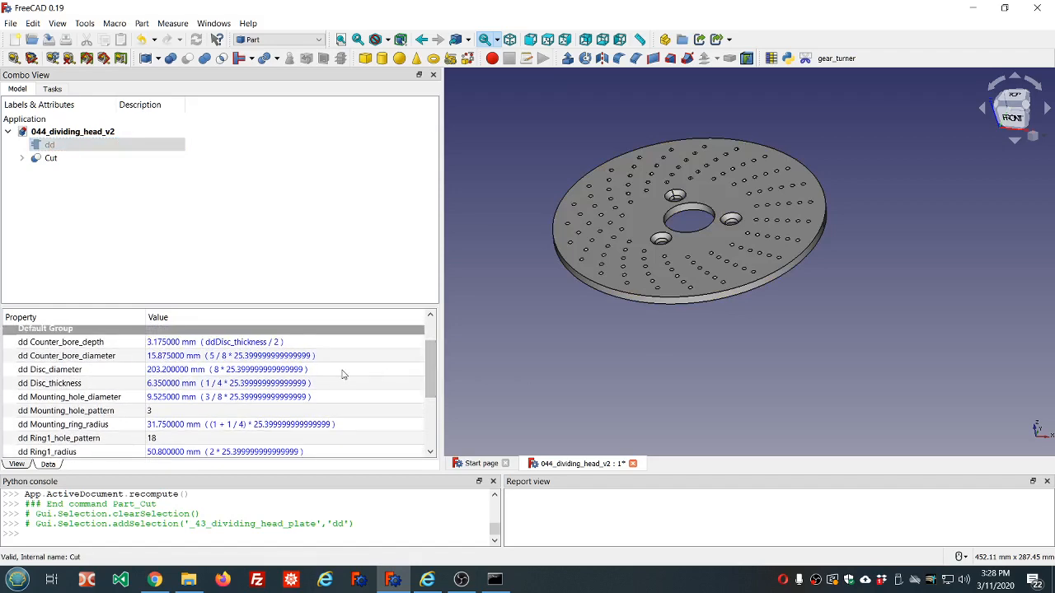
click(343, 370)
click(407, 370)
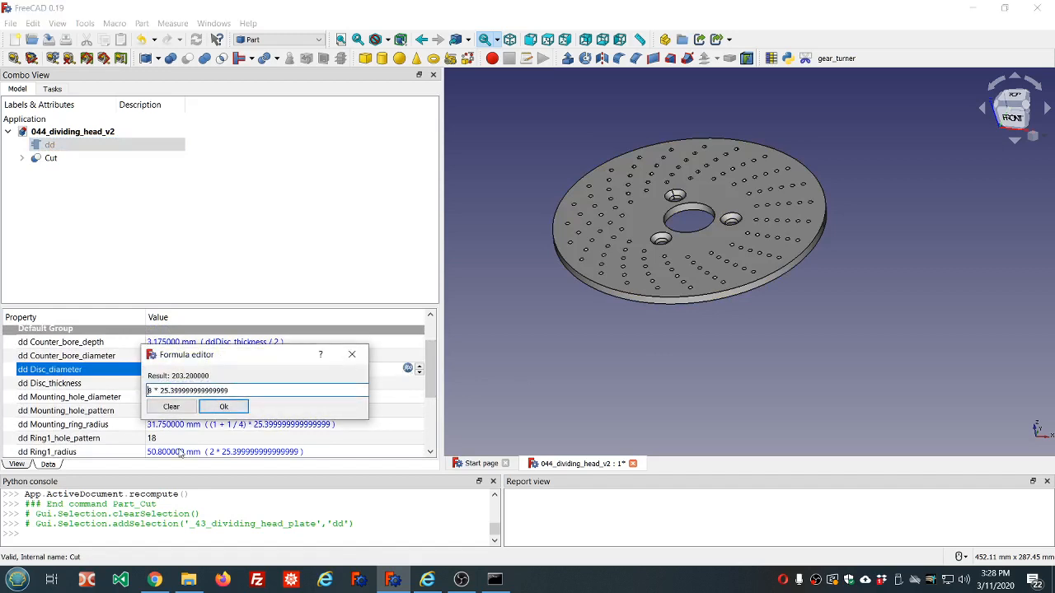
text(4)
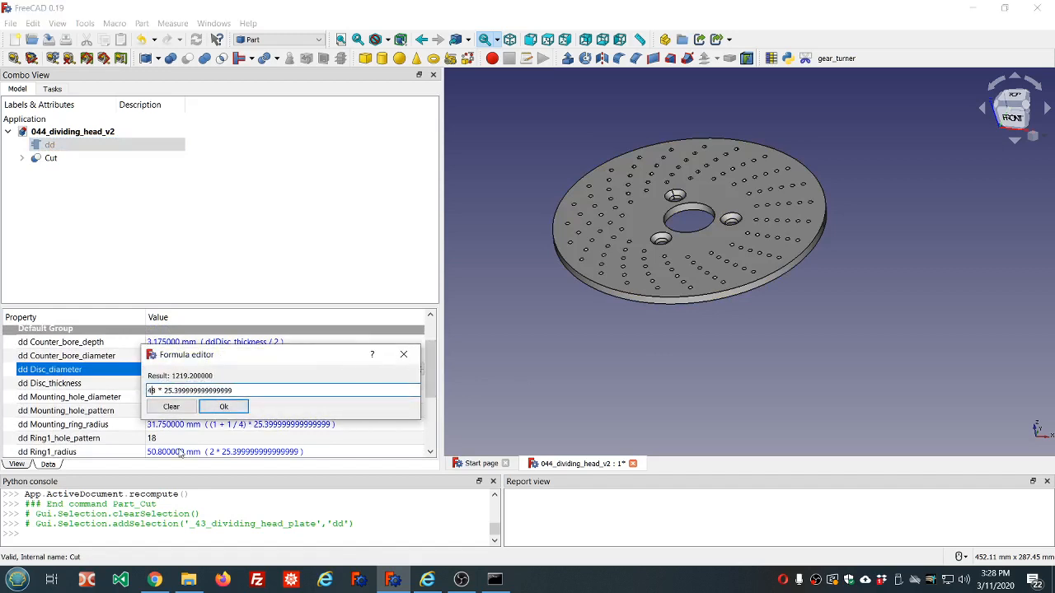
key(Delete)
click(224, 408)
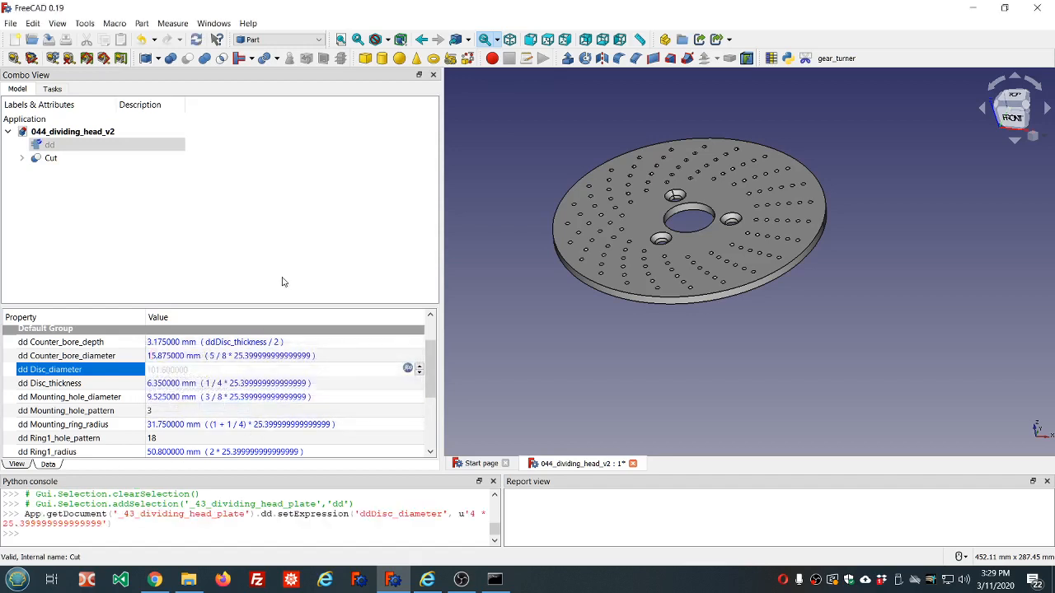
click(196, 40)
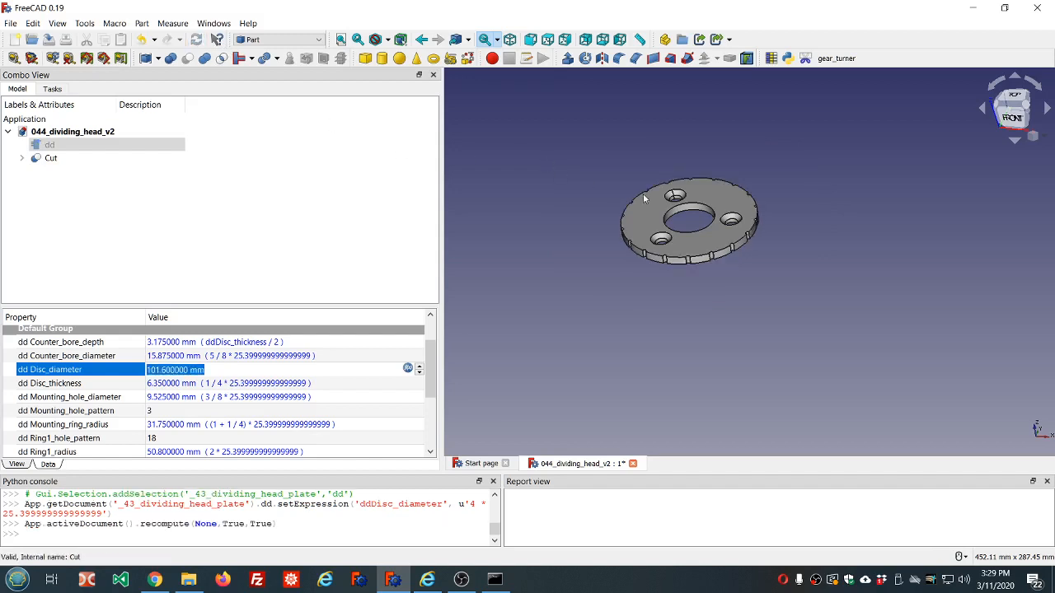
middle_drag(770, 244, 774, 277)
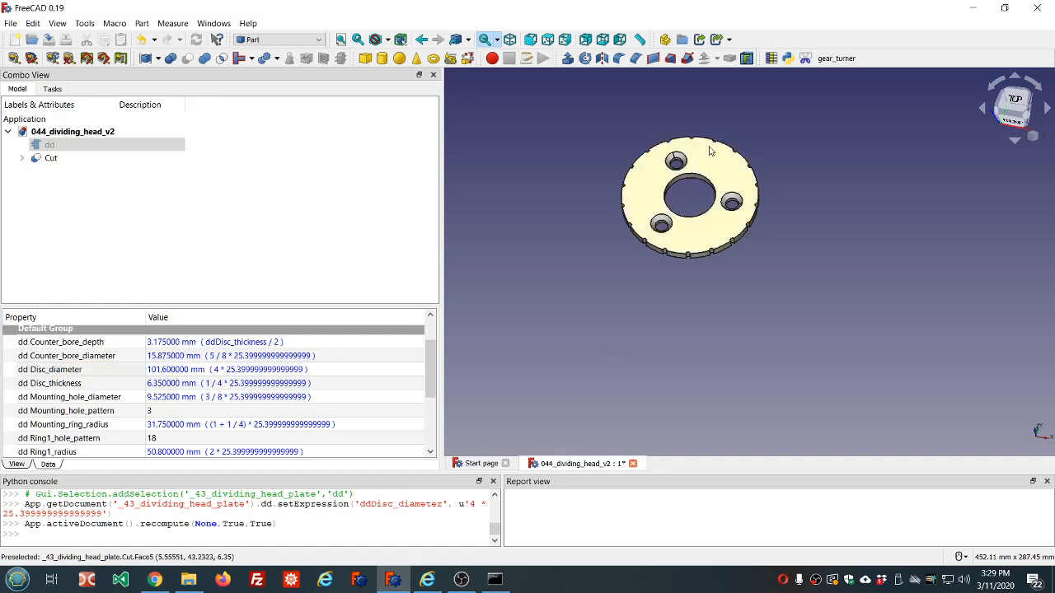
scroll(725, 121, up, 2)
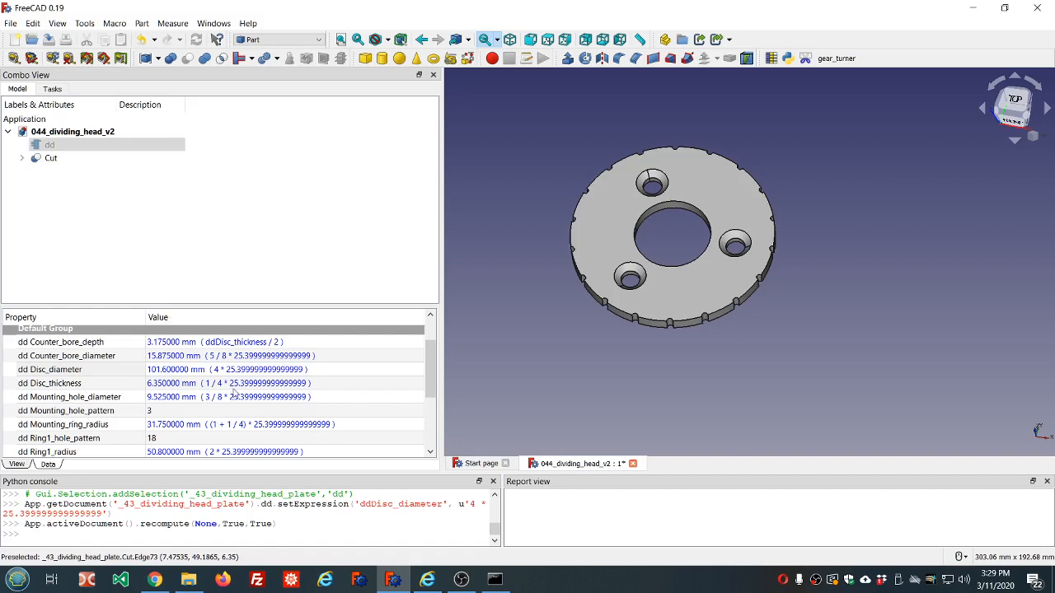
Step: Change the multiplier in the dd object's Disc_diameter expression to 6 and recompute the model
click(231, 371)
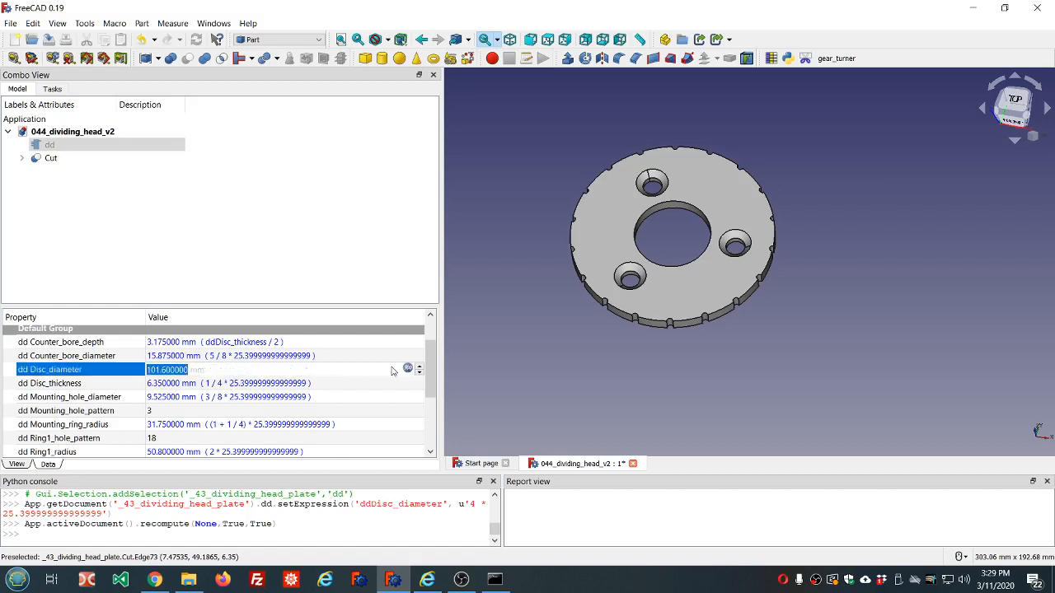
click(407, 368)
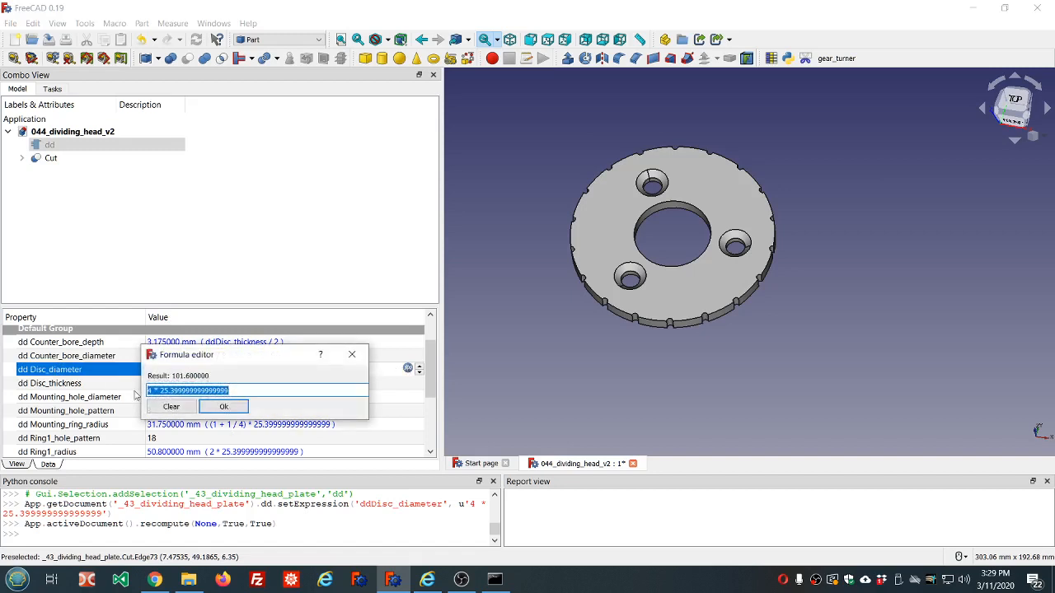
click(149, 390)
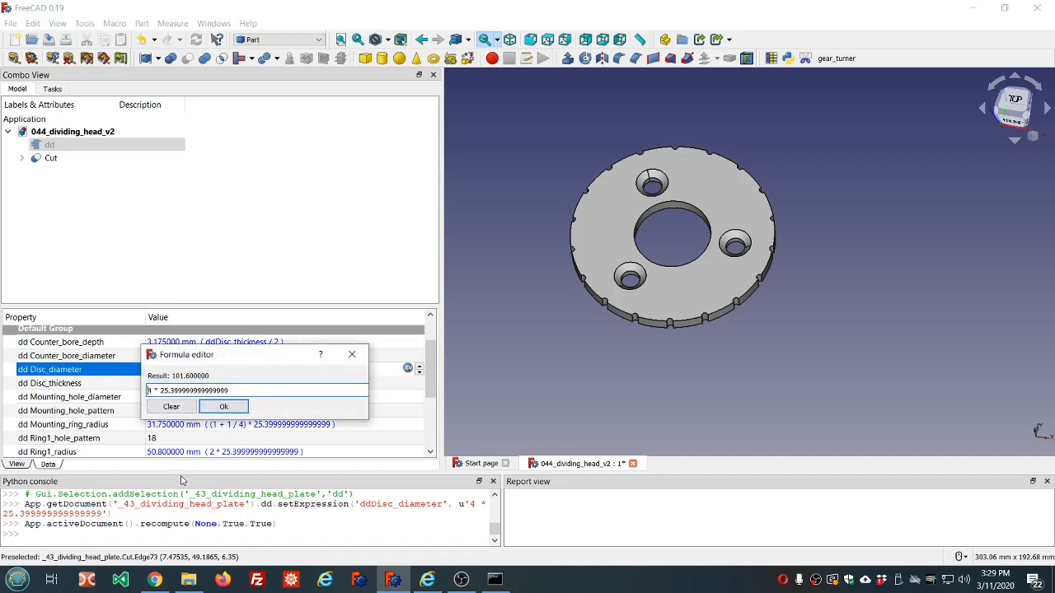
text(6)
key(Delete)
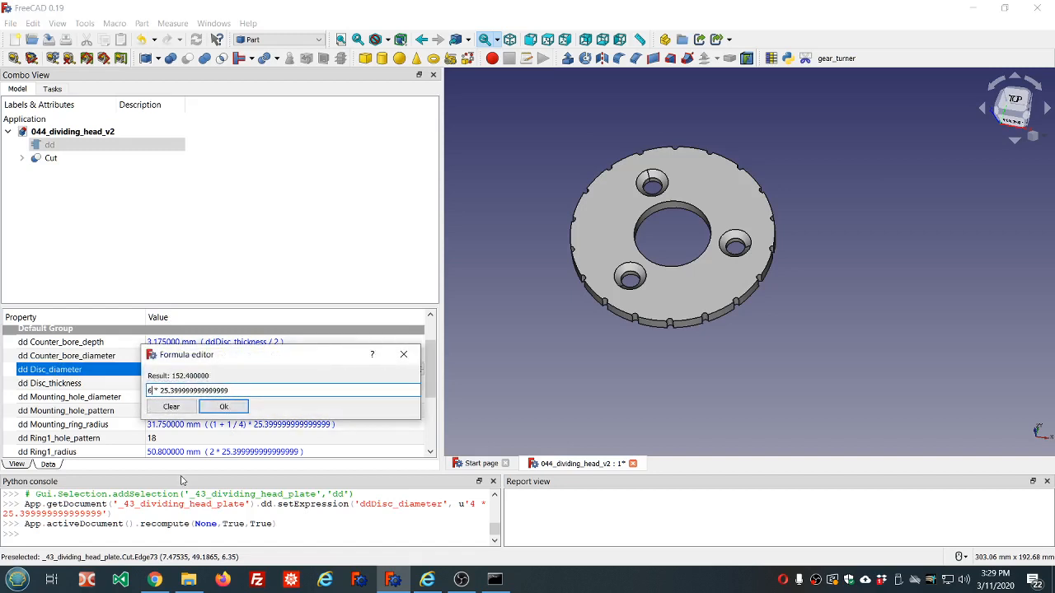
click(224, 409)
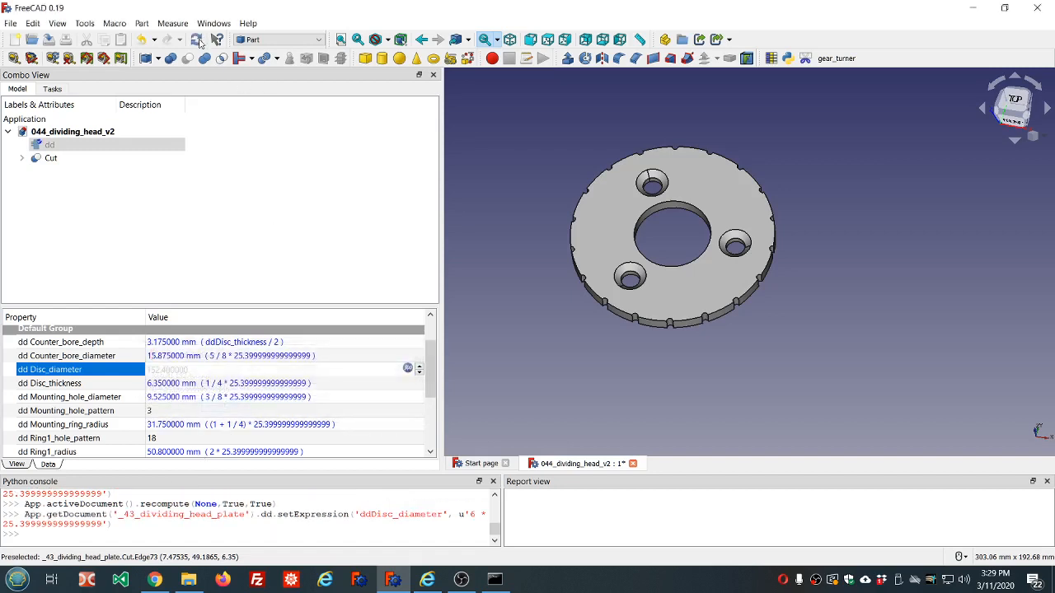
click(199, 40)
click(239, 153)
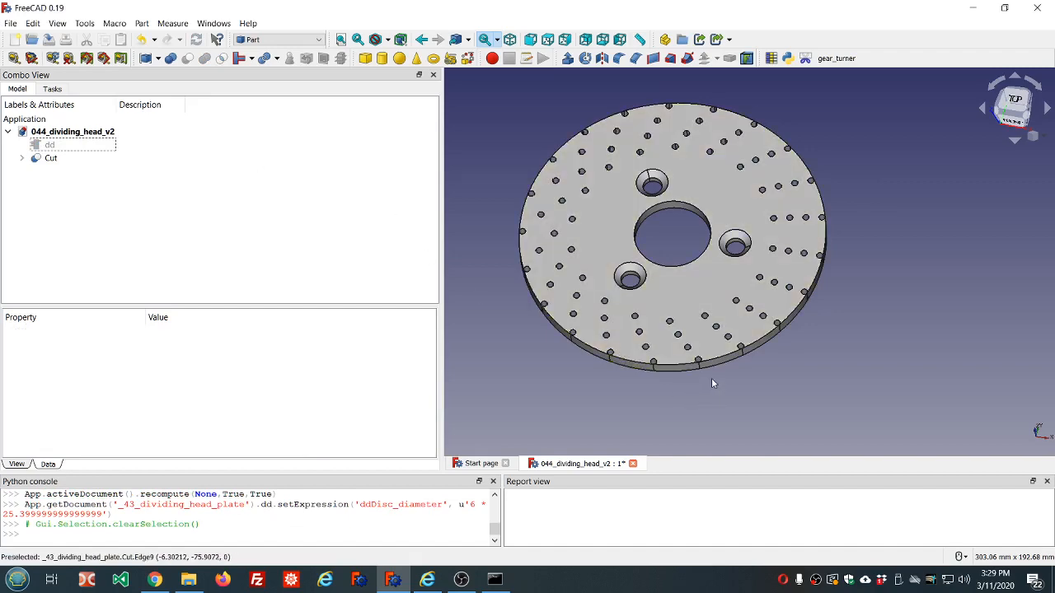
mouse_move(712, 383)
middle_down()
mouse_move(719, 368)
mouse_move(719, 377)
middle_up()
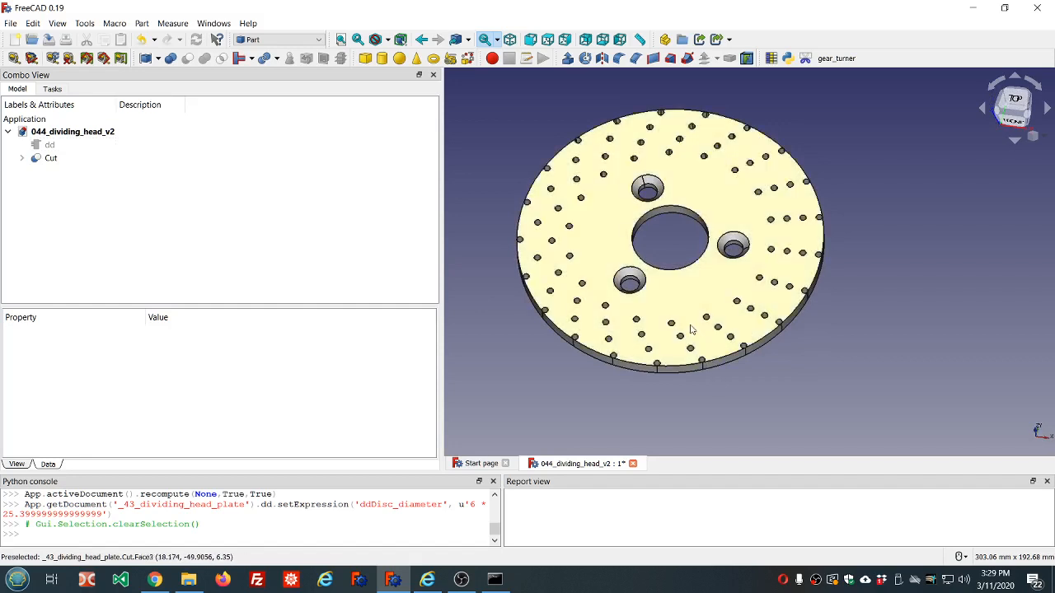
Step: Change the fraction in the dd object's Ring_separation expression to 3/16 and recompute the model
click(49, 145)
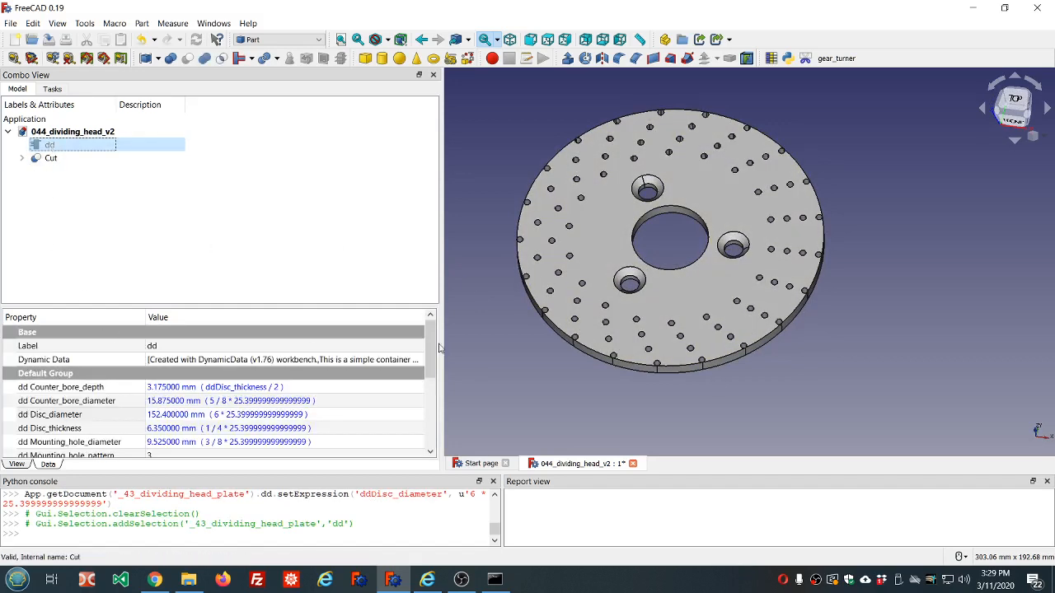
drag(433, 346, 442, 410)
click(321, 424)
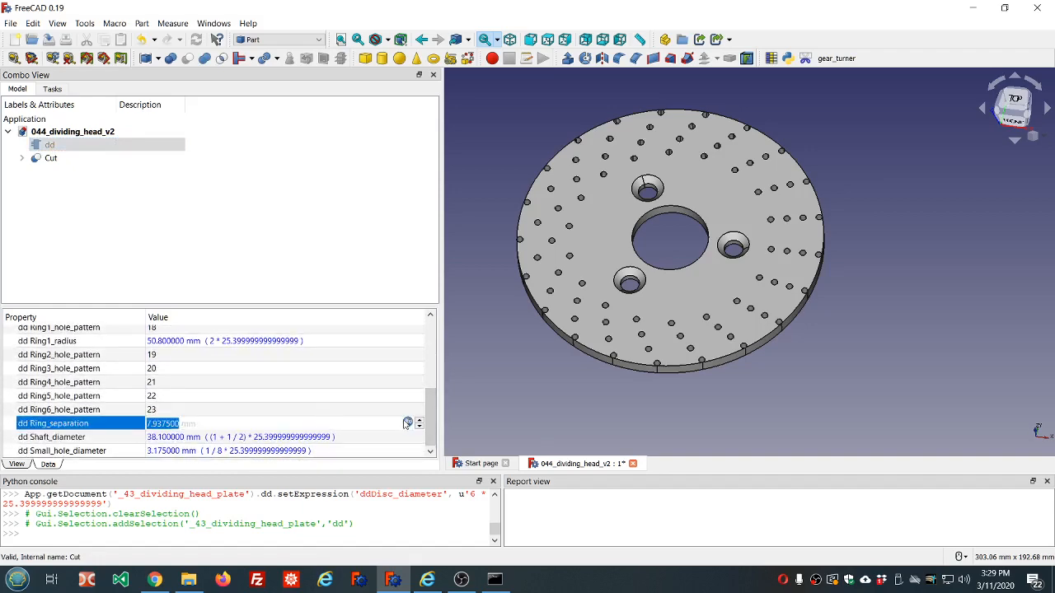
click(407, 423)
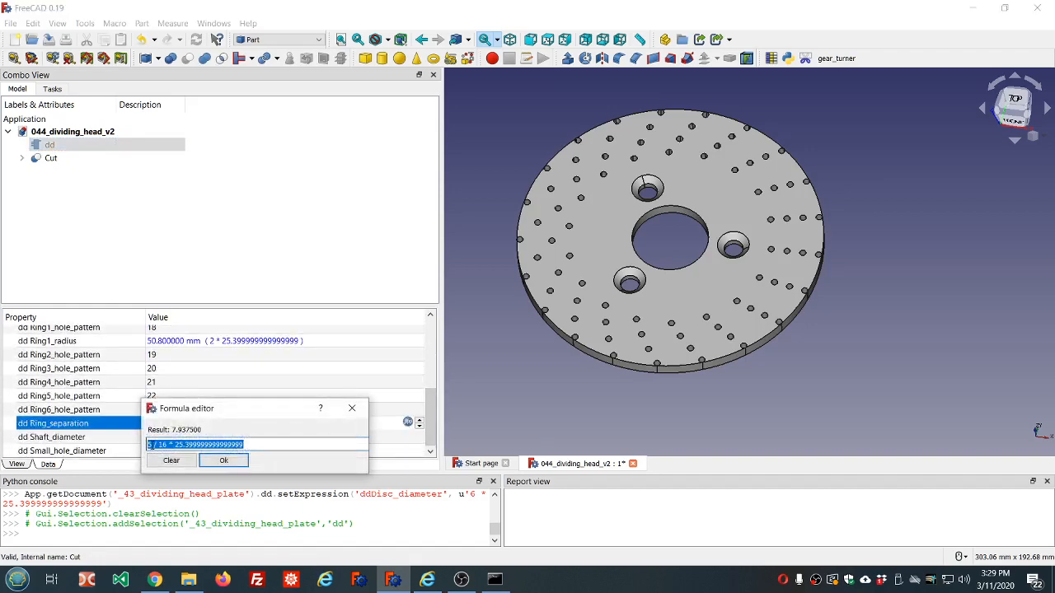
click(148, 445)
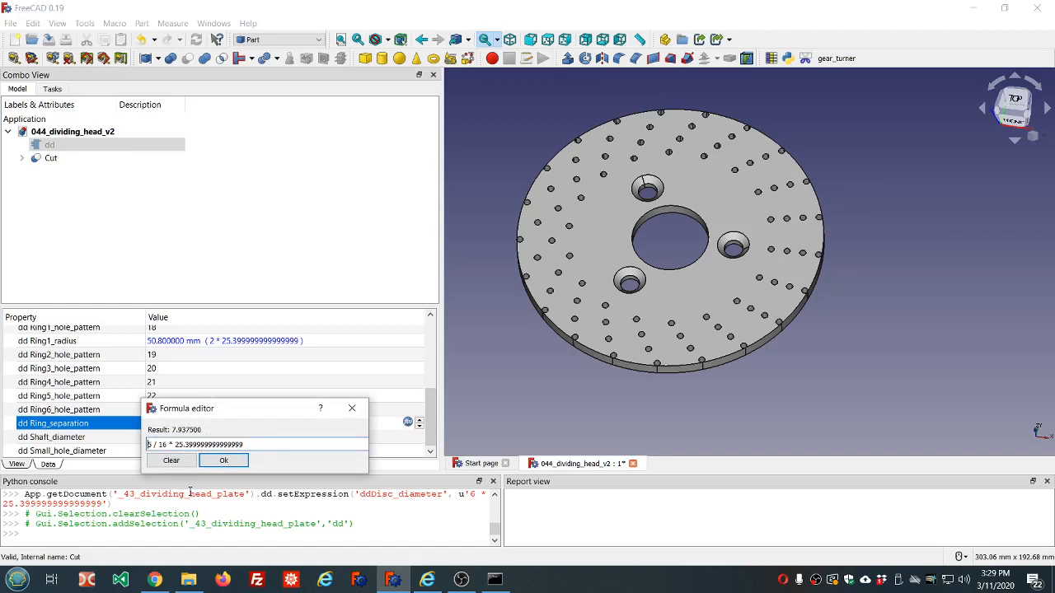
text(3)
key(Delete)
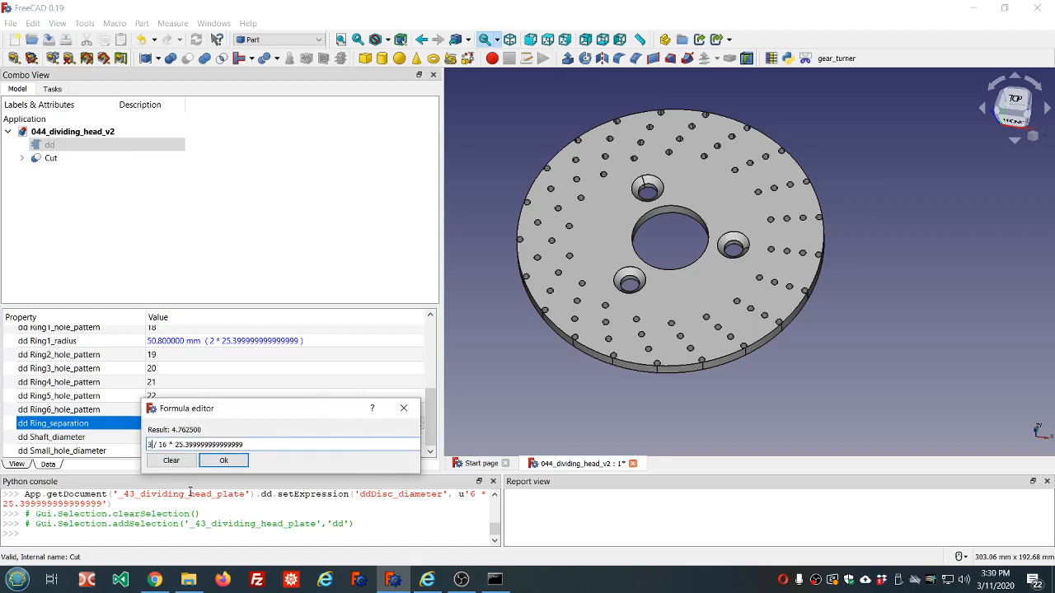
click(223, 460)
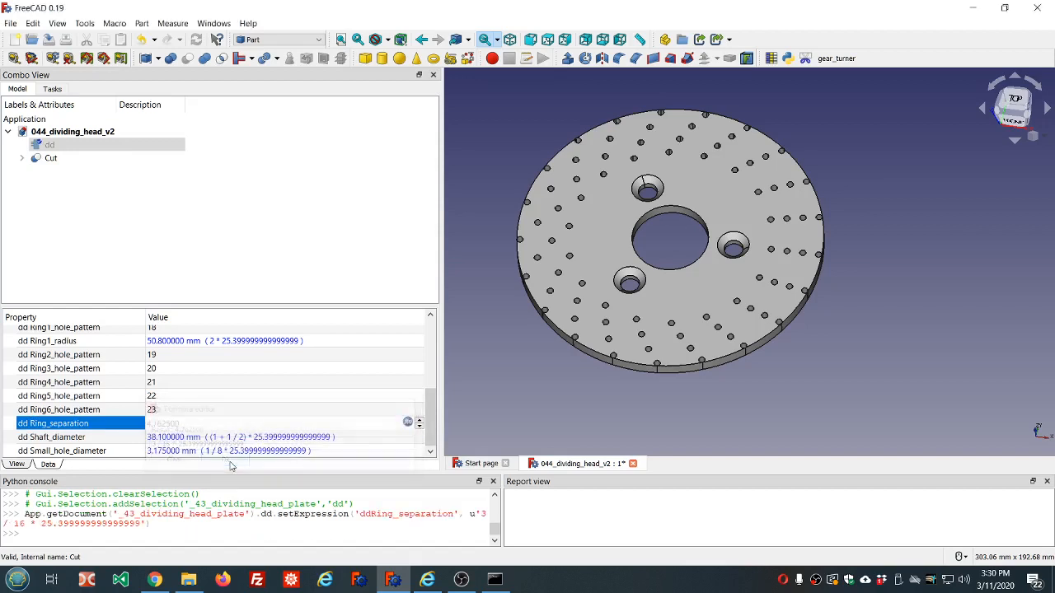
click(263, 232)
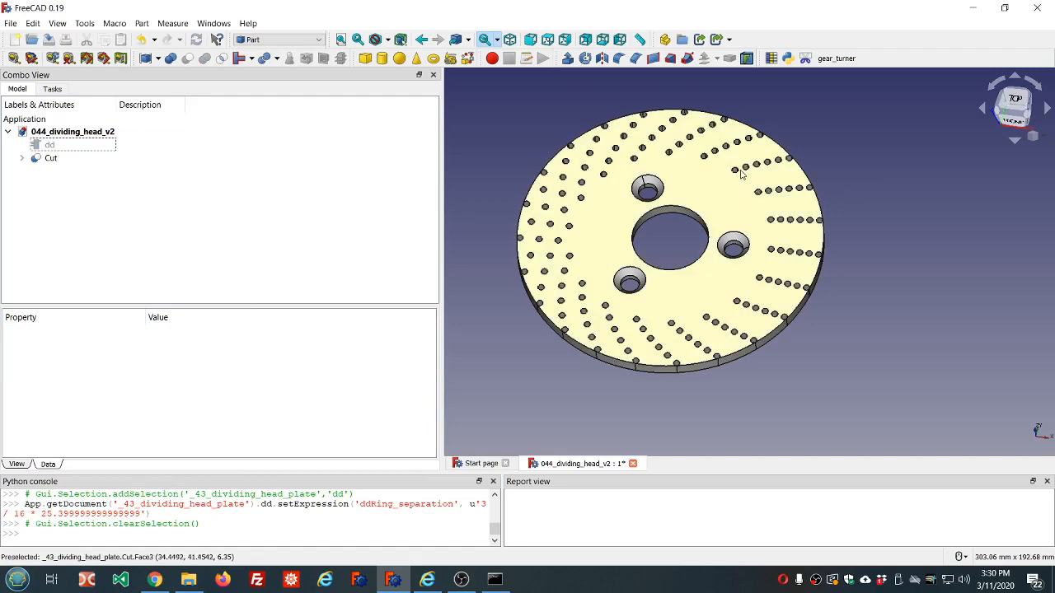
Step: Change the multiplier in the dd object's Ring1_radius expression to (1+3/4) and recompute the model
scroll(740, 174, up, 5)
scroll(726, 178, down, 3)
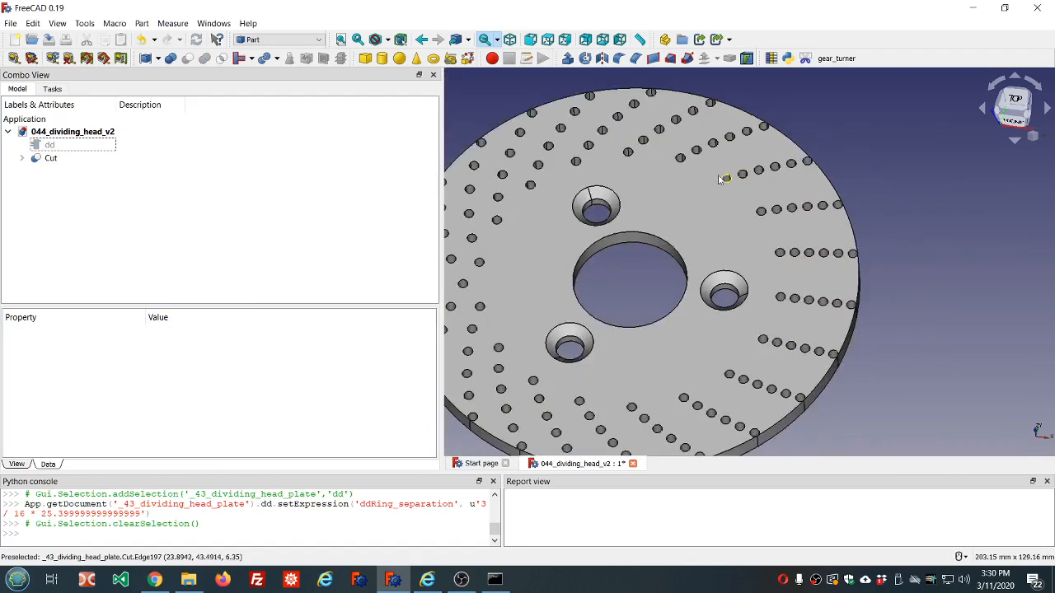
middle_drag(747, 178, 748, 199)
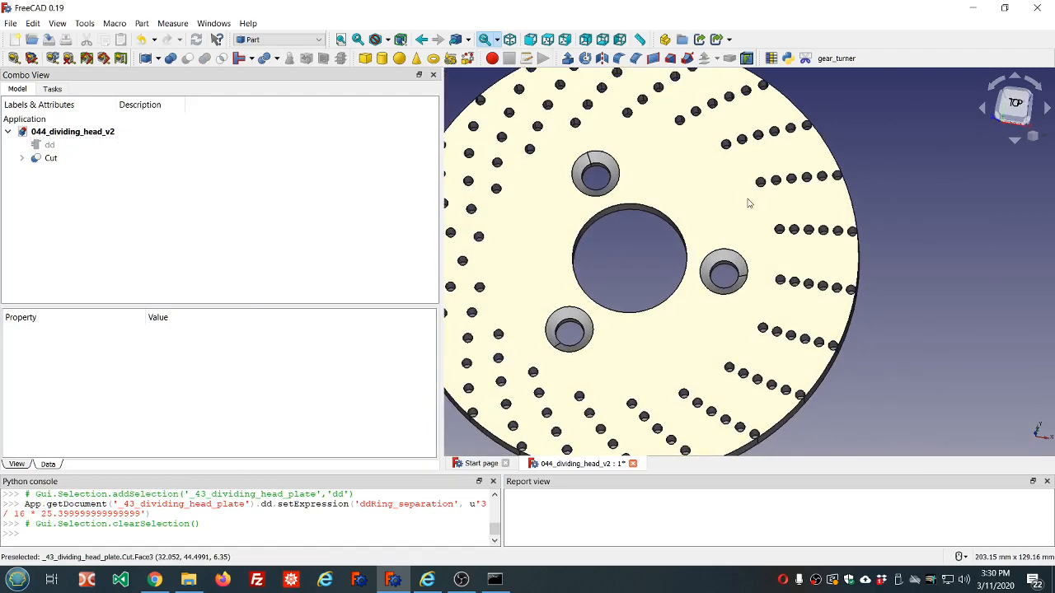
click(49, 145)
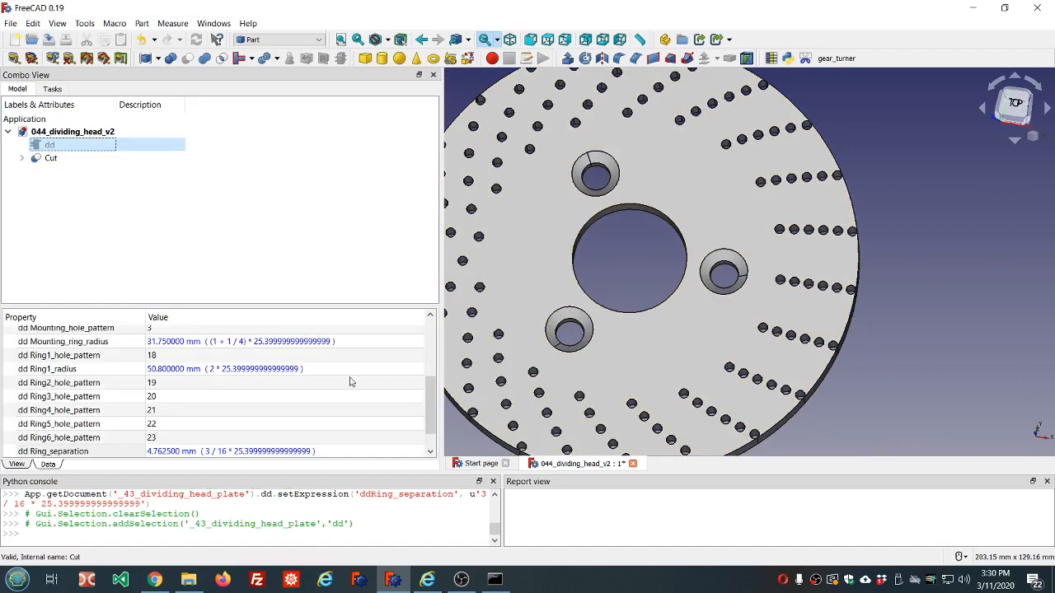
scroll(395, 380, up, 2)
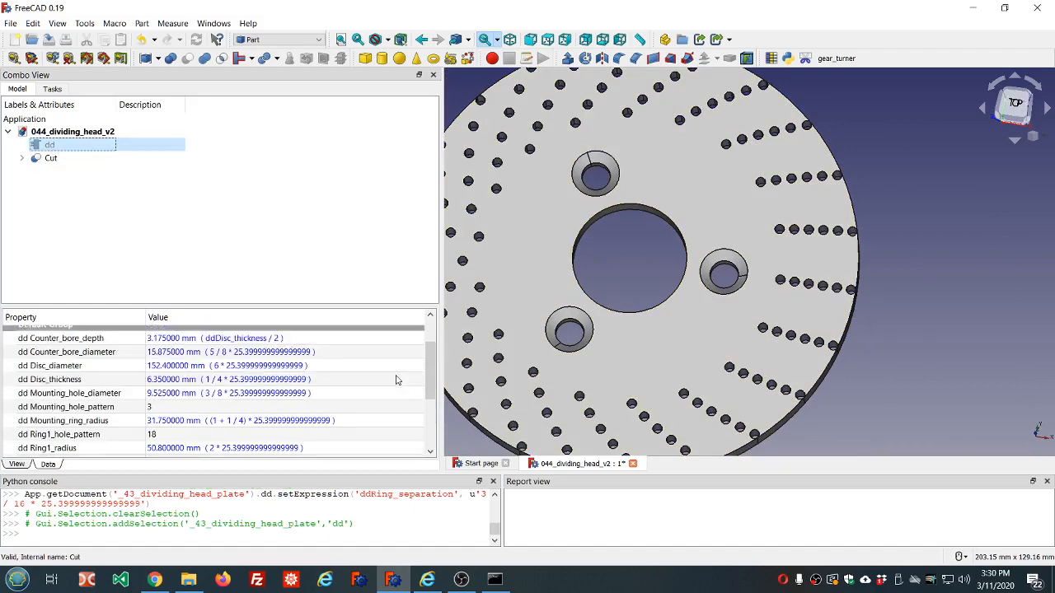
scroll(396, 380, down, 3)
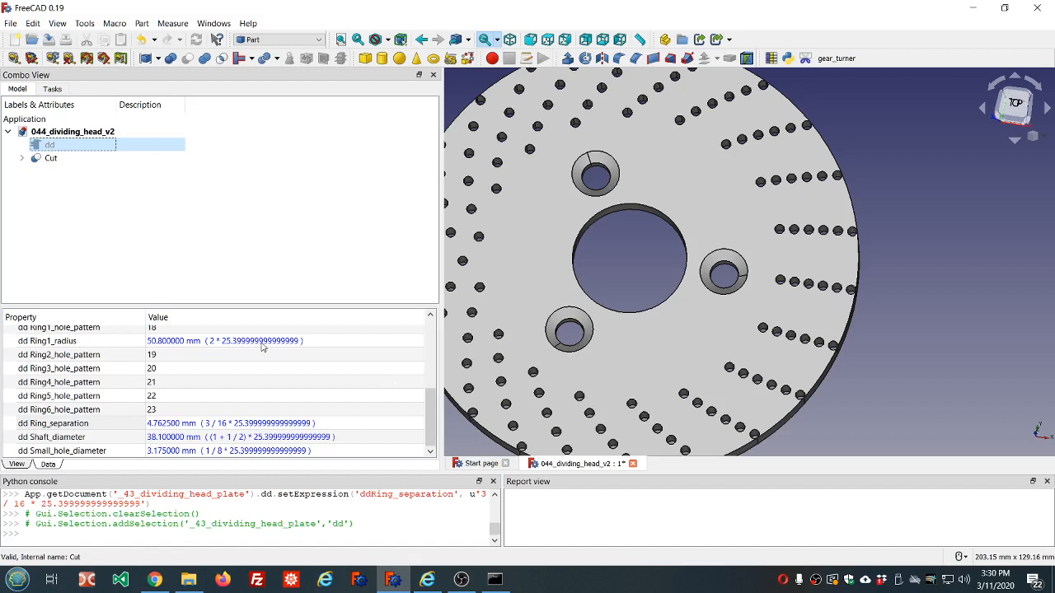
click(264, 342)
click(407, 341)
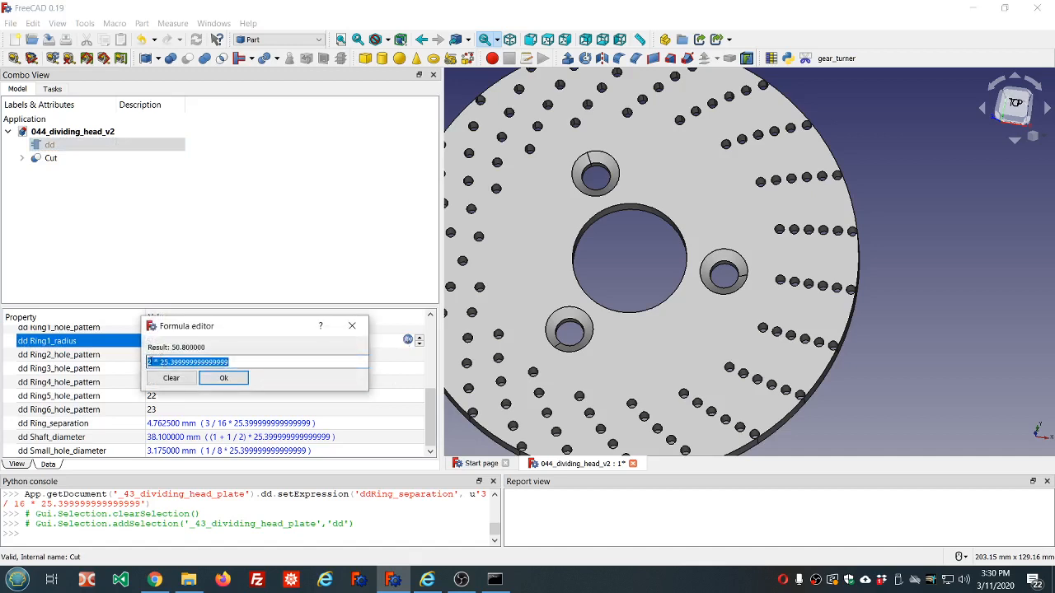
click(151, 363)
key(BackSpace)
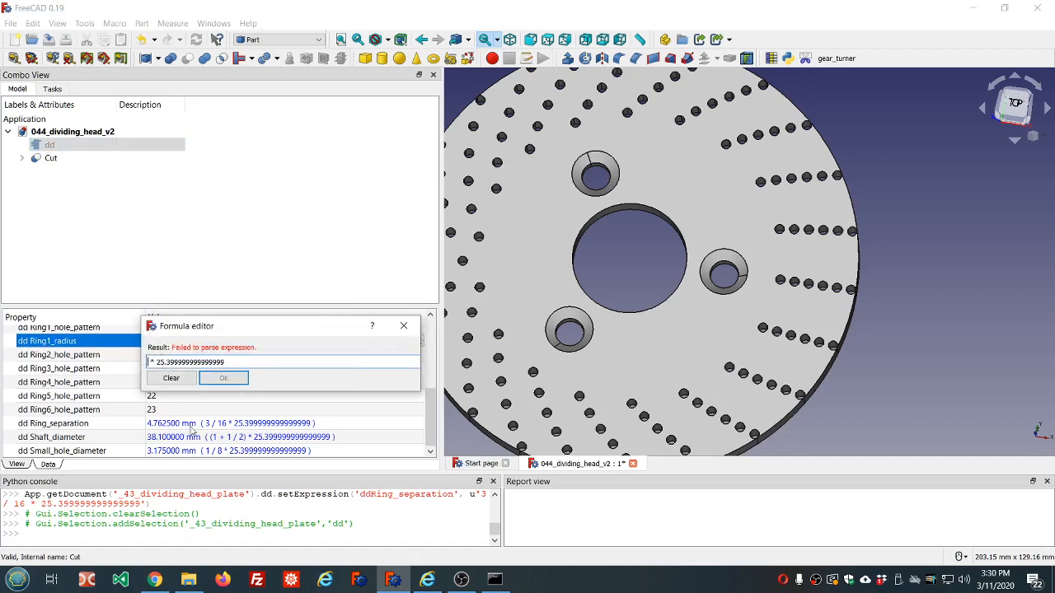
text((1+3/4))
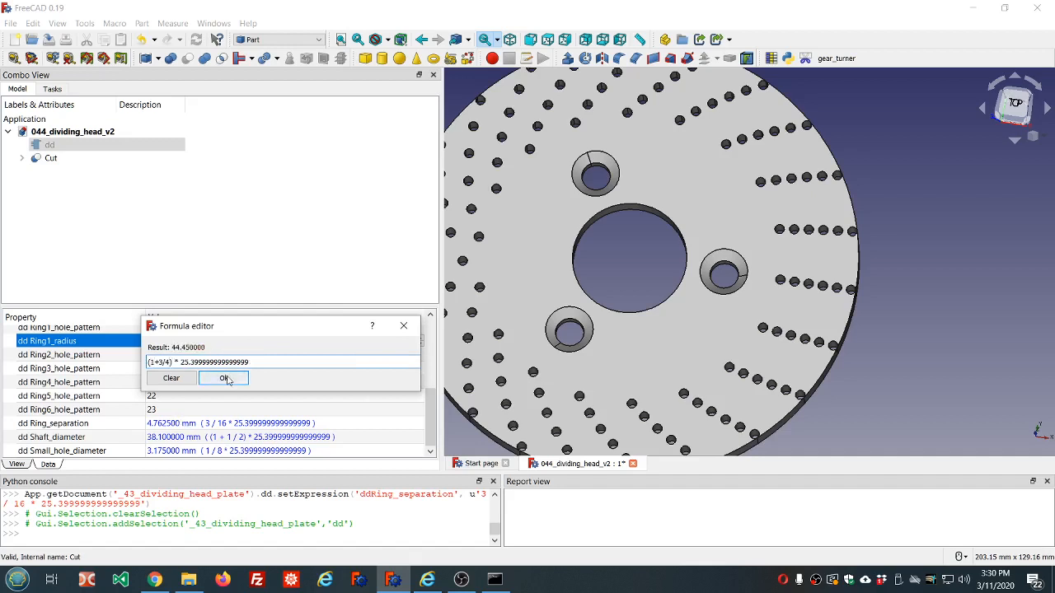
click(224, 378)
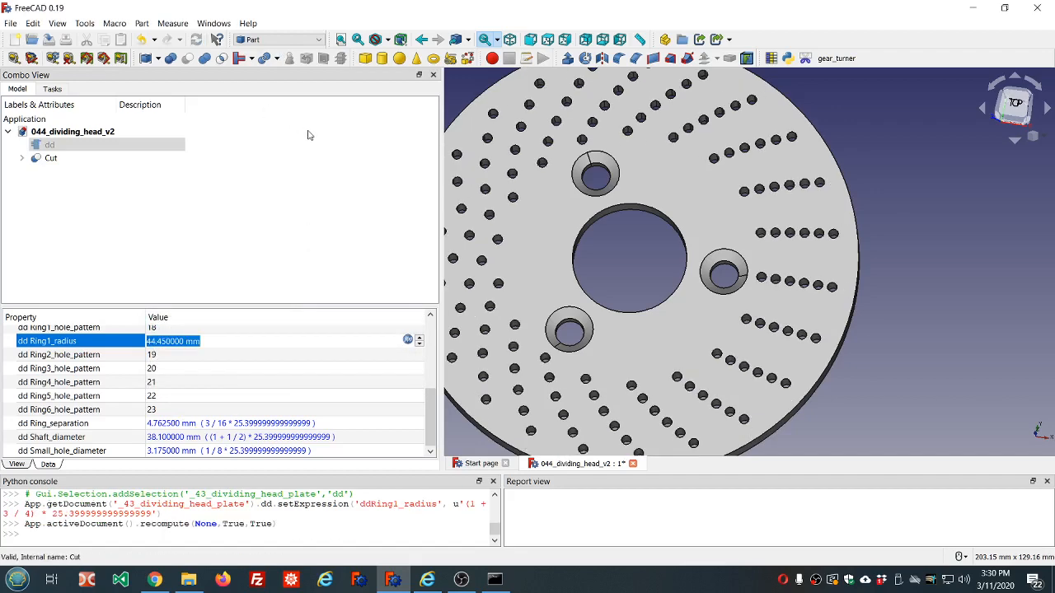
Step: Examine the indexing-hole rings on the whole plate and review the dd object's parameter list
scroll(619, 185, down, 3)
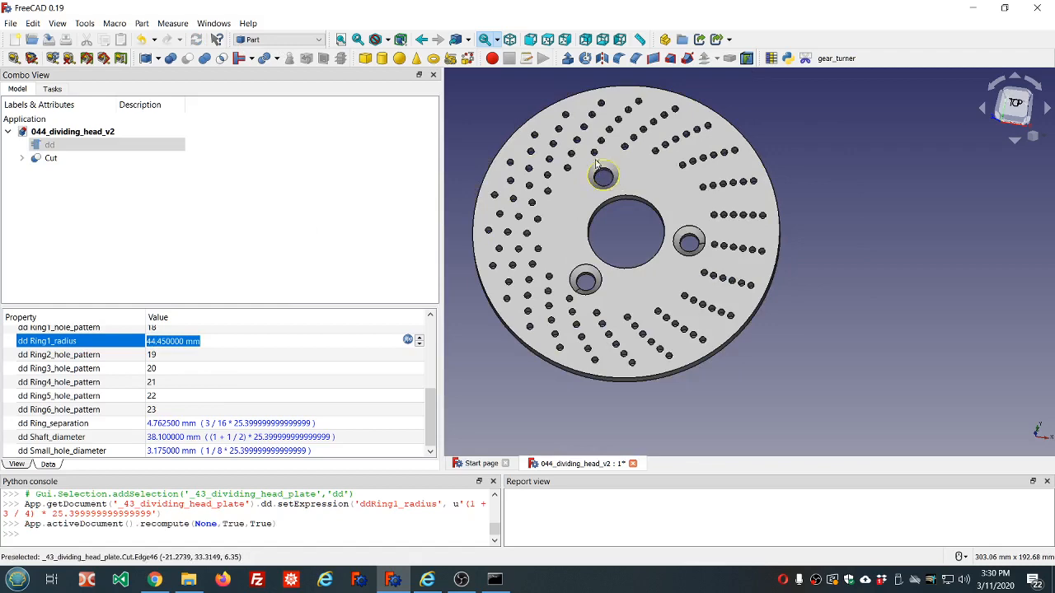
mouse_move(642, 200)
middle_down()
mouse_move(654, 226)
mouse_move(598, 155)
mouse_move(650, 196)
mouse_move(618, 172)
mouse_move(636, 202)
middle_up()
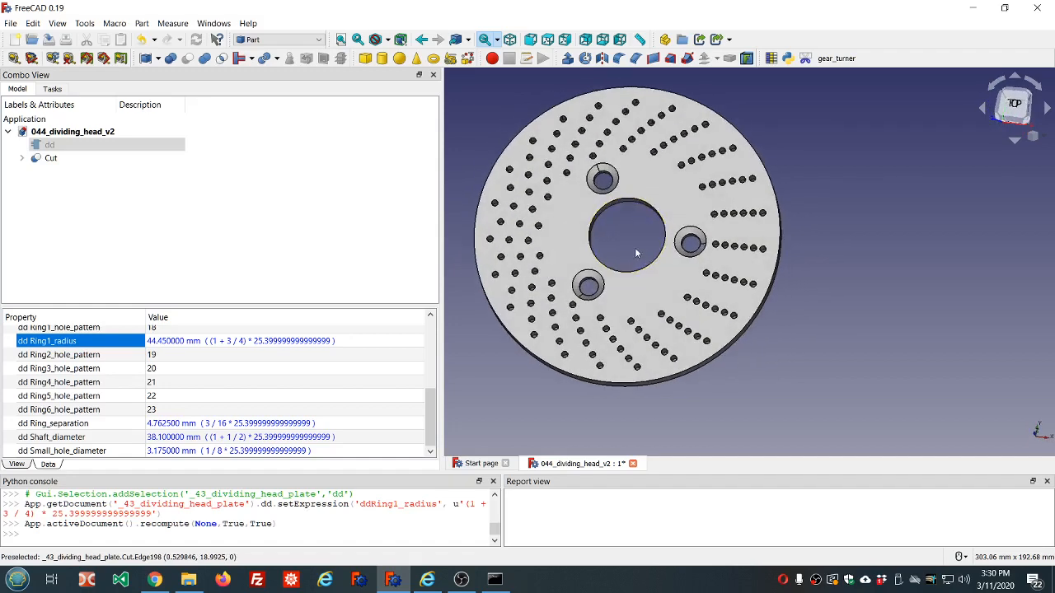
scroll(635, 264, down, 3)
scroll(729, 315, up, 3)
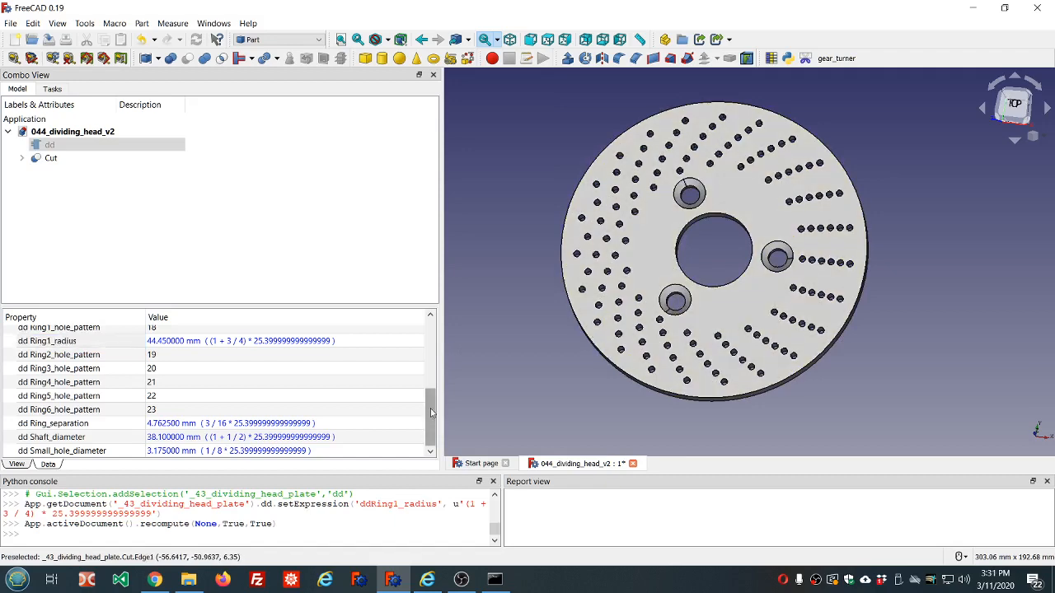
drag(430, 413, 428, 333)
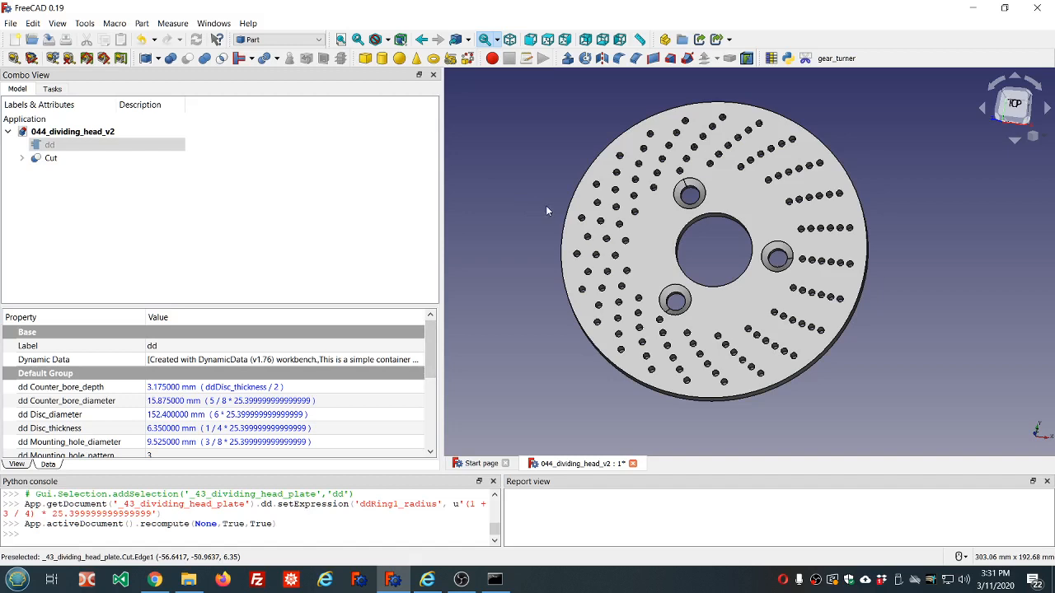
middle_drag(764, 319, 743, 284)
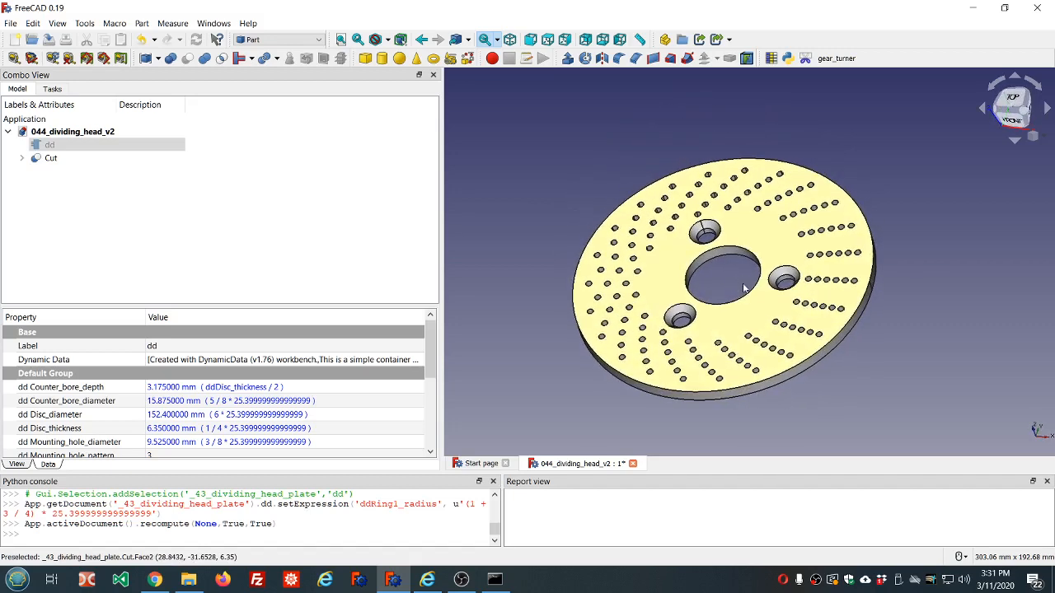